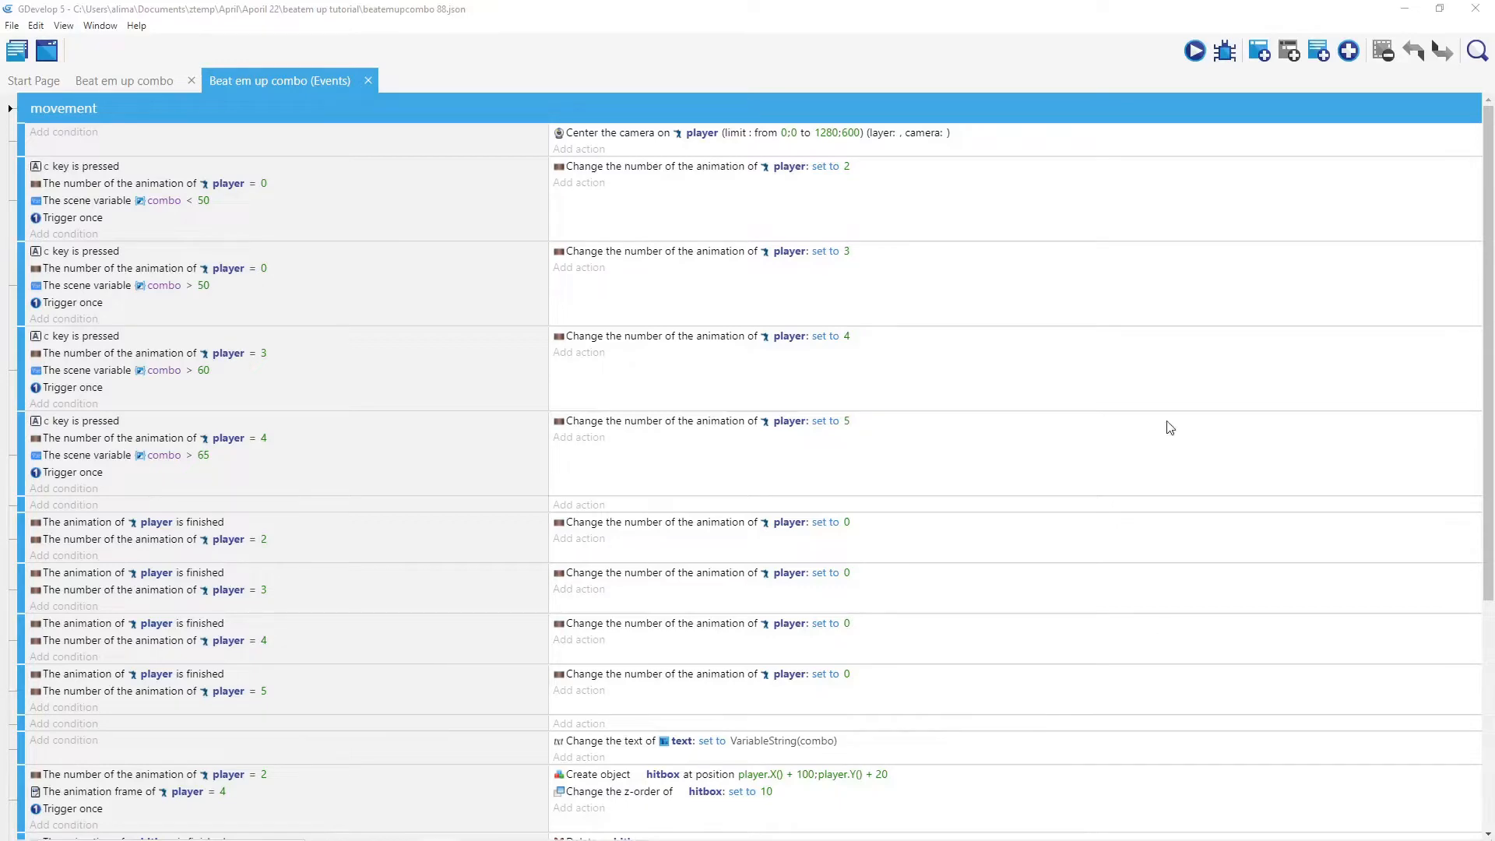
Step: Preview the finished beat 'em up game in a maximized window and walk the blue player up to the yellow enemy
{"action": "left_click", "coordinate": [1193, 53]}
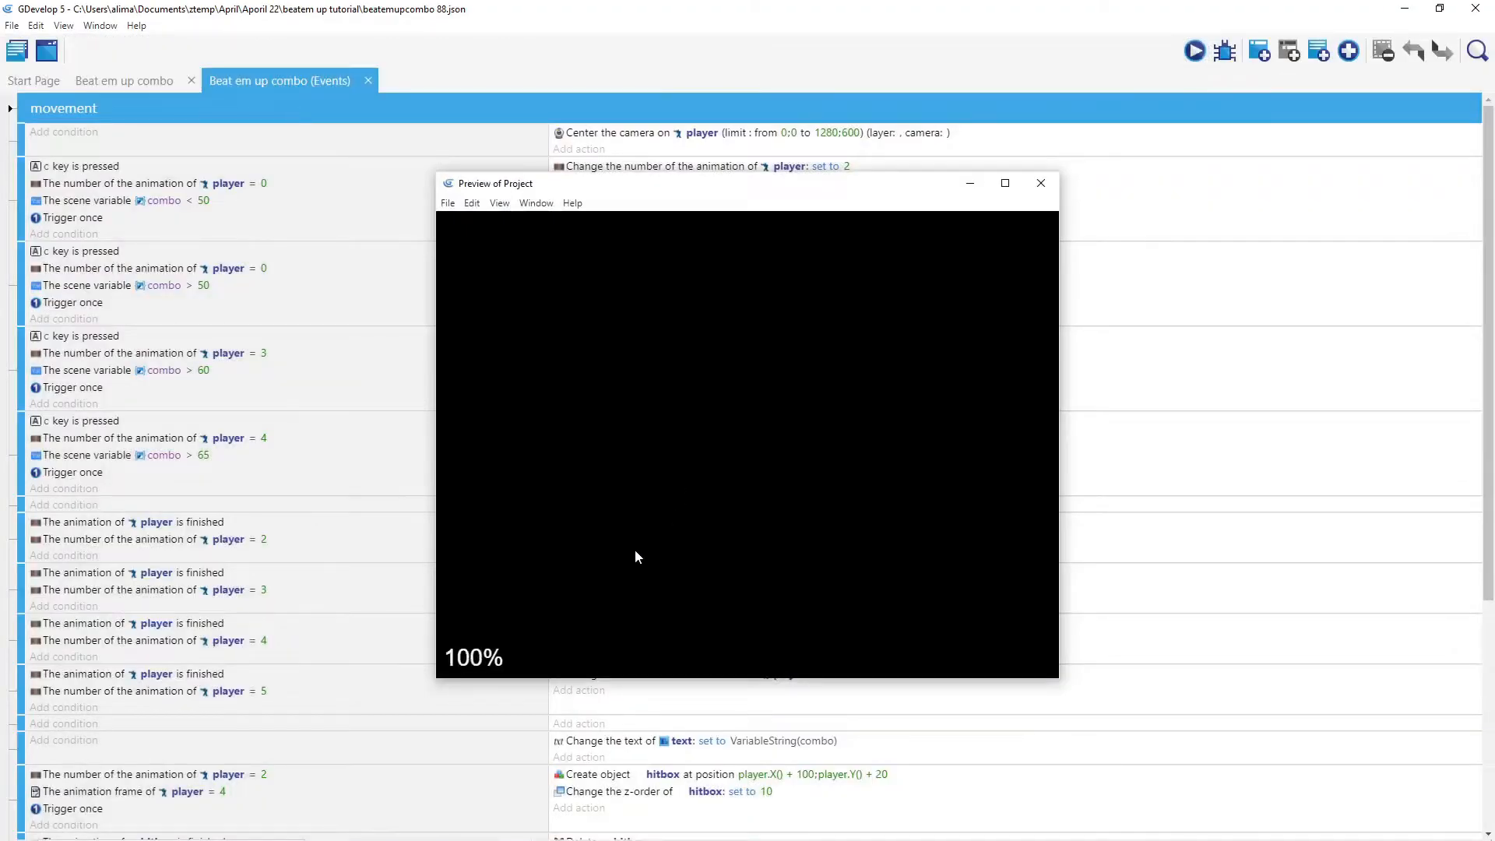
{"action": "left_click", "coordinate": [1005, 183]}
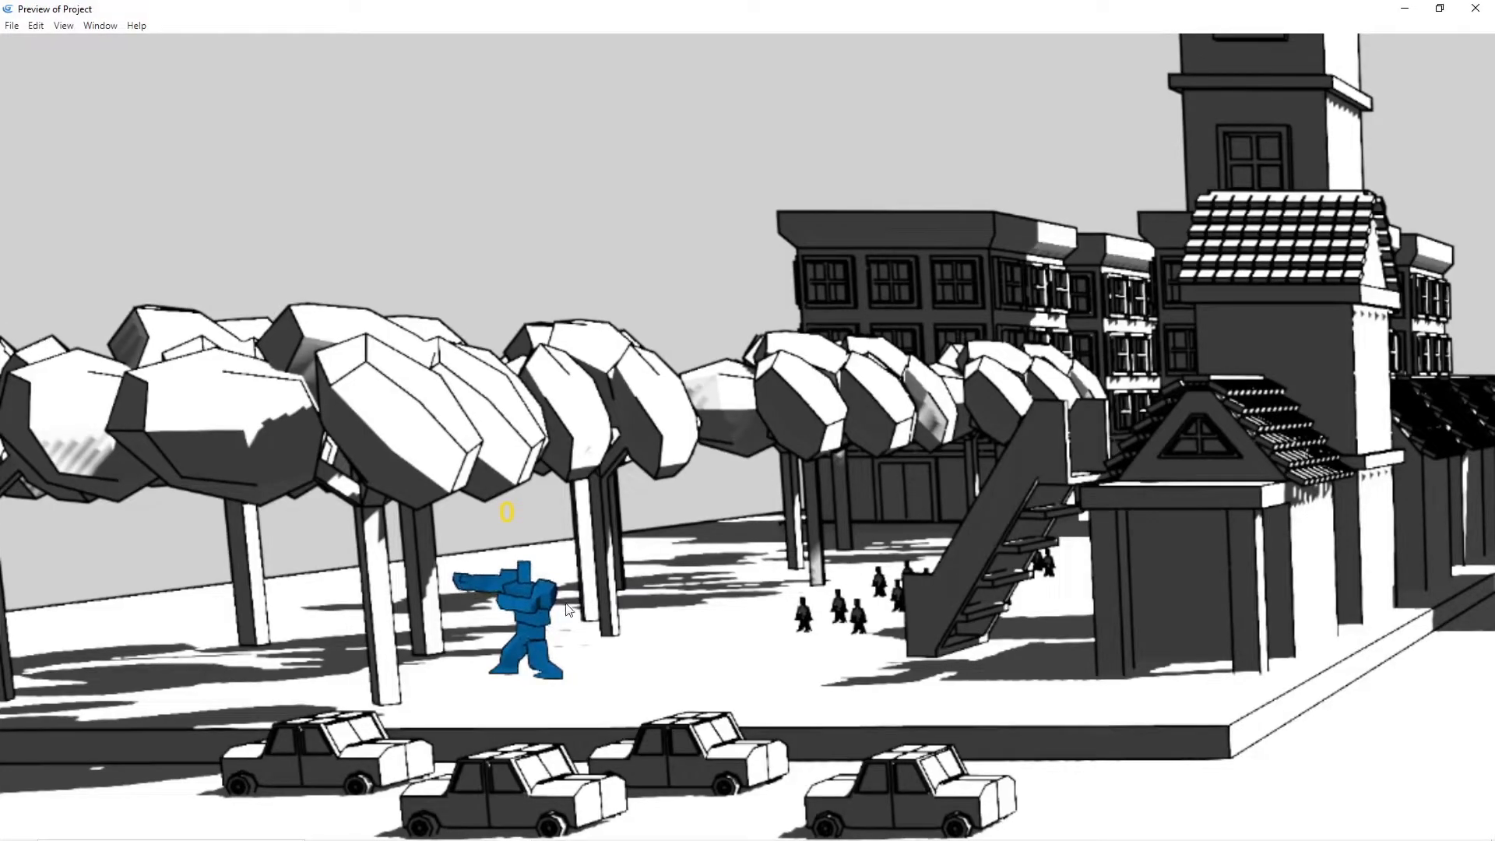
{"action": "key", "text": "Right"}
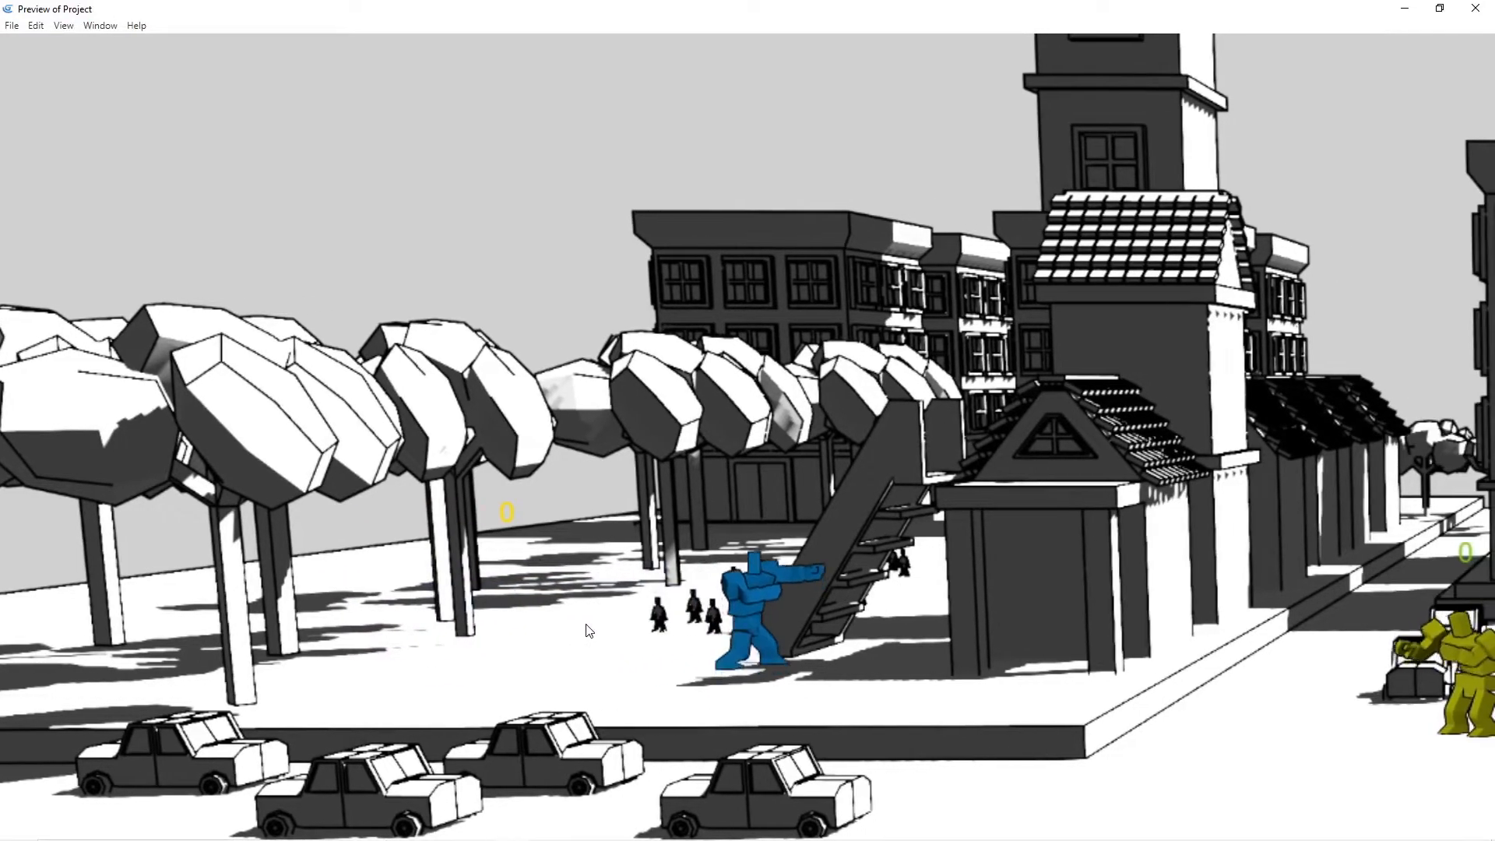
{"action": "key", "text": "Left"}
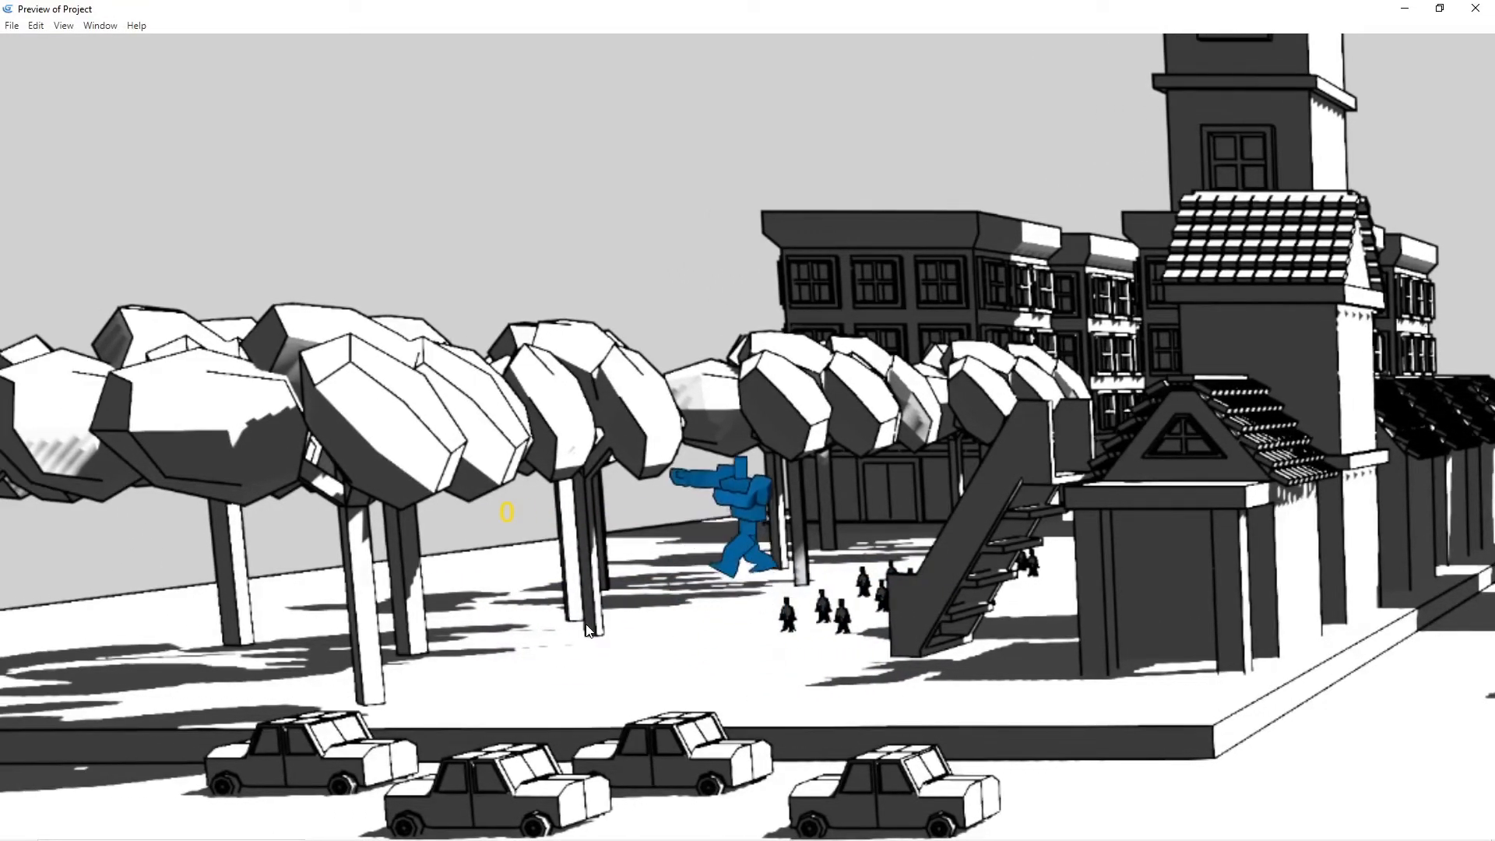
{"action": "key", "text": "Right"}
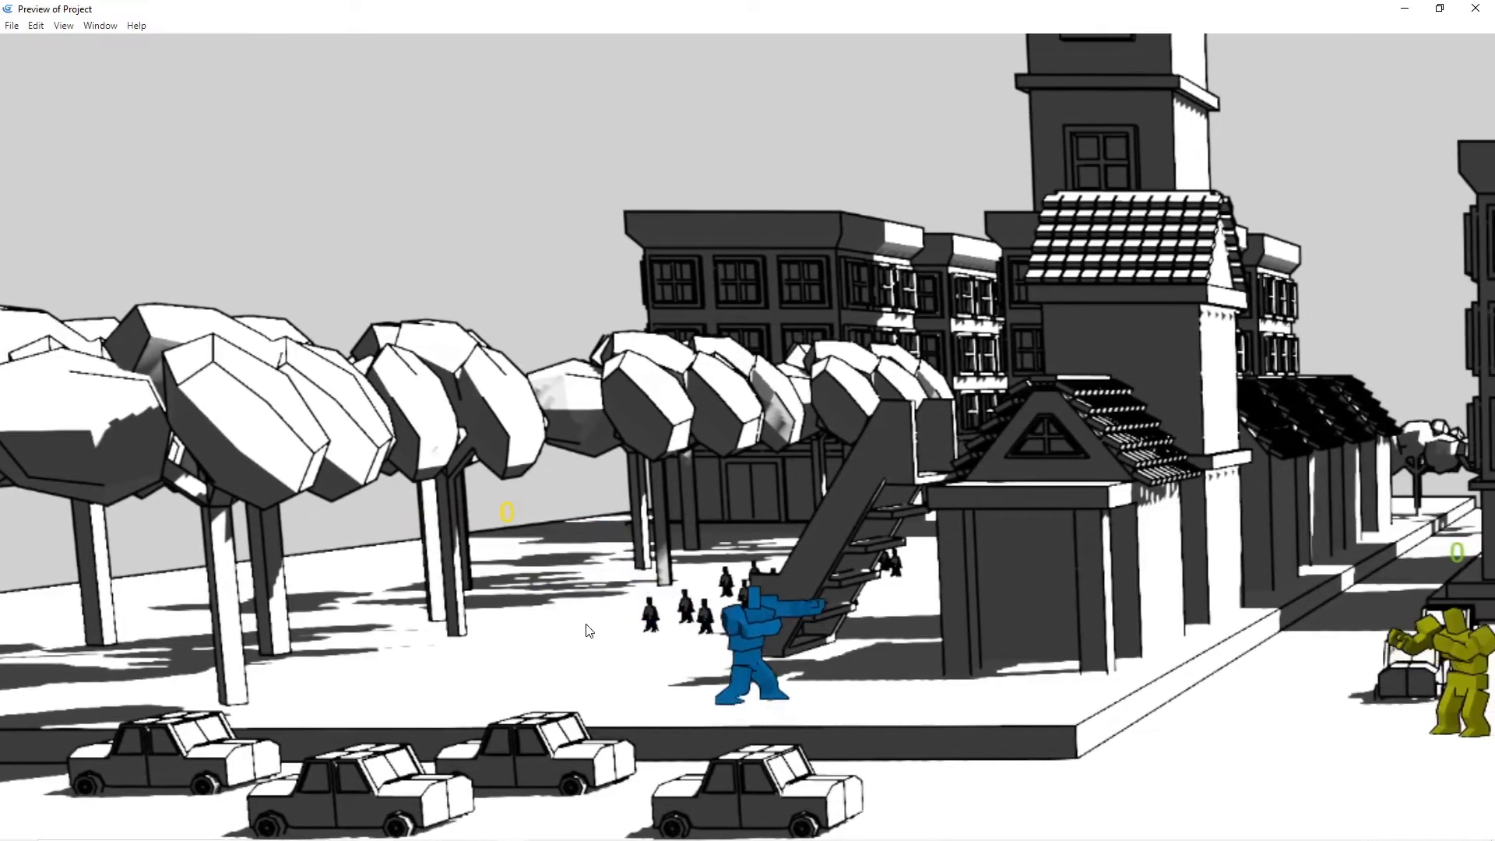
{"action": "key", "text": "Left"}
{"action": "key", "text": "Right"}
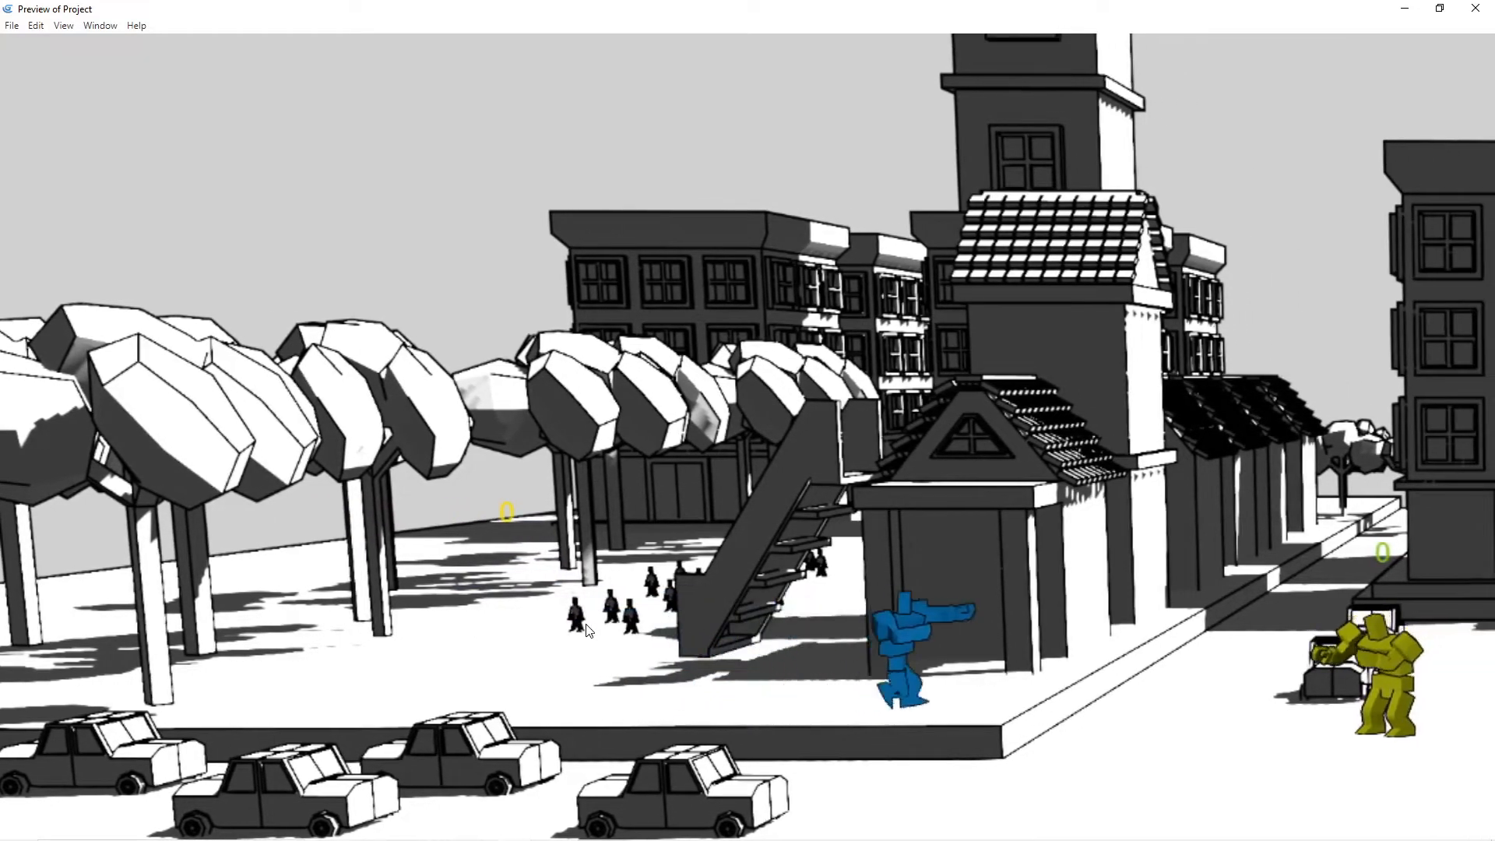
{"action": "key", "text": "Left"}
{"action": "key", "text": "Right"}
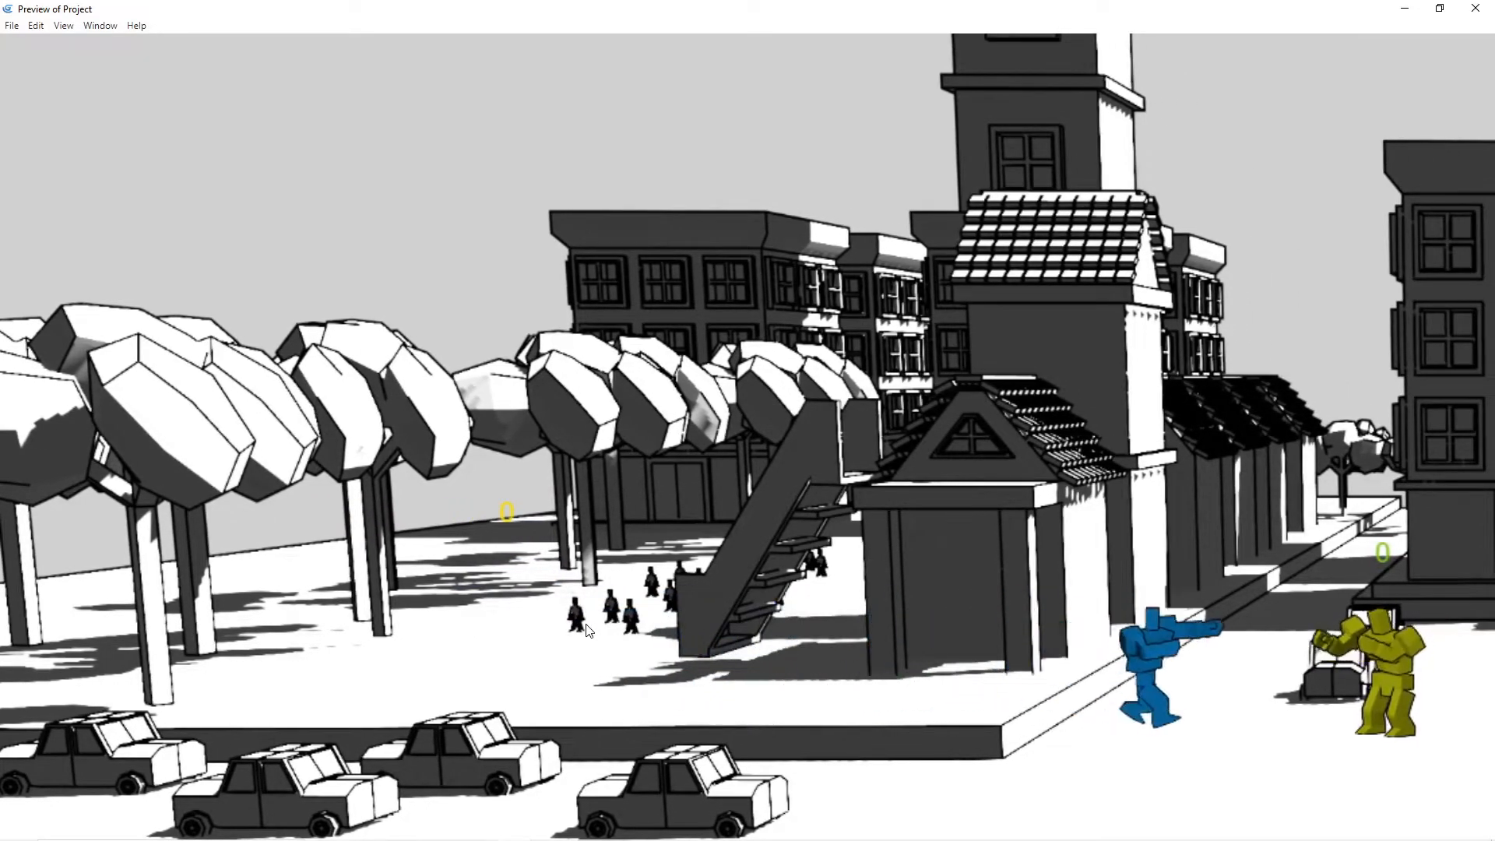
{"action": "key", "text": "Left"}
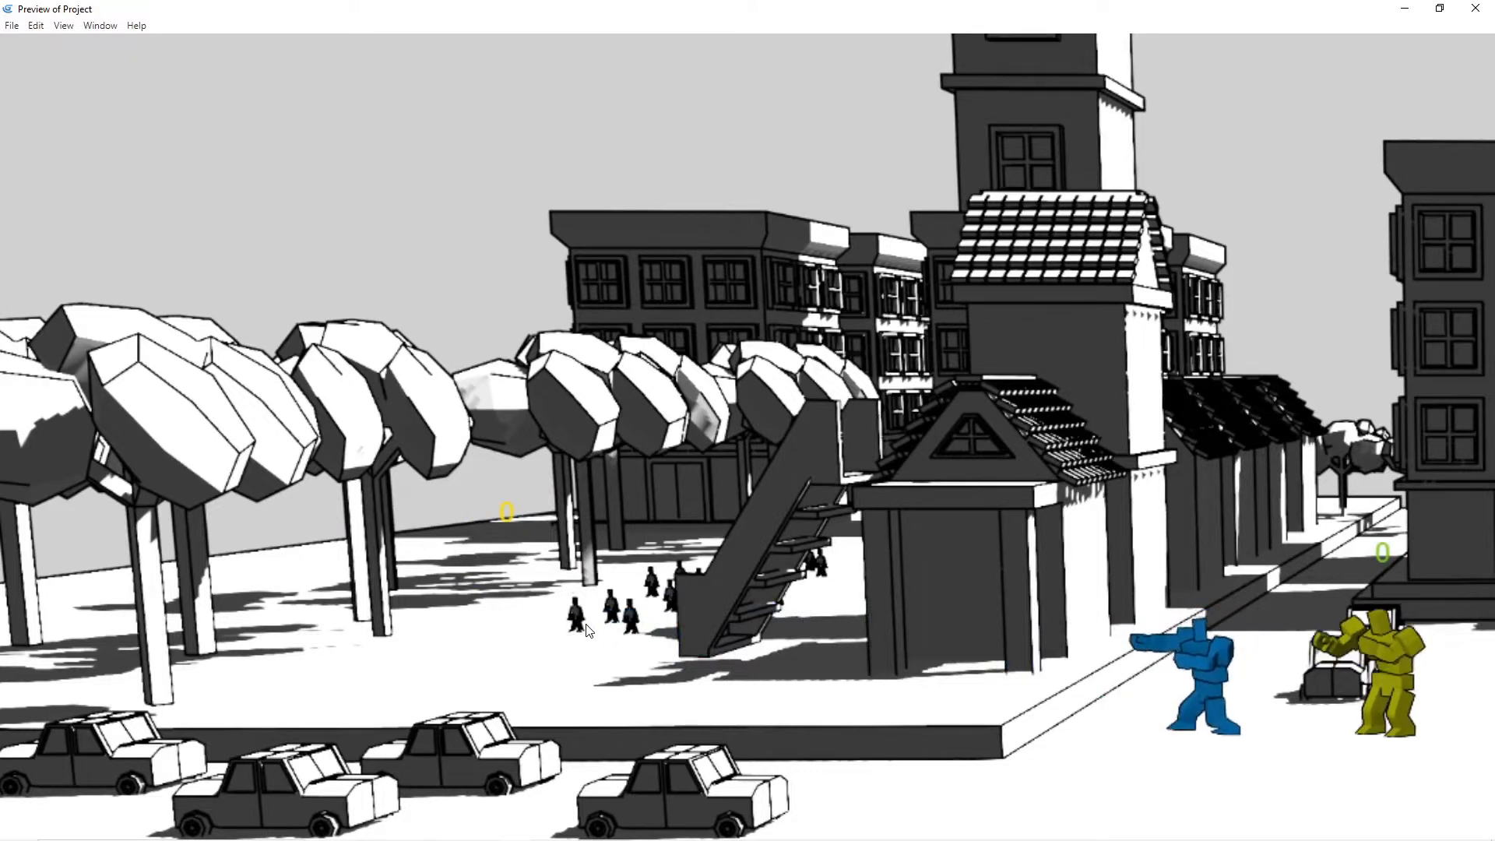
{"action": "key", "text": "Right"}
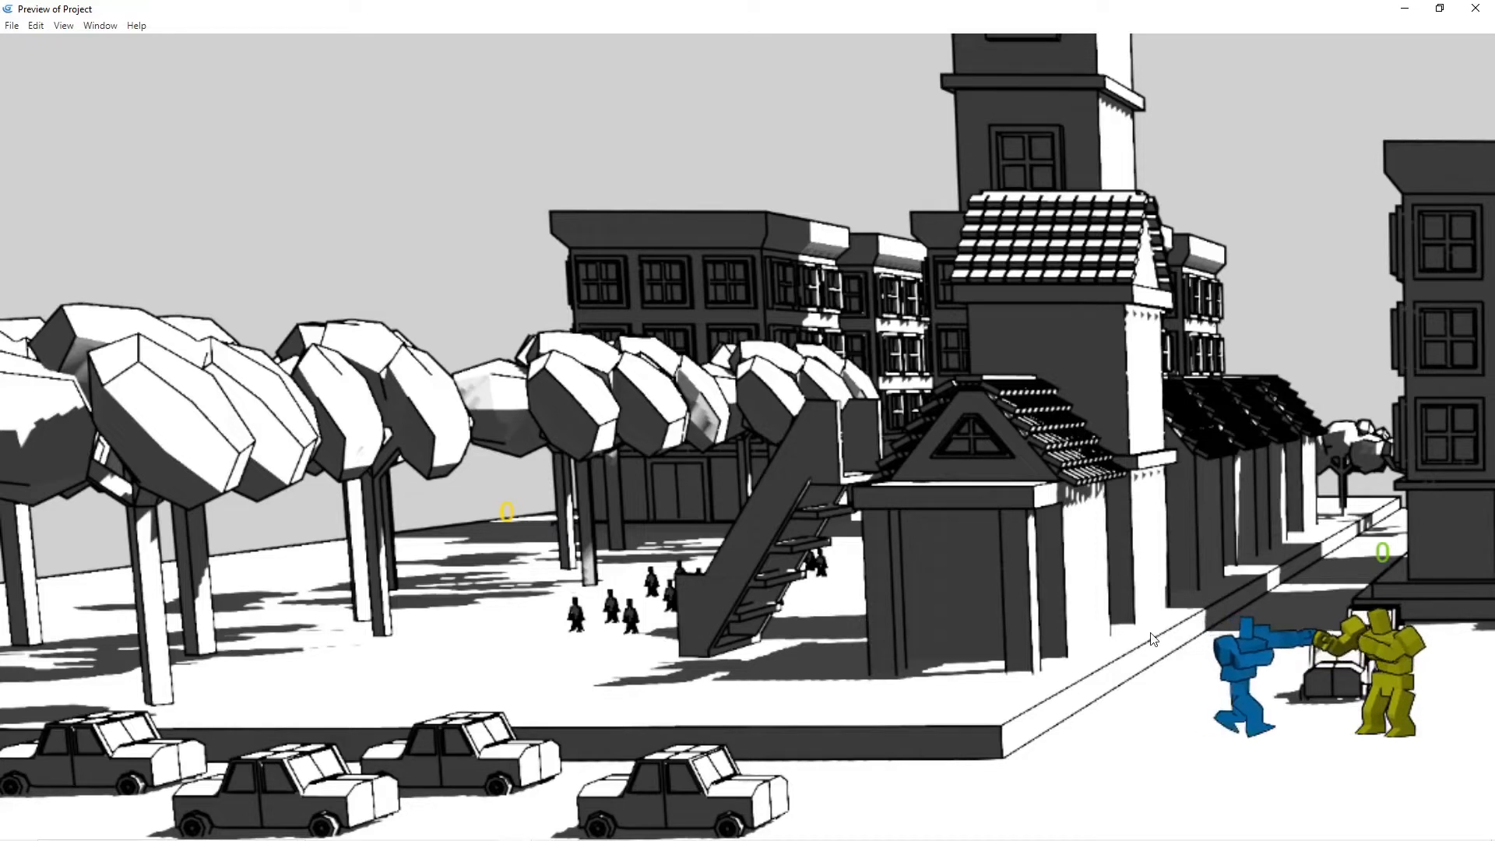
{"action": "key", "text": "Right"}
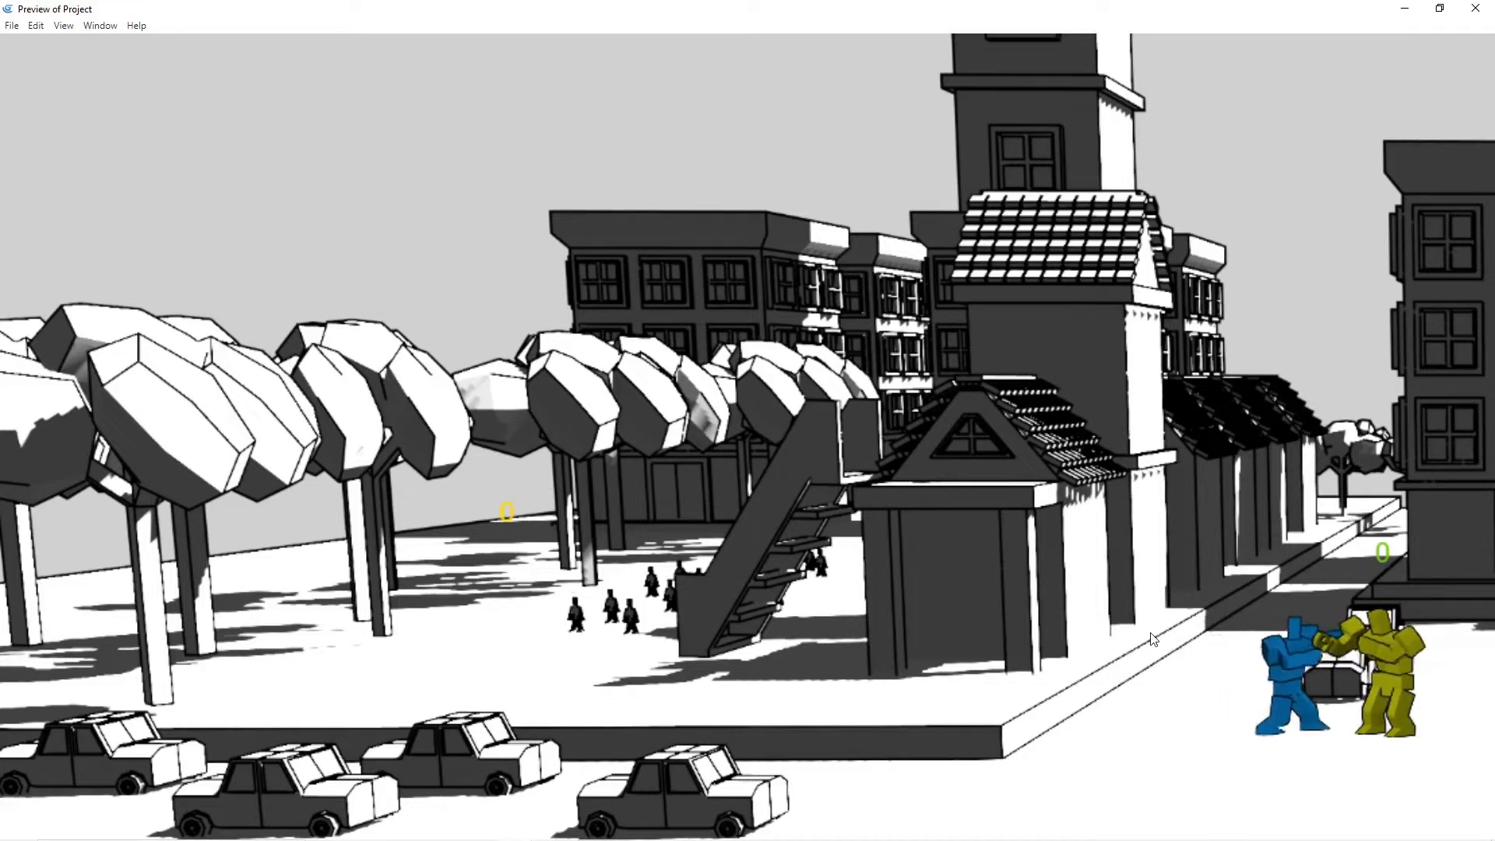
Step: Test the player's combo attacks on the yellow enemy, and close the preview
{"action": "key", "text": "space"}
{"action": "key", "text": "space"}
{"action": "key", "text": "space"}
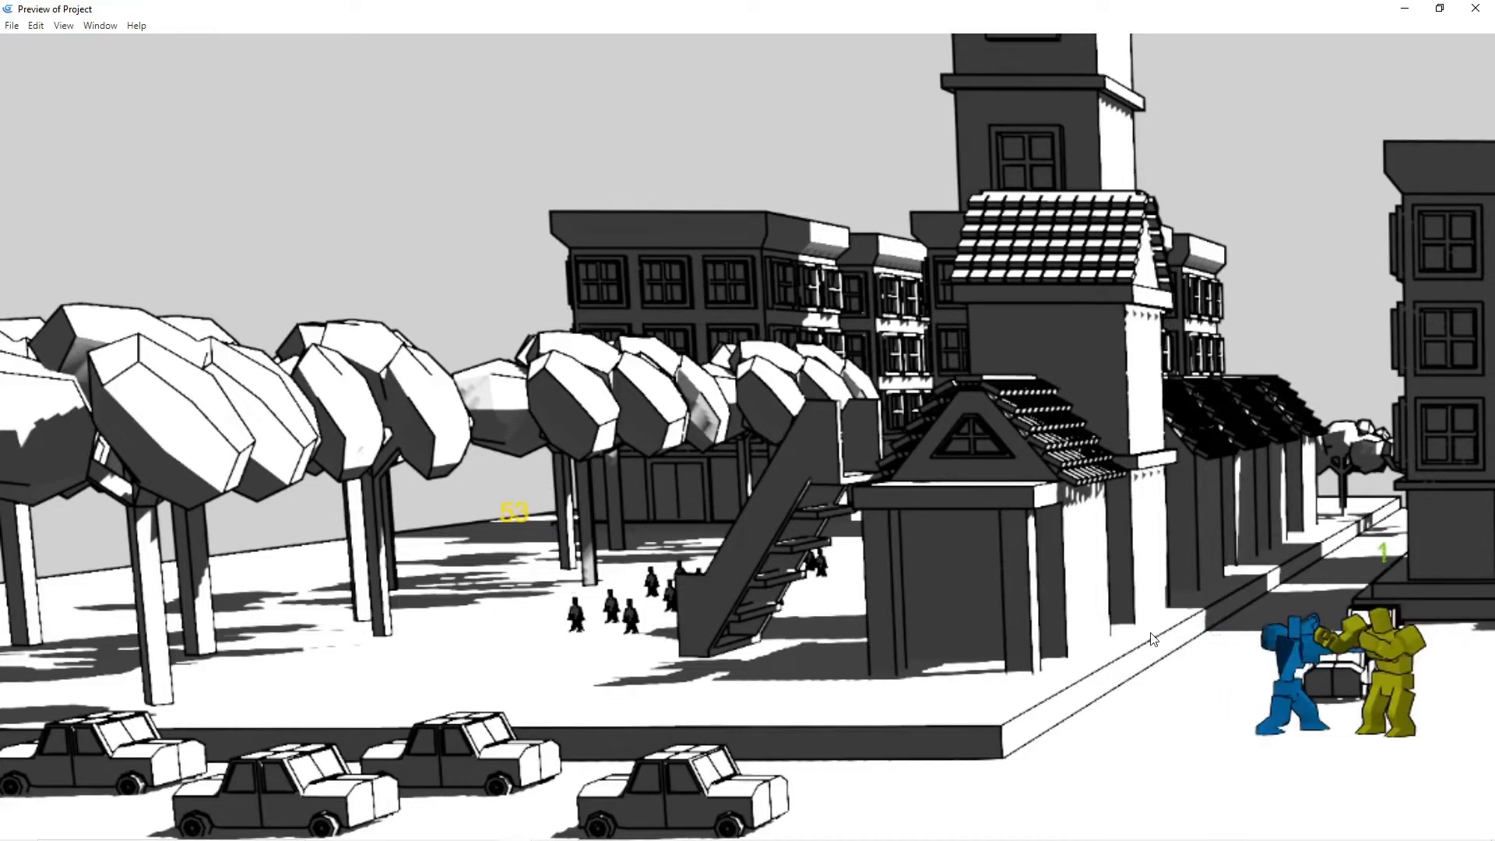
{"action": "key", "text": "space"}
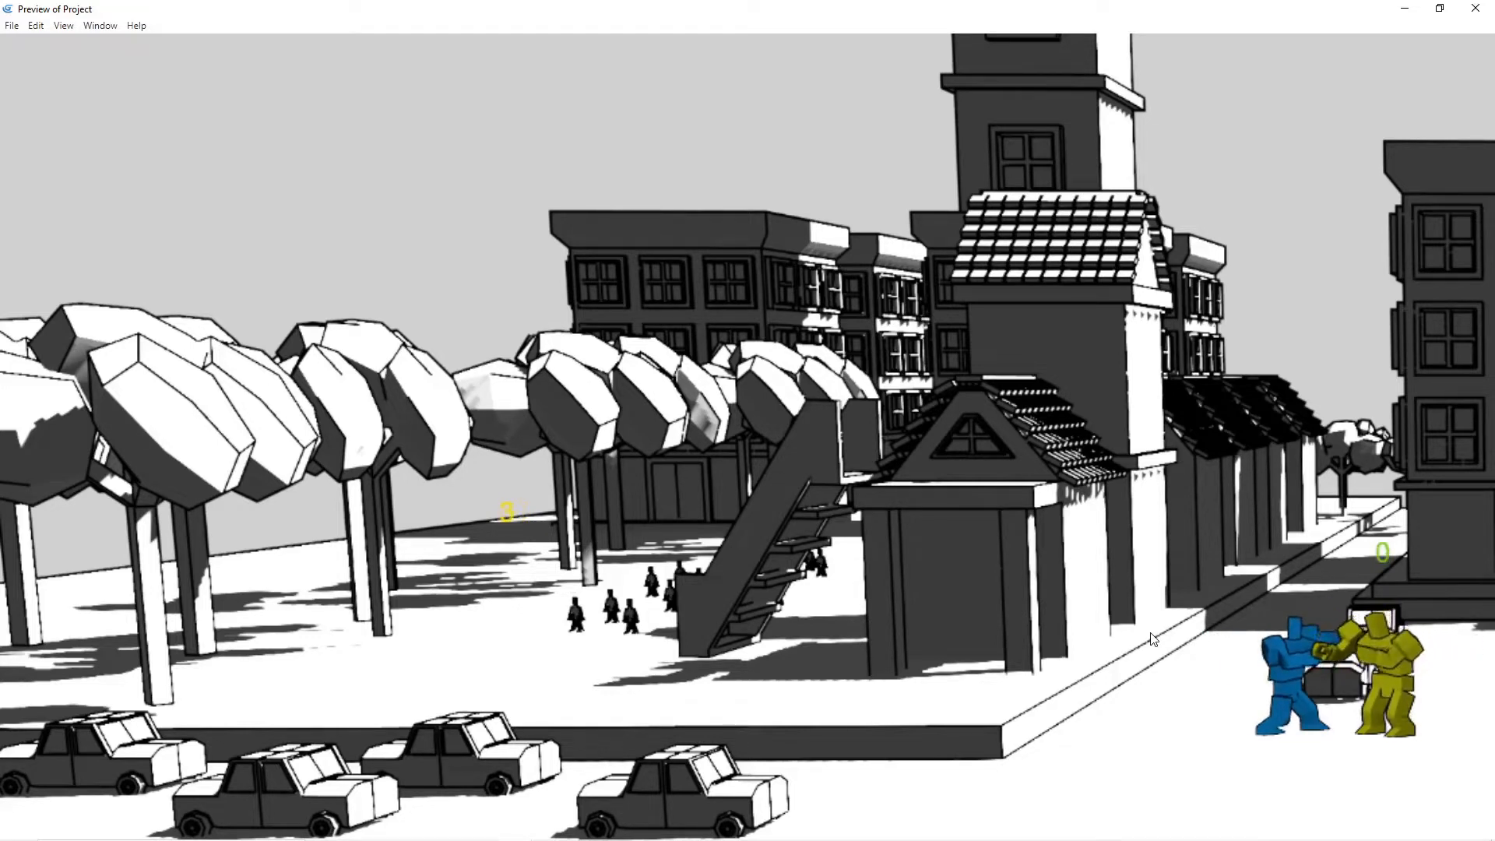
{"action": "key", "text": "space"}
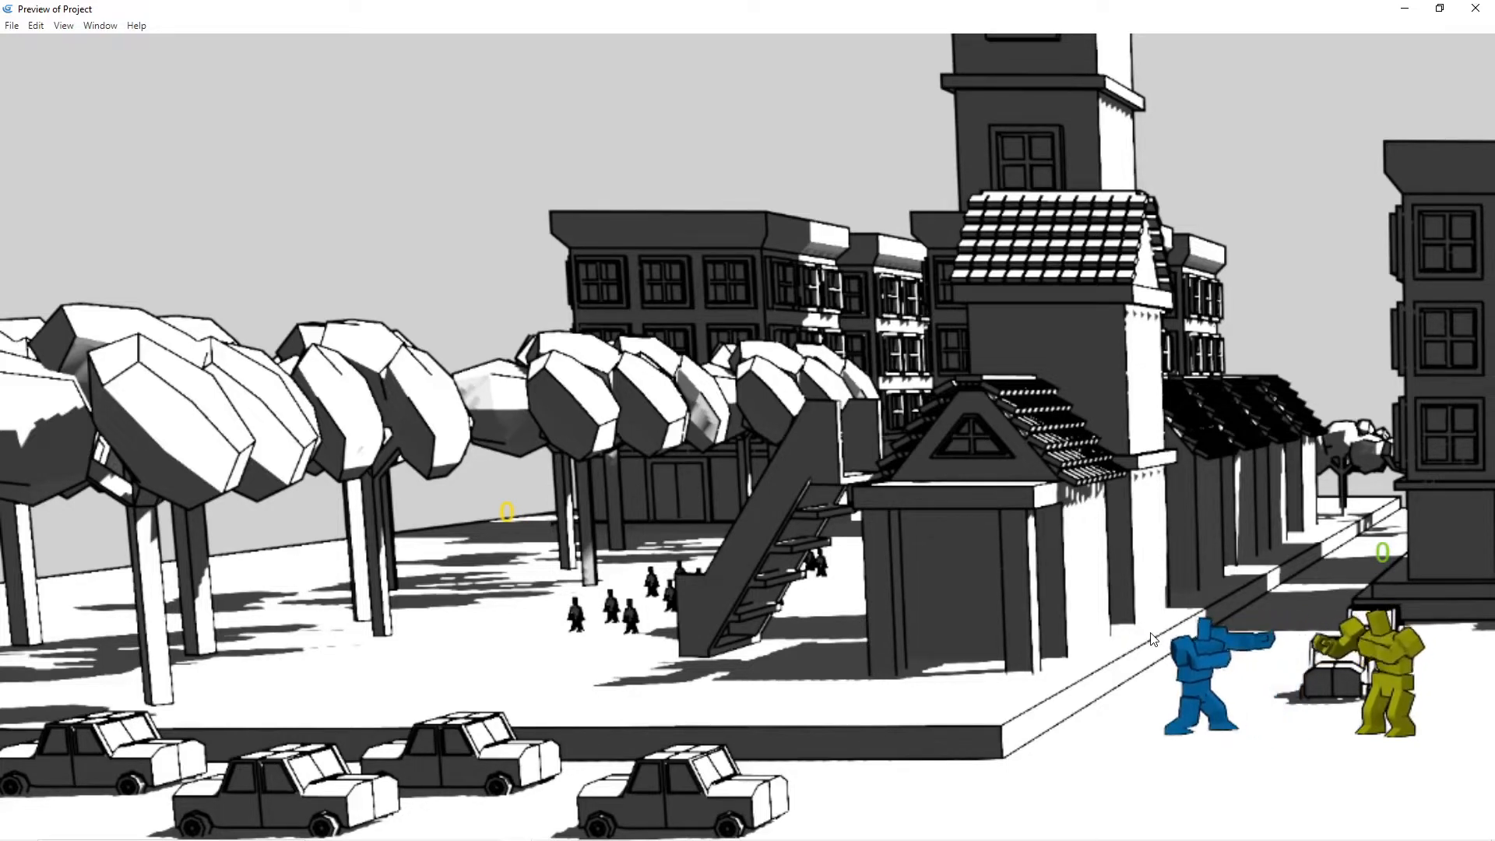
{"action": "left_click", "coordinate": [1476, 8]}
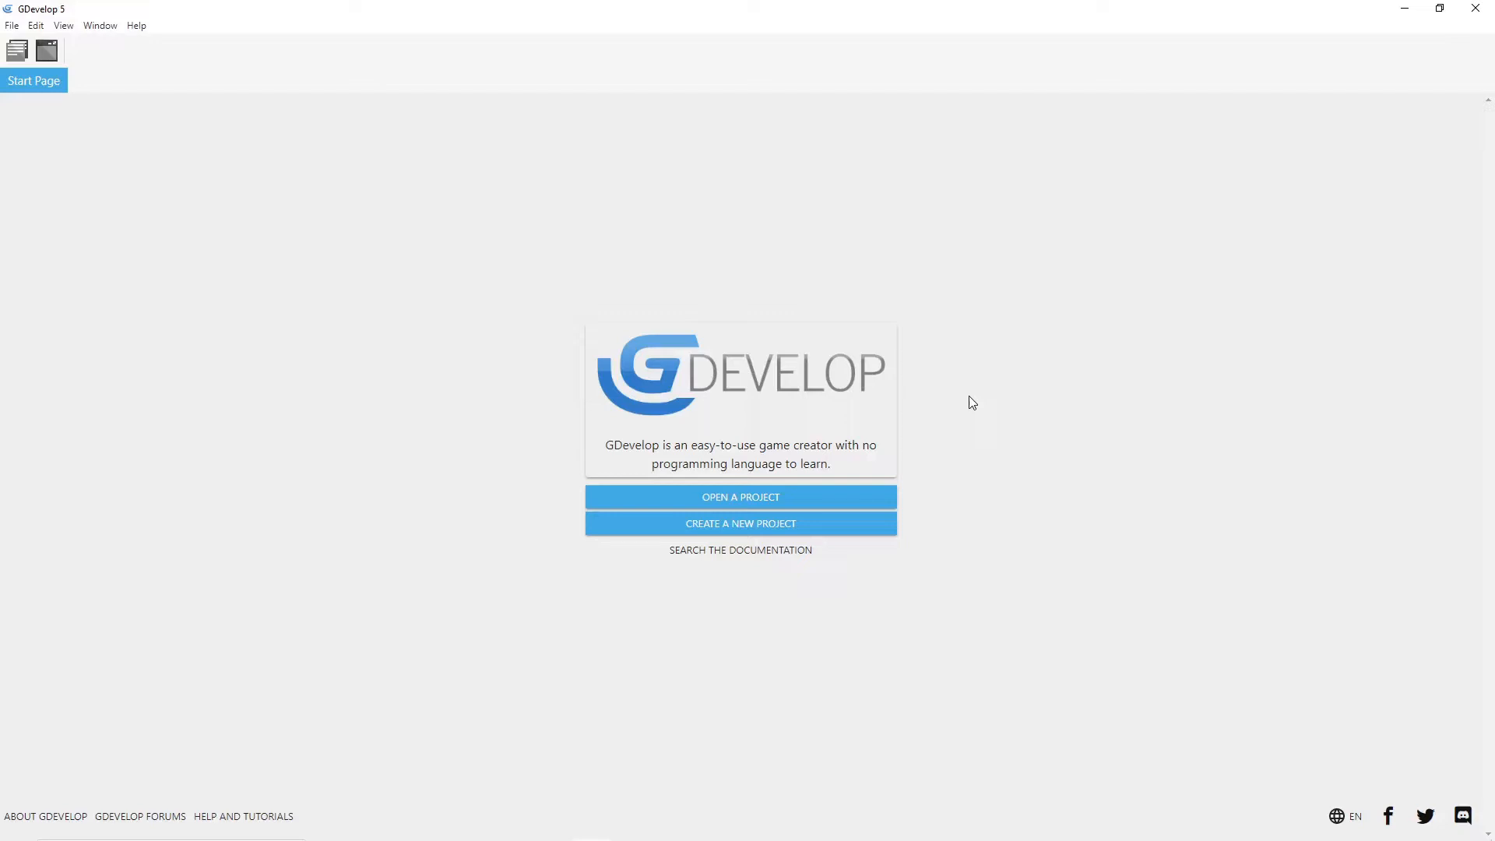
Step: Start a new project and browse to Documents\ztemp\April\Aporil 22 for its location
{"action": "left_click", "coordinate": [771, 527]}
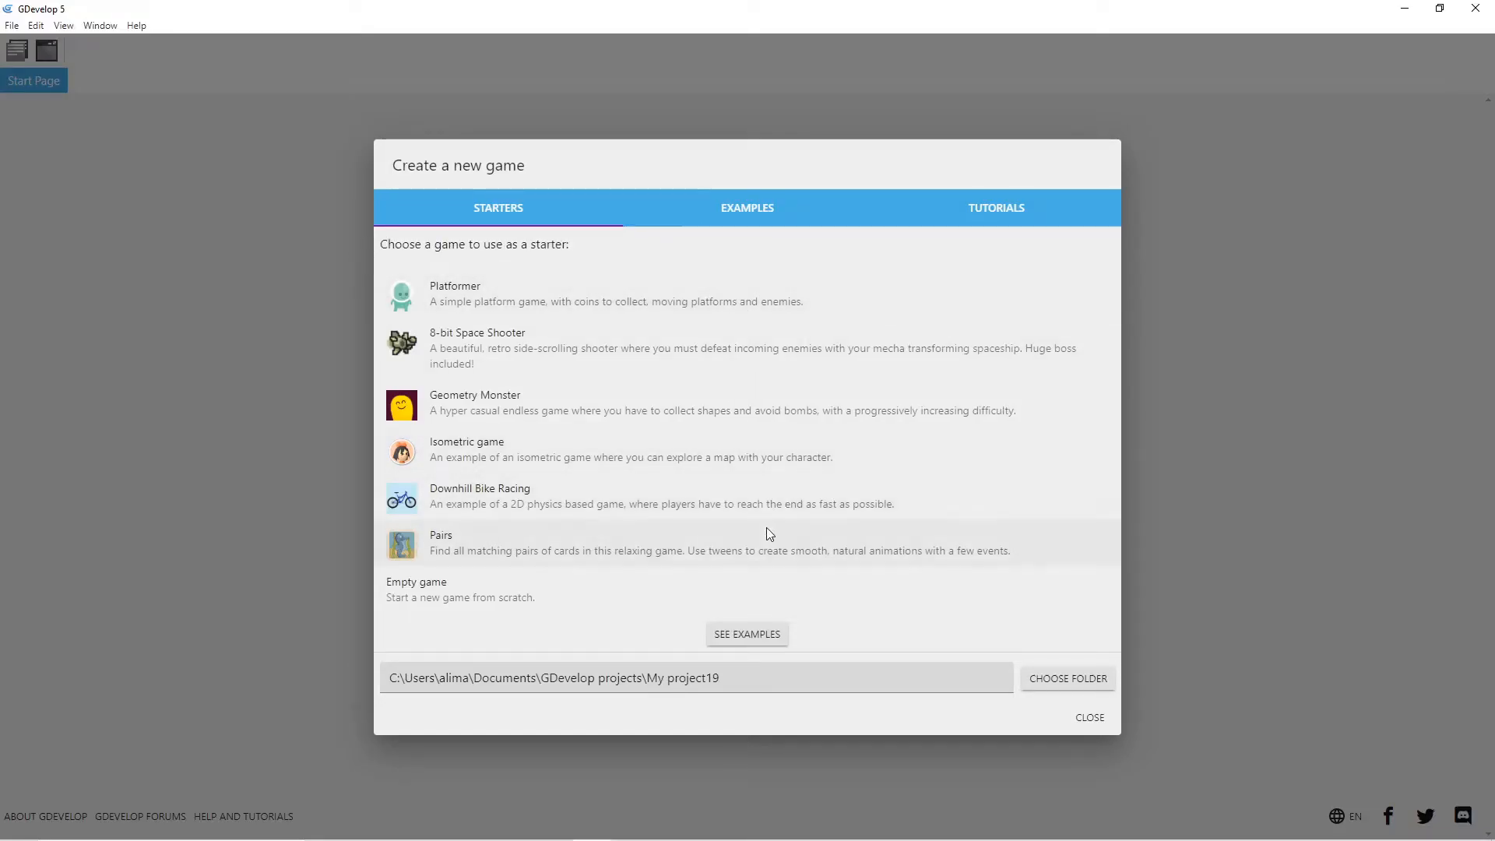
{"action": "left_click", "coordinate": [1082, 684]}
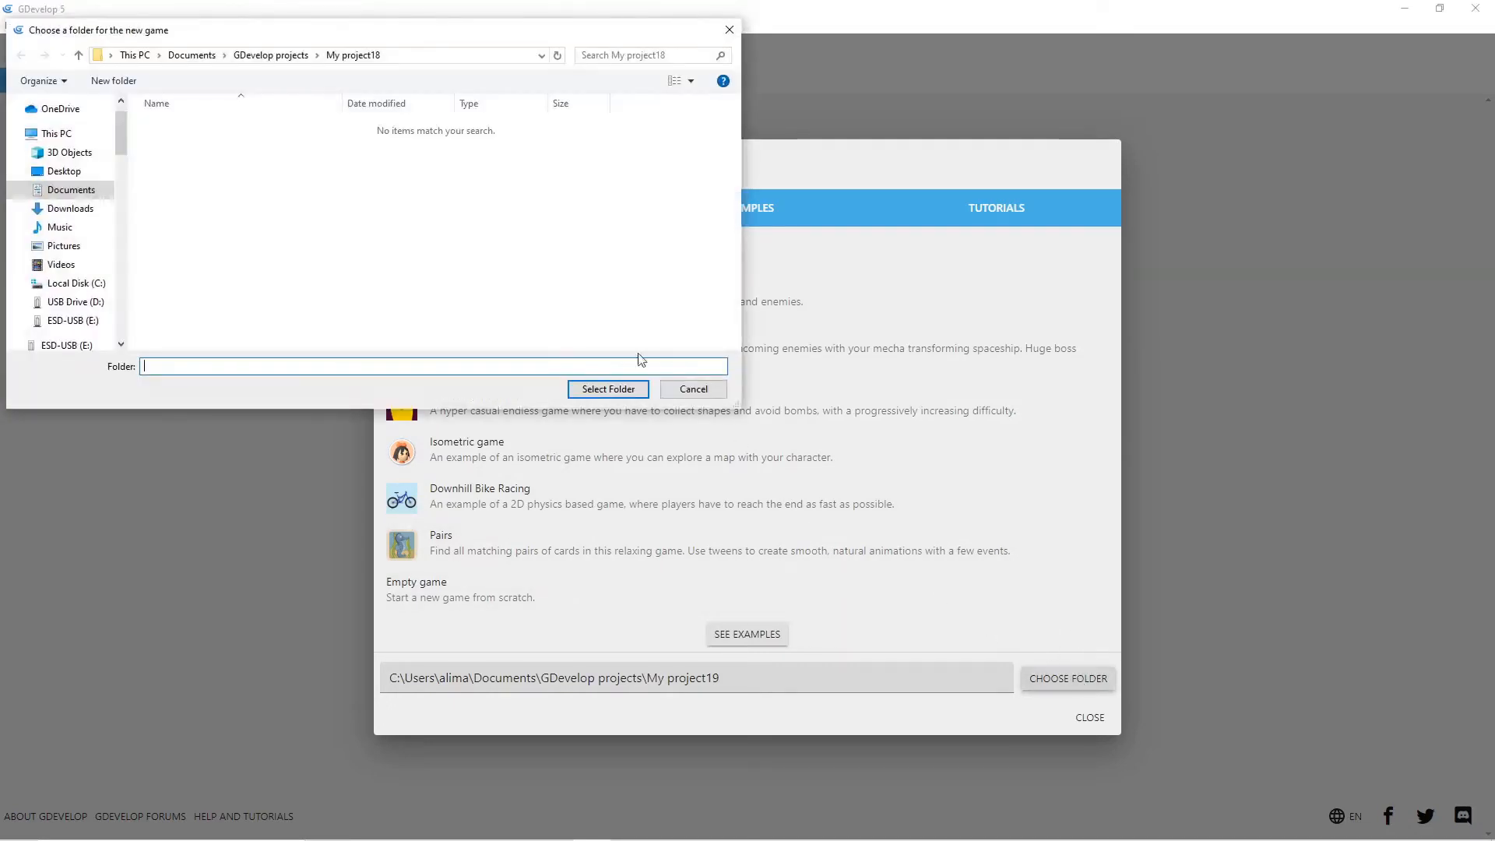
{"action": "left_click", "coordinate": [99, 192]}
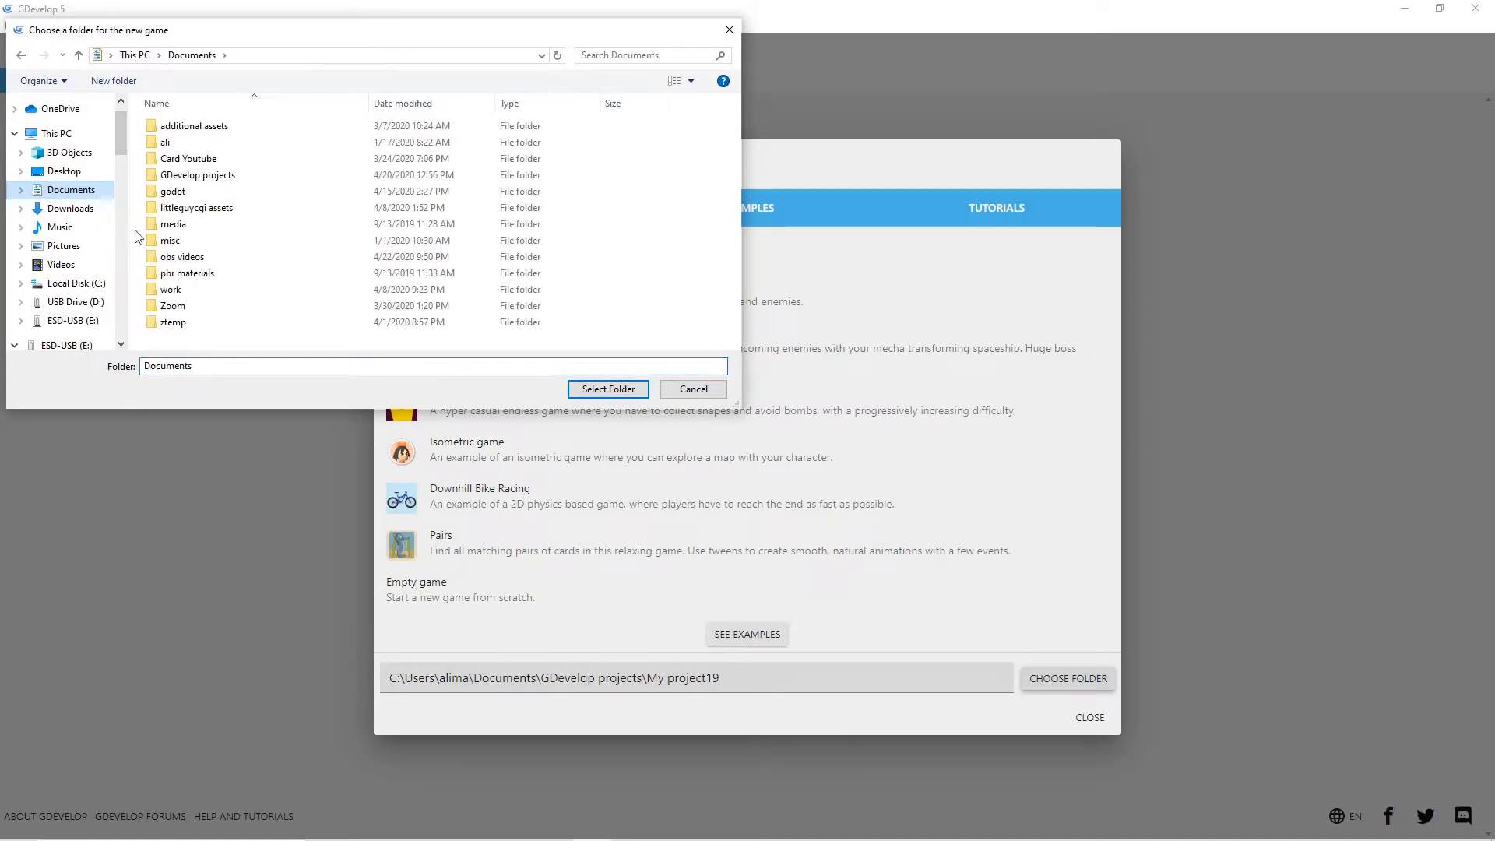
{"action": "left_click", "coordinate": [207, 326]}
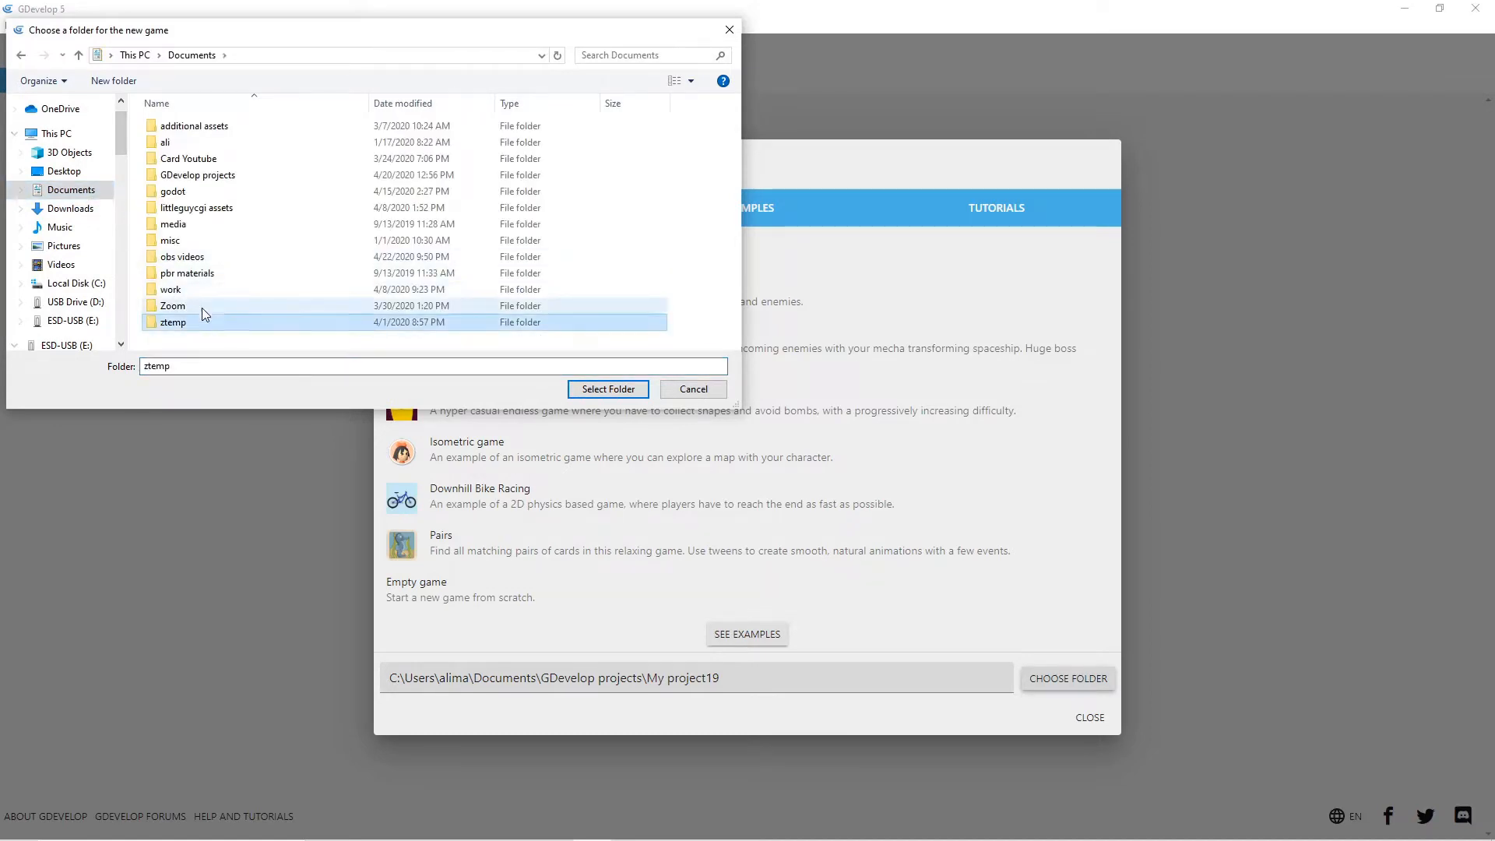
{"action": "left_click", "coordinate": [208, 324]}
{"action": "double_click", "coordinate": [215, 325]}
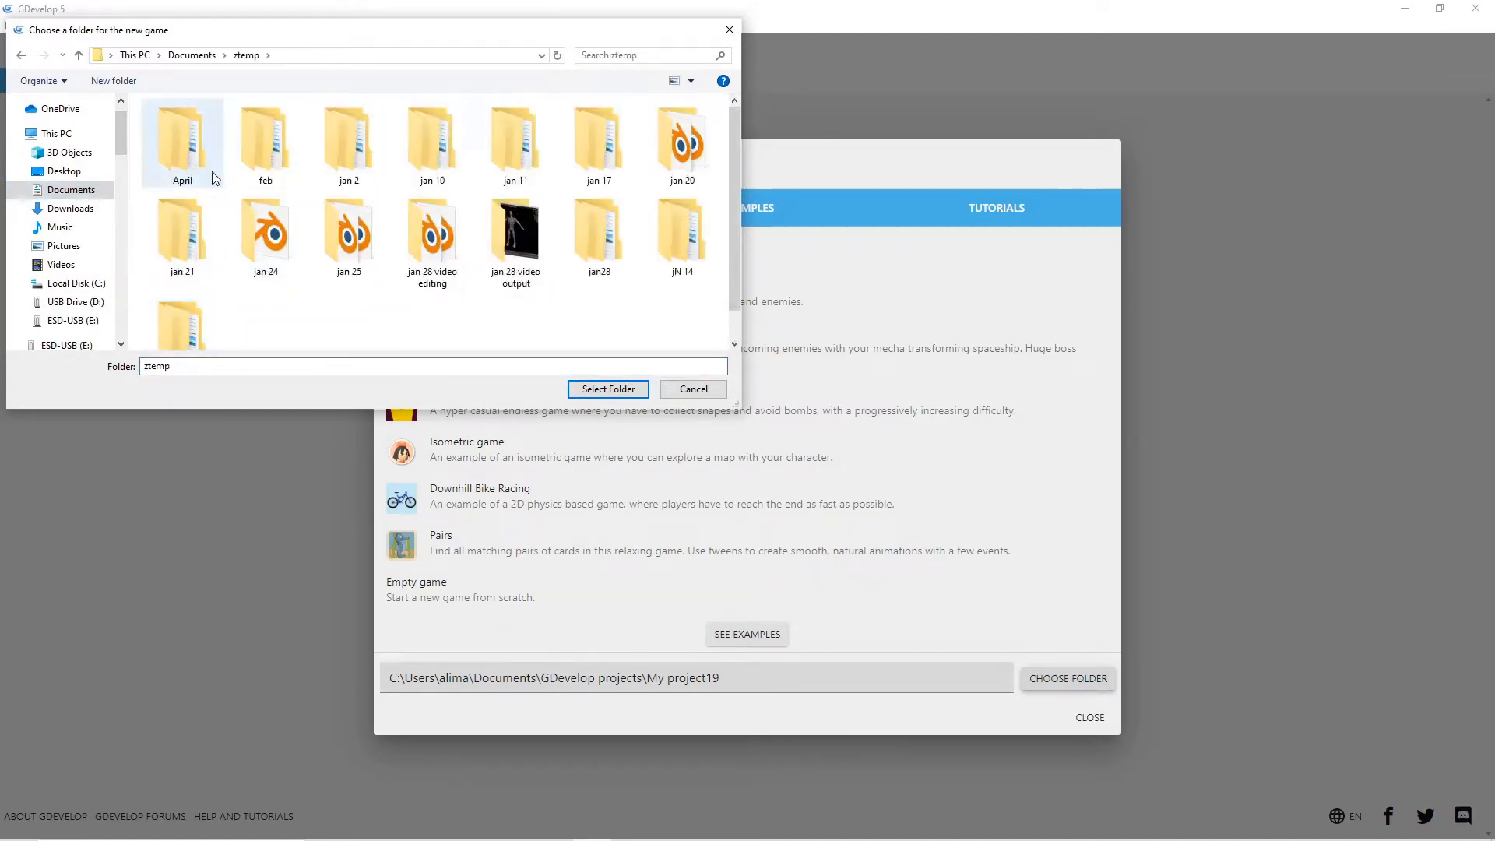
{"action": "double_click", "coordinate": [199, 155]}
{"action": "double_click", "coordinate": [178, 127]}
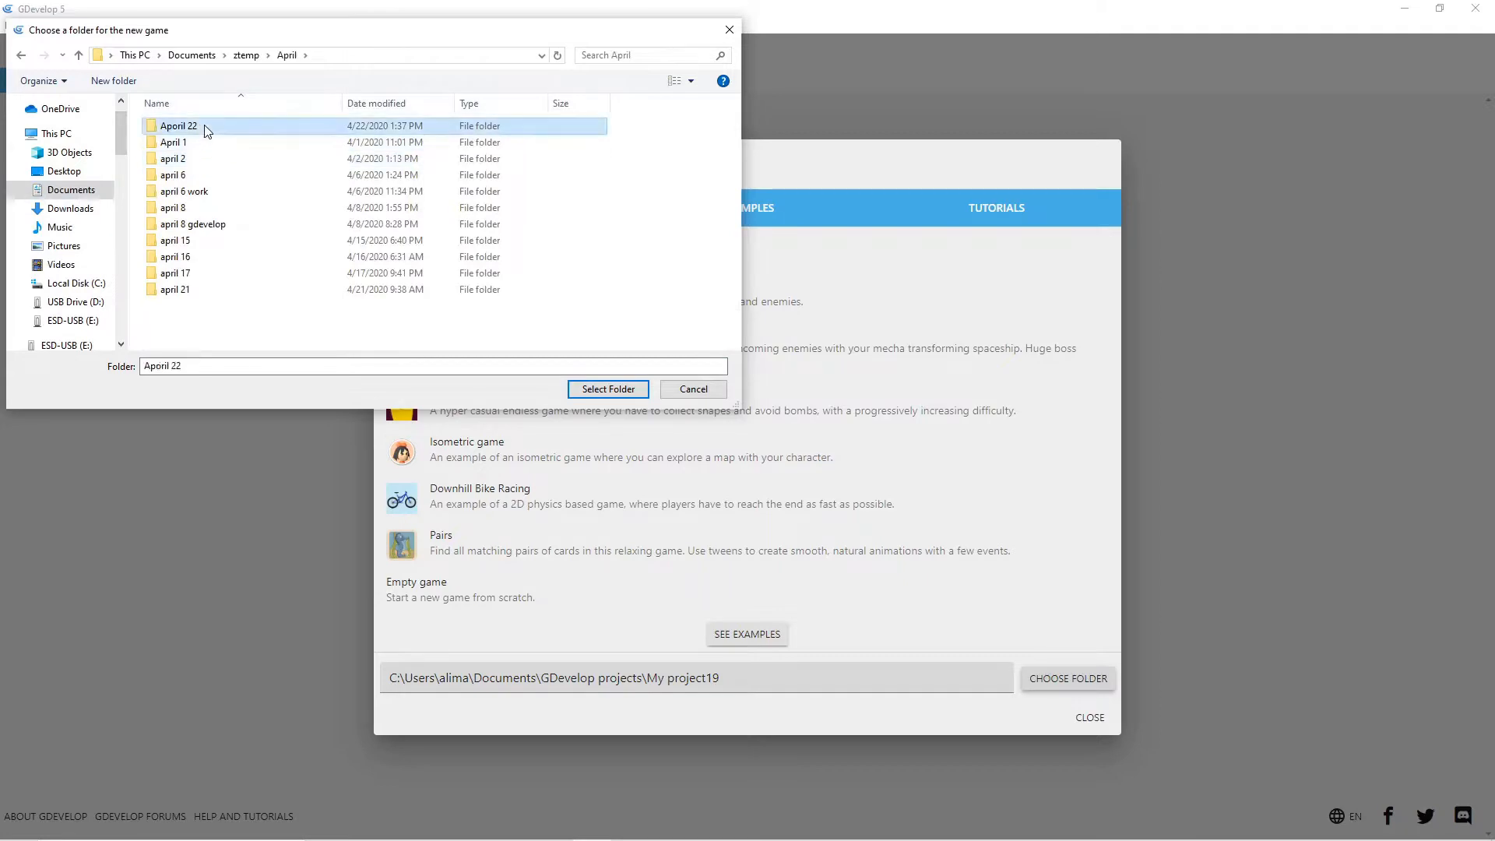
Step: Create a folder named "beatem up tutorial" inside the Aporil 22 folder
{"action": "left_click", "coordinate": [114, 81]}
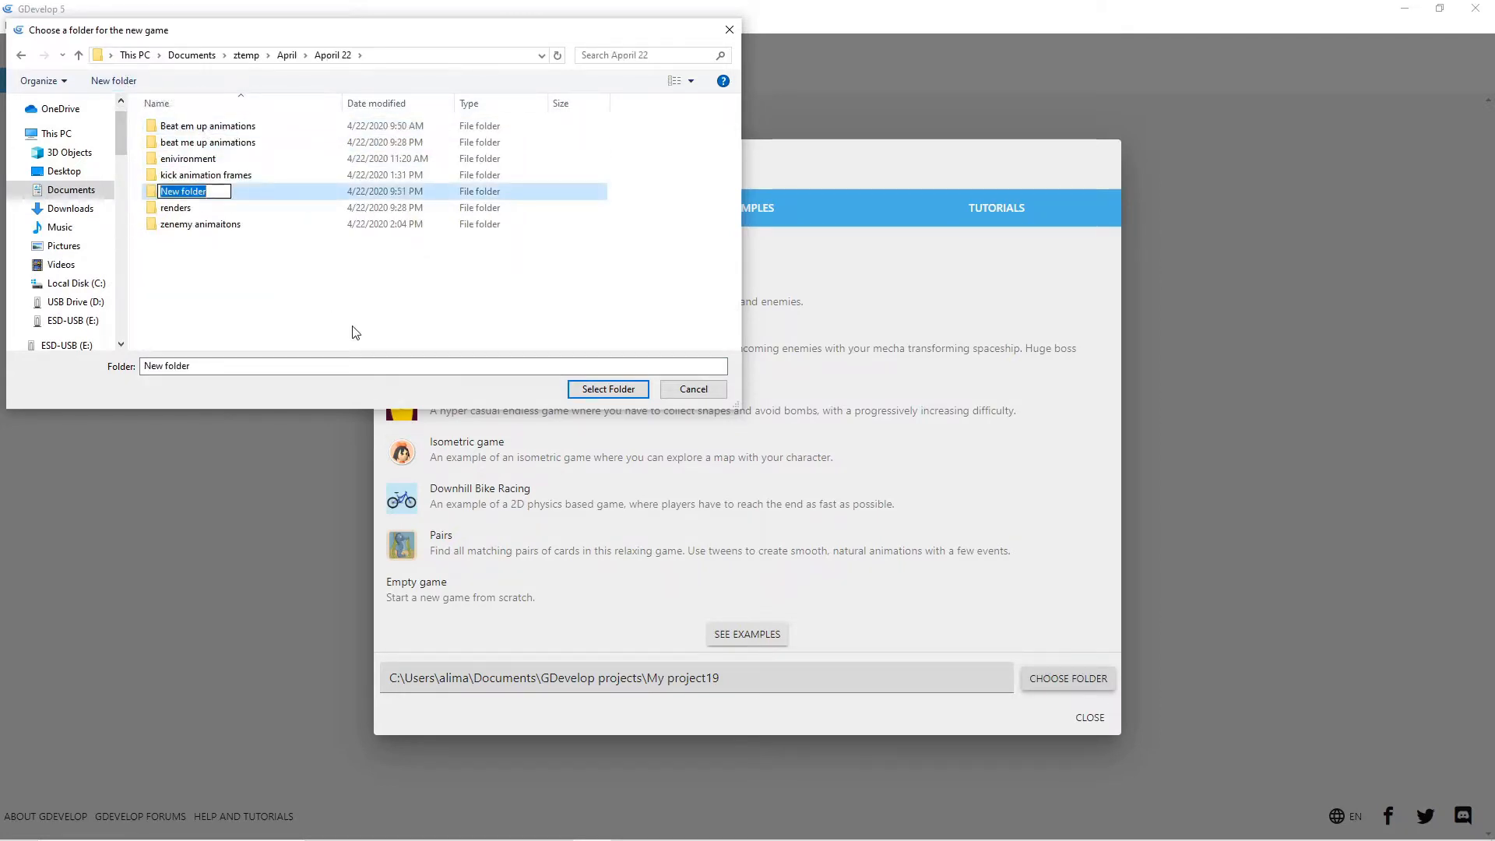
{"action": "type", "text": "beatem u"}
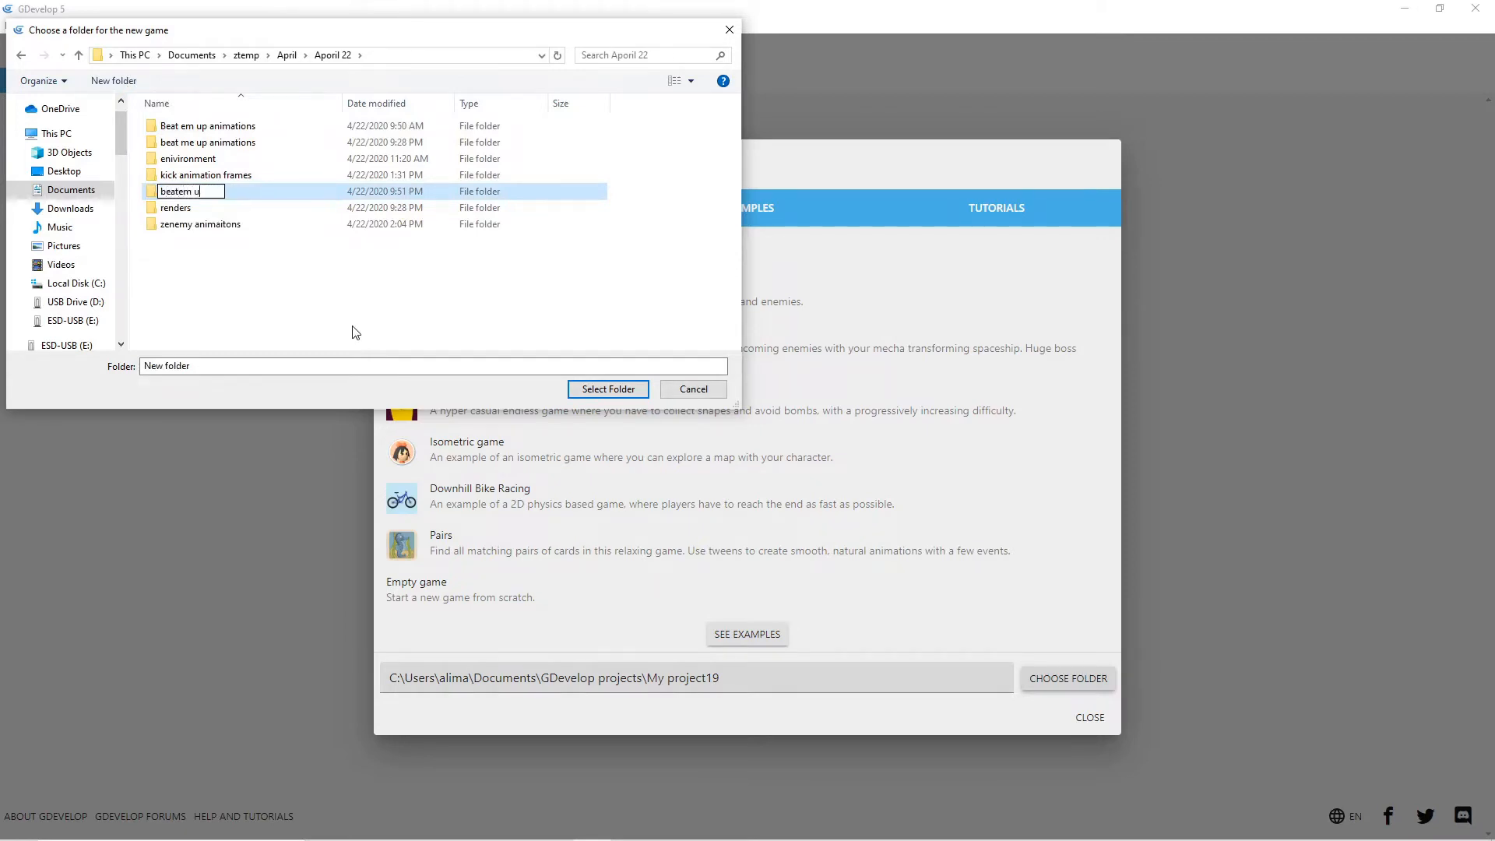
{"action": "type", "text": "p"}
{"action": "key", "text": "BackSpace"}
{"action": "key", "text": "BackSpace"}
{"action": "type", "text": "p tutorial"}
{"action": "left_click", "coordinate": [291, 197]}
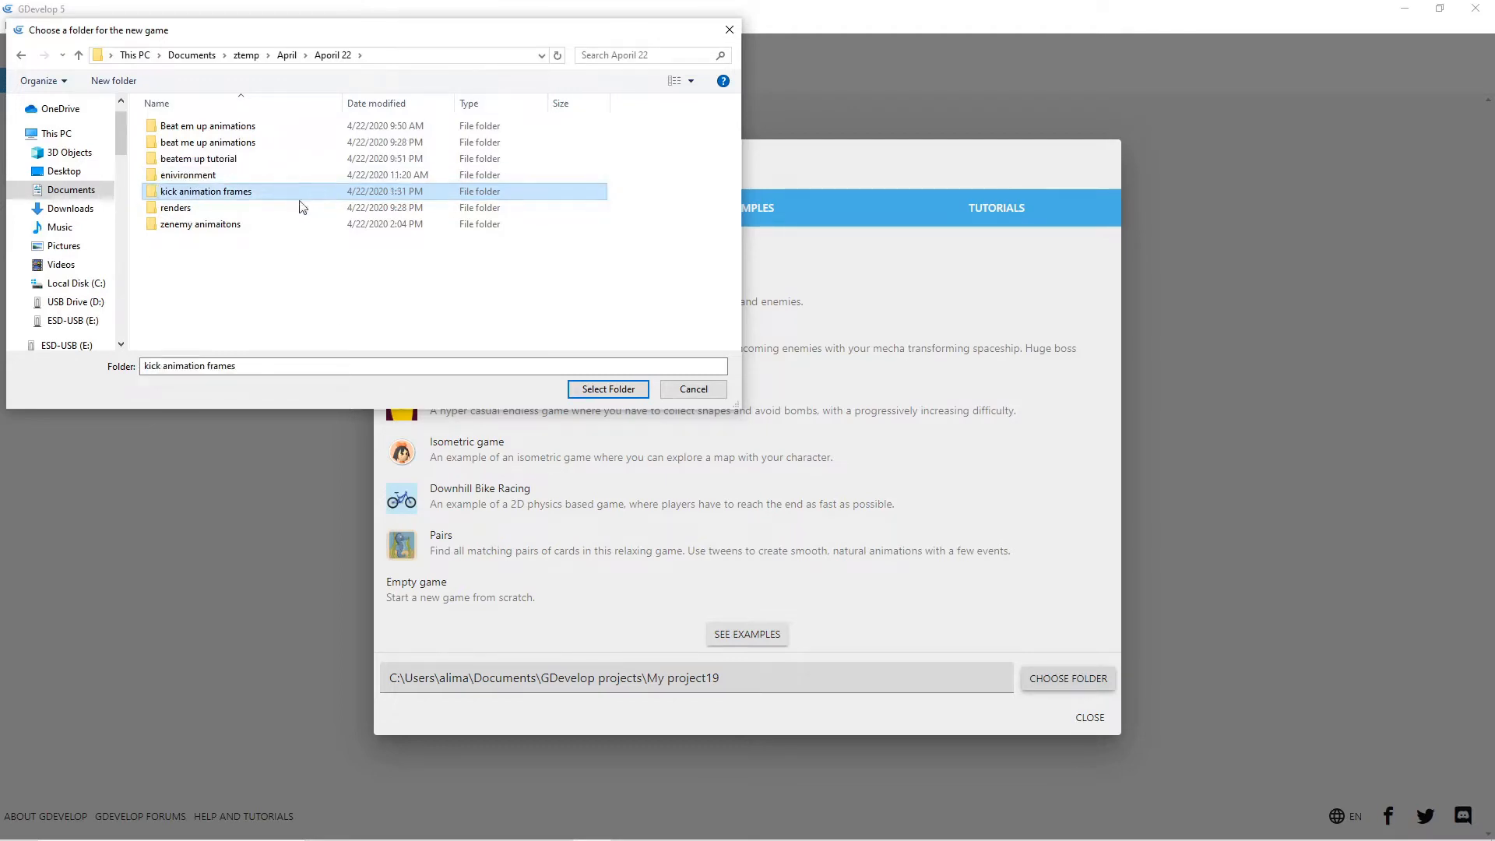
Step: Set the "beatem up tutorial" folder as the project location and create an empty game in it
{"action": "left_click", "coordinate": [265, 161]}
{"action": "left_click", "coordinate": [637, 390]}
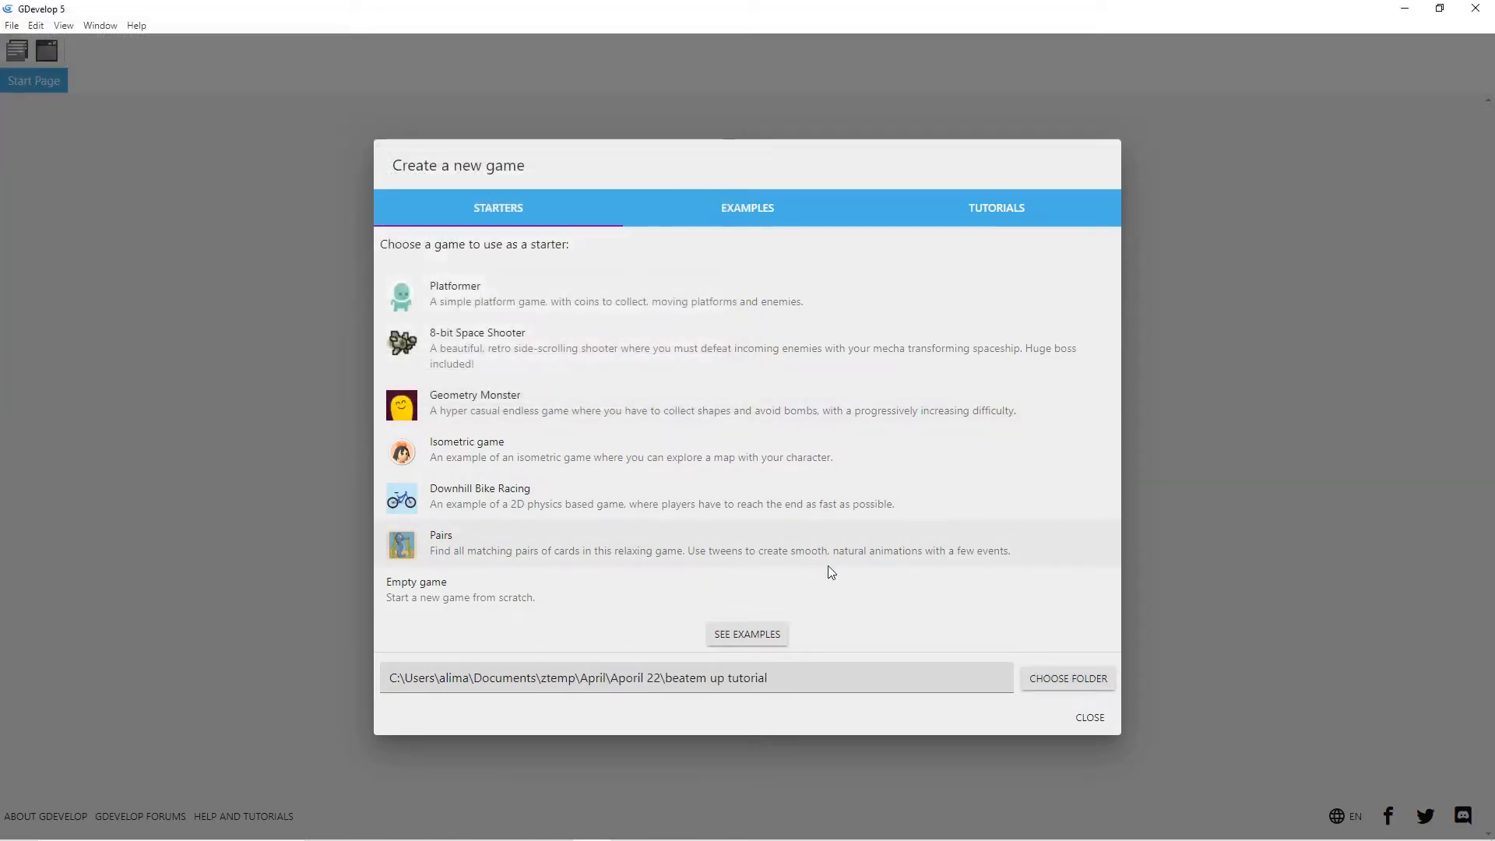
{"action": "left_click", "coordinate": [779, 598]}
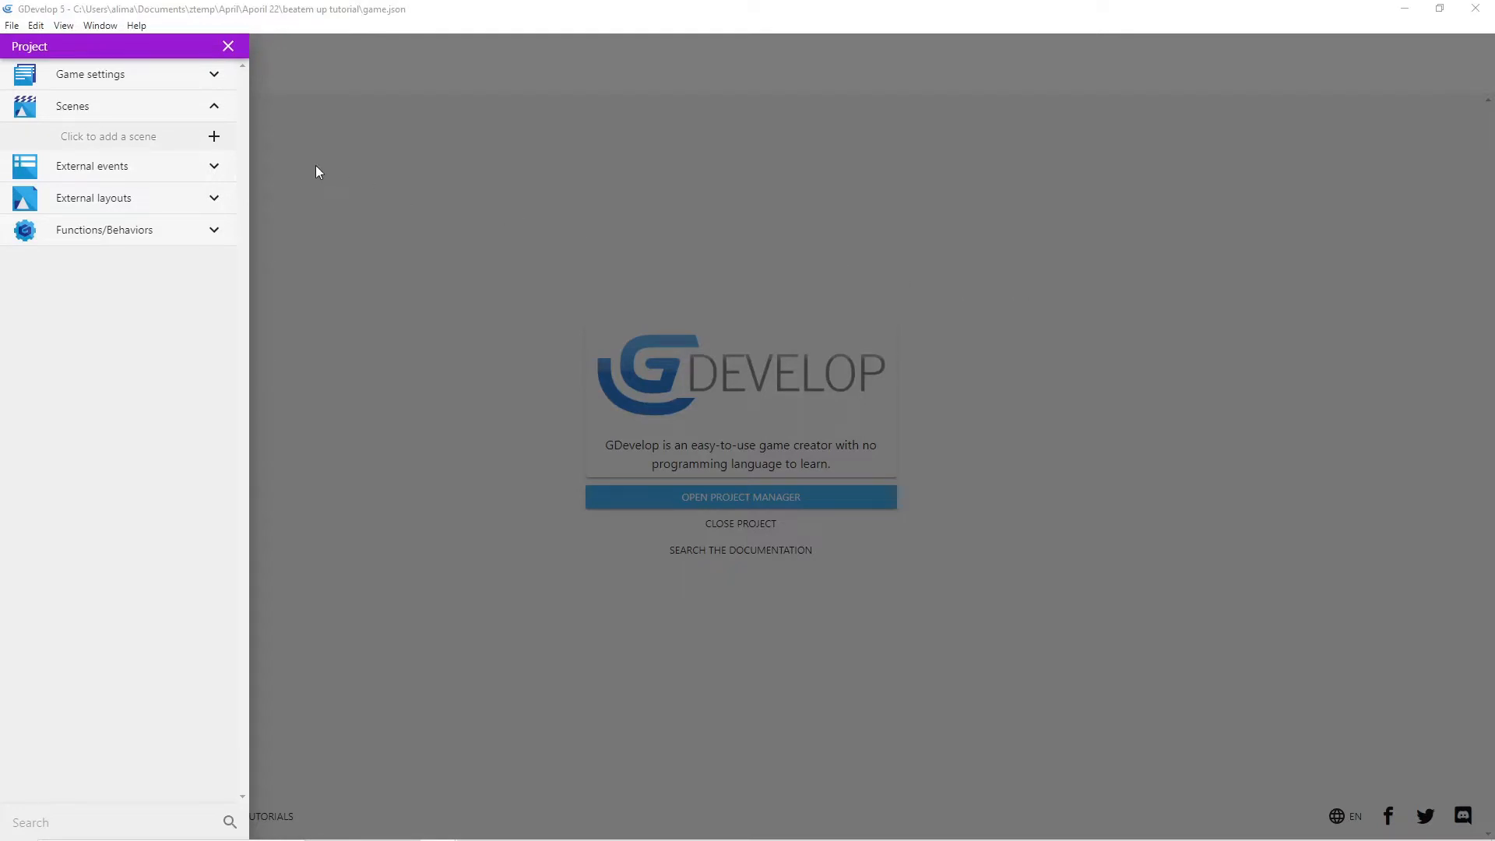
Step: Add a new scene to the empty project
{"action": "left_click", "coordinate": [171, 115]}
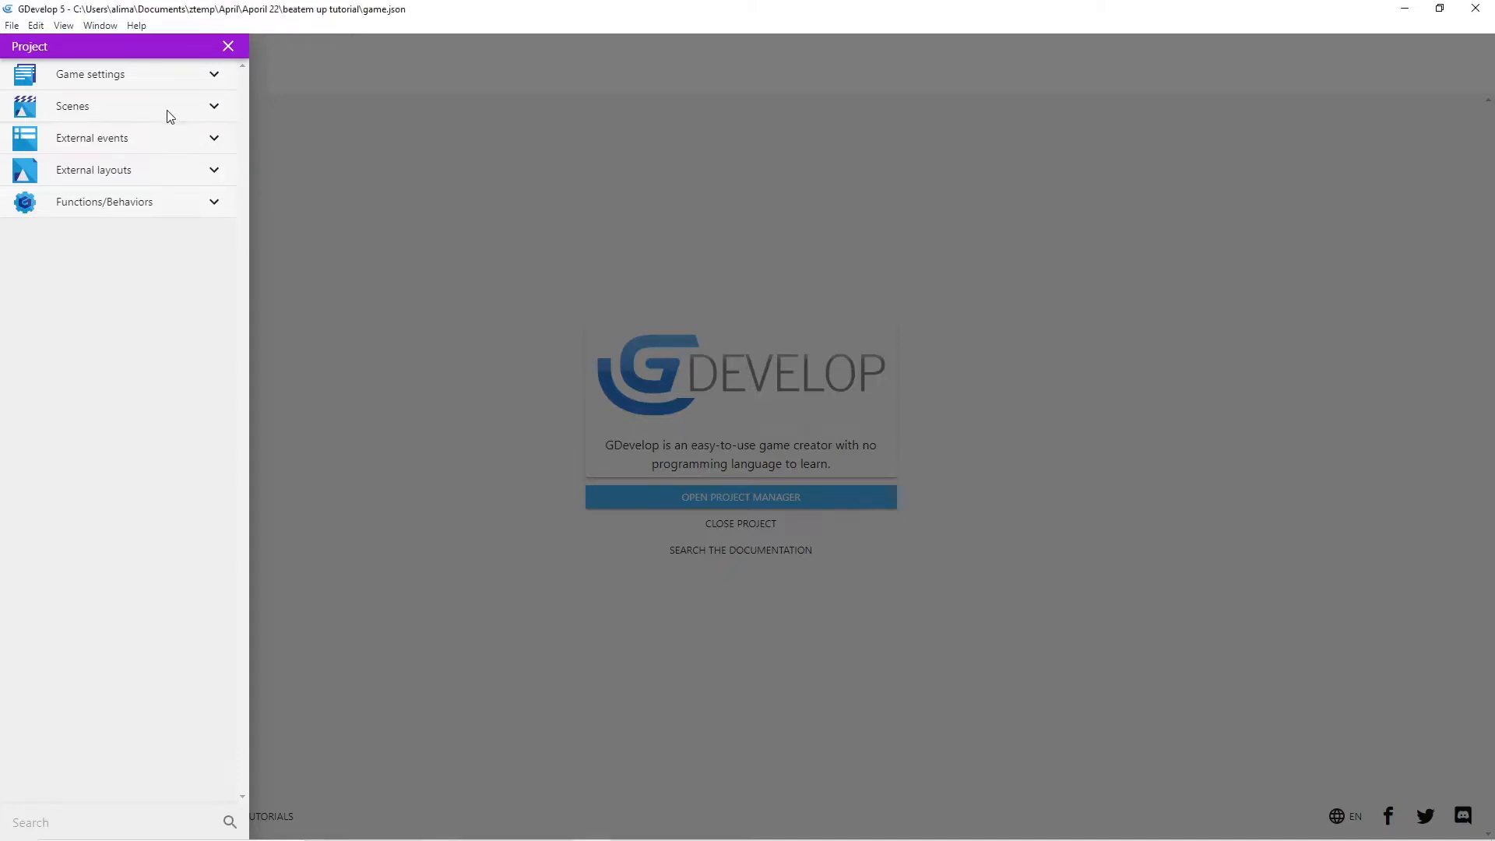
{"action": "left_click", "coordinate": [171, 115]}
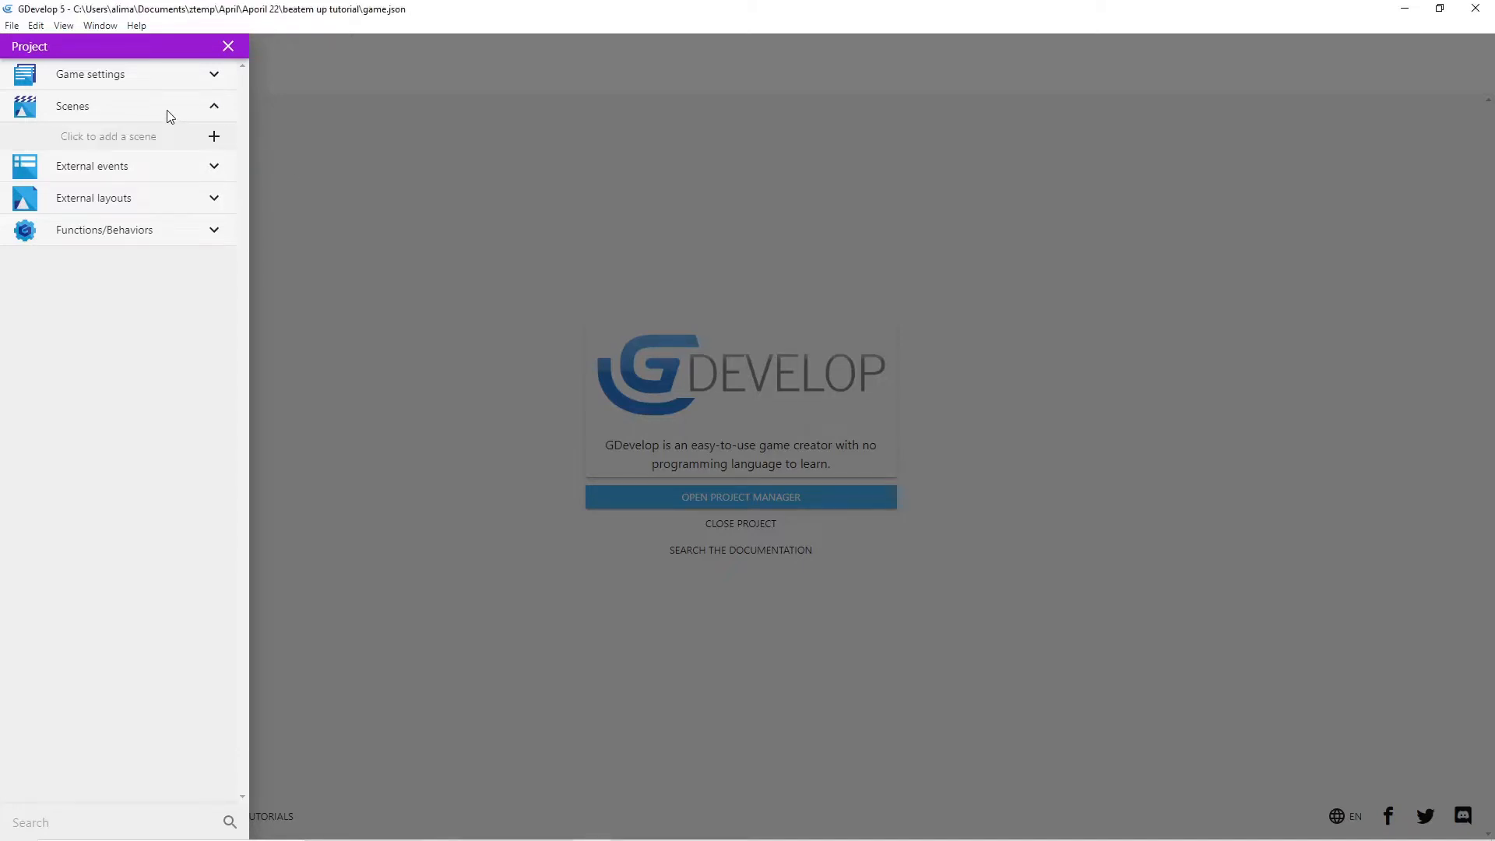
{"action": "left_click", "coordinate": [214, 137]}
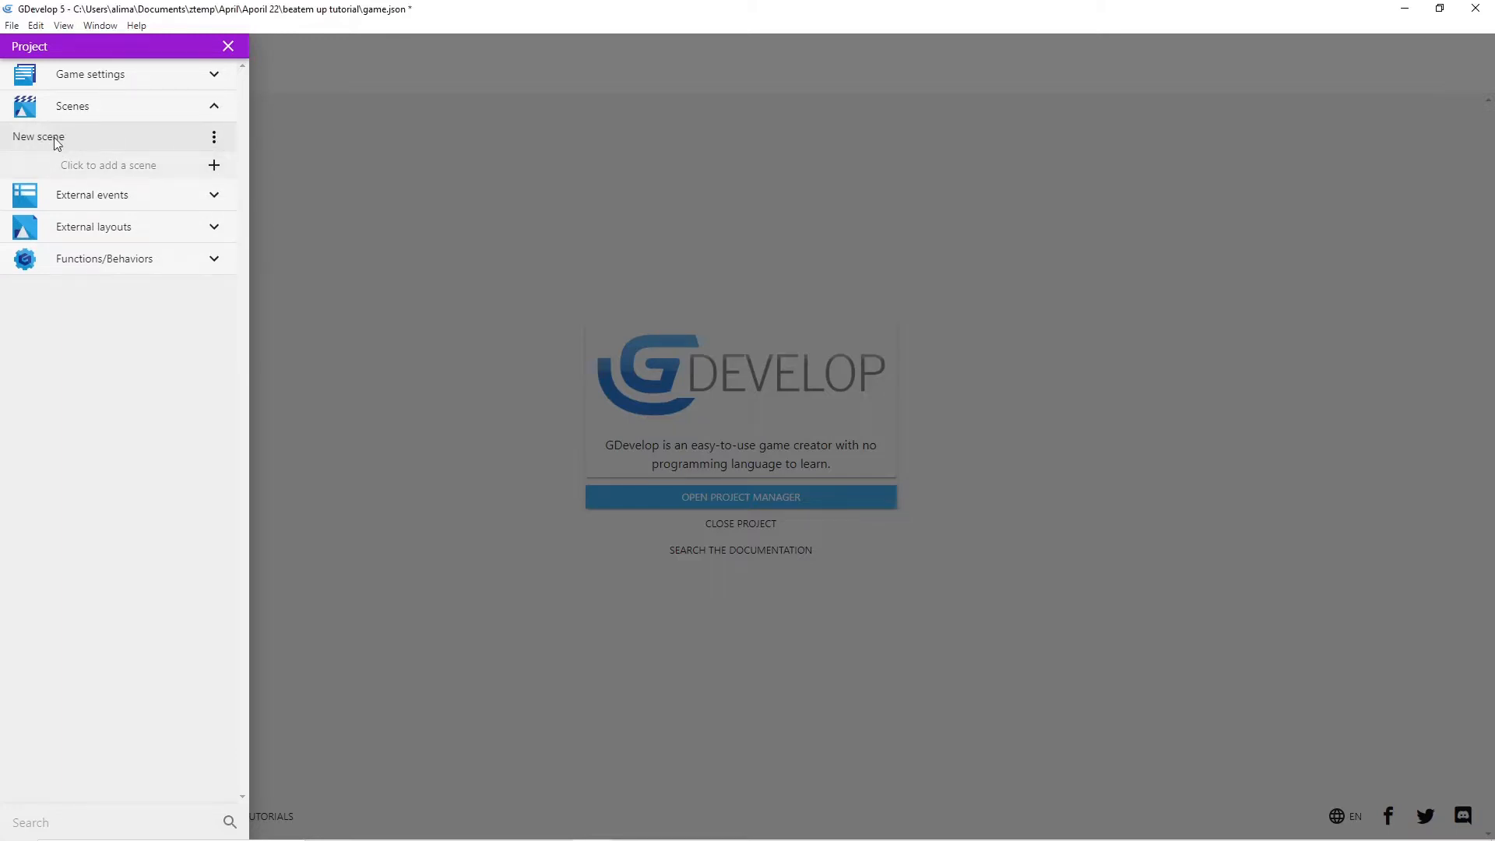
Step: Rename the new scene as "Beat em up combo" and open it in the editor
{"action": "left_click", "coordinate": [214, 137]}
{"action": "left_click", "coordinate": [297, 231]}
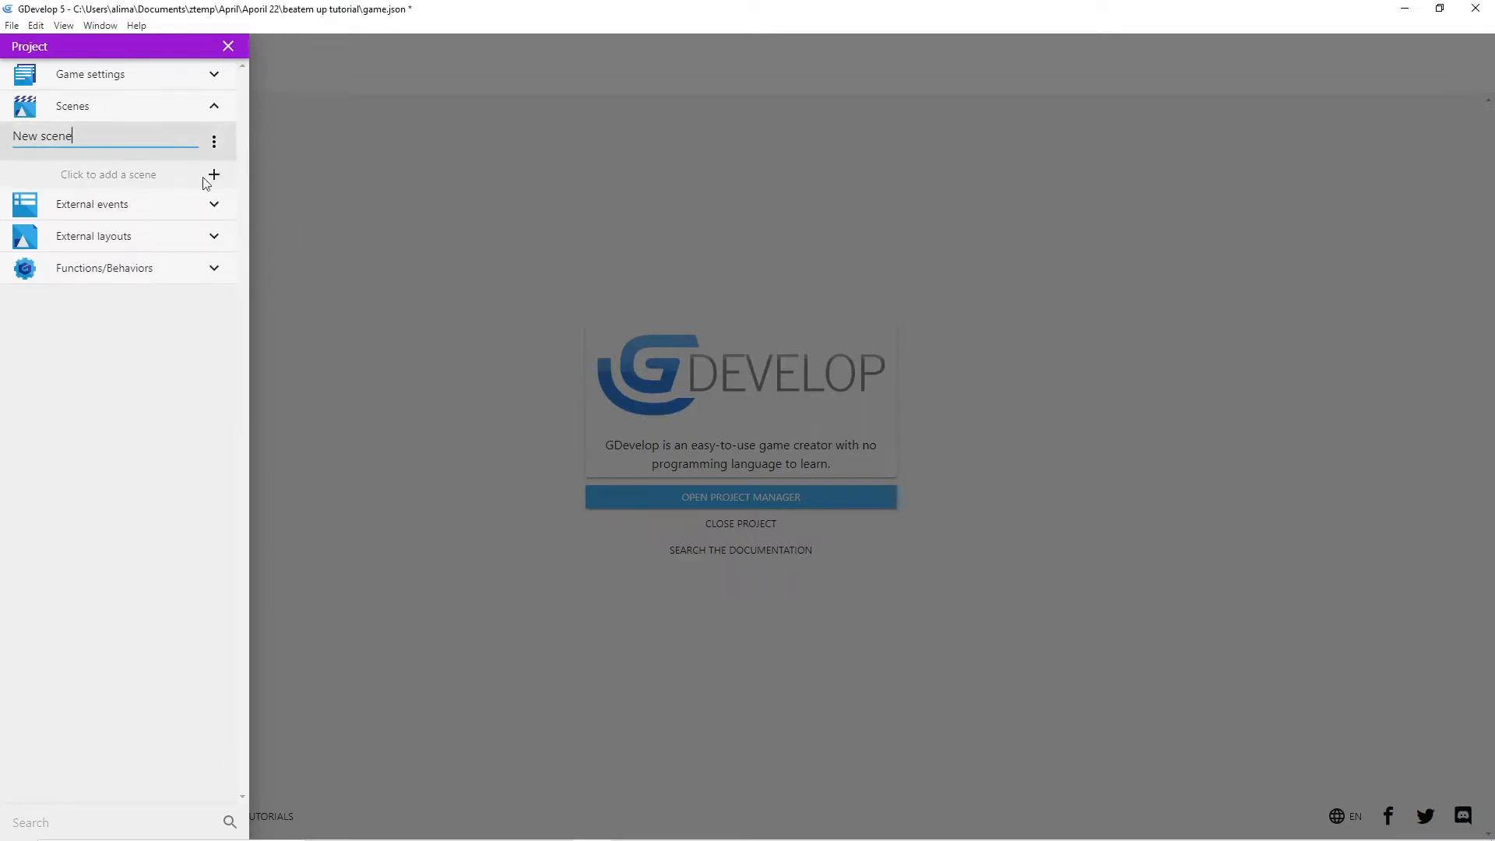
{"action": "key", "text": "BackSpace"}
{"action": "key", "text": "BackSpace"}
{"action": "key", "text": "BackSpace"}
{"action": "key", "text": "BackSpace"}
{"action": "key", "text": "BackSpace"}
{"action": "key", "text": "BackSpace"}
{"action": "key", "text": "BackSpace"}
{"action": "key", "text": "BackSpace"}
{"action": "key", "text": "BackSpace"}
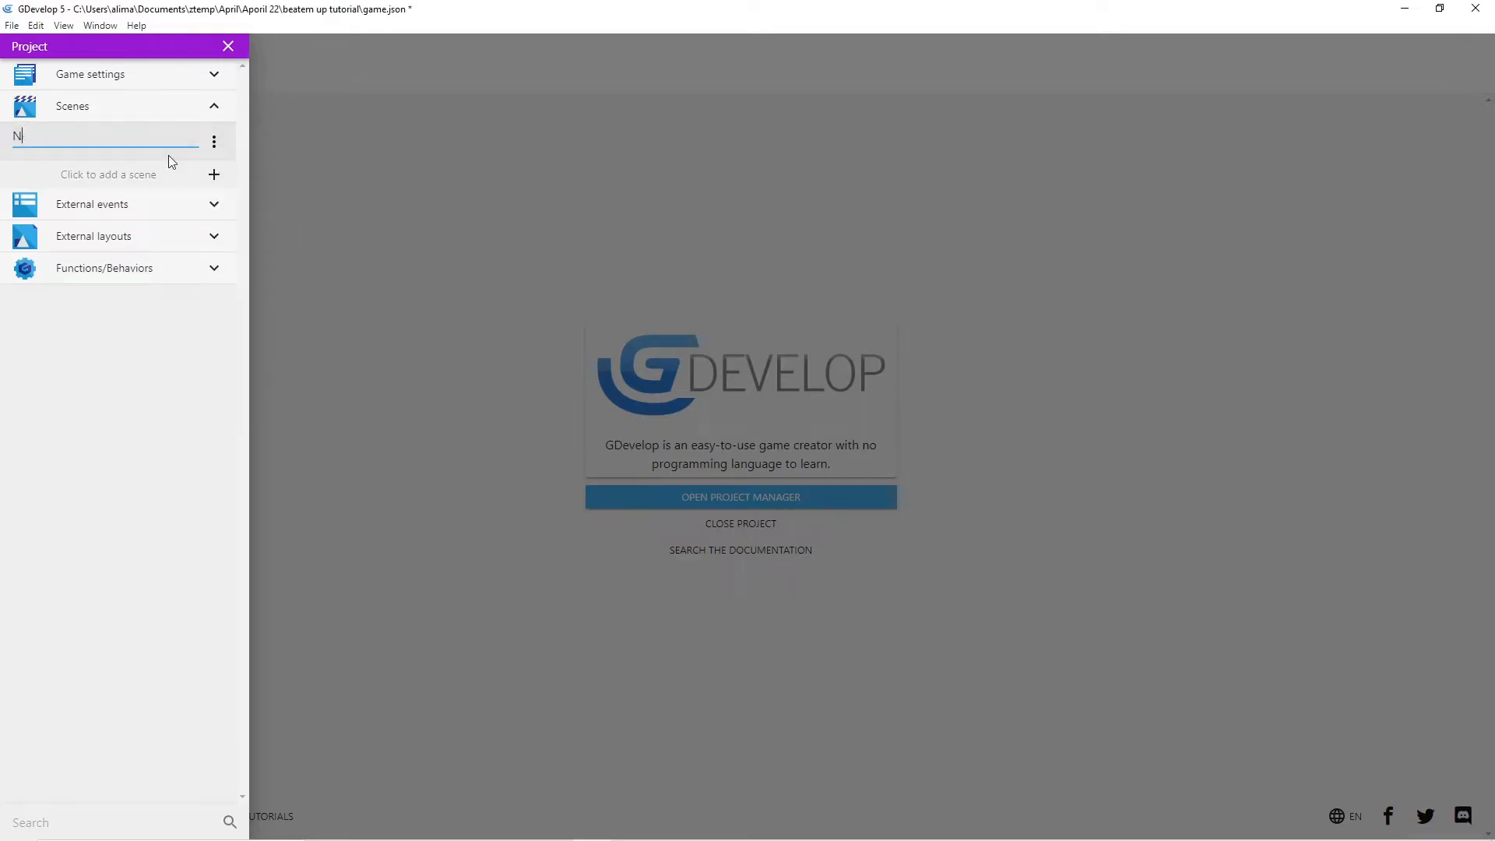
{"action": "type", "text": "Beat em up combo"}
{"action": "key", "text": "Return"}
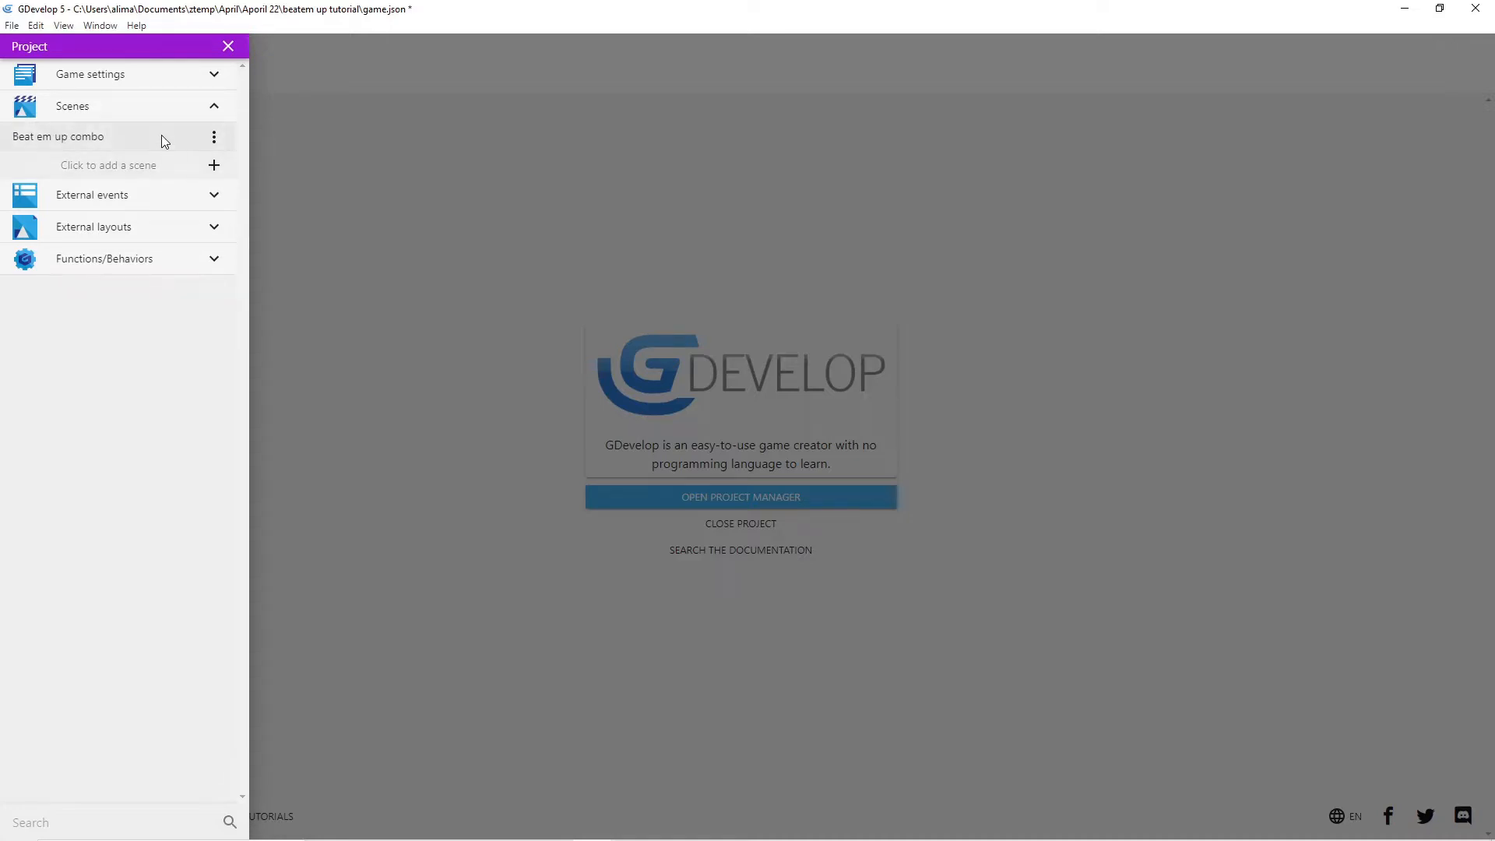
{"action": "left_click", "coordinate": [163, 139]}
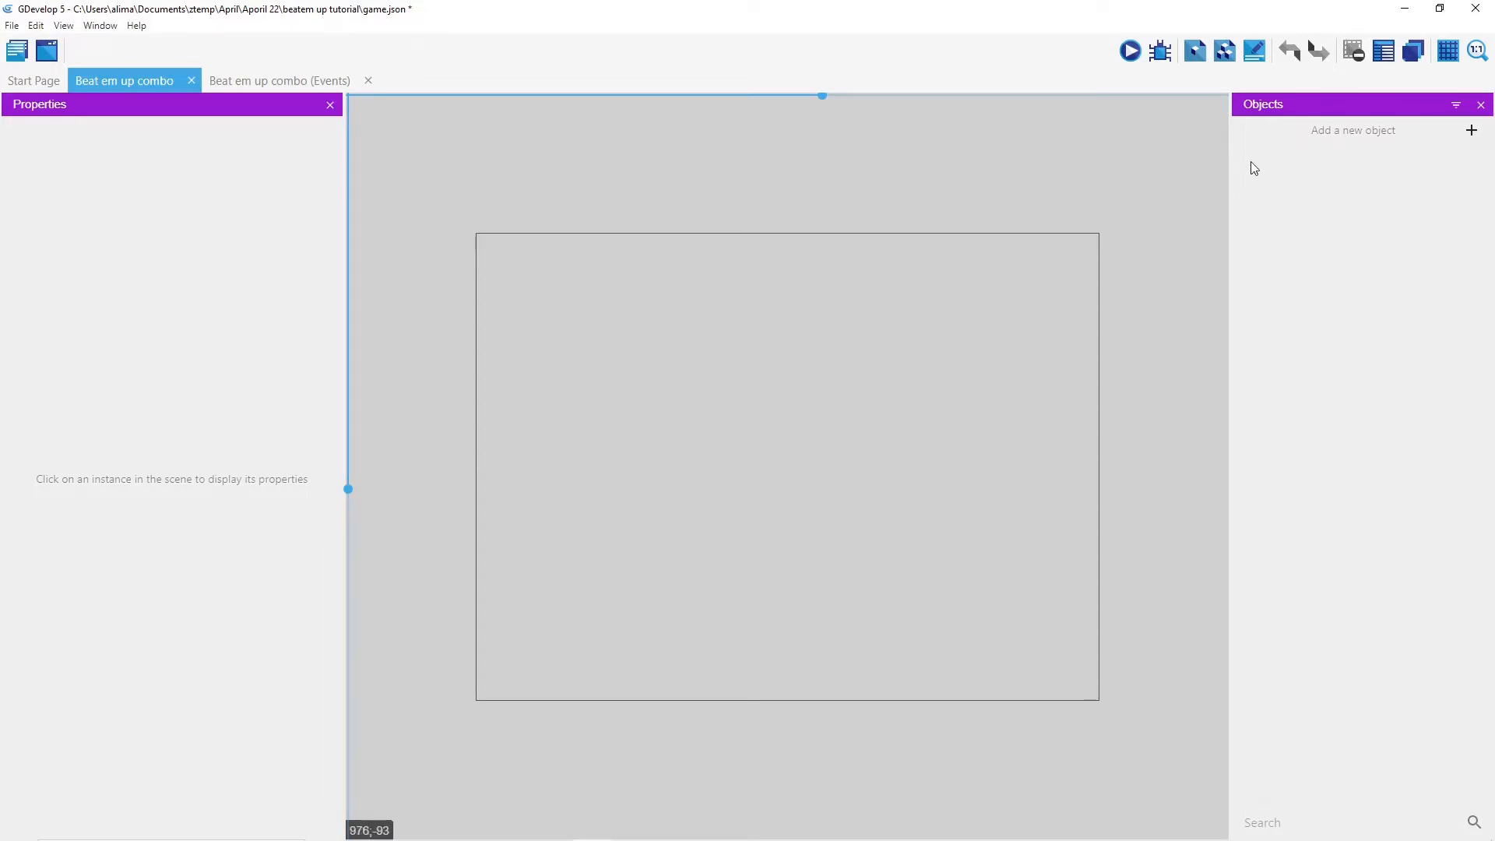
Step: Add a new Sprite object to the scene and name it "player"
{"action": "left_click", "coordinate": [1471, 132]}
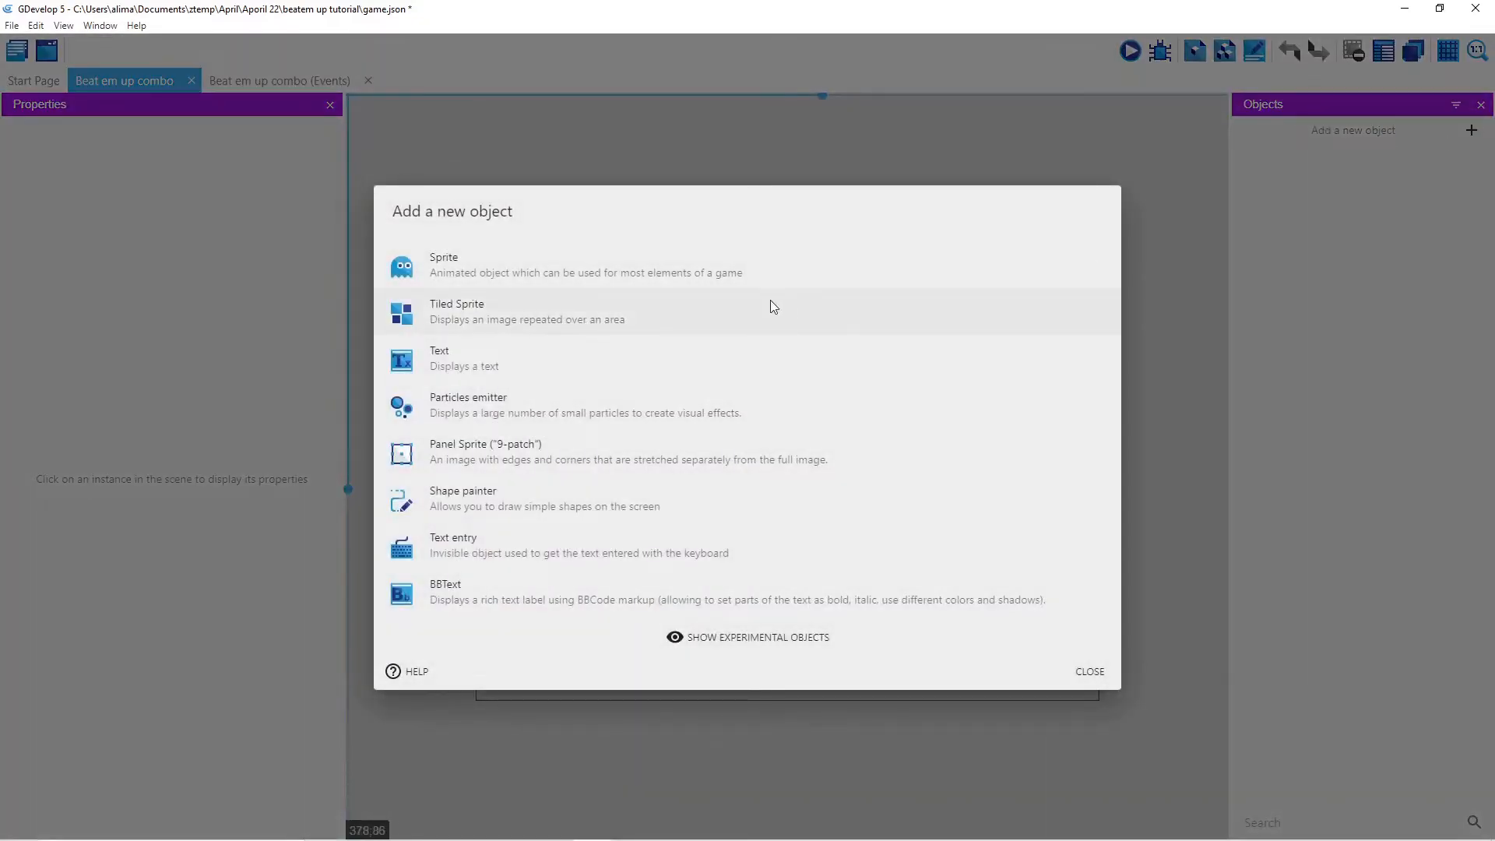
{"action": "left_click", "coordinate": [778, 278]}
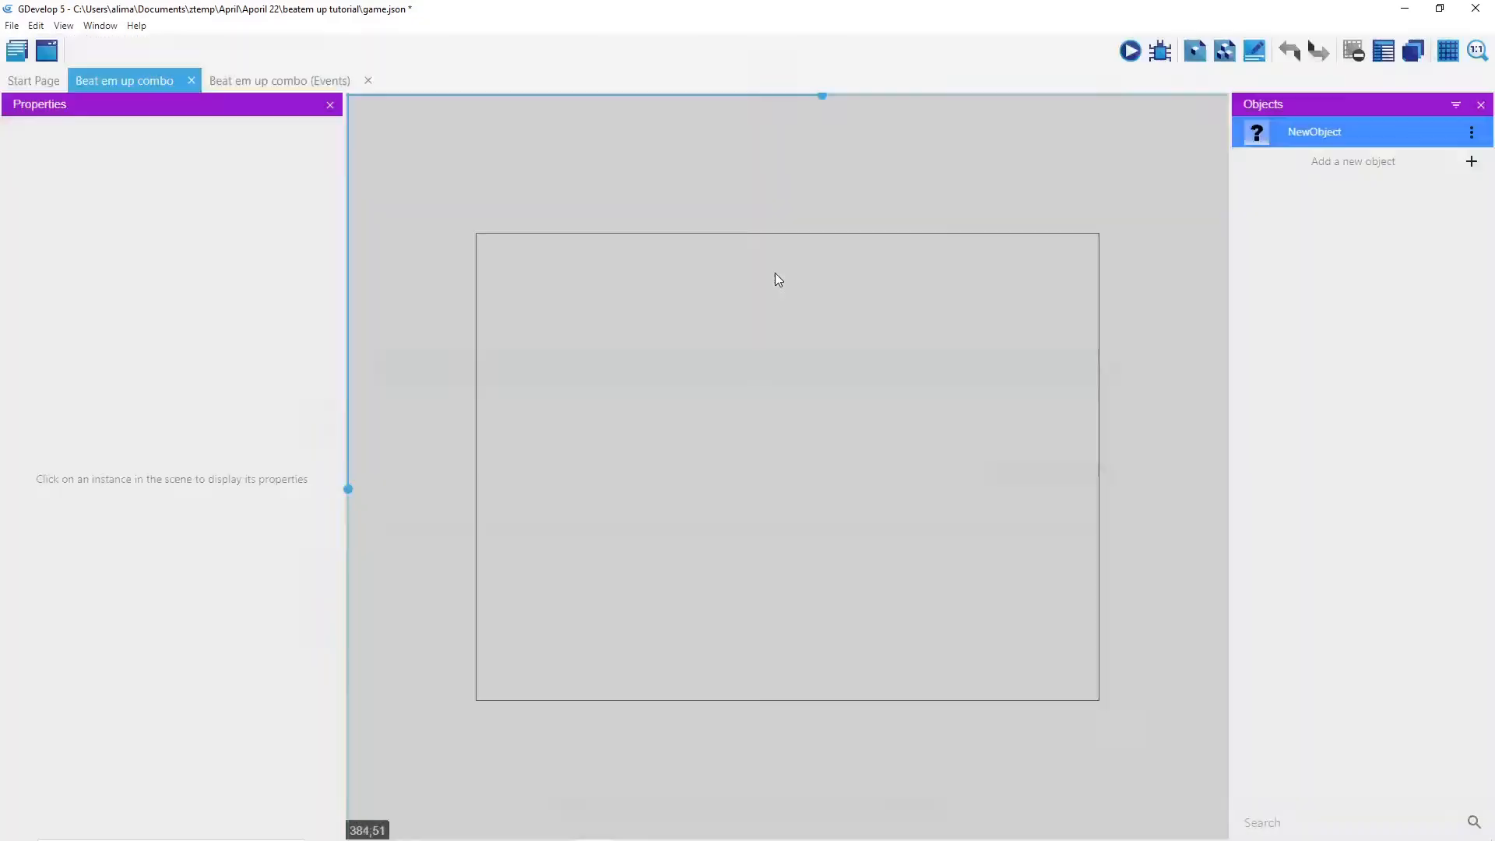
{"action": "left_click", "coordinate": [661, 407]}
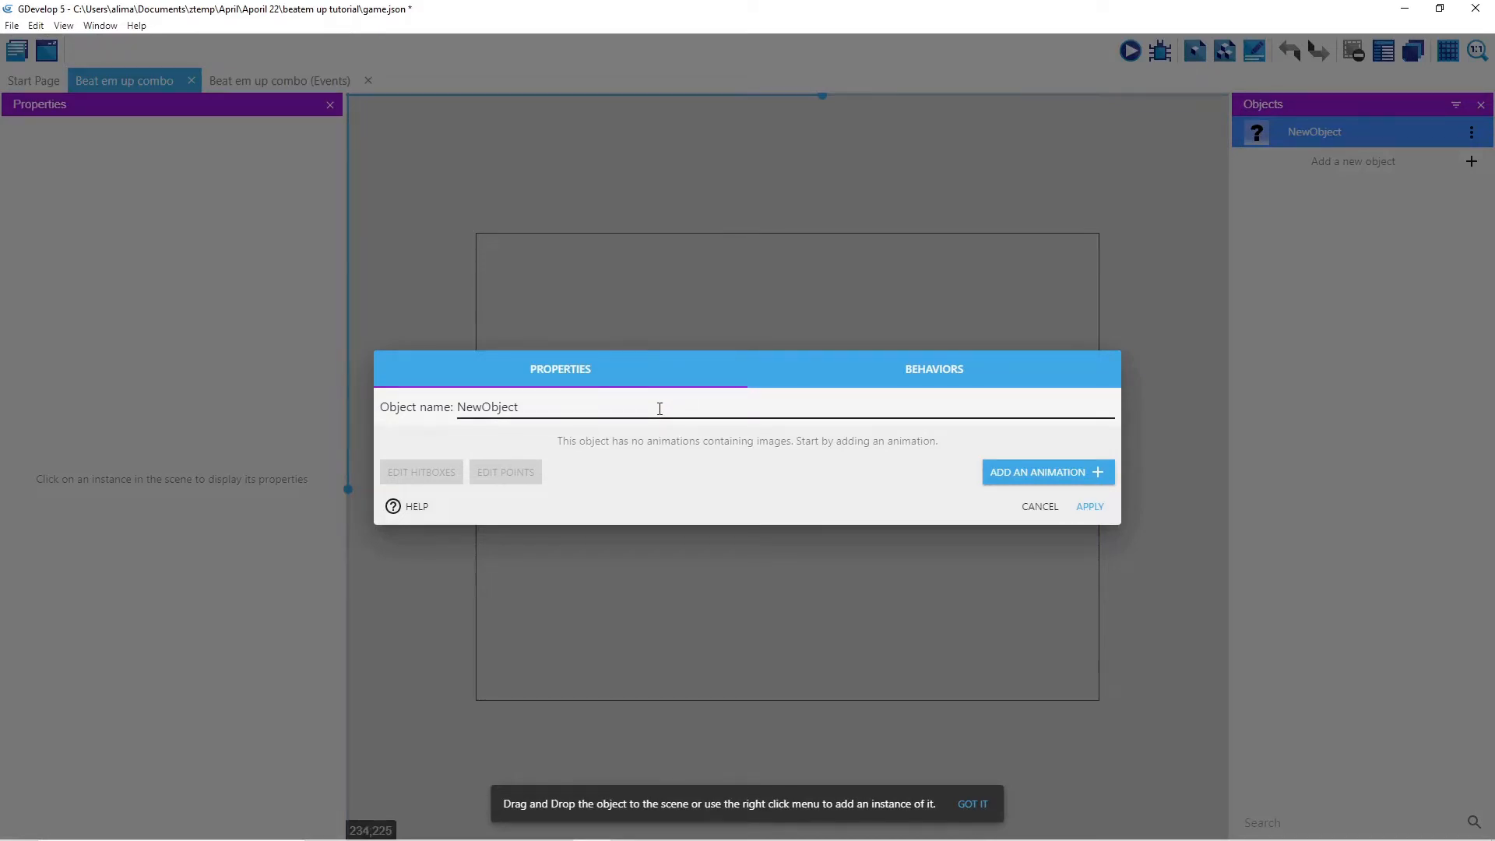
{"action": "left_click_drag", "start_coordinate": [655, 412], "coordinate": [461, 397]}
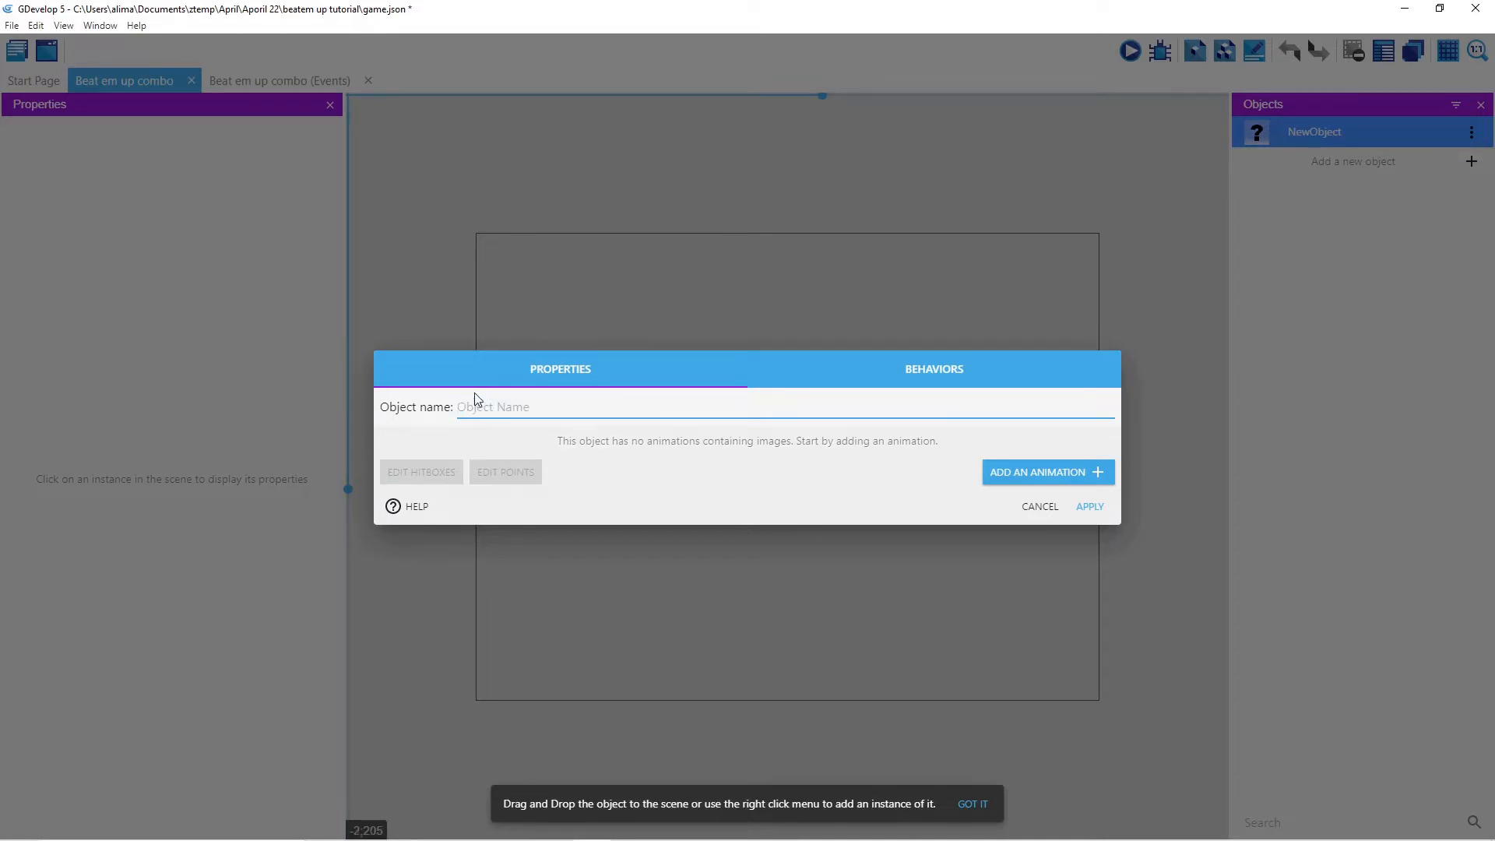
{"action": "type", "text": "player"}
{"action": "left_click", "coordinate": [1087, 506]}
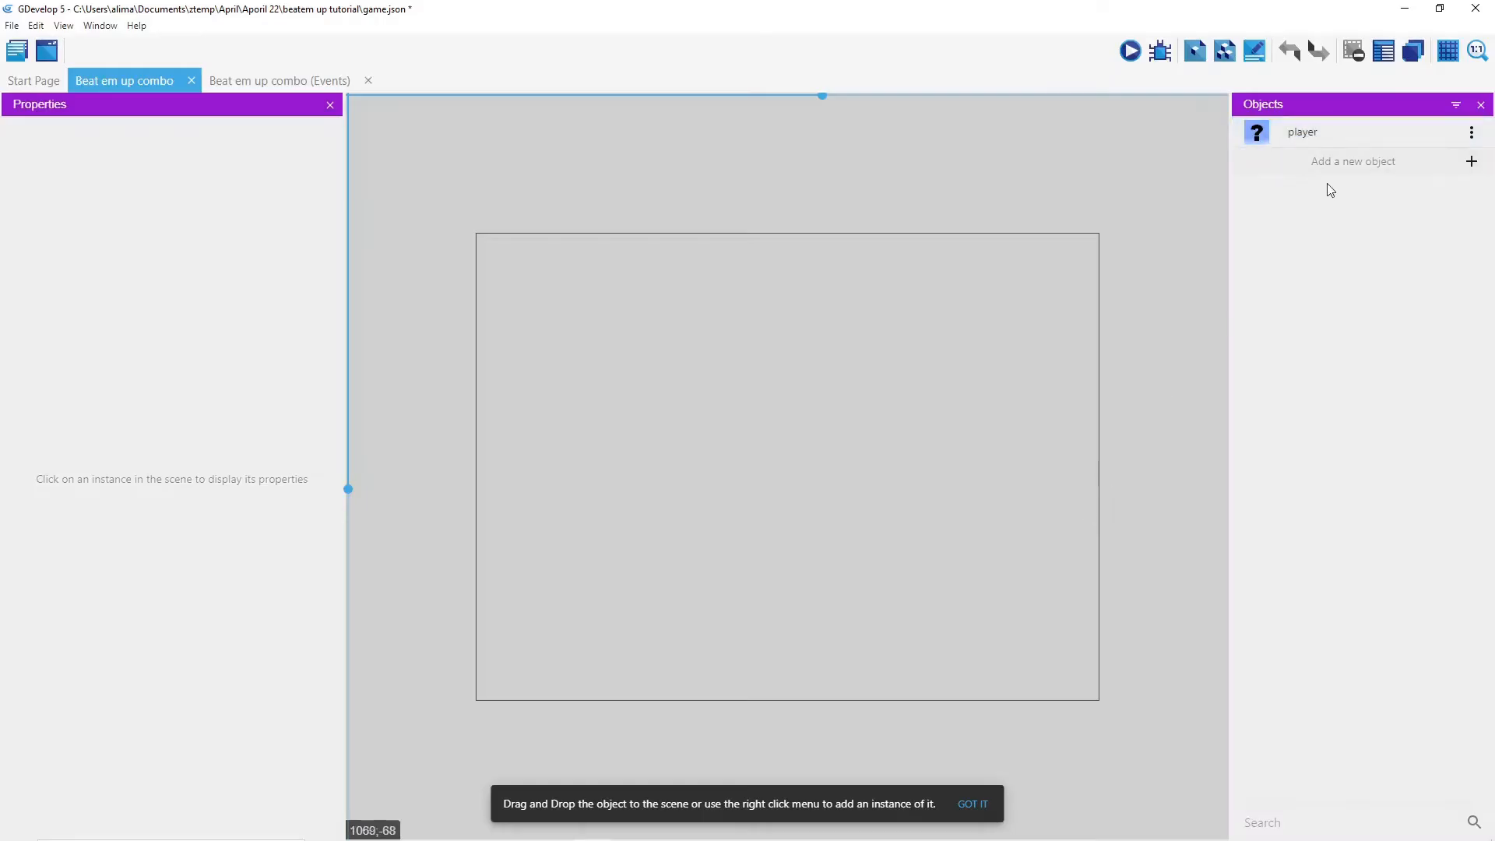
Step: Add another Sprite object to the scene and name it "enemy"
{"action": "left_click", "coordinate": [1472, 162]}
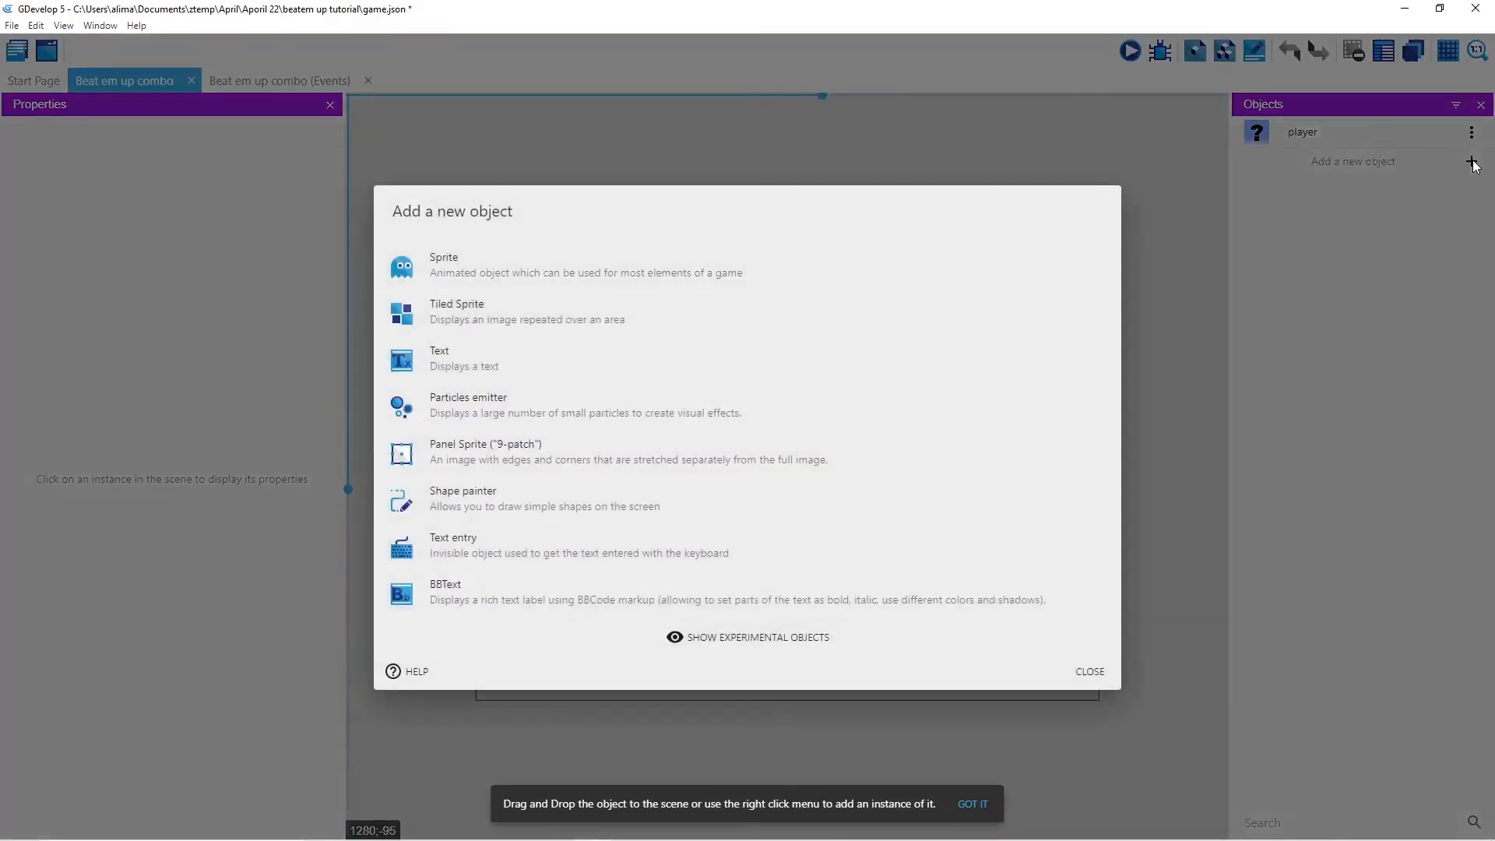
{"action": "left_click", "coordinate": [908, 259]}
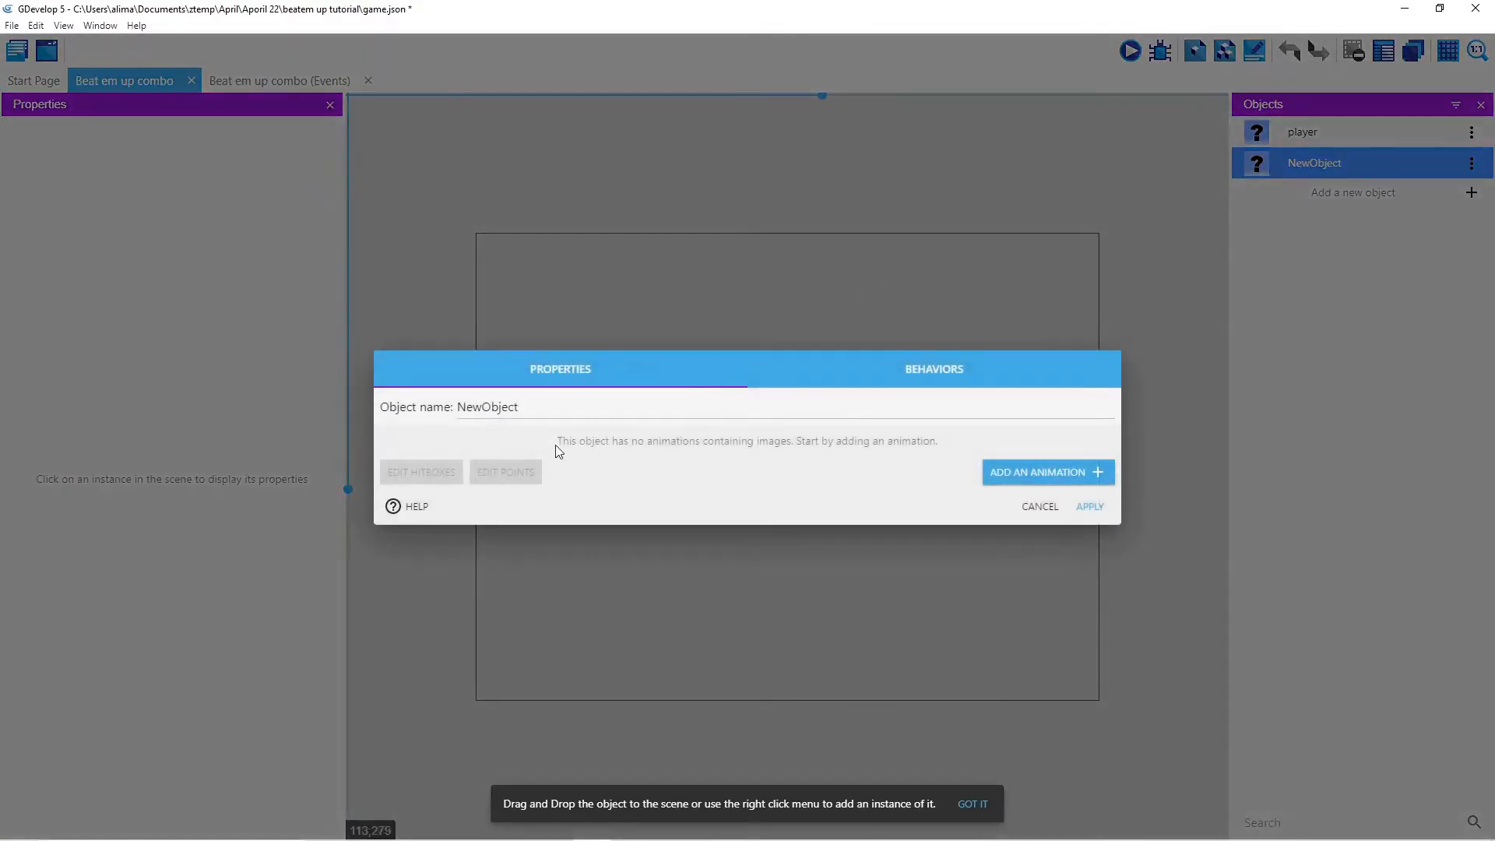
{"action": "left_click_drag", "start_coordinate": [553, 409], "coordinate": [415, 409]}
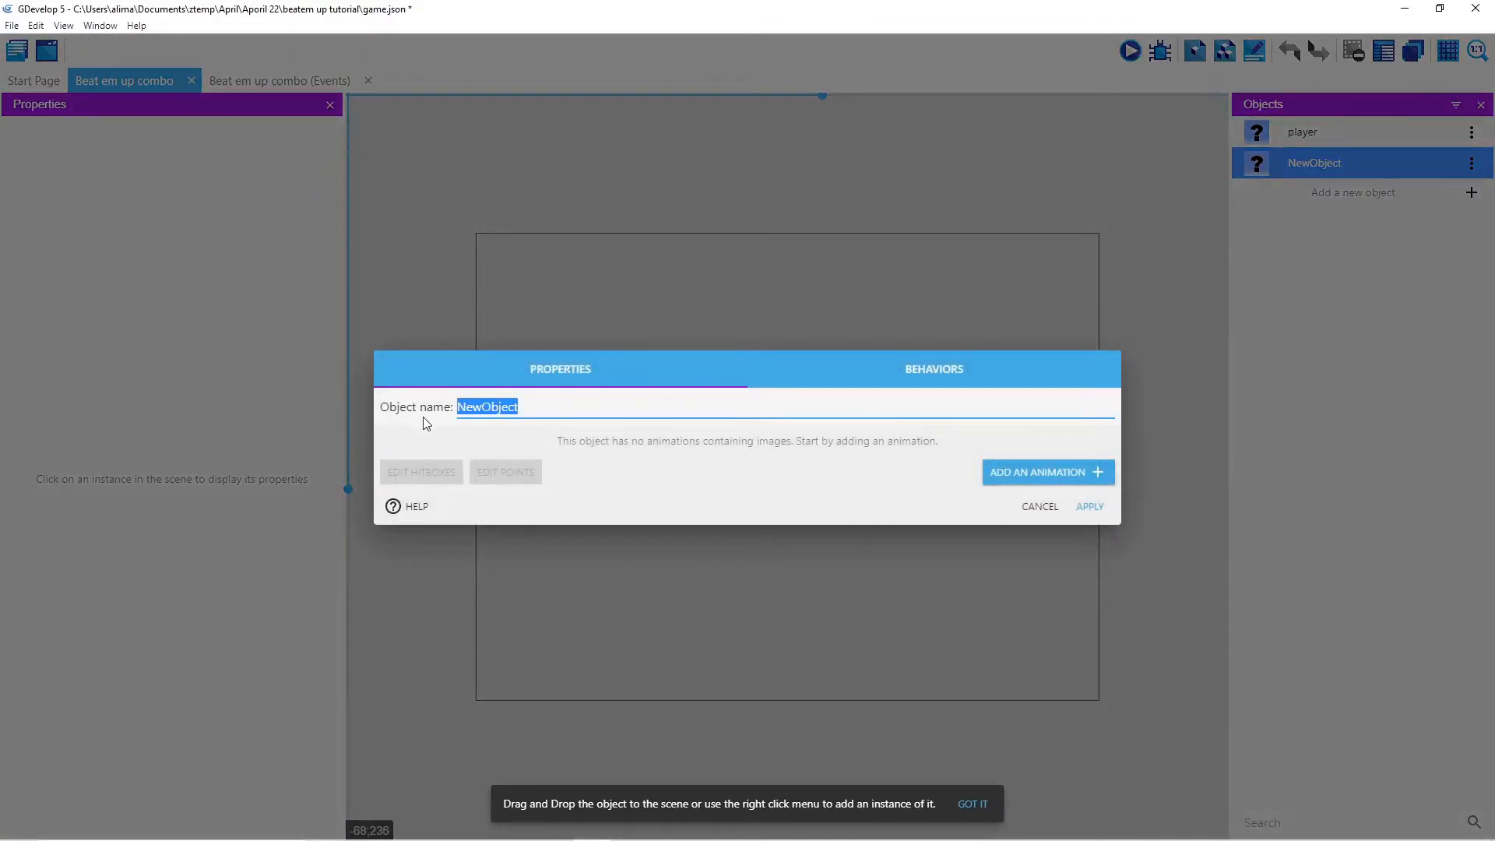
{"action": "type", "text": "enemy"}
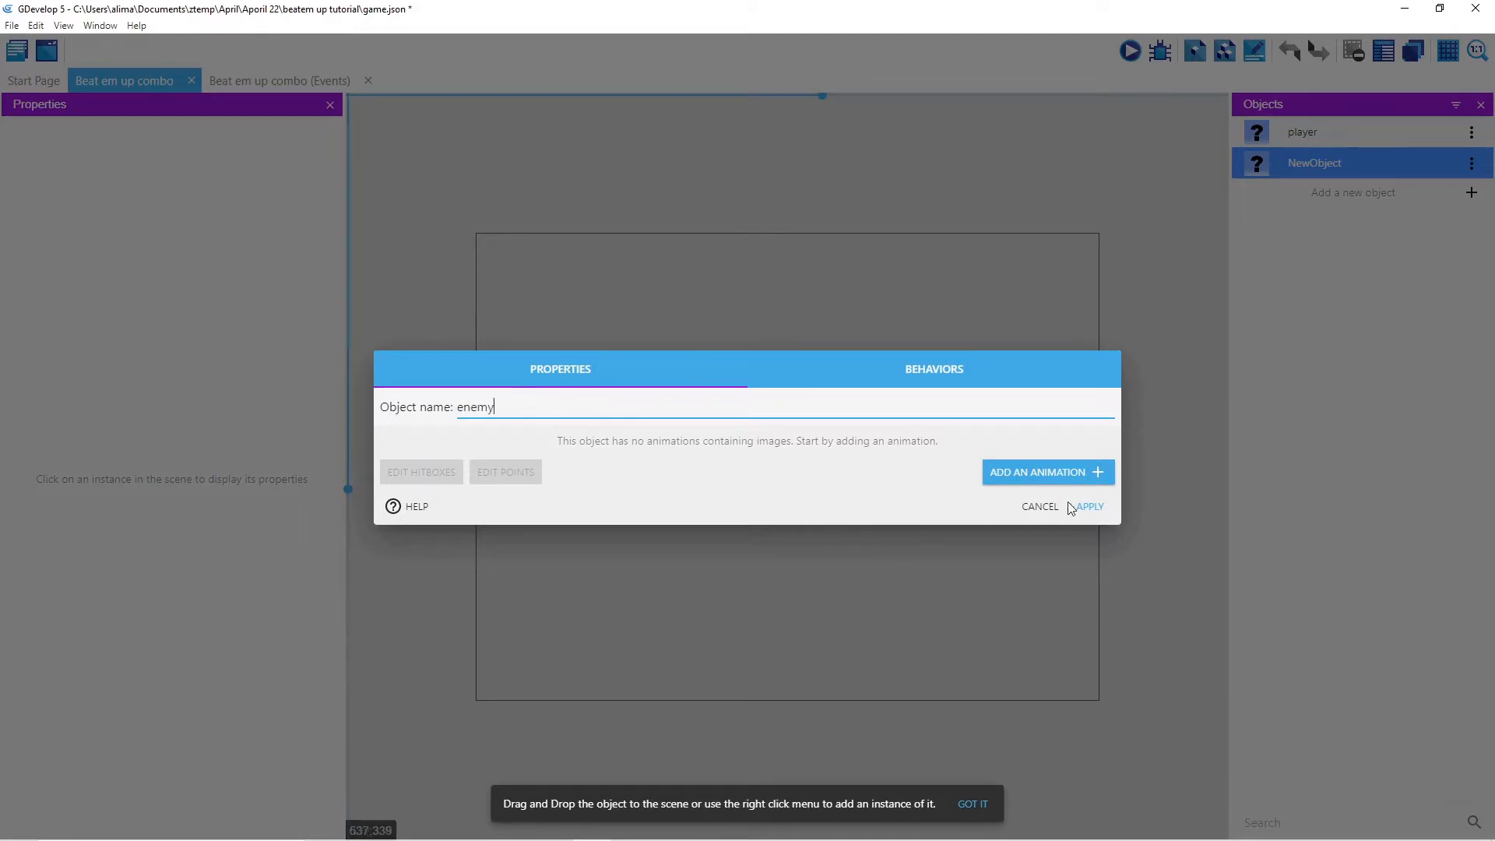
{"action": "left_click", "coordinate": [1095, 506]}
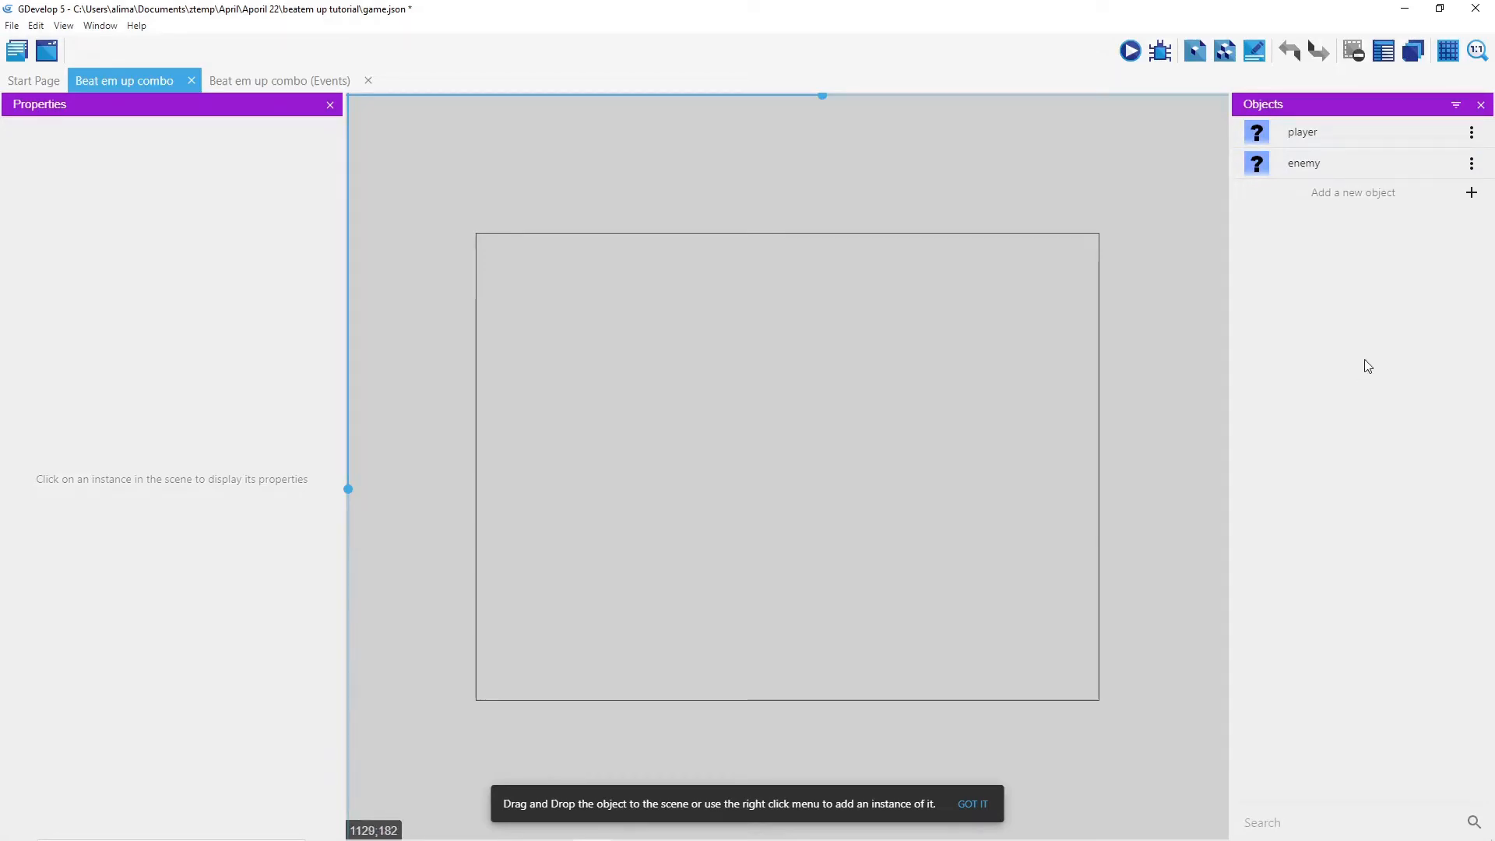
Step: Add a third Sprite object to the scene and name it "enviroment"
{"action": "left_click", "coordinate": [1472, 193]}
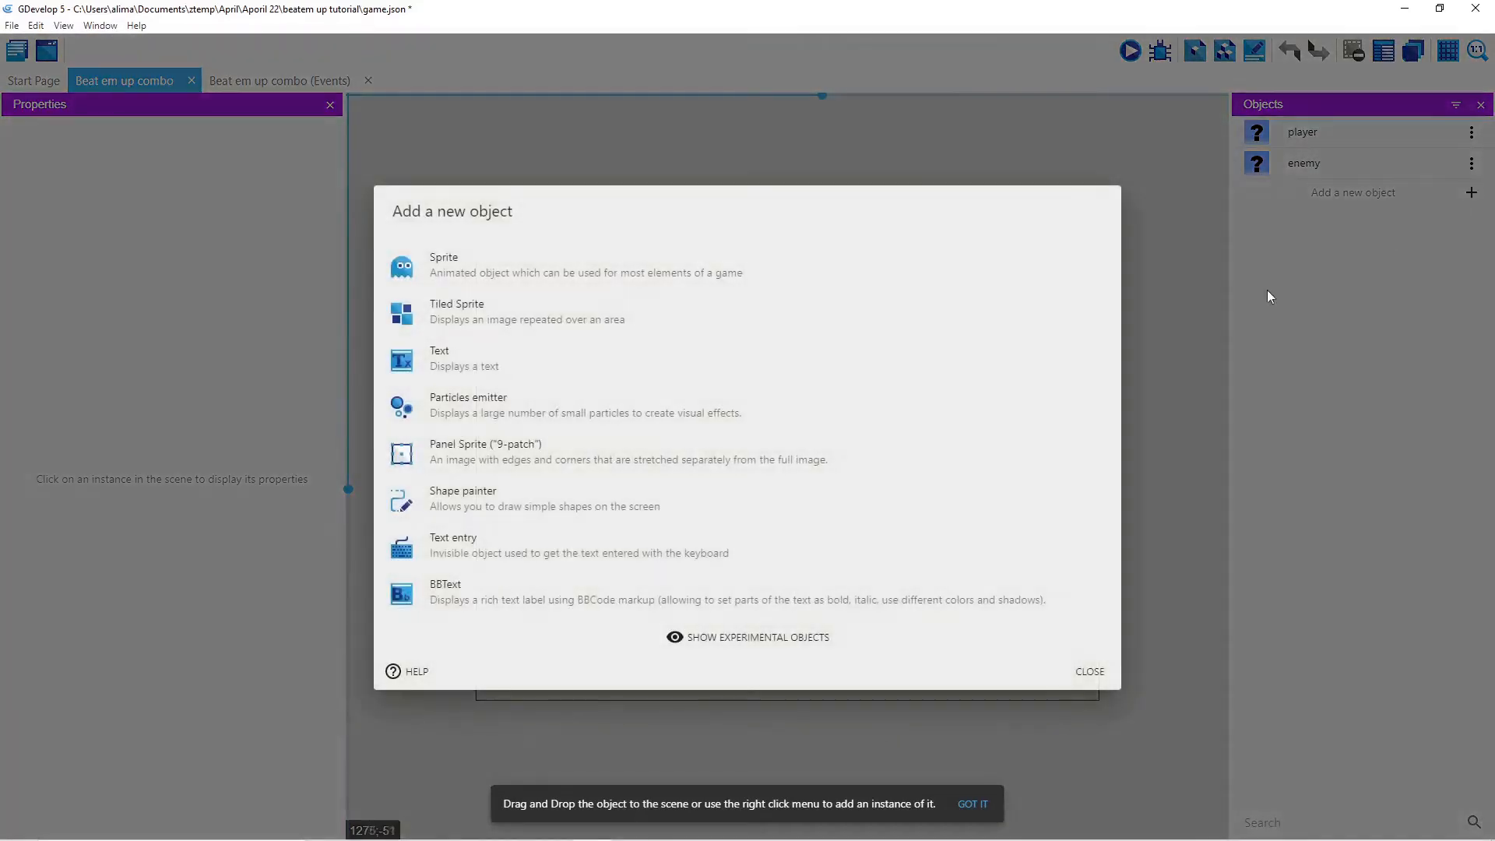
{"action": "left_click", "coordinate": [801, 271]}
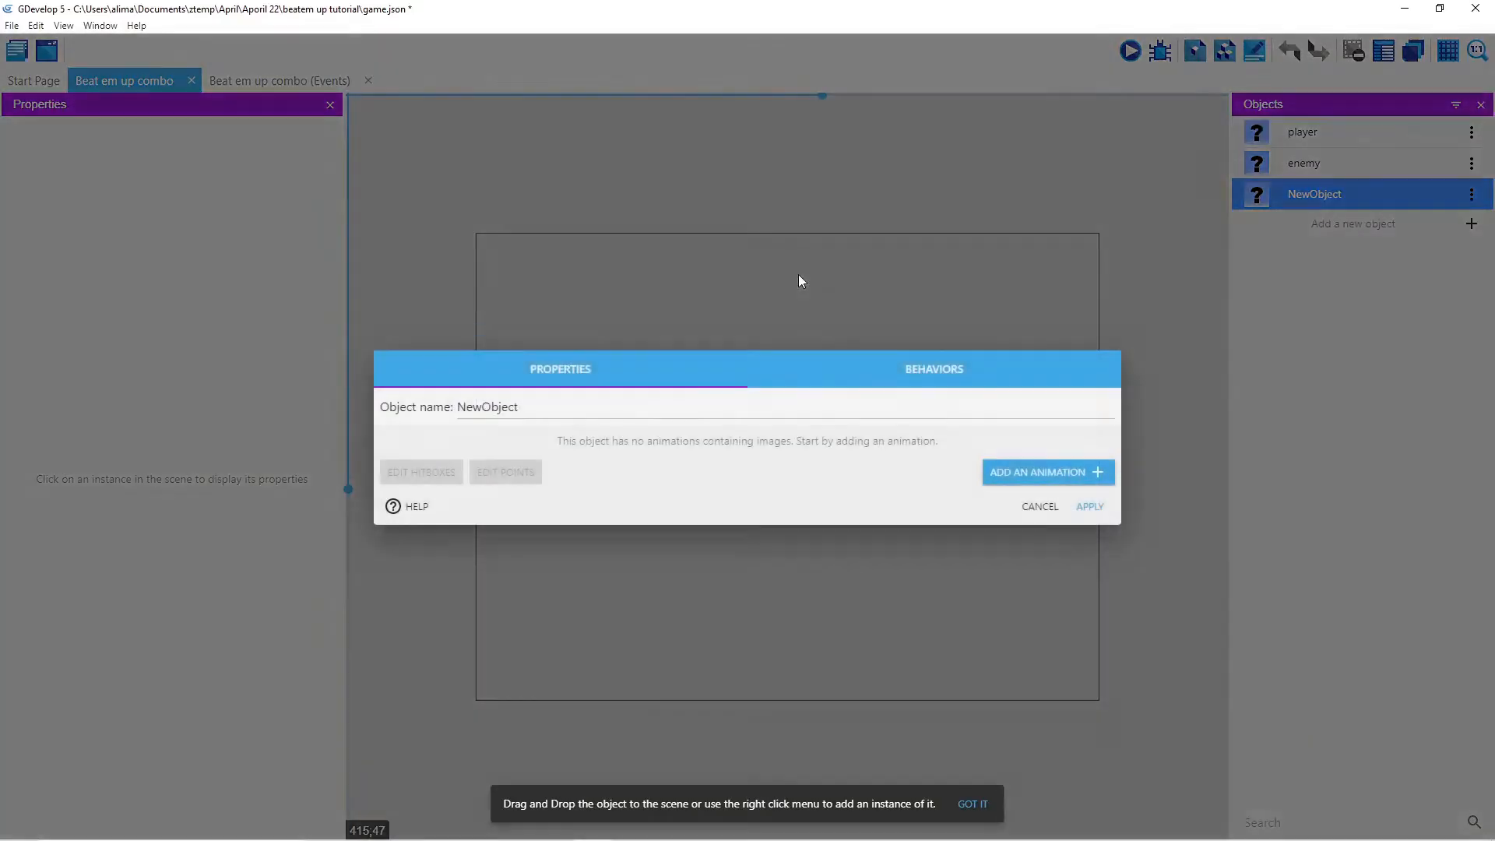
{"action": "left_click_drag", "start_coordinate": [520, 405], "coordinate": [427, 406]}
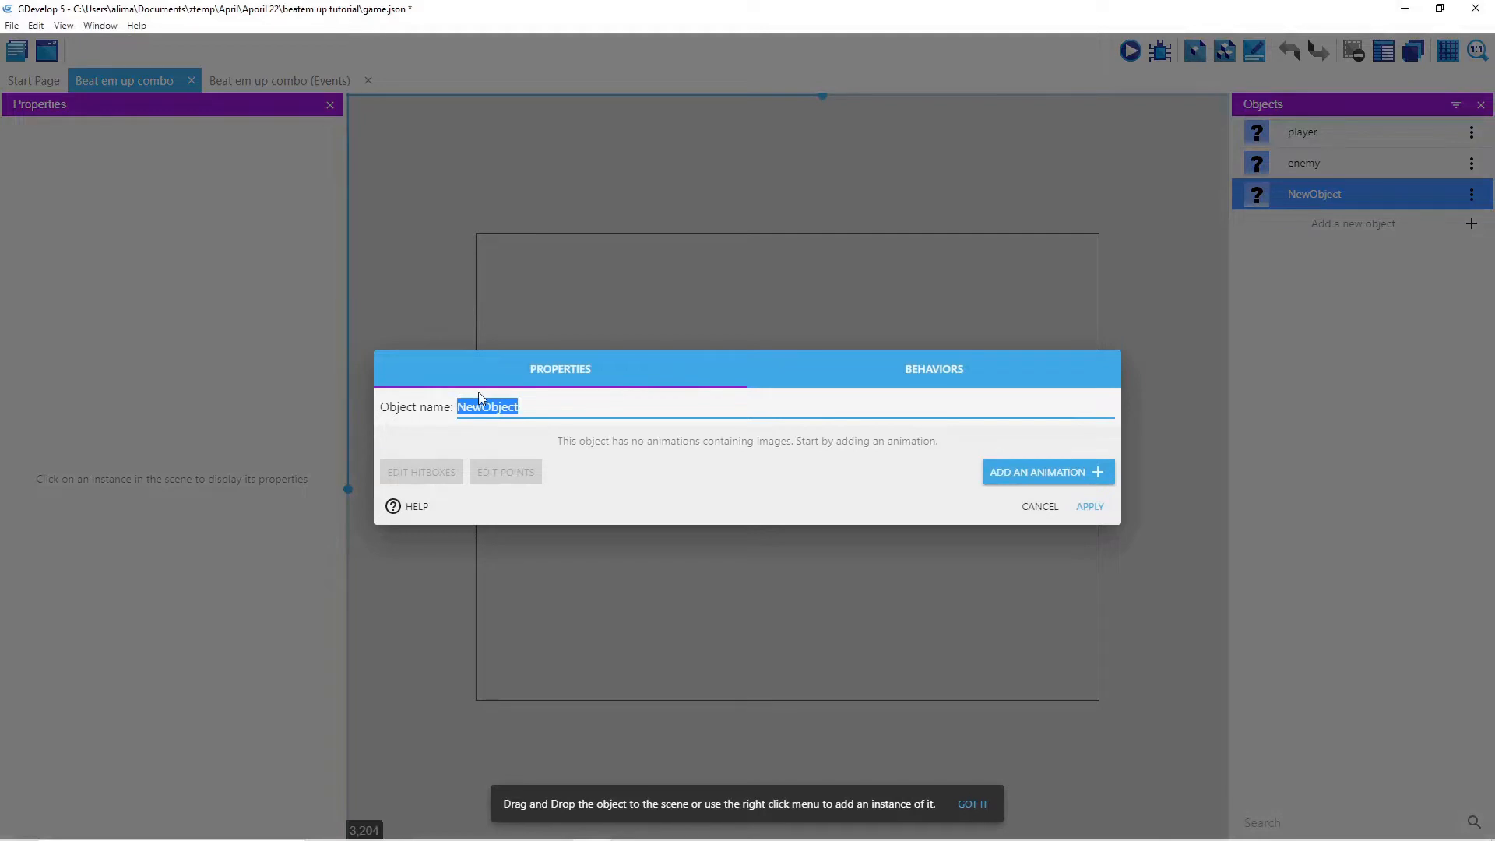
{"action": "type", "text": "enviroment"}
{"action": "left_click", "coordinate": [1090, 507]}
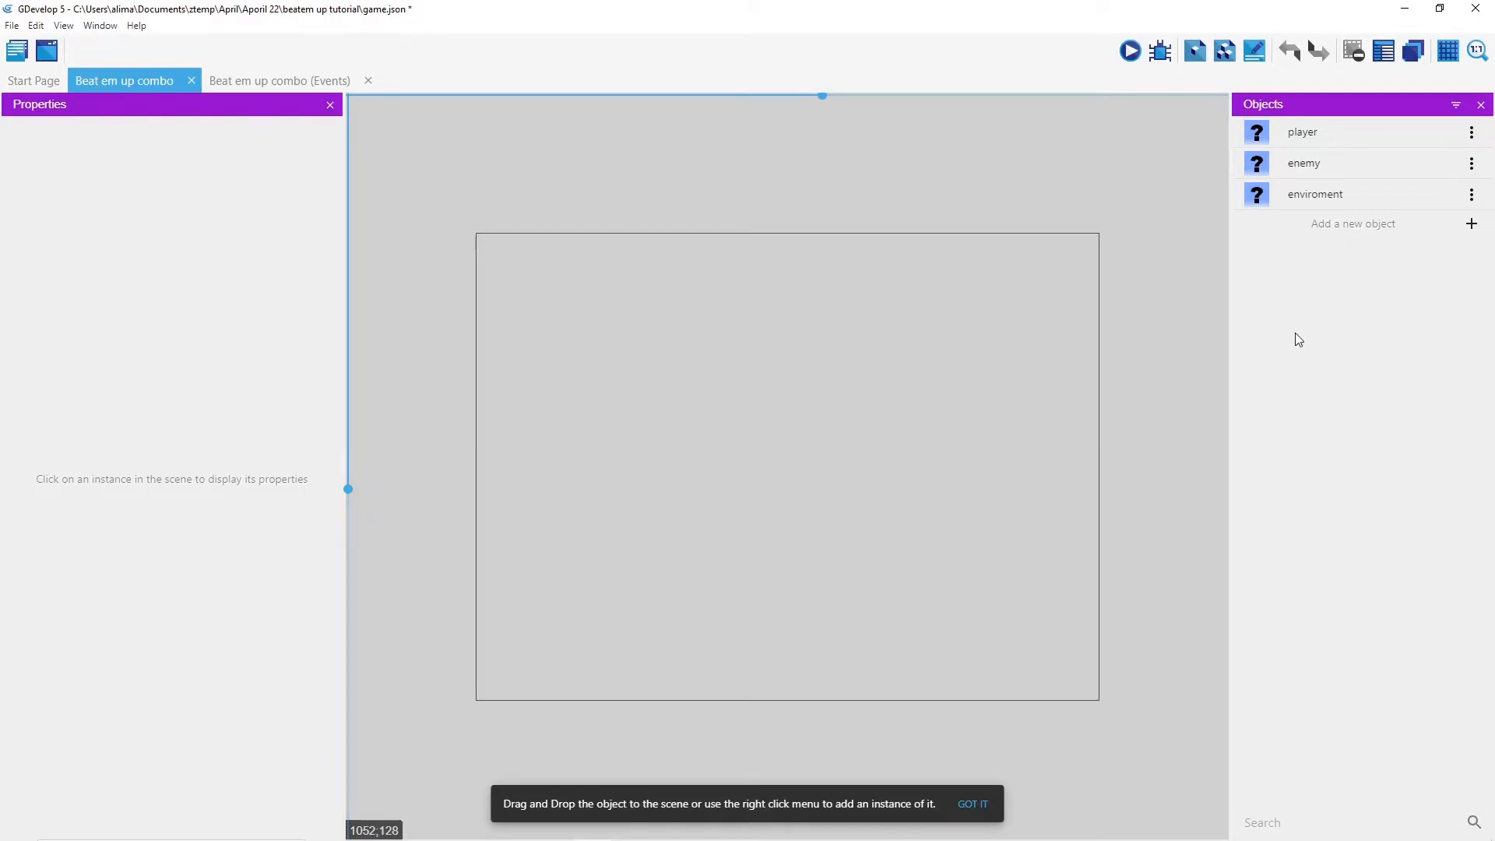
Step: Add a fourth Sprite object to the scene and name it "hitbox"
{"action": "left_click", "coordinate": [1471, 224]}
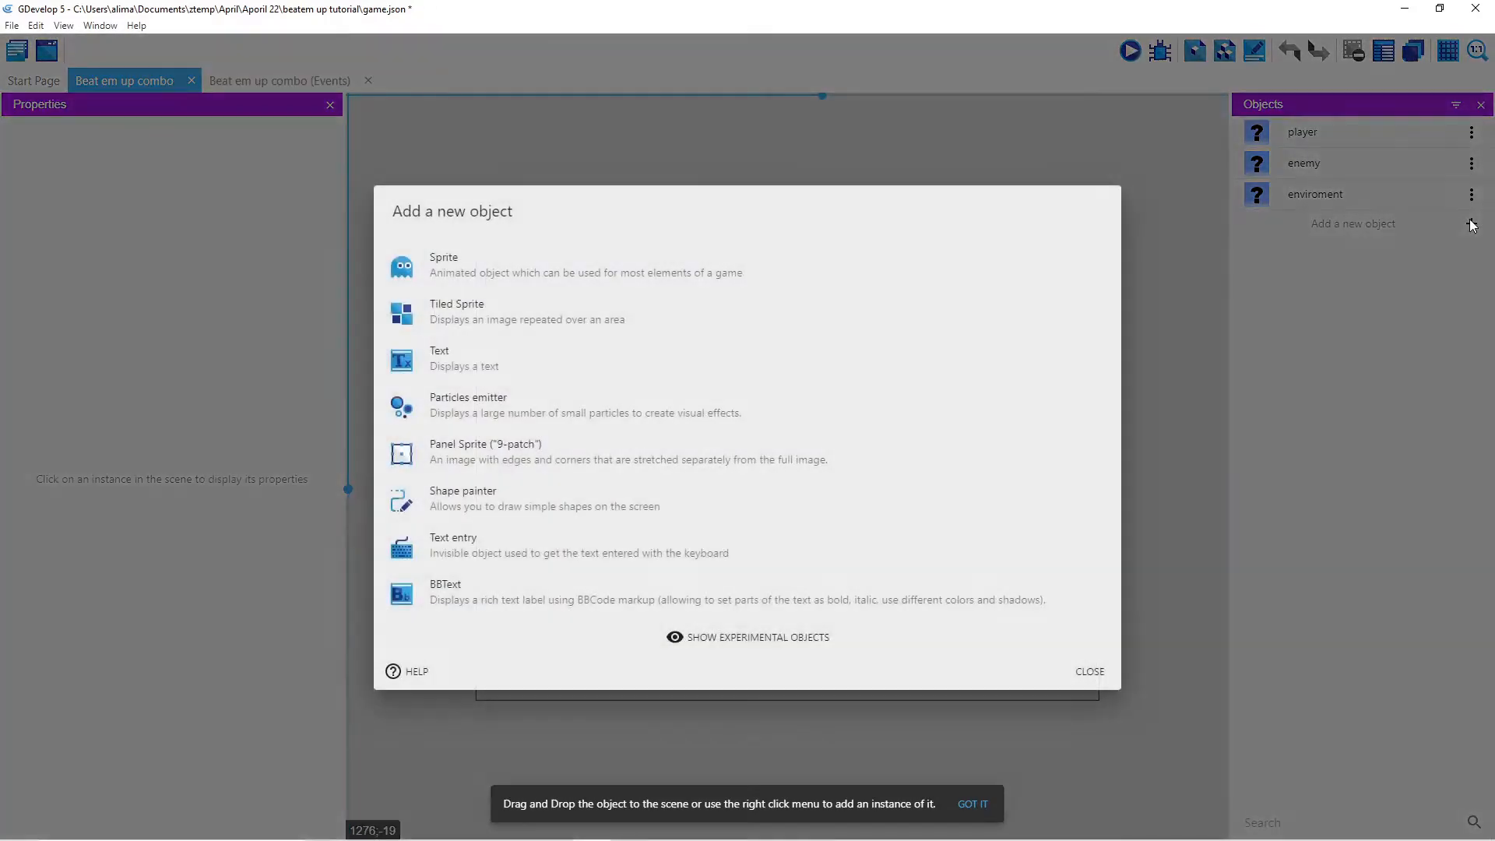
{"action": "left_click", "coordinate": [937, 278]}
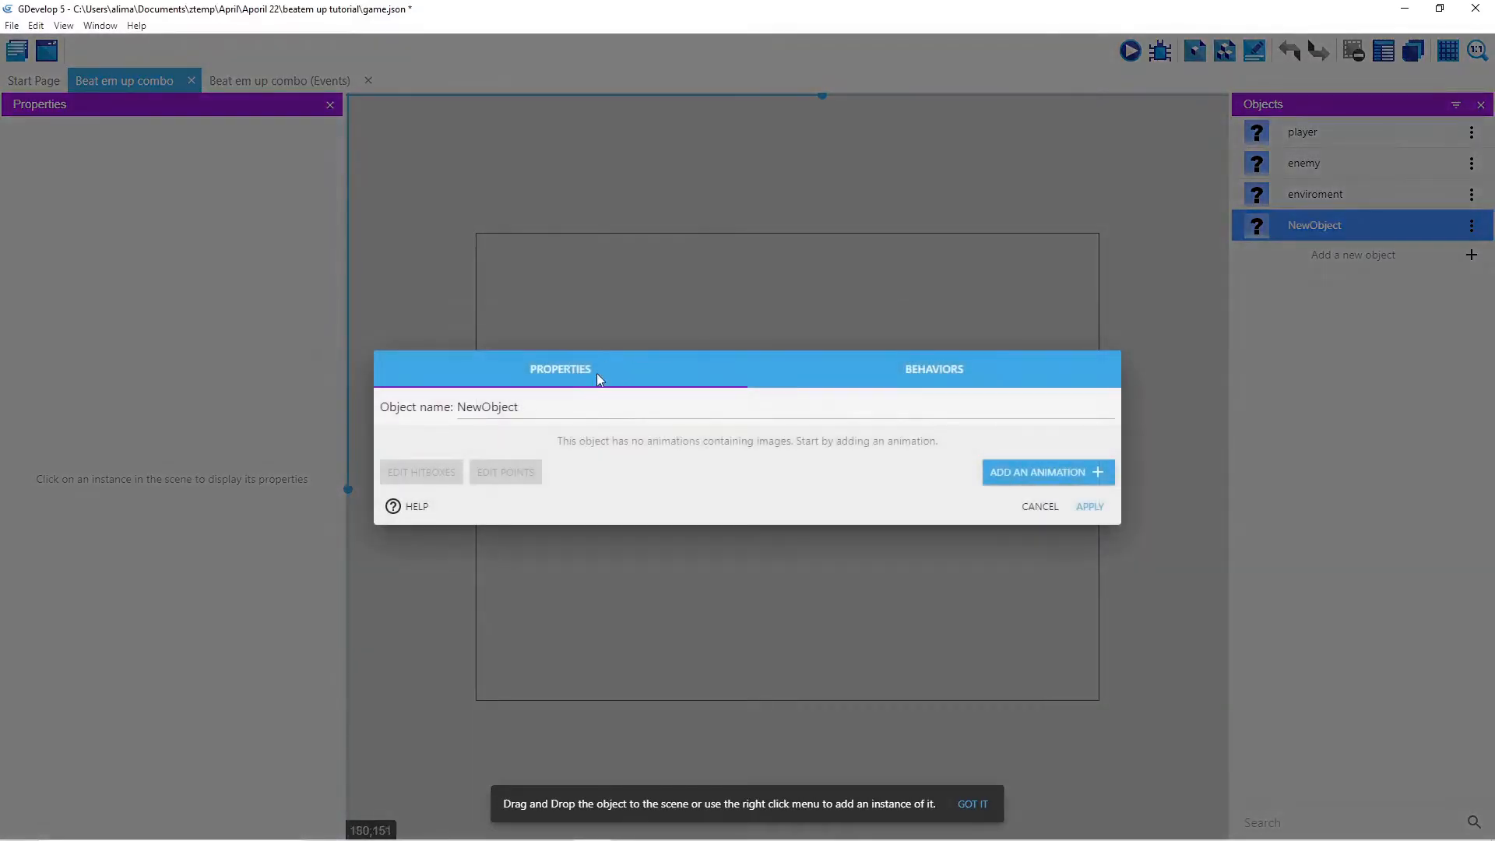
{"action": "left_click_drag", "start_coordinate": [561, 403], "coordinate": [437, 390]}
{"action": "key", "text": "BackSpace"}
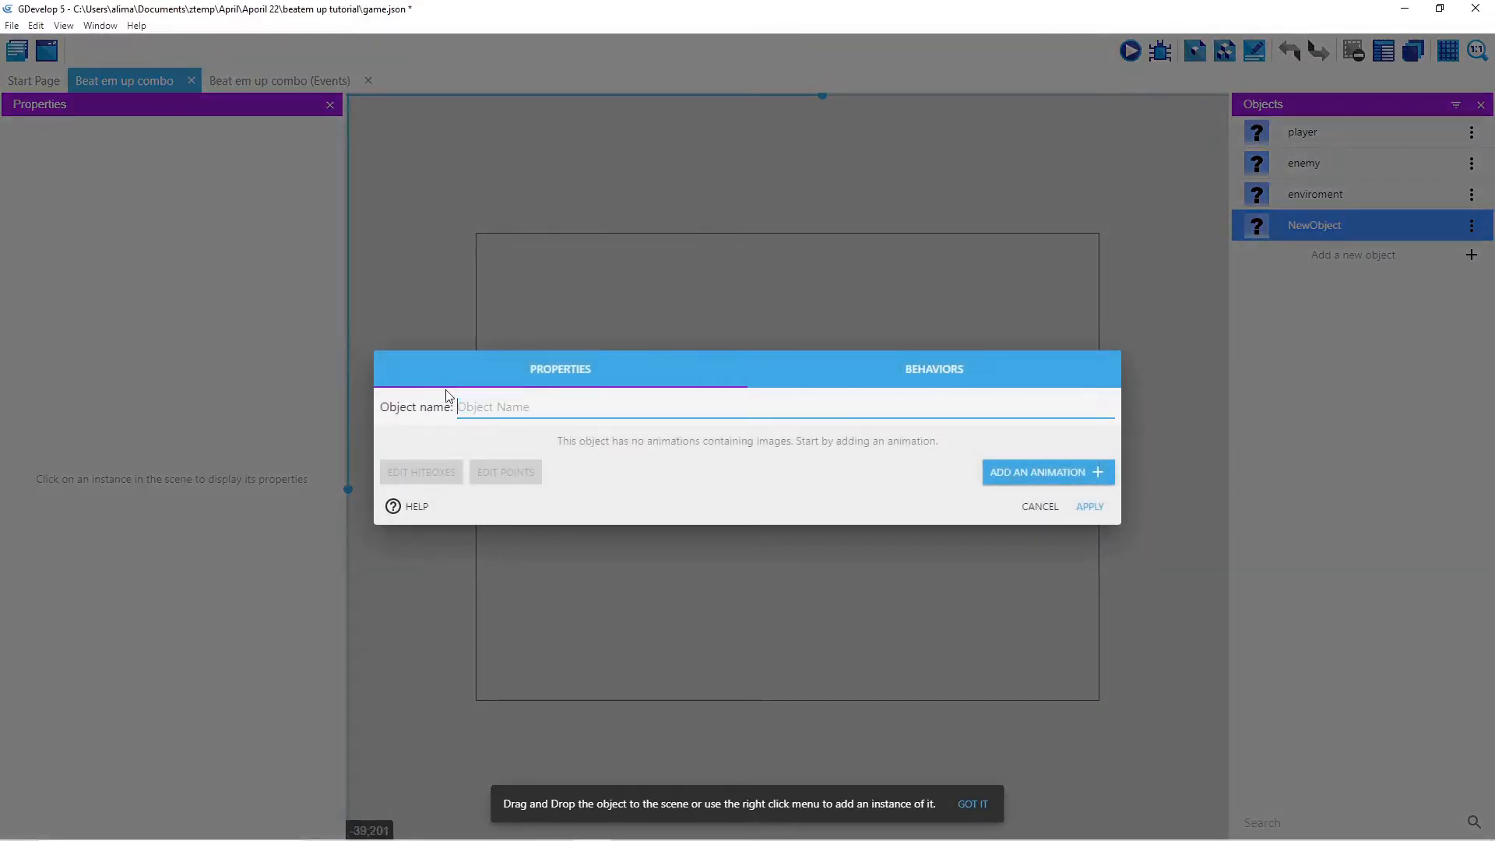
{"action": "type", "text": "hitbox"}
{"action": "left_click", "coordinate": [1084, 508]}
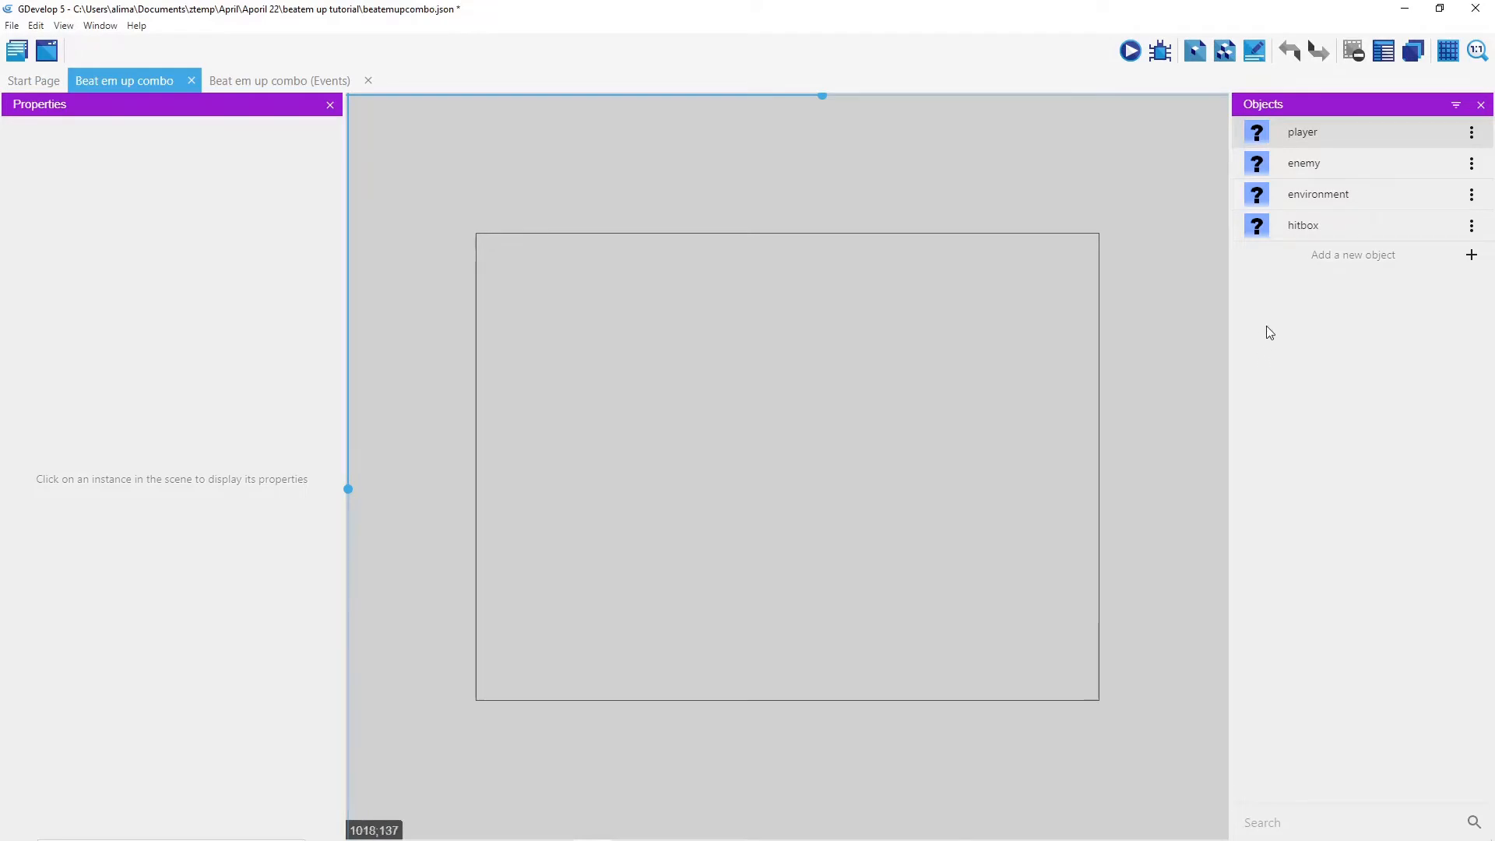
Step: Open the player object for editing and add a first animation named "idle"
{"action": "double_click", "coordinate": [1346, 133]}
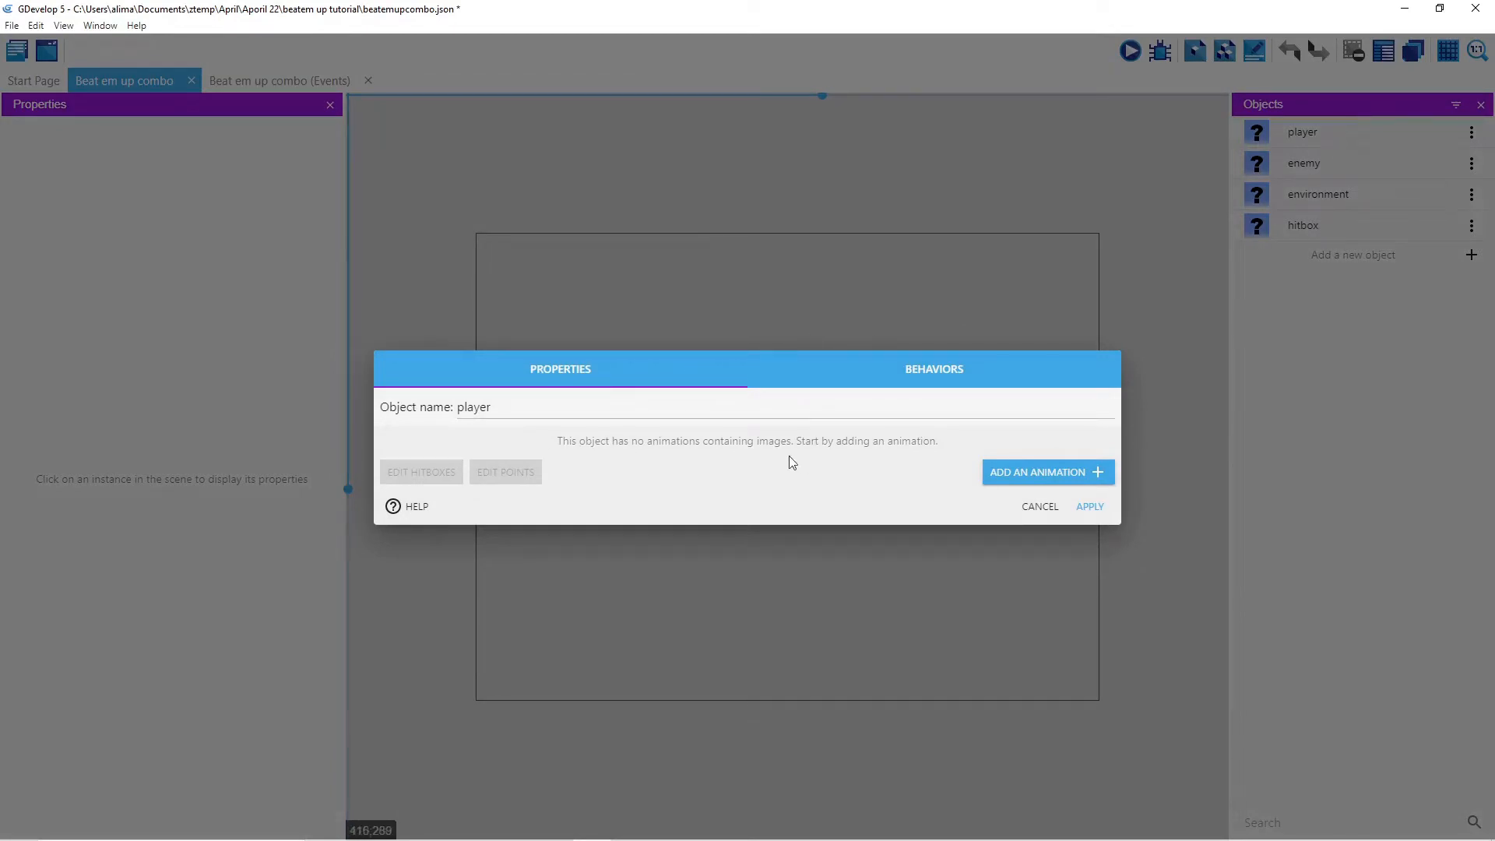
{"action": "left_click", "coordinate": [1065, 472]}
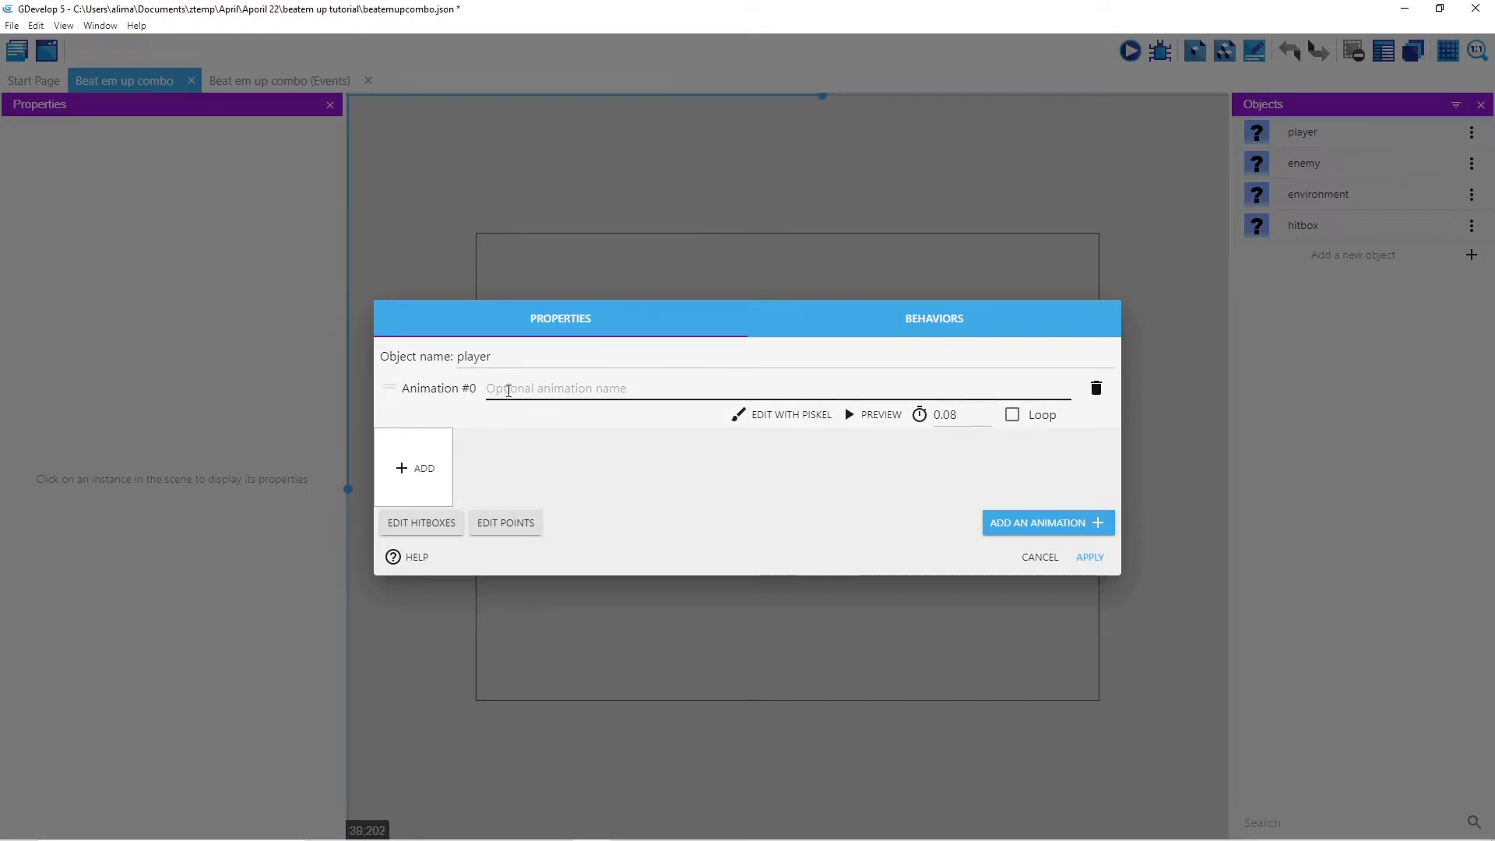
{"action": "left_click", "coordinate": [495, 392]}
{"action": "type", "text": "idle"}
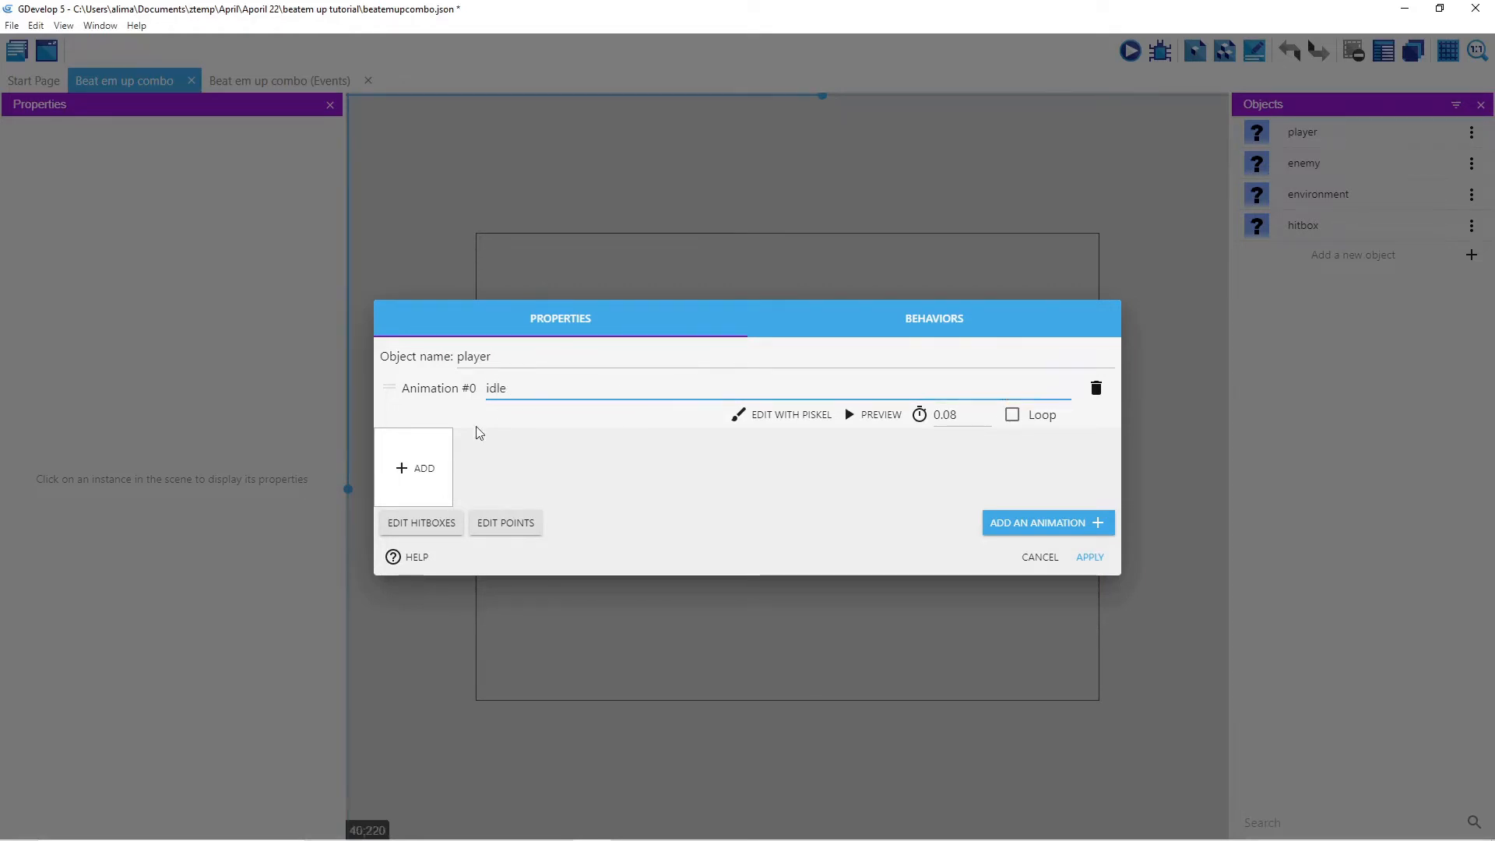
Step: Import all idlepose images from the idle folder in renders as idle frames, copying them into the project folder
{"action": "left_click", "coordinate": [424, 468]}
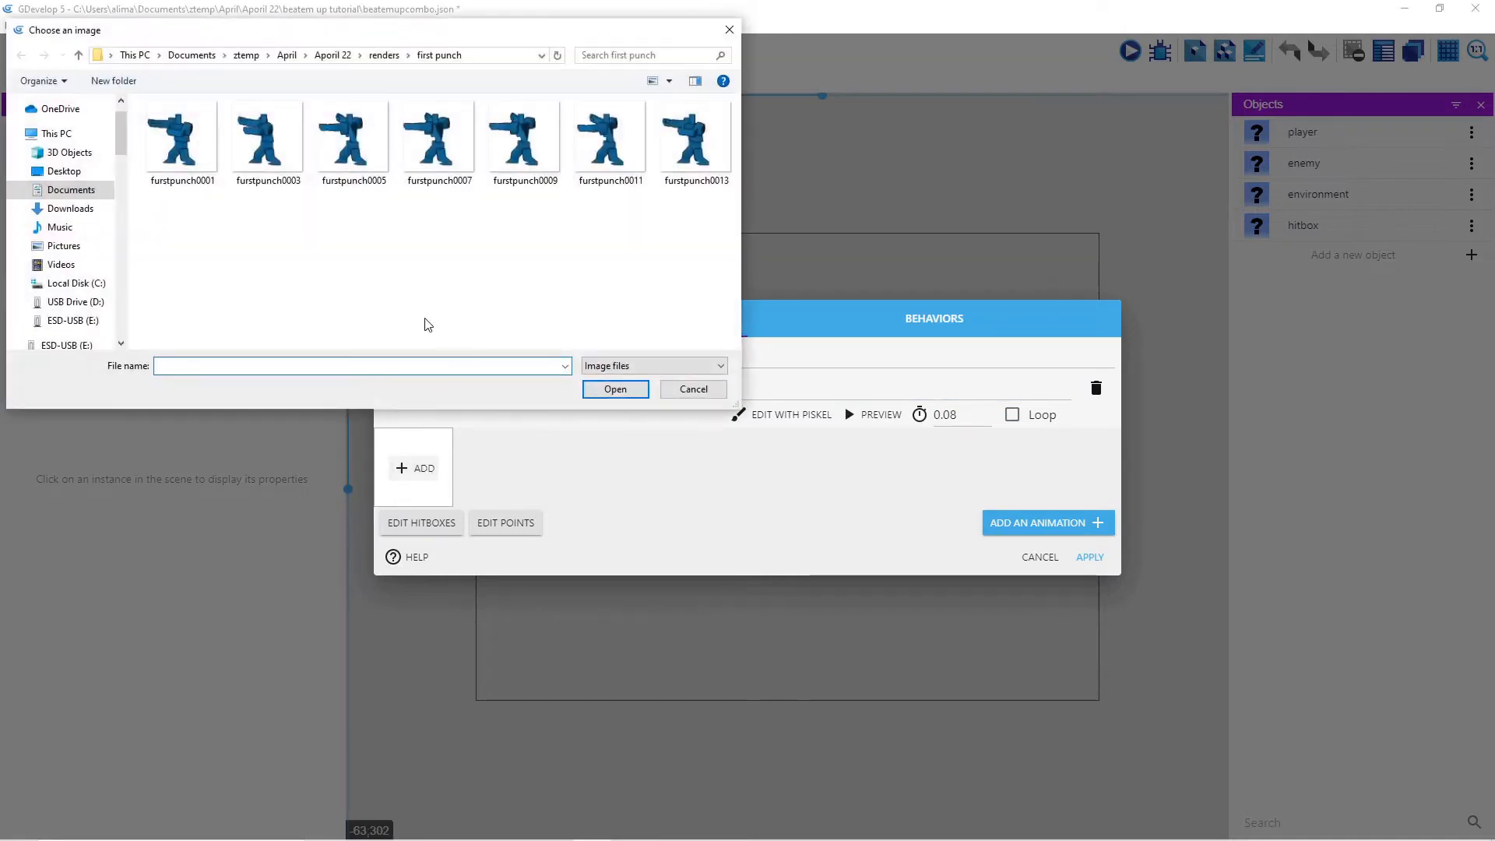
{"action": "left_click", "coordinate": [79, 55]}
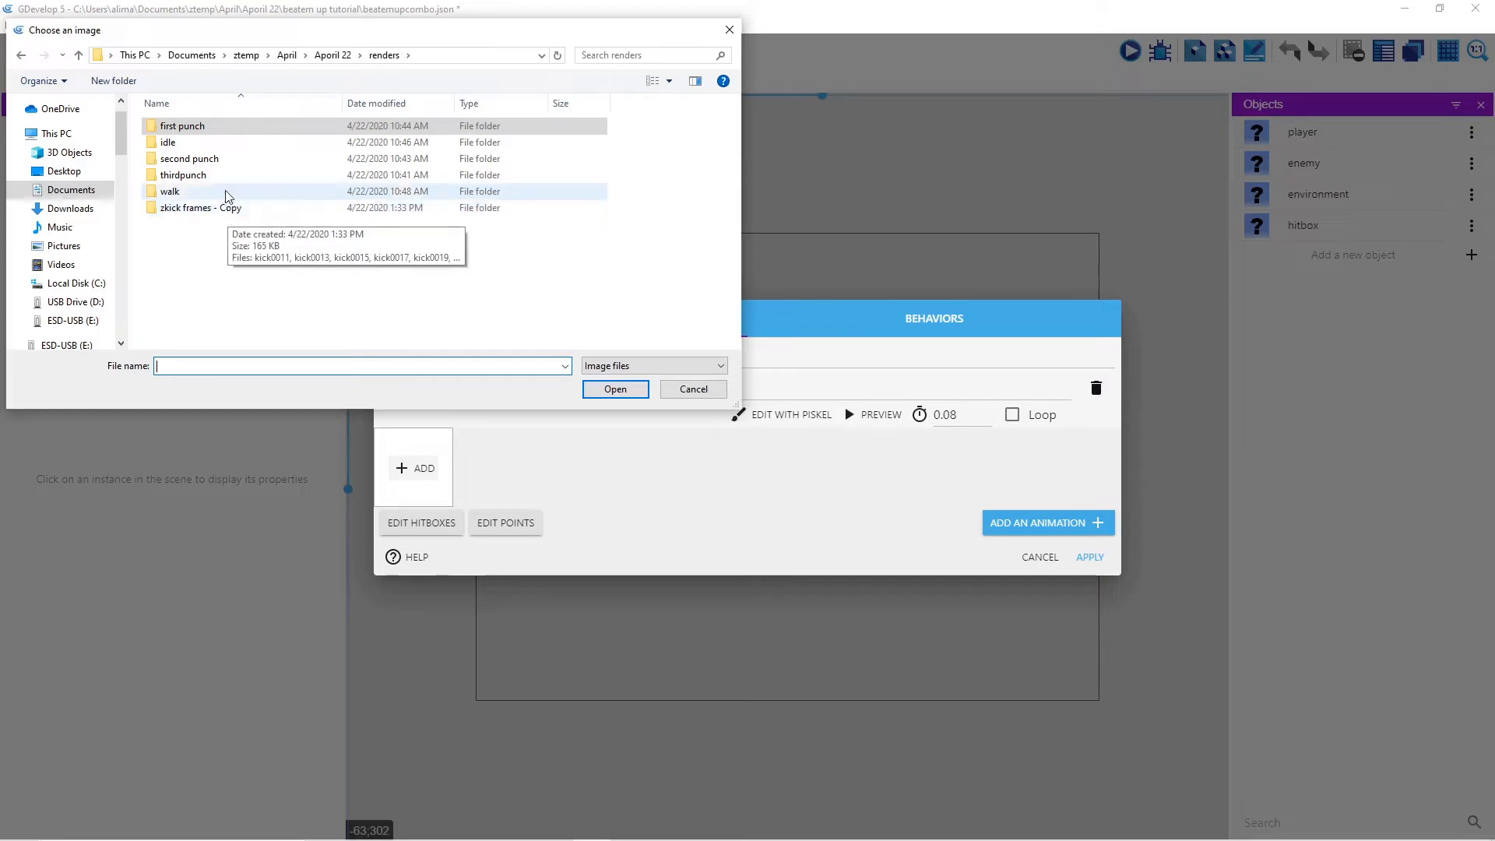
{"action": "double_click", "coordinate": [197, 146]}
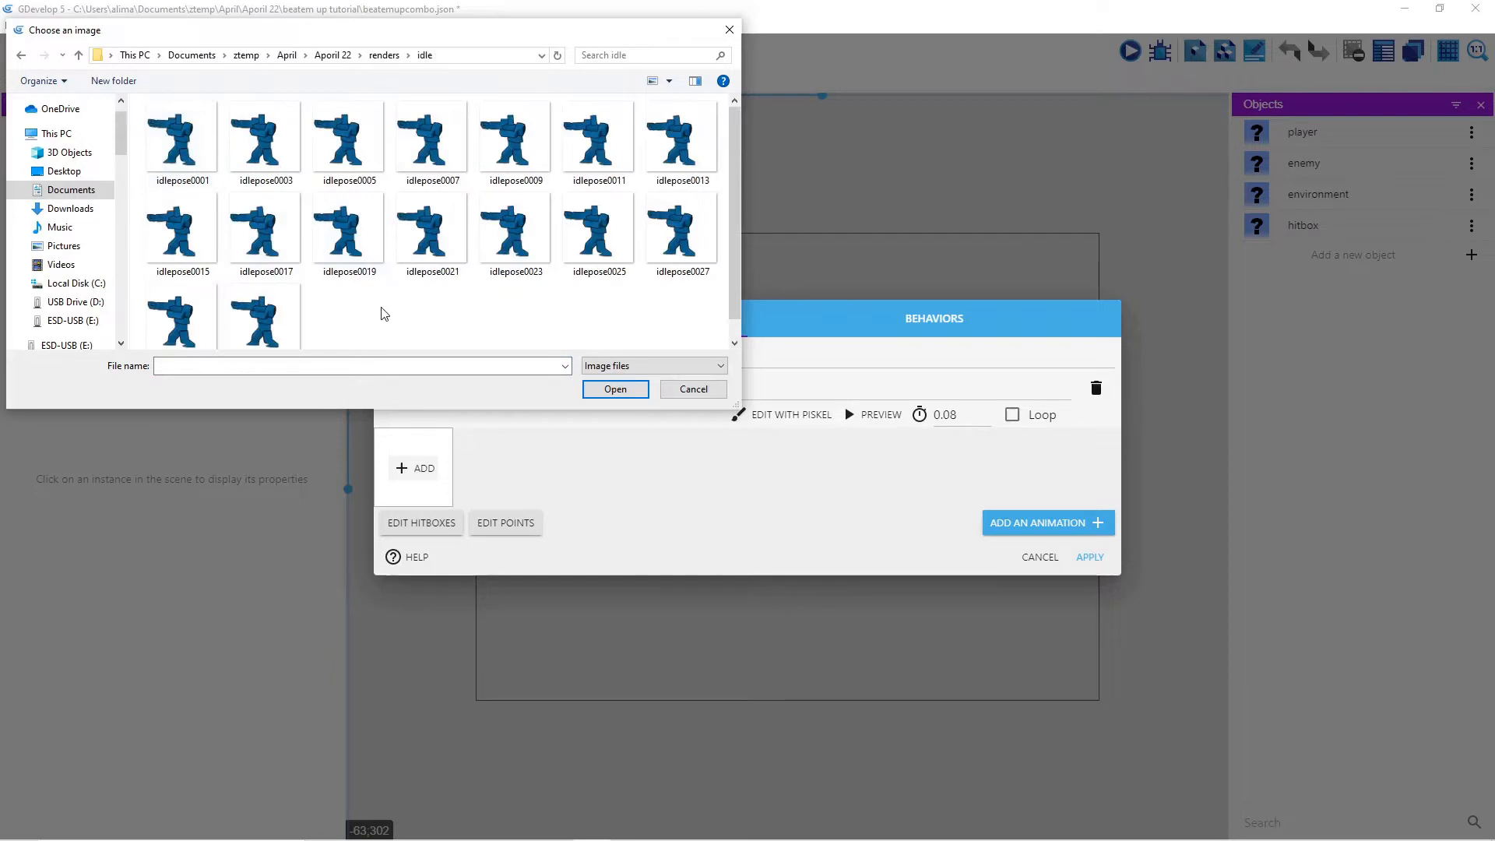
{"action": "key", "text": "ctrl+a"}
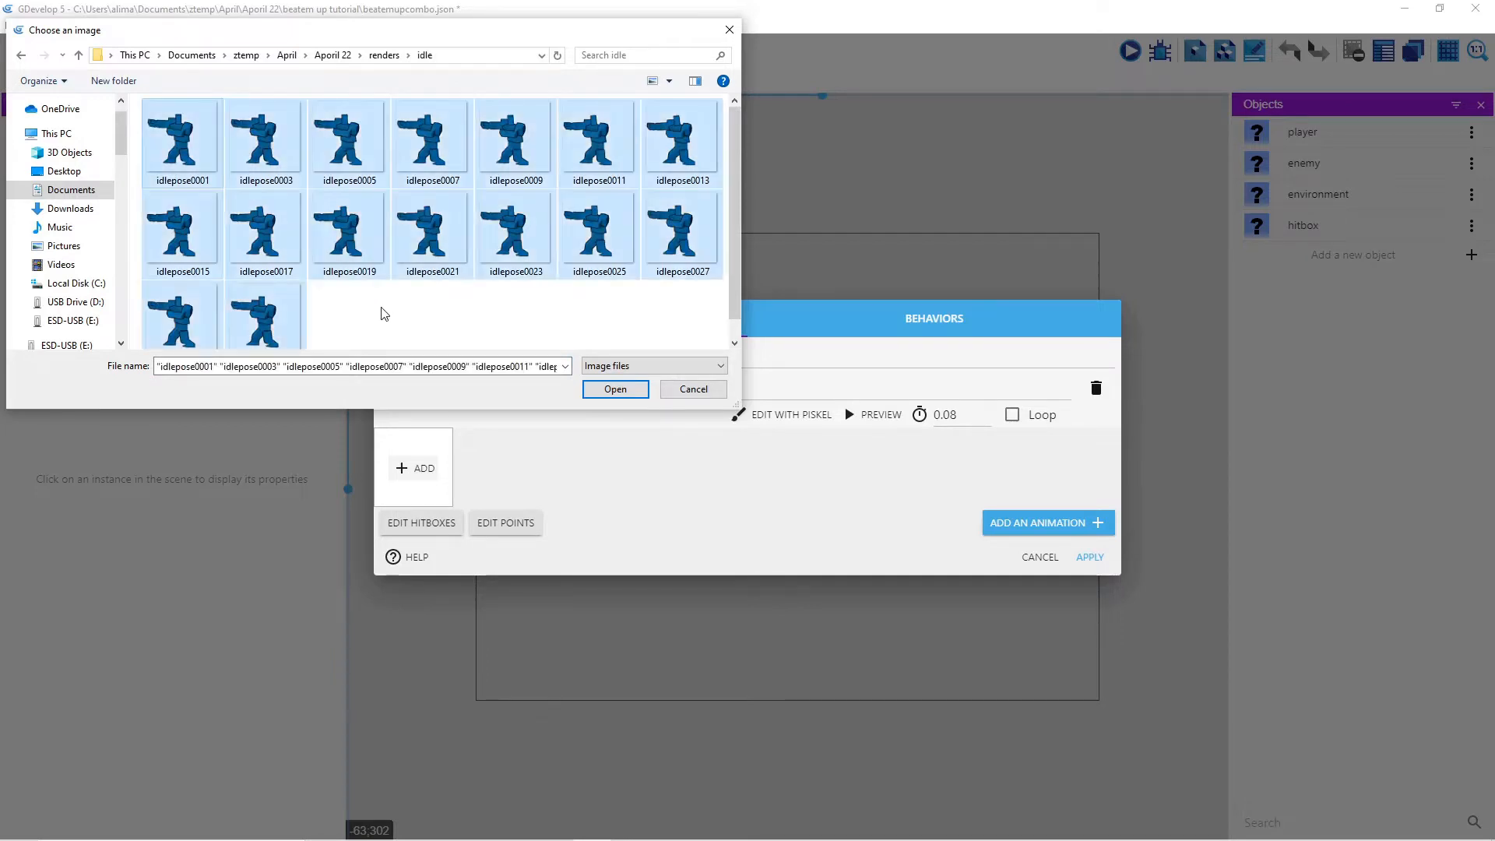
{"action": "left_click", "coordinate": [636, 397]}
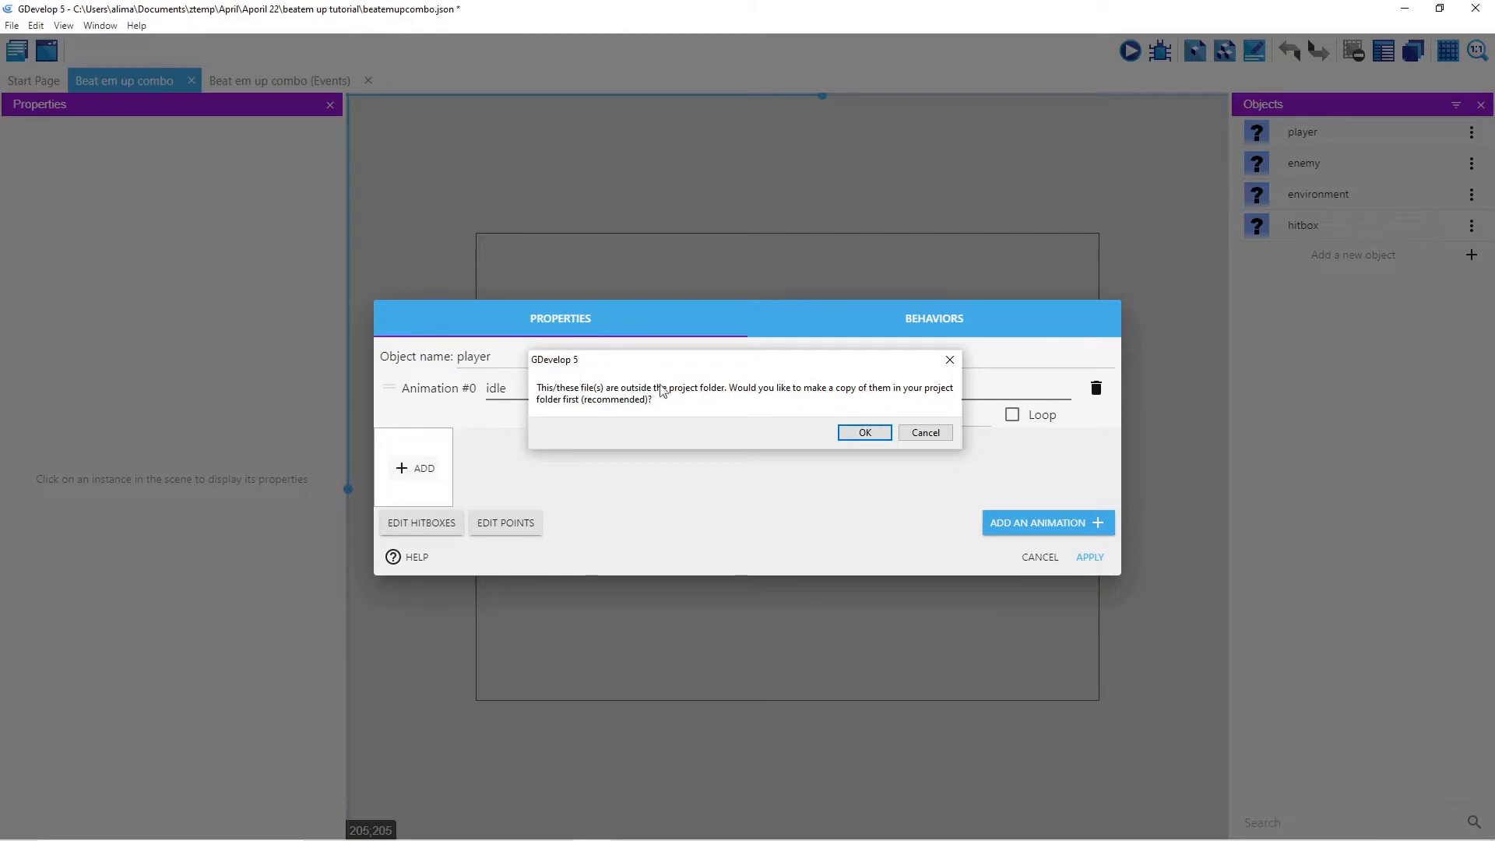
{"action": "left_click", "coordinate": [873, 432]}
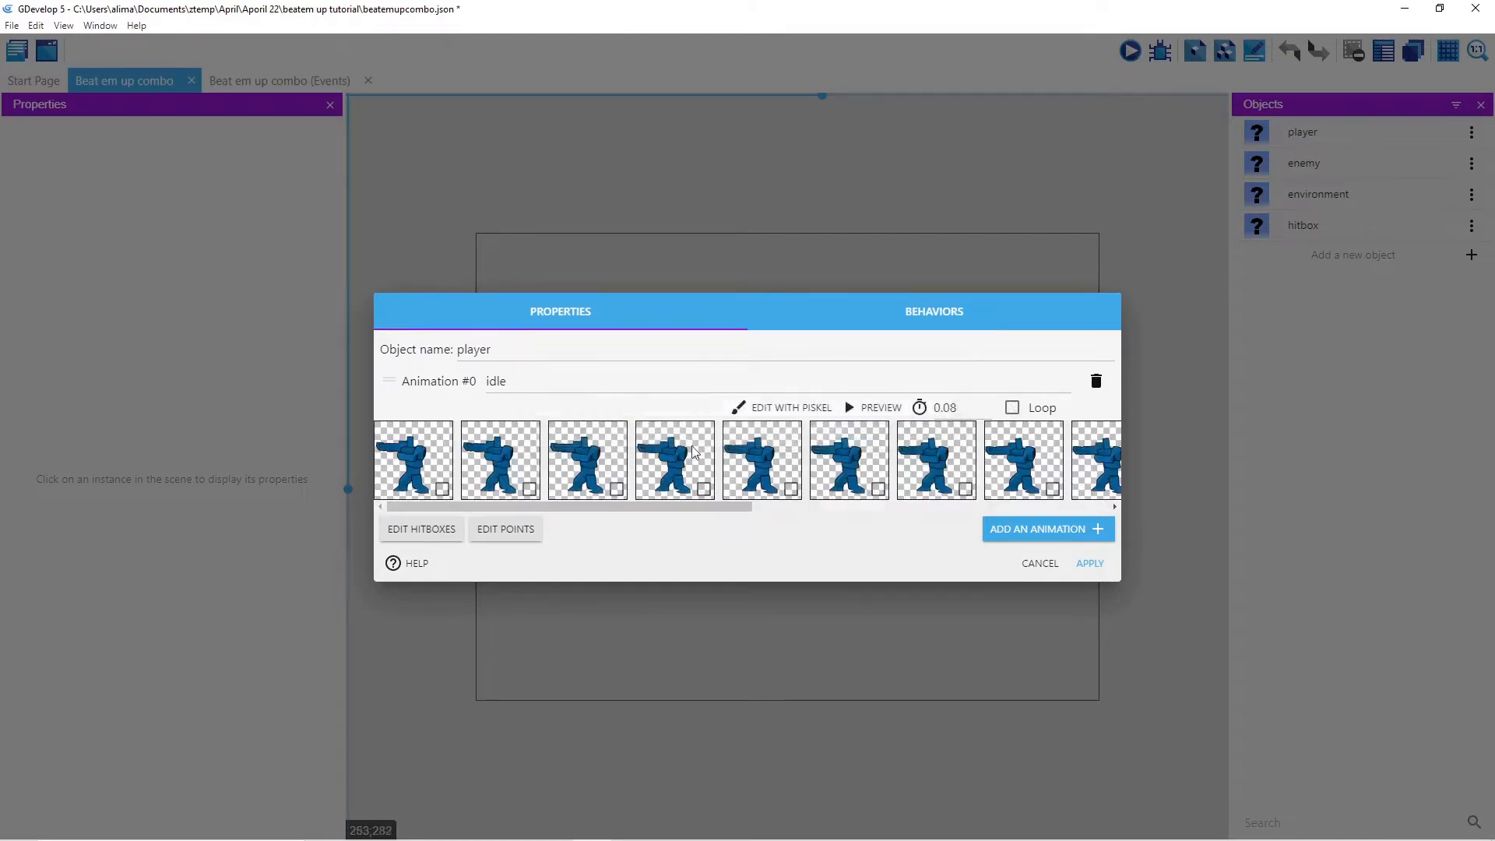
Step: Turn on looping for the idle animation and preview its playback
{"action": "left_click", "coordinate": [1013, 408]}
{"action": "left_click", "coordinate": [850, 409]}
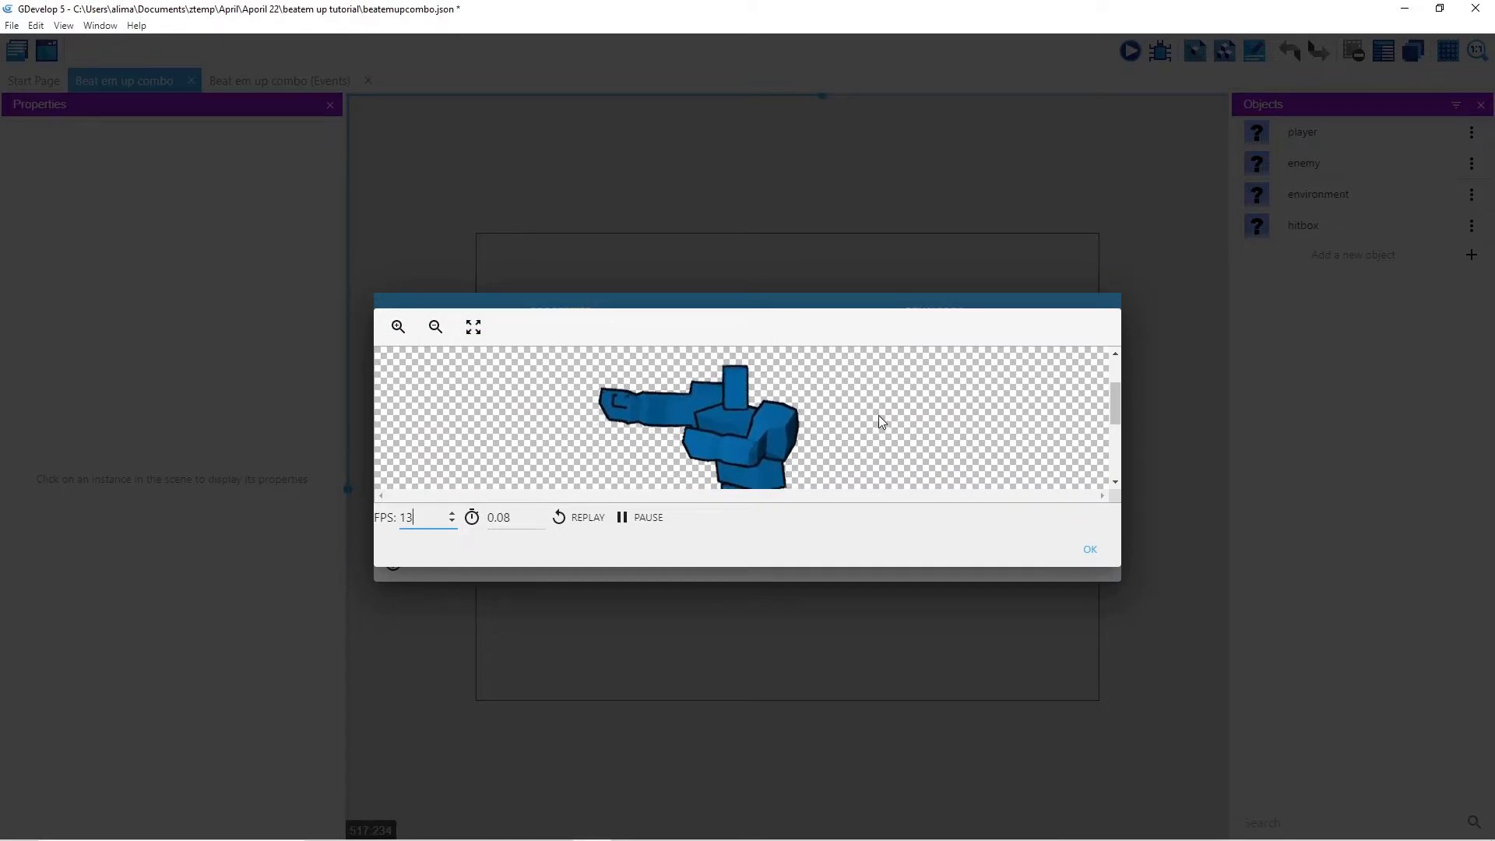
{"action": "left_click", "coordinate": [1089, 550]}
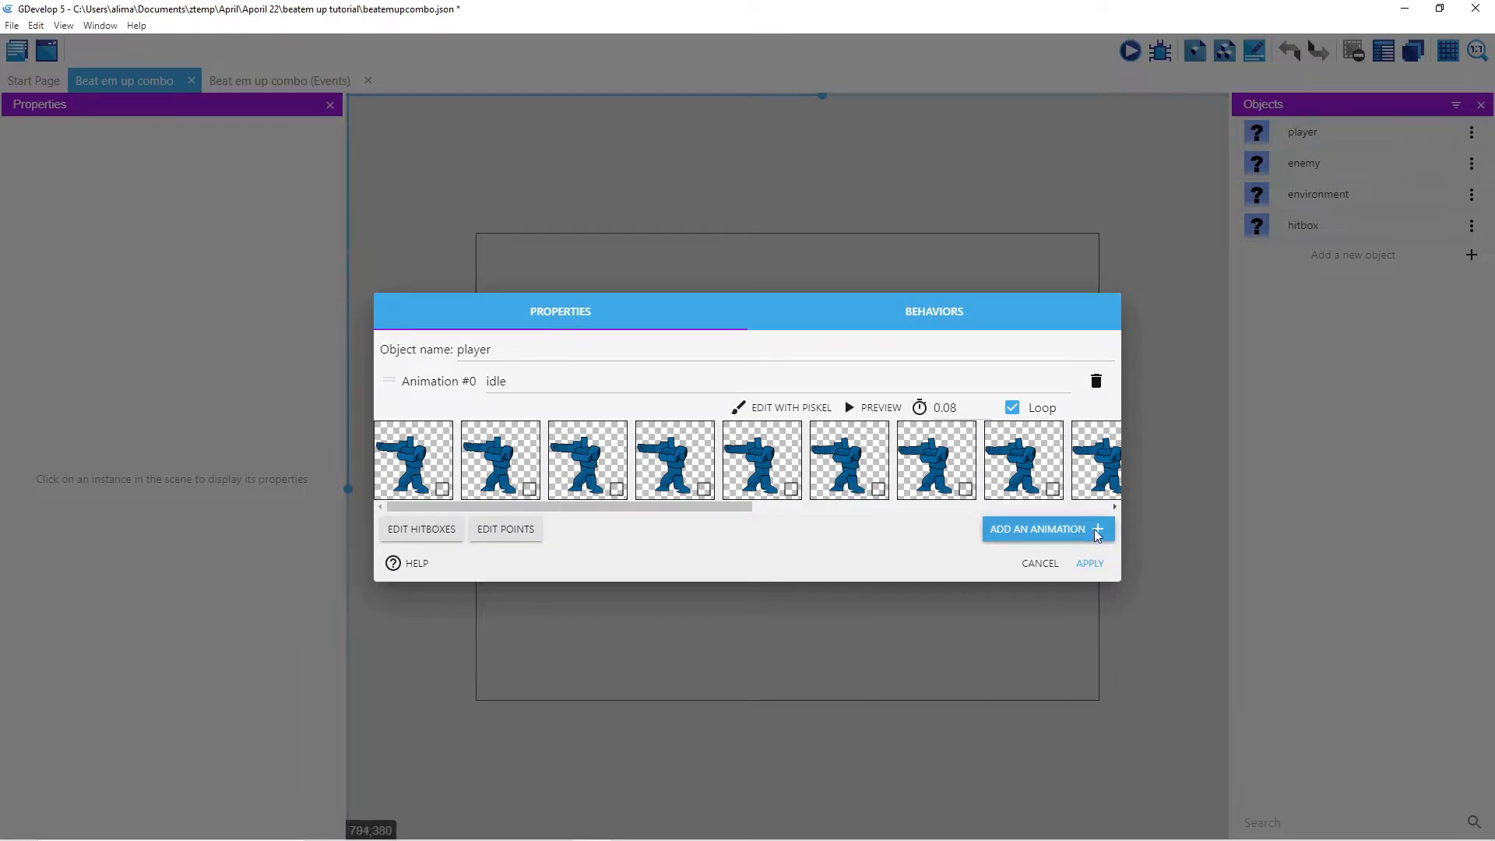
Step: Add a second animation to the player object and name it "walk"
{"action": "left_click", "coordinate": [1097, 531]}
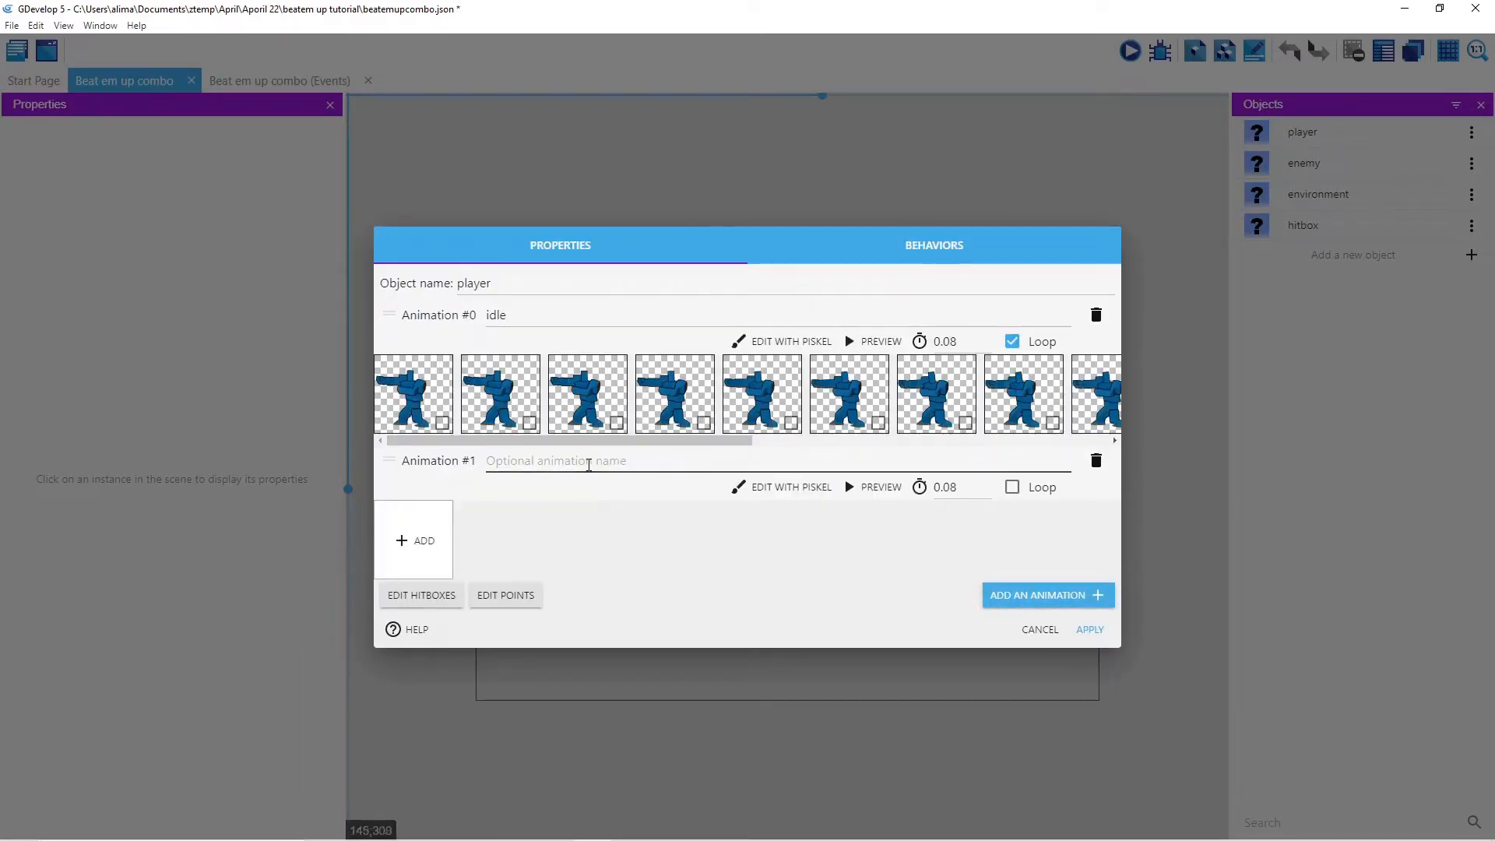
{"action": "left_click", "coordinate": [589, 463]}
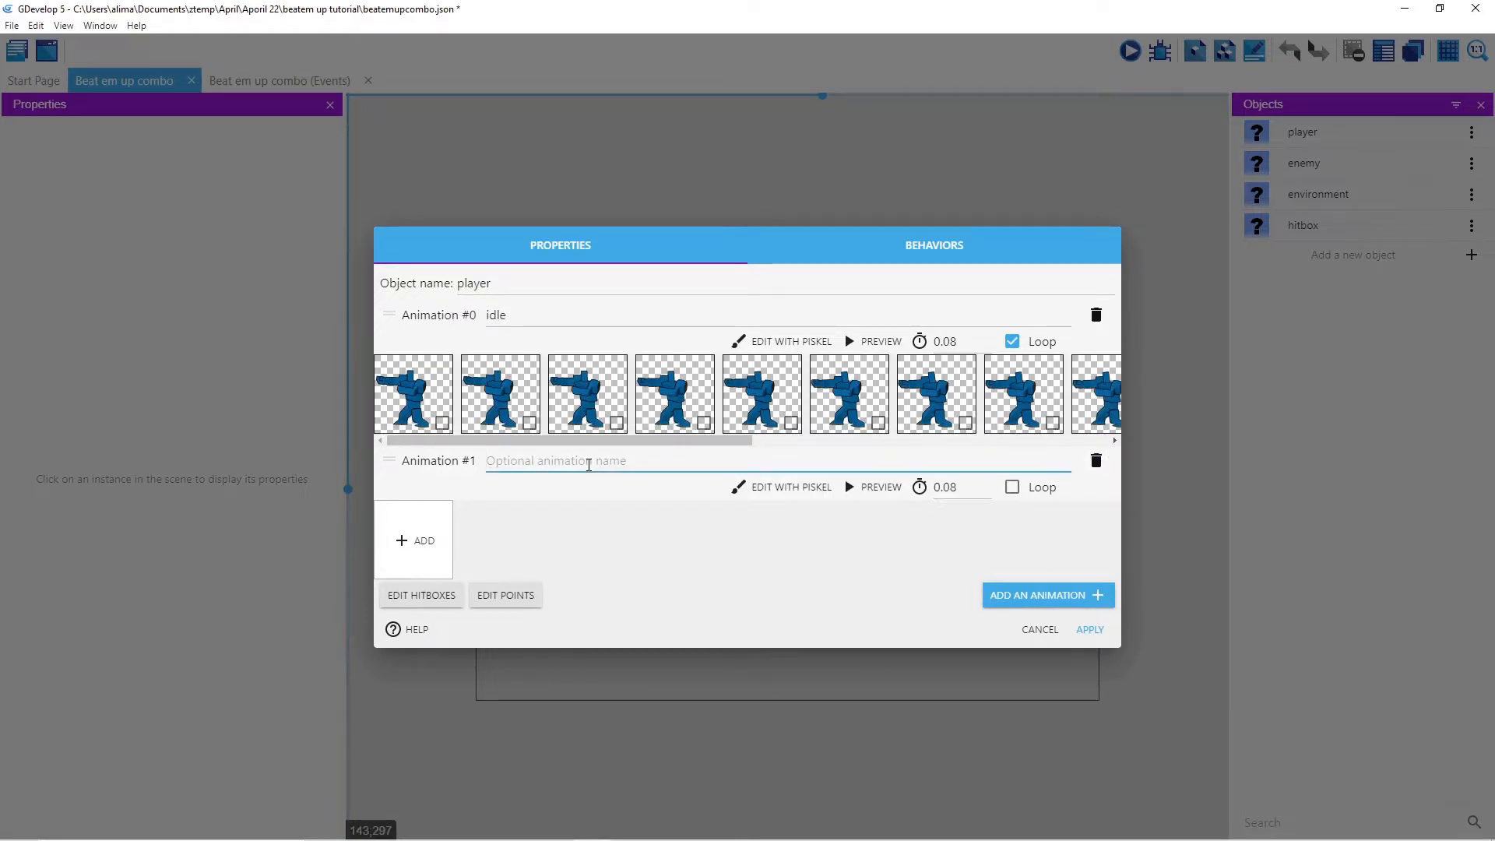
{"action": "type", "text": "walk"}
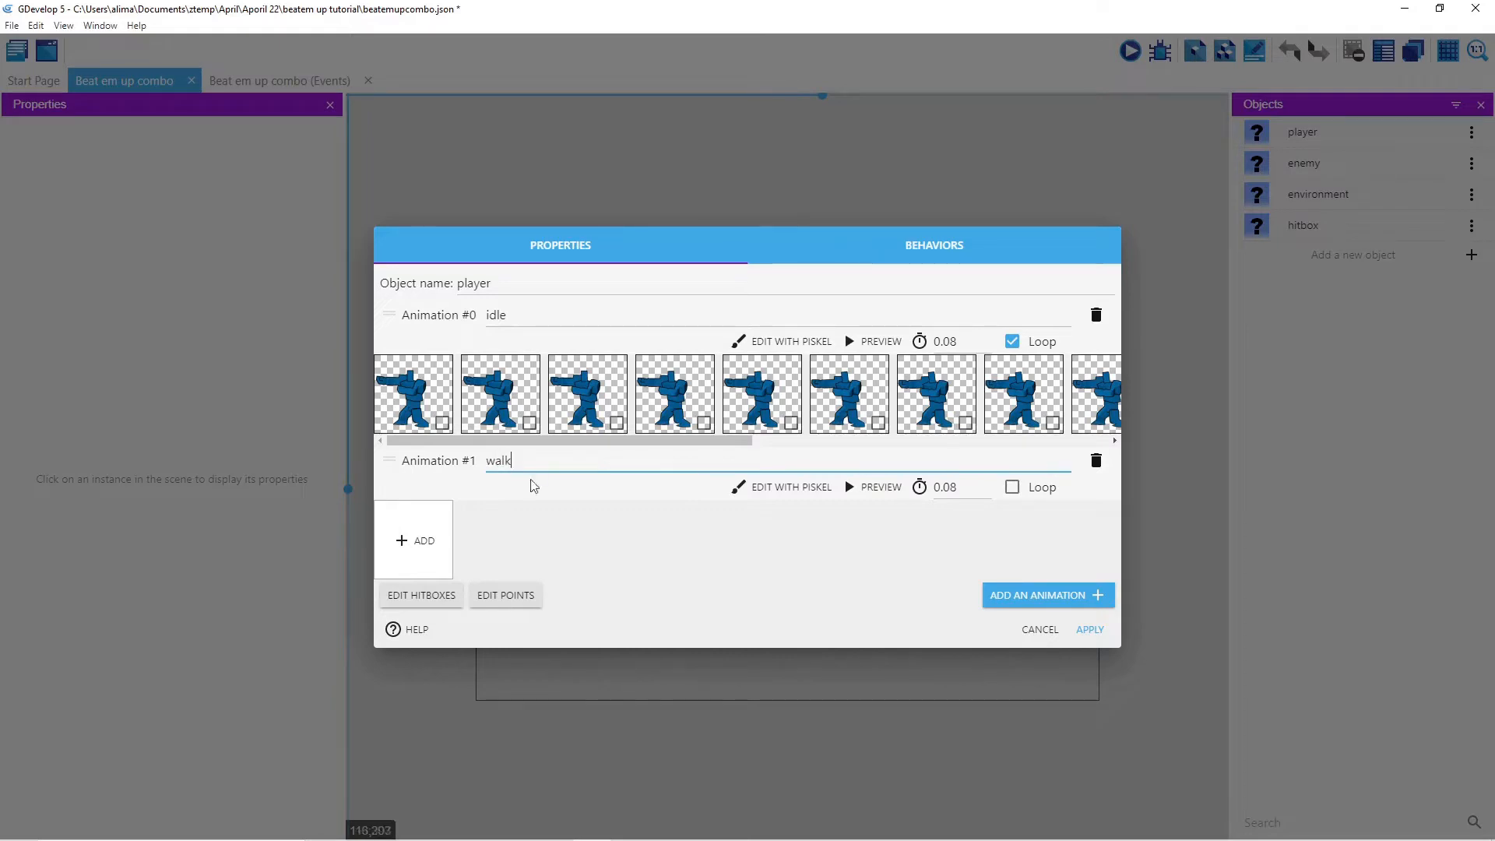
Step: Import all walkposeframes images from the walk folder as walk frames, copying them into the project folder, and turn on looping
{"action": "left_click", "coordinate": [430, 542]}
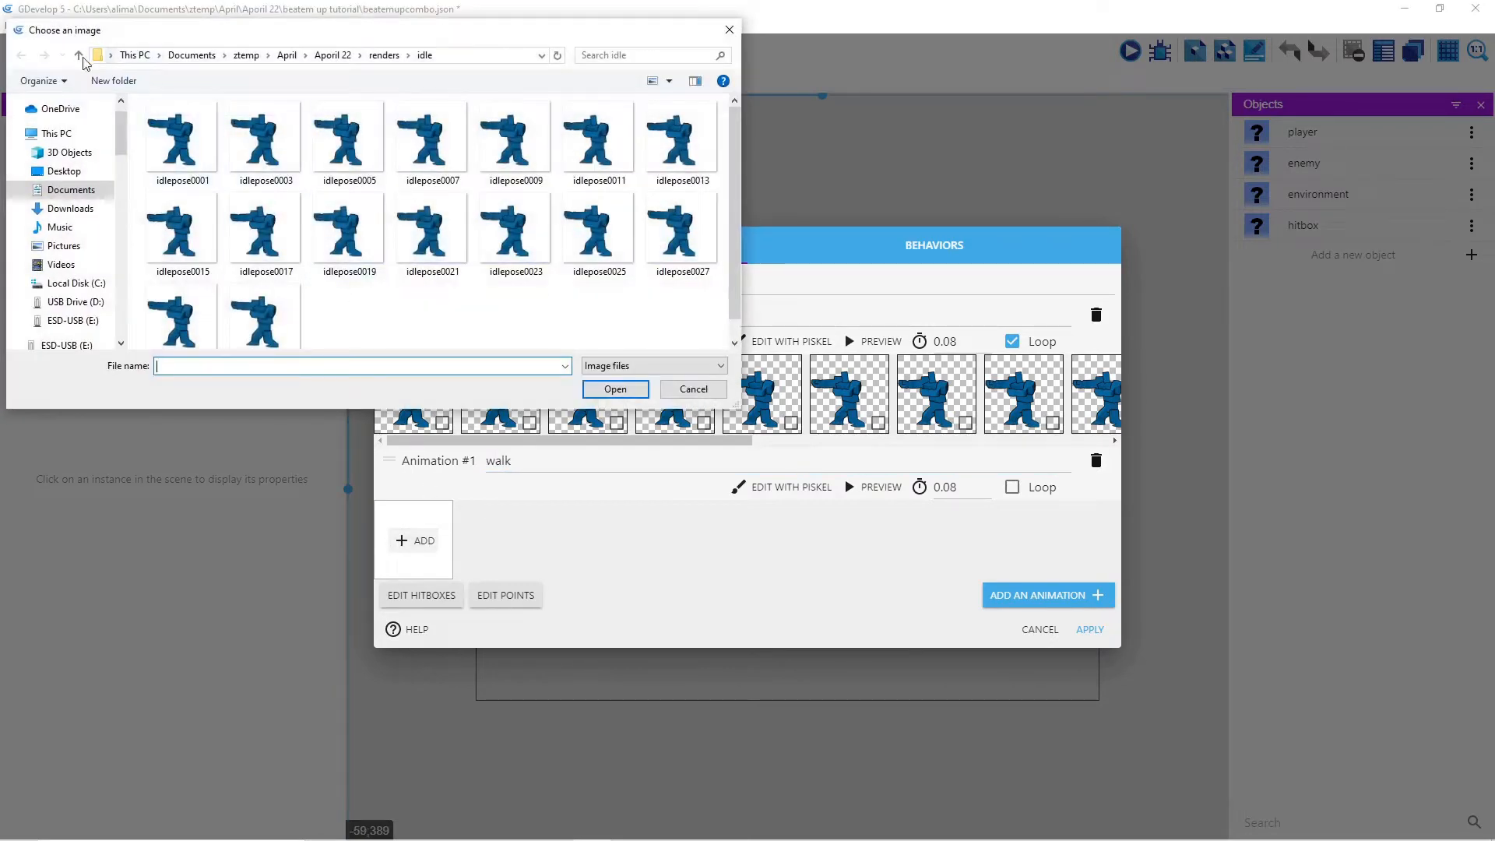
{"action": "left_click", "coordinate": [80, 55]}
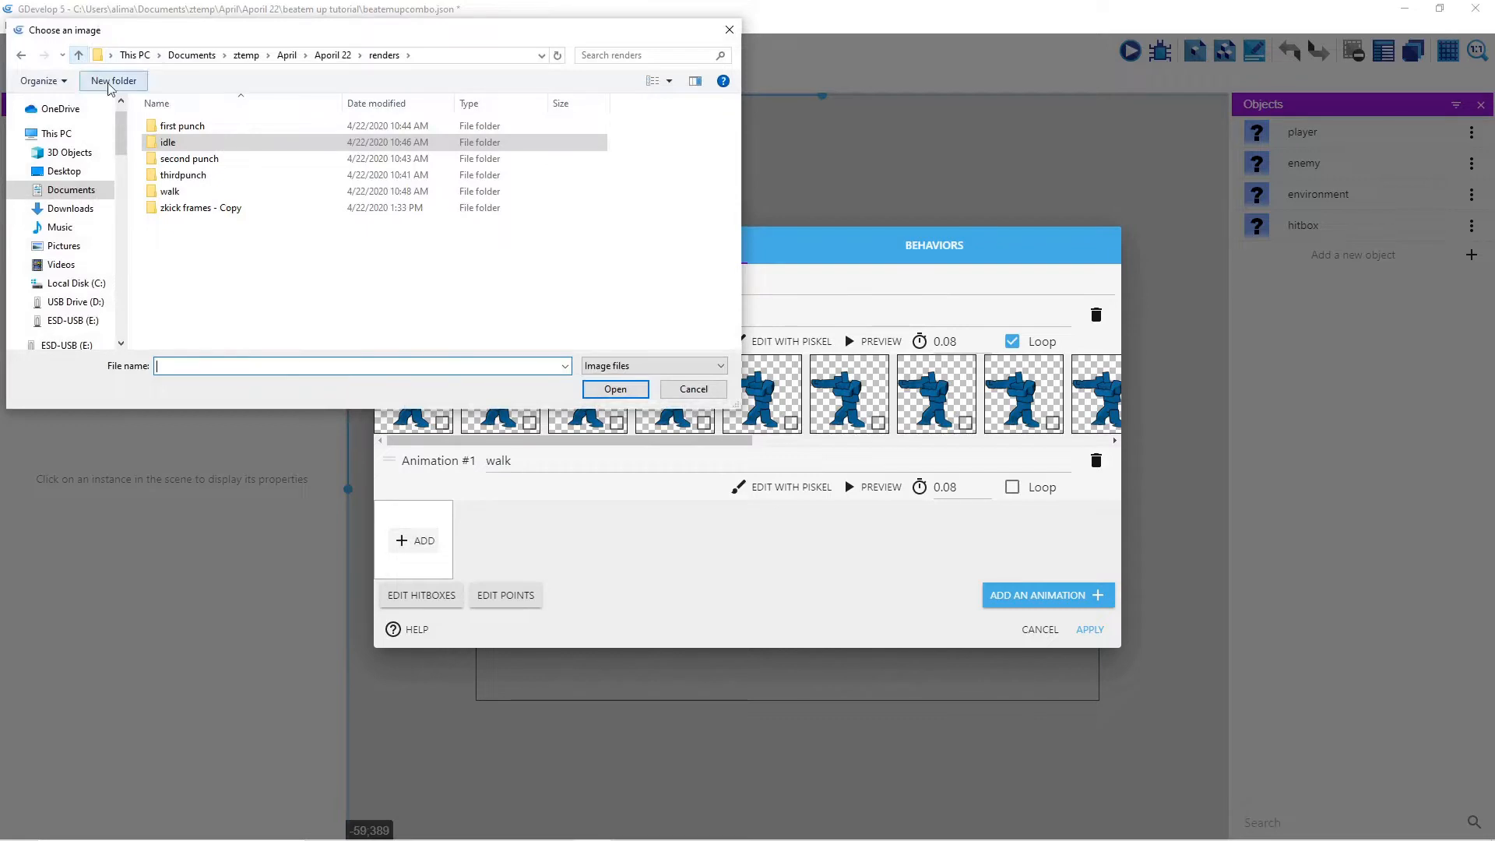
{"action": "double_click", "coordinate": [172, 191]}
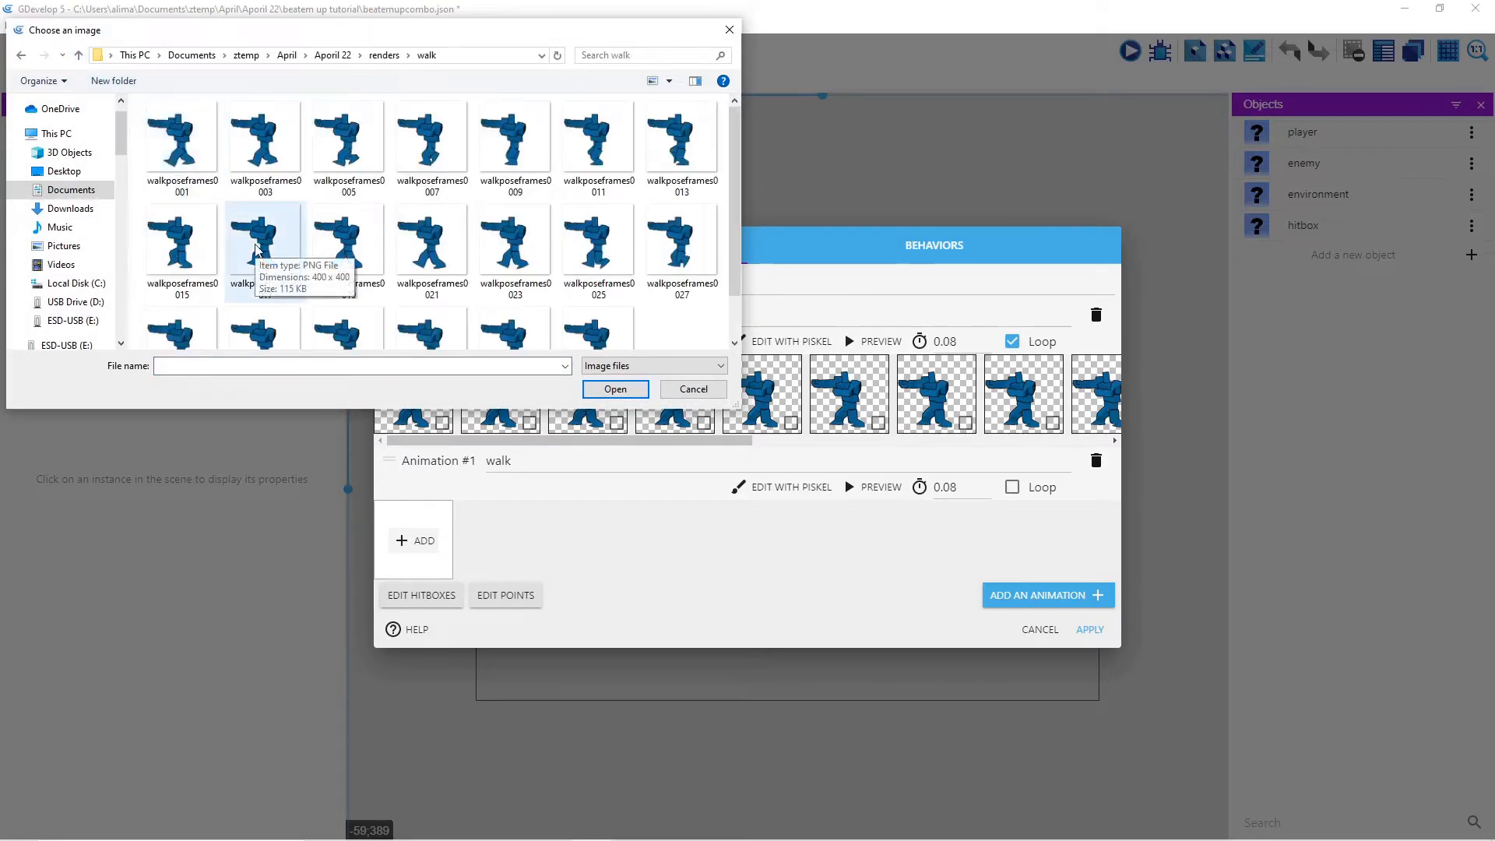
{"action": "key", "text": "ctrl+a"}
{"action": "left_click", "coordinate": [615, 390]}
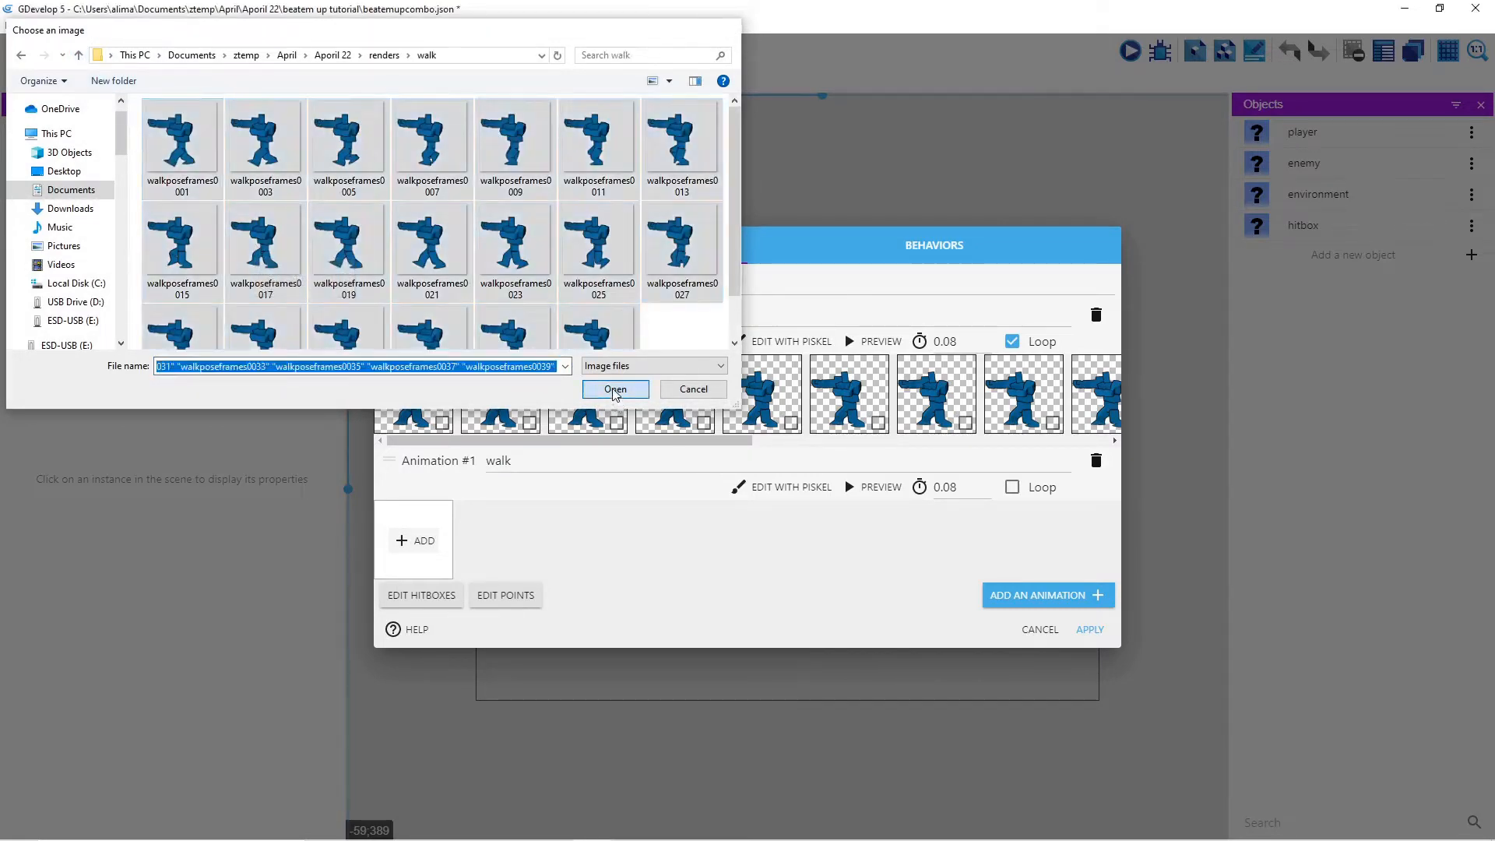
{"action": "left_click", "coordinate": [866, 434]}
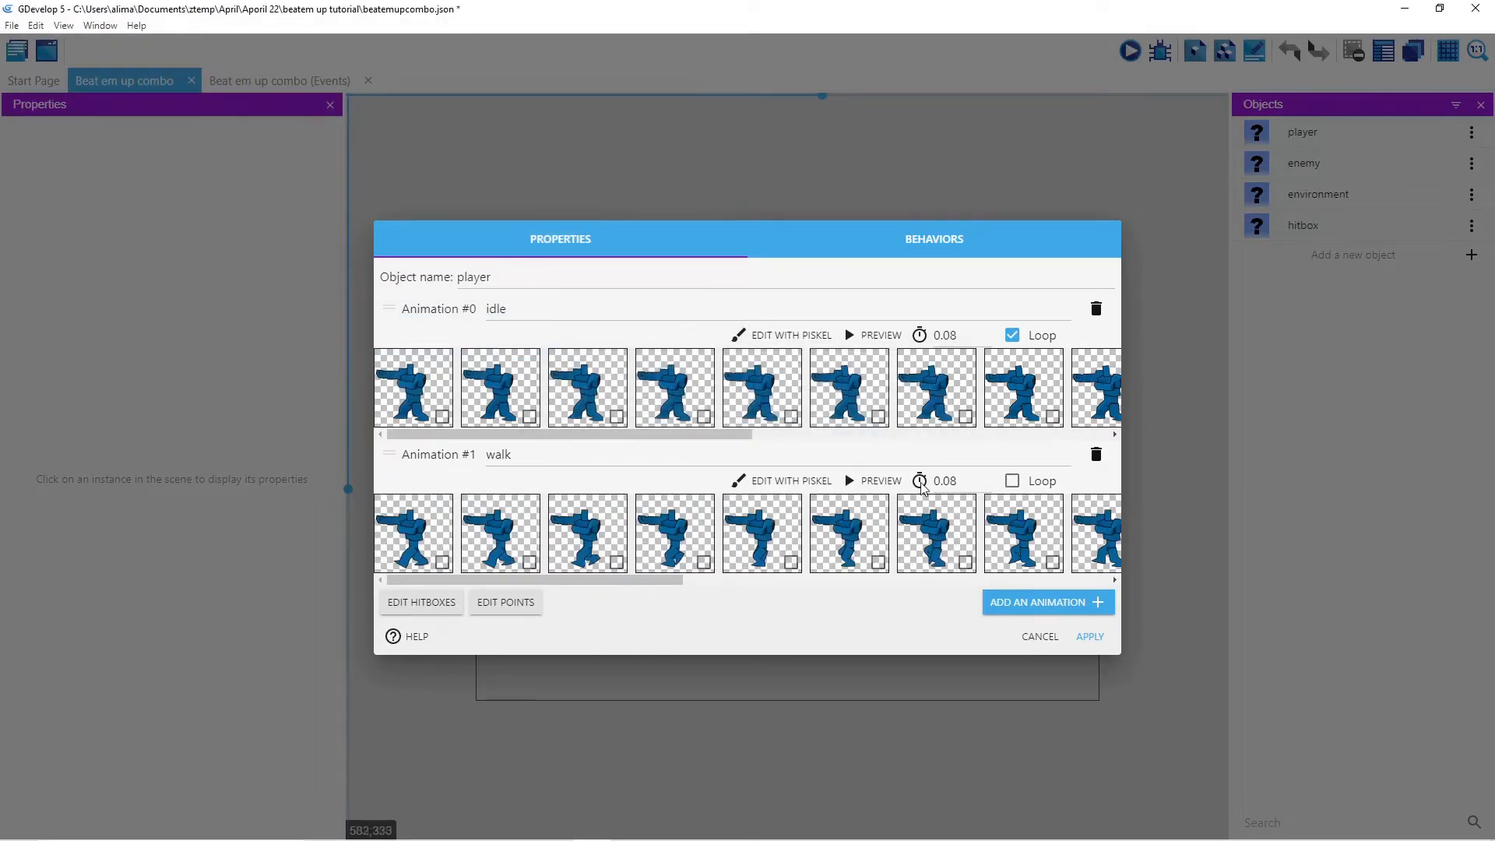
{"action": "left_click", "coordinate": [1014, 482]}
Step: Add a third animation to the player object and name it "punchone"
{"action": "left_click", "coordinate": [1102, 604]}
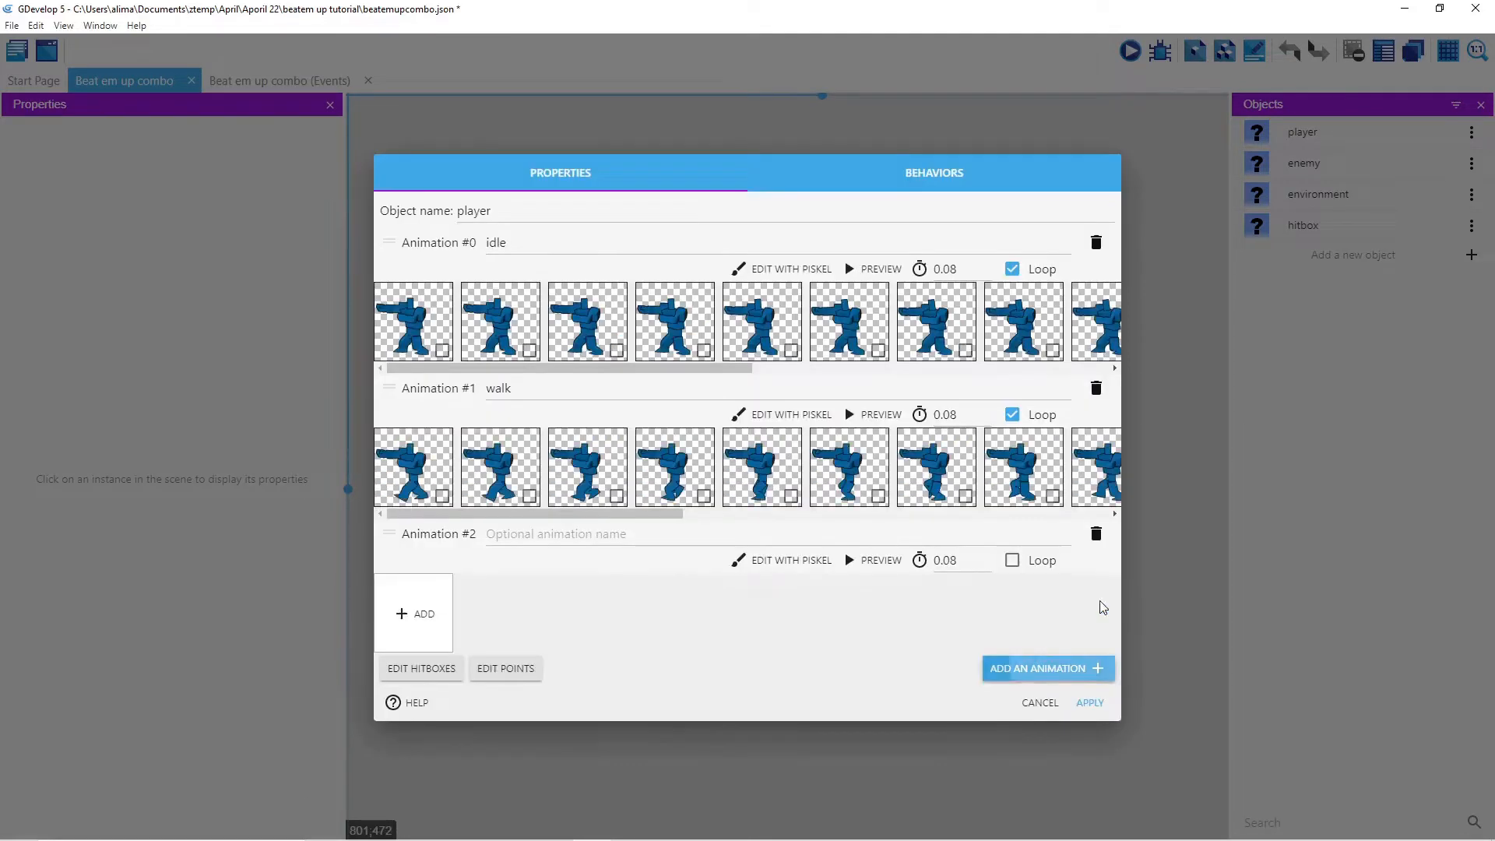
{"action": "left_click", "coordinate": [555, 536]}
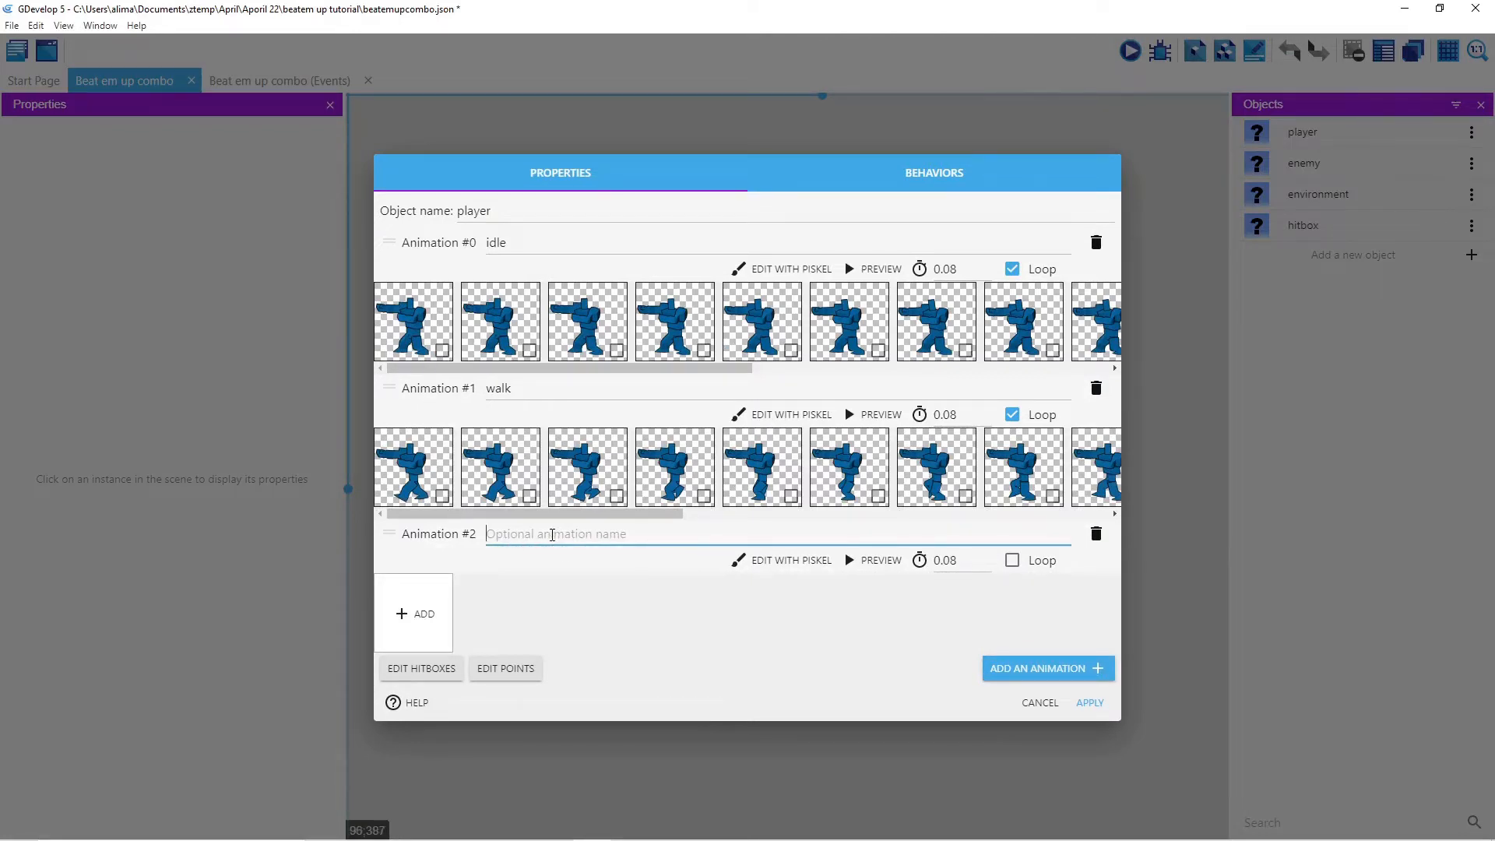
{"action": "type", "text": "punchone"}
Step: Import all furstpunch images from the first punch folder in renders as punchone frames, copying them into the project folder
{"action": "left_click", "coordinate": [411, 613]}
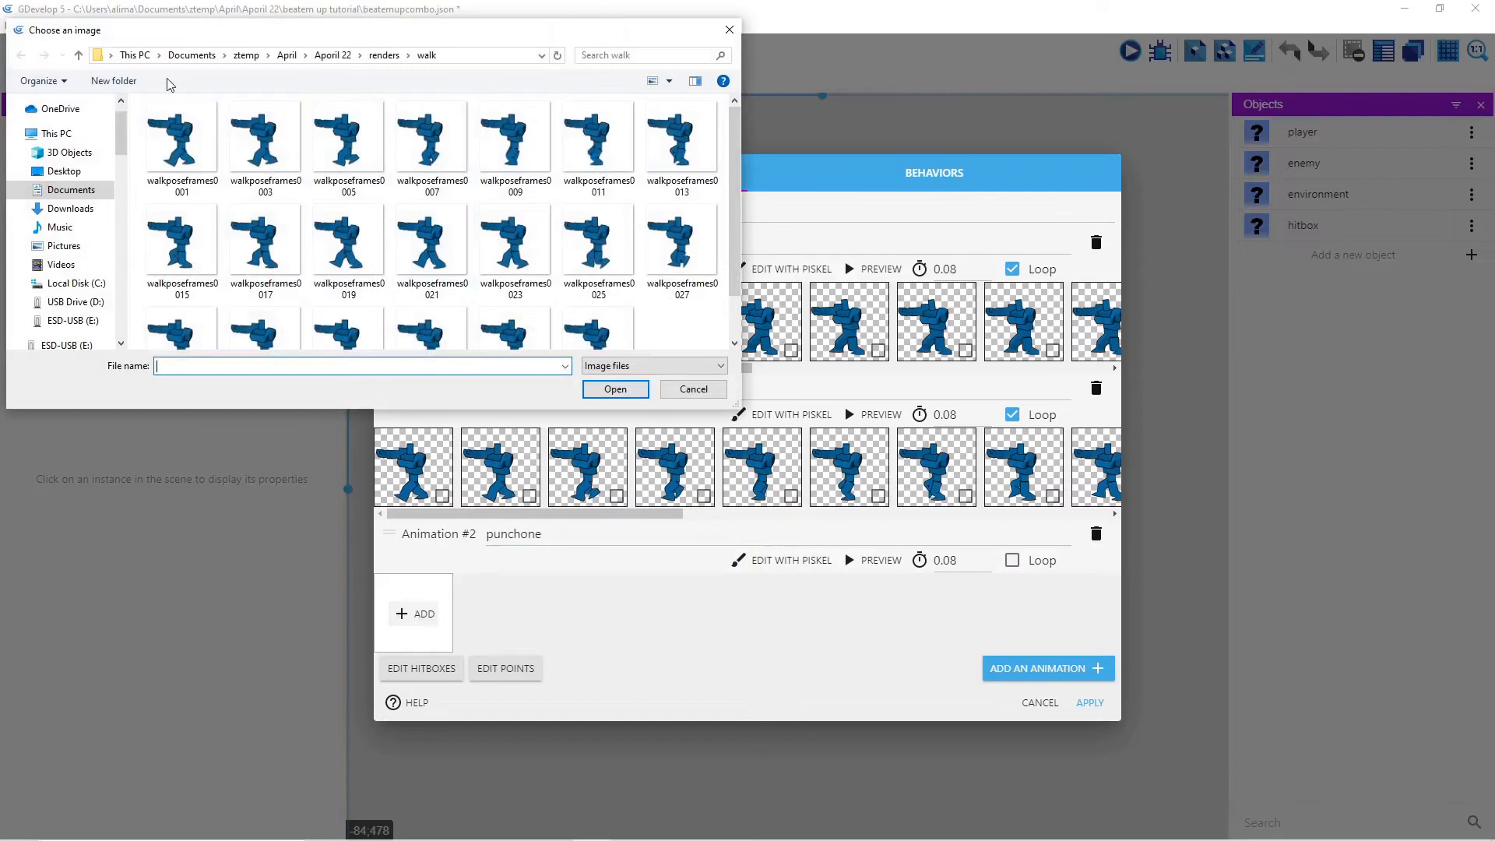
{"action": "left_click", "coordinate": [78, 55]}
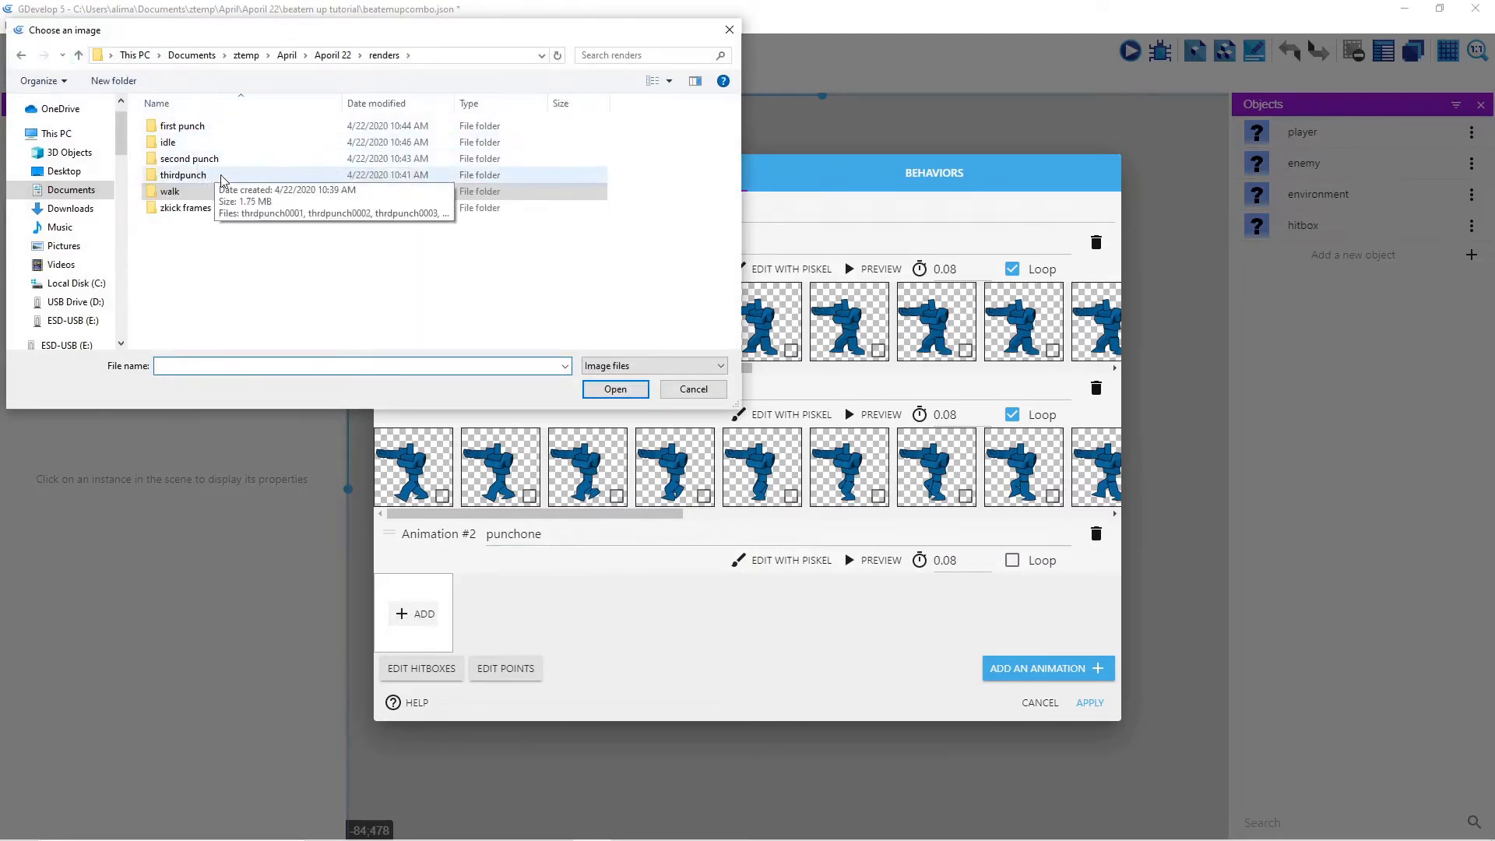
{"action": "double_click", "coordinate": [220, 134]}
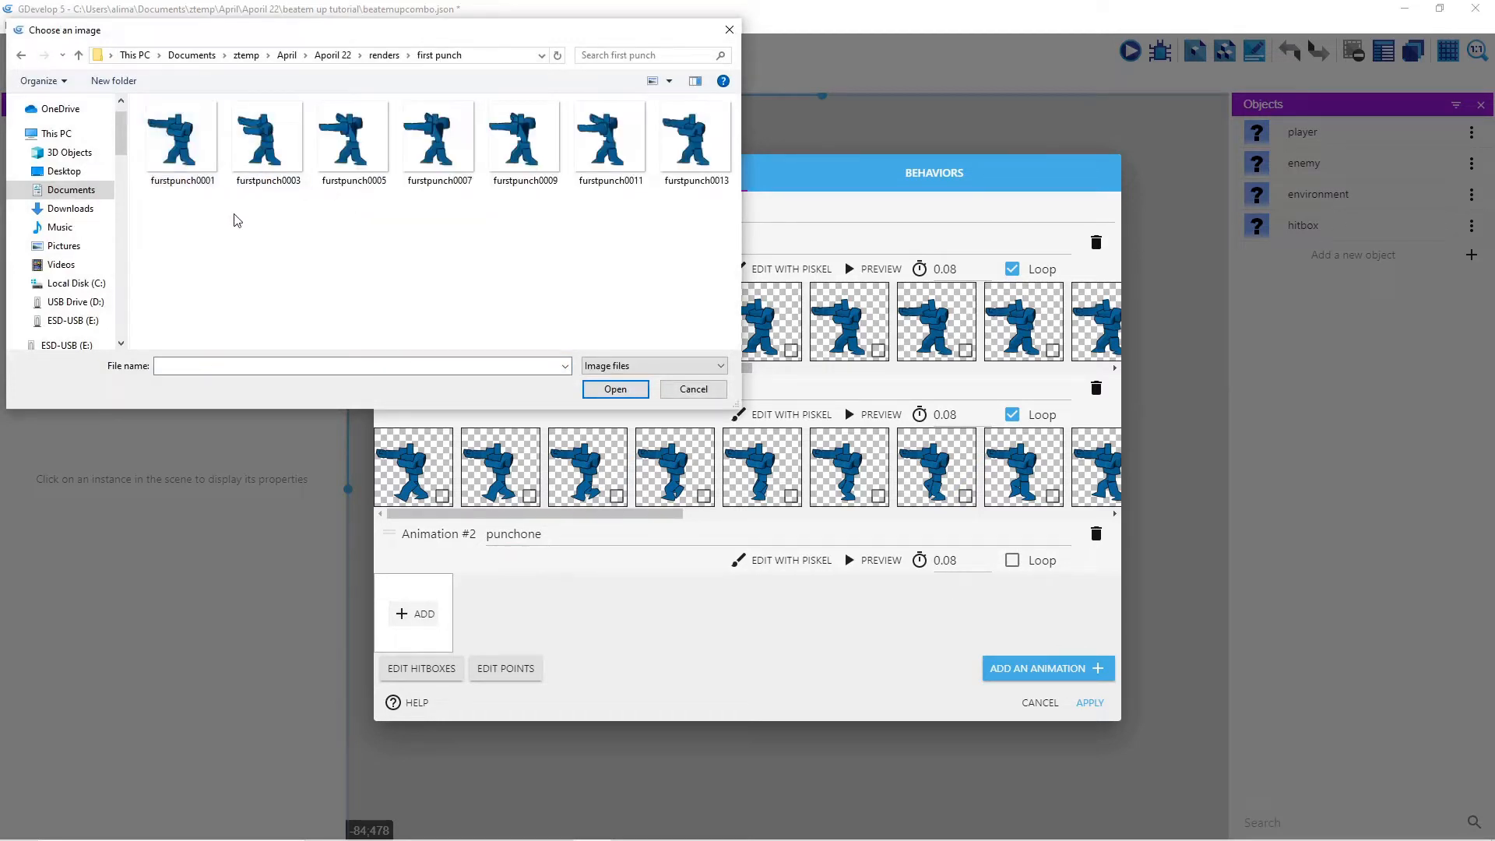
{"action": "key", "text": "ctrl+a"}
{"action": "left_click", "coordinate": [615, 389]}
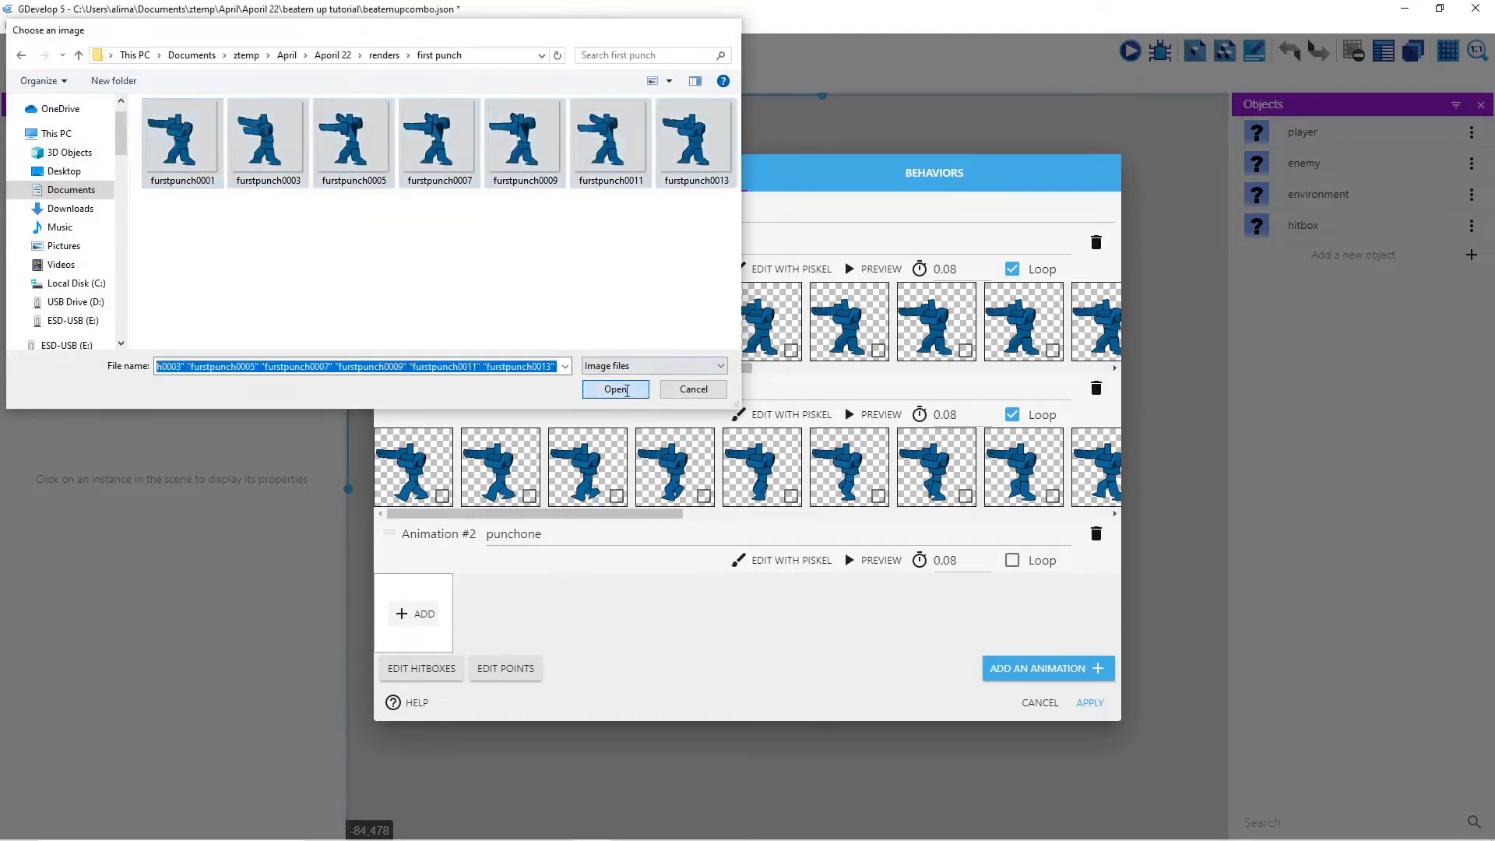
{"action": "left_click", "coordinate": [864, 433]}
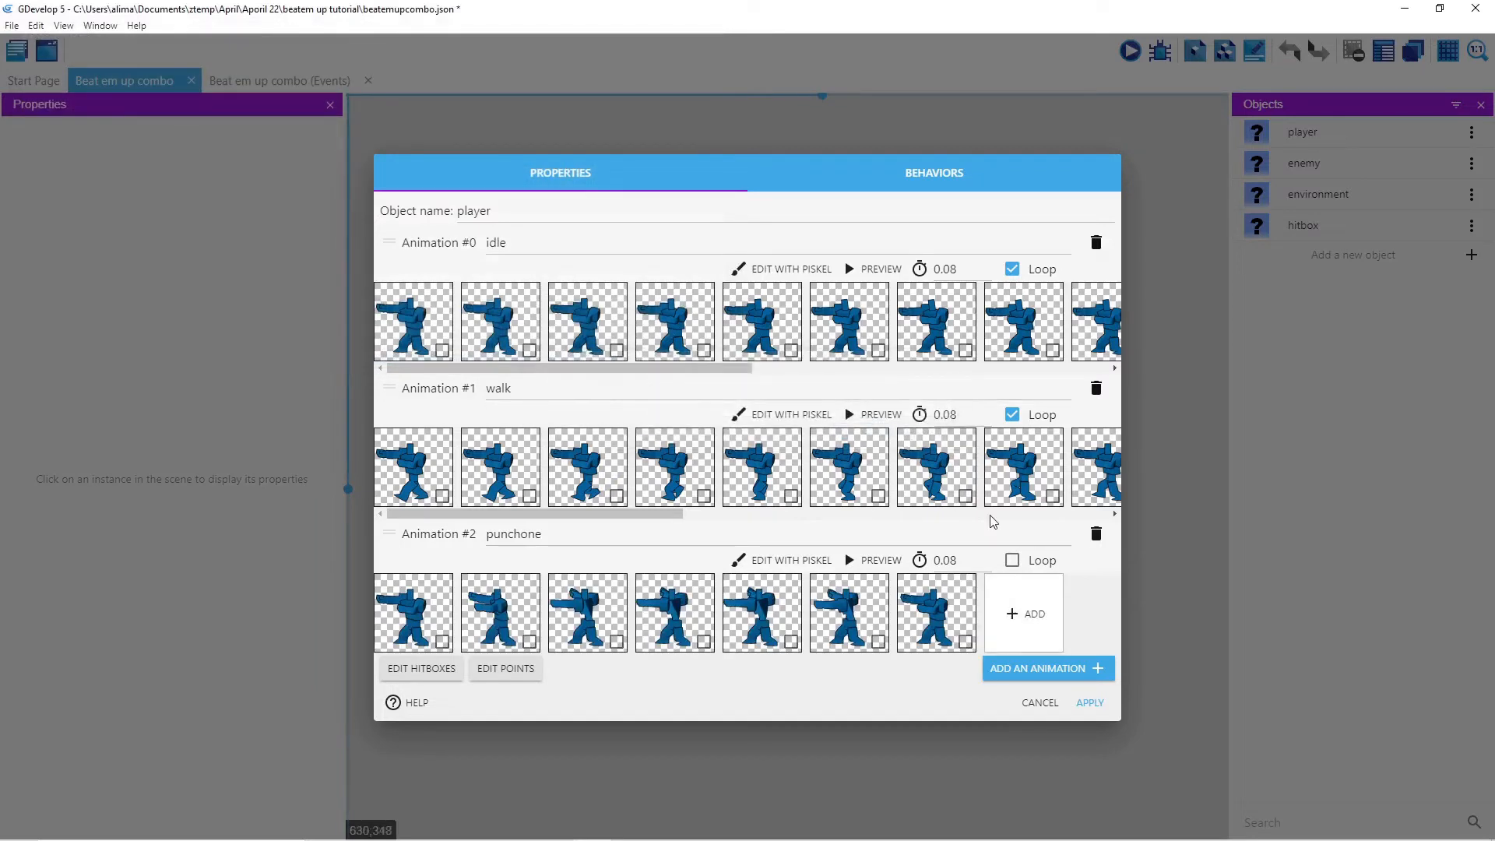
Step: Add a fourth animation to the player object and name it "punchtwo"
{"action": "left_click", "coordinate": [1007, 676]}
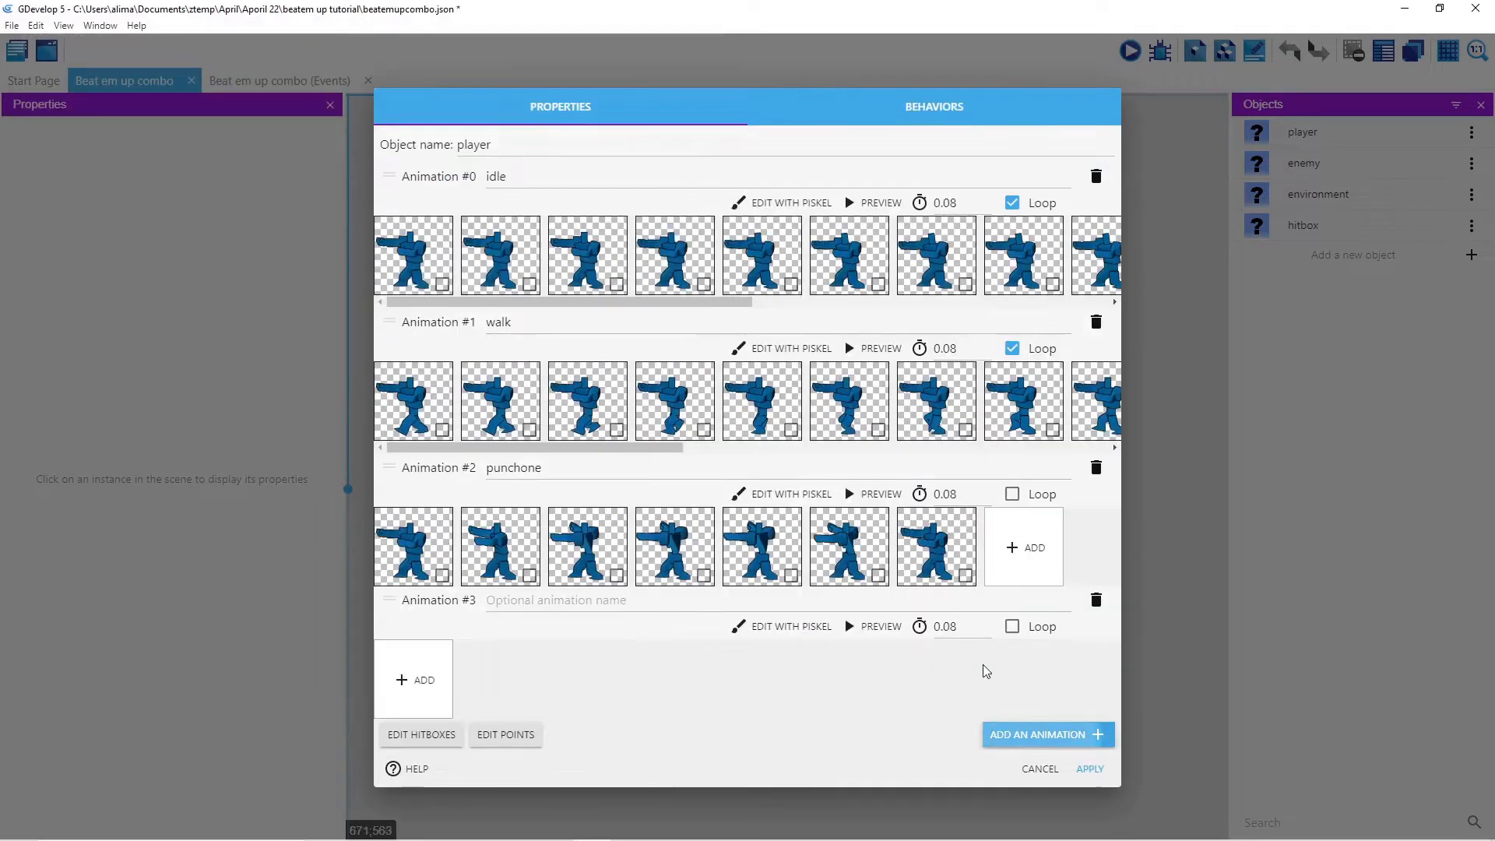
{"action": "left_click", "coordinate": [532, 593]}
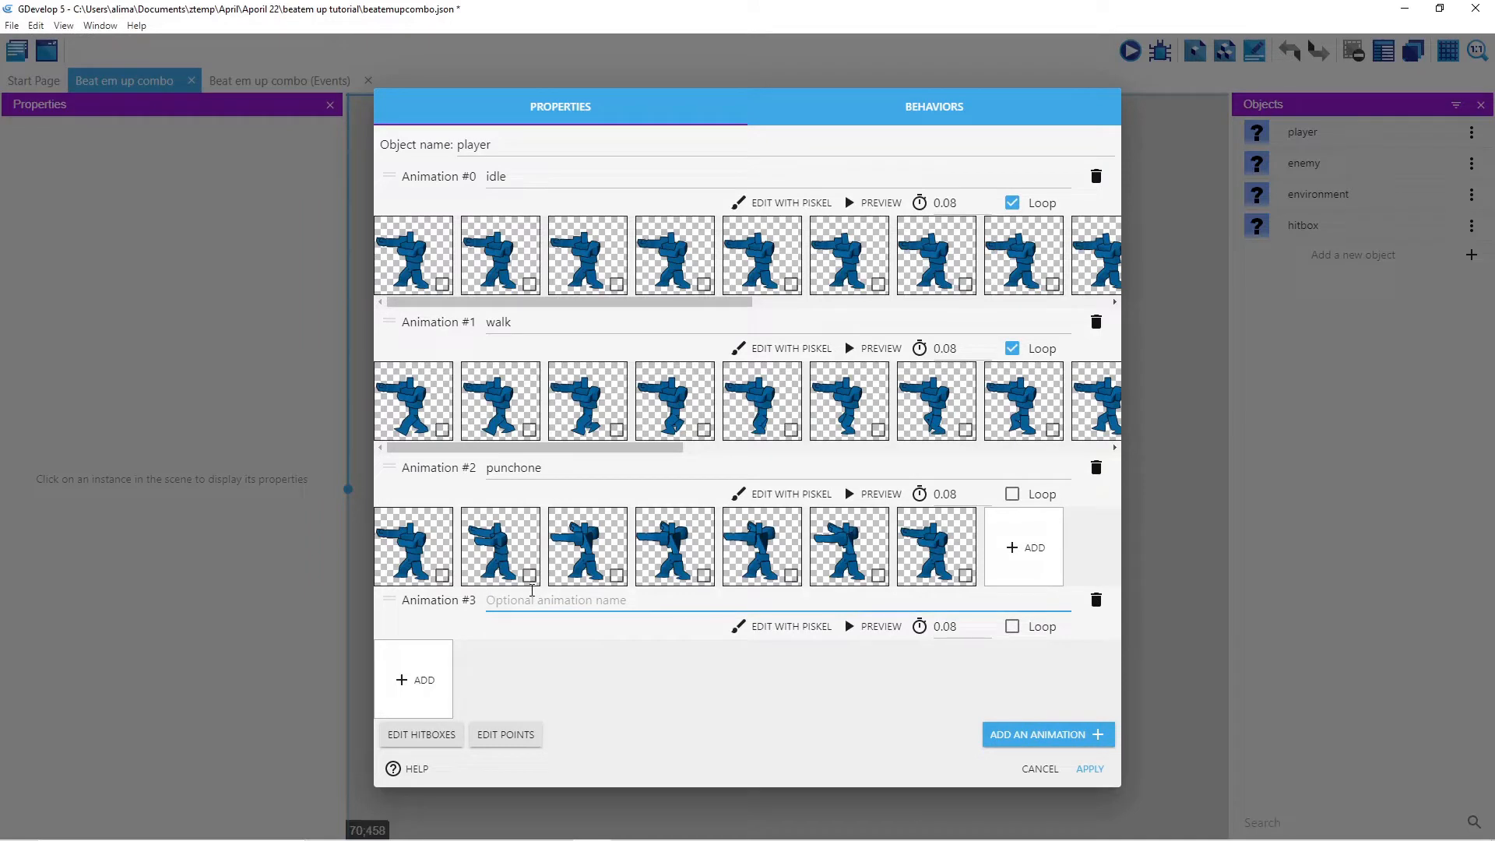
{"action": "type", "text": "punchtwo"}
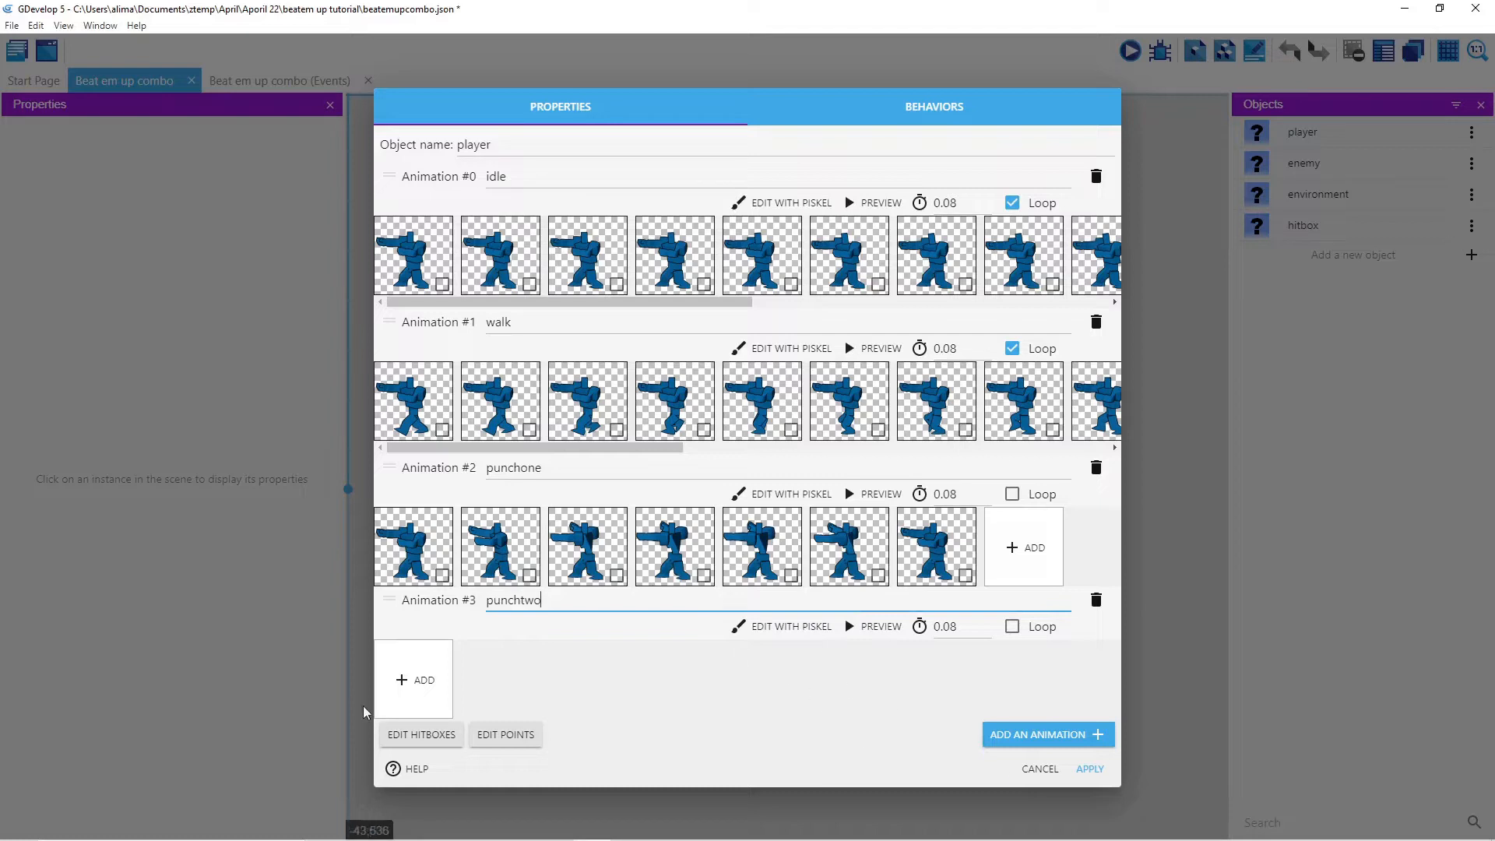
Step: Import all secondpunch images from the second punch folder in renders as punchtwo frames, copying them into the project folder
{"action": "left_click", "coordinate": [409, 679]}
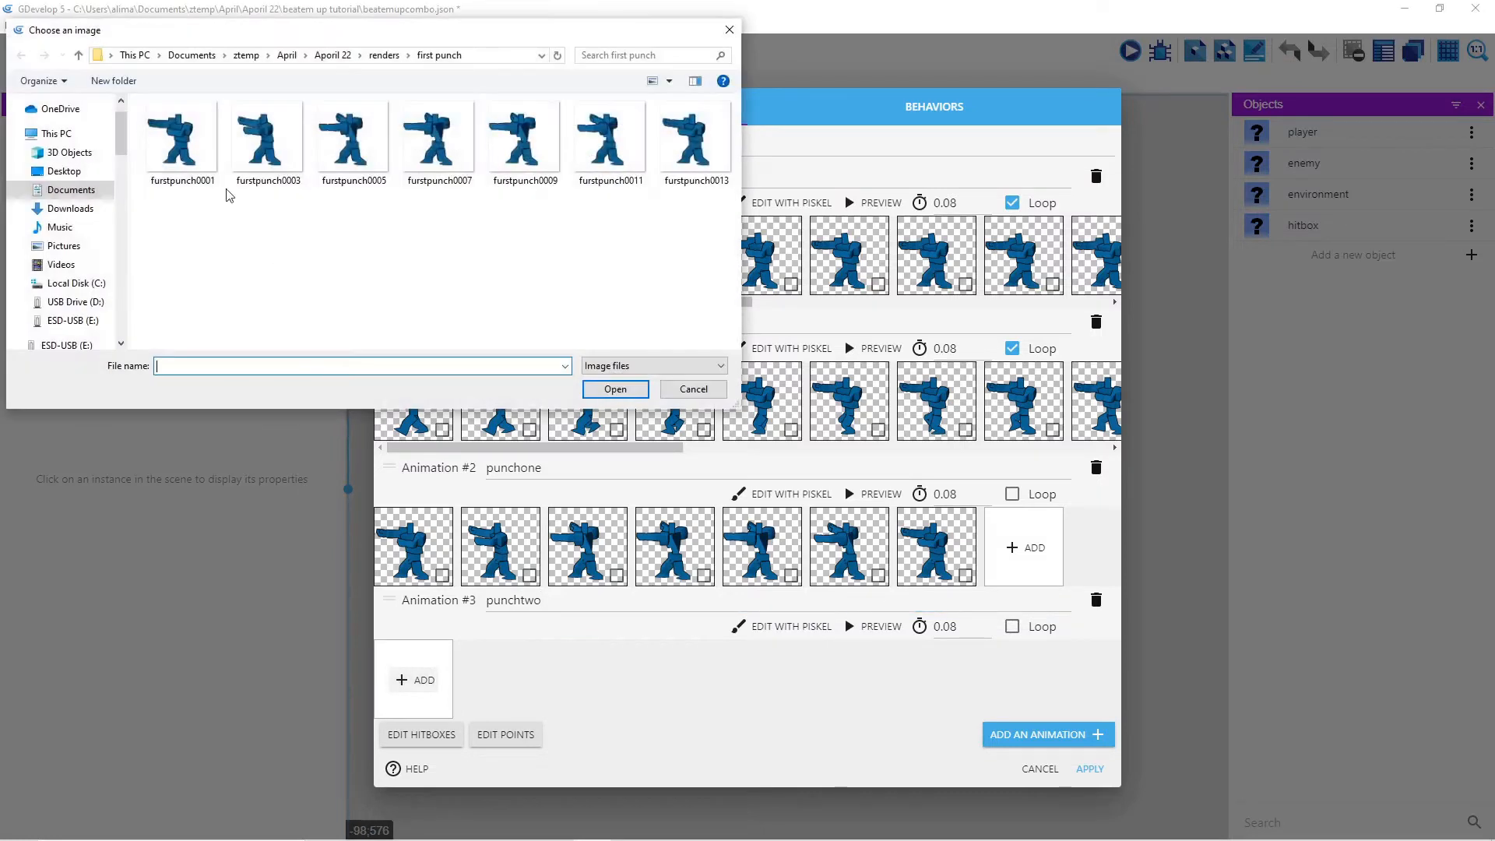
{"action": "left_click", "coordinate": [78, 55]}
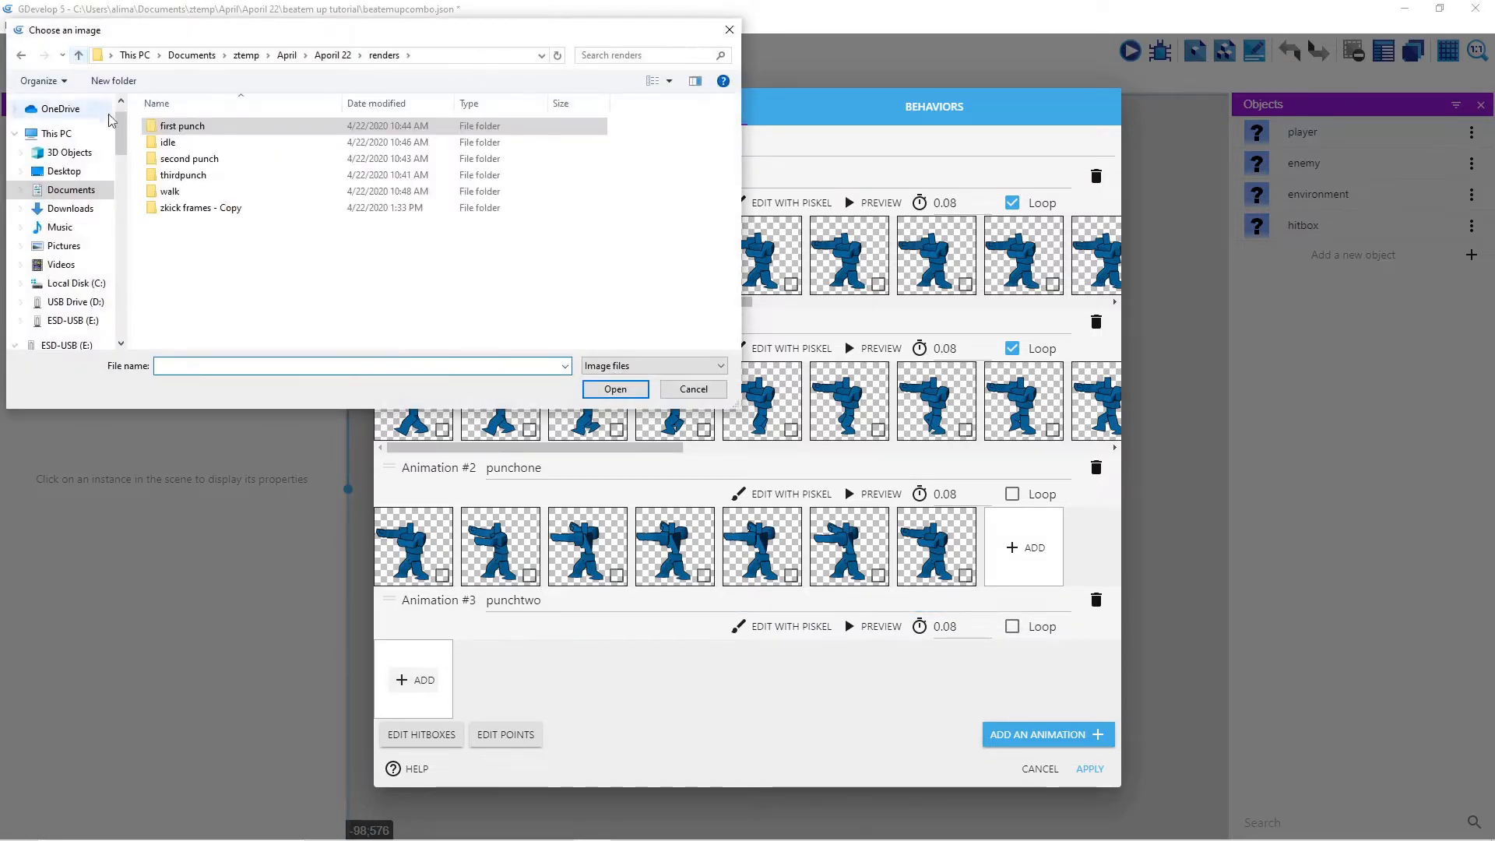
{"action": "double_click", "coordinate": [190, 158]}
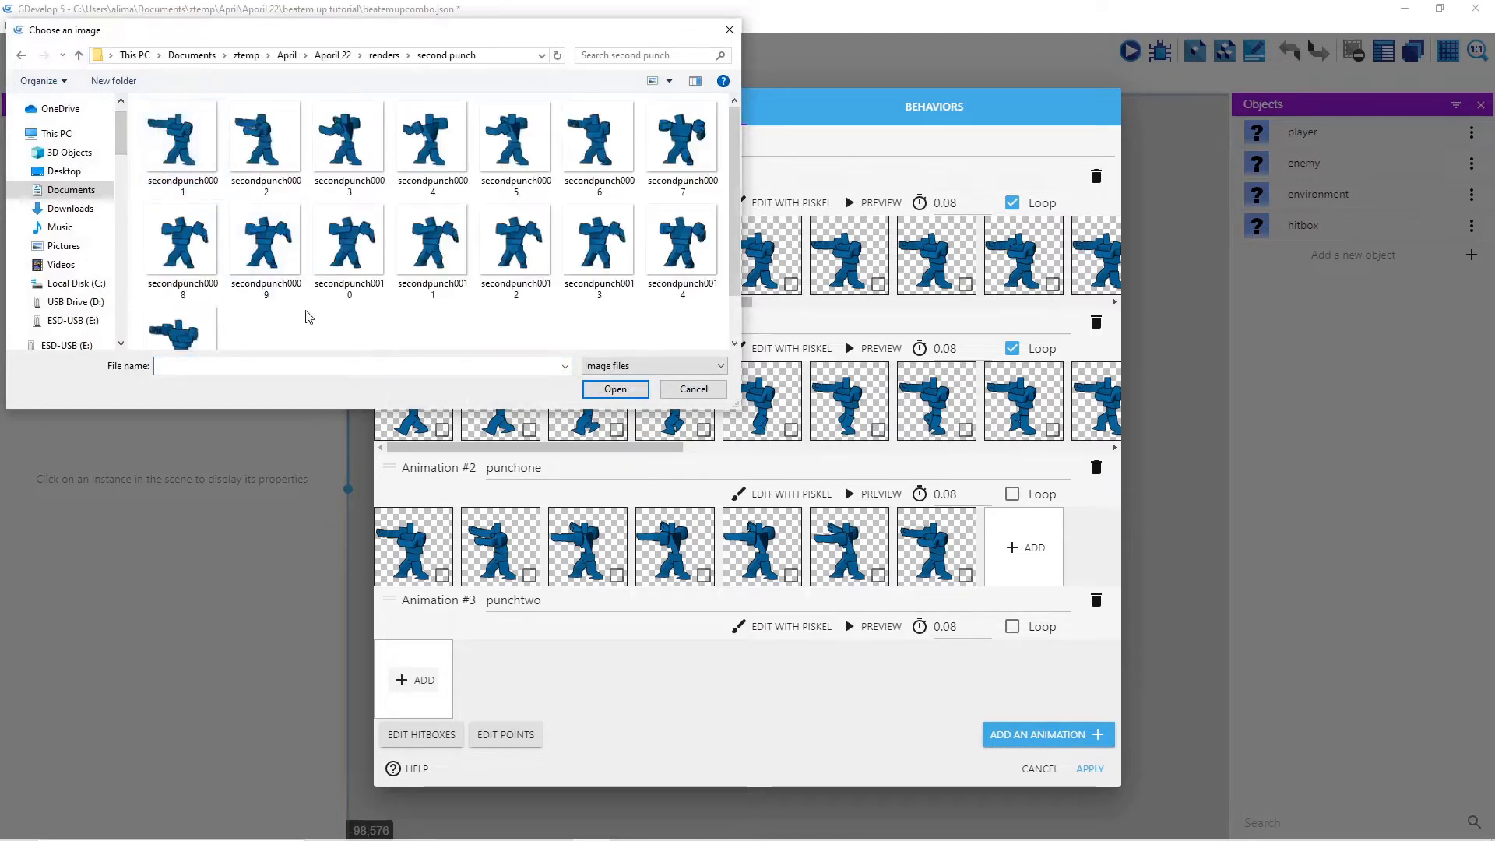
{"action": "key", "text": "ctrl+a"}
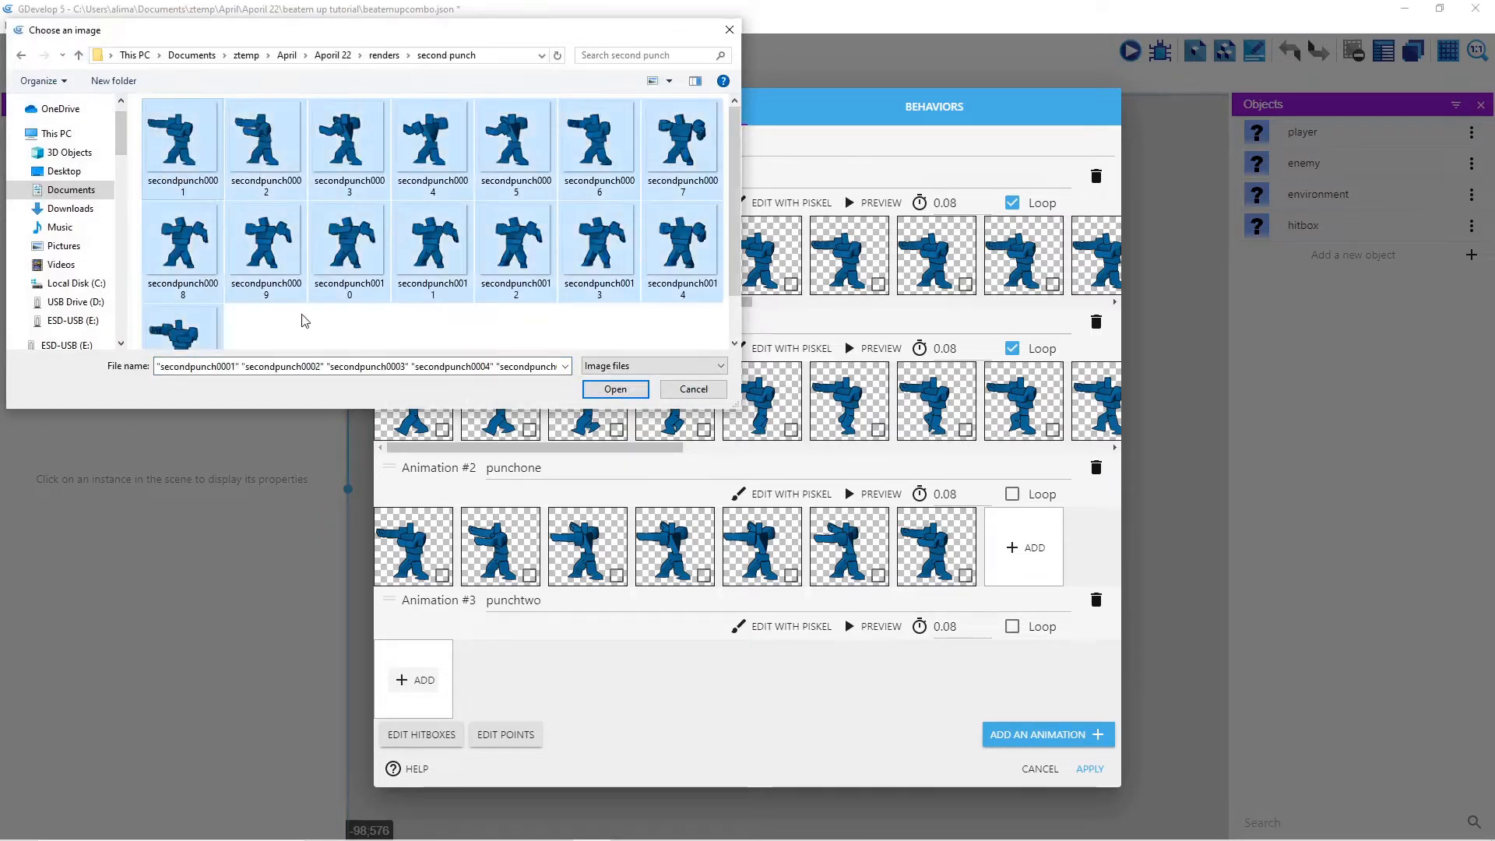
{"action": "left_click", "coordinate": [604, 389]}
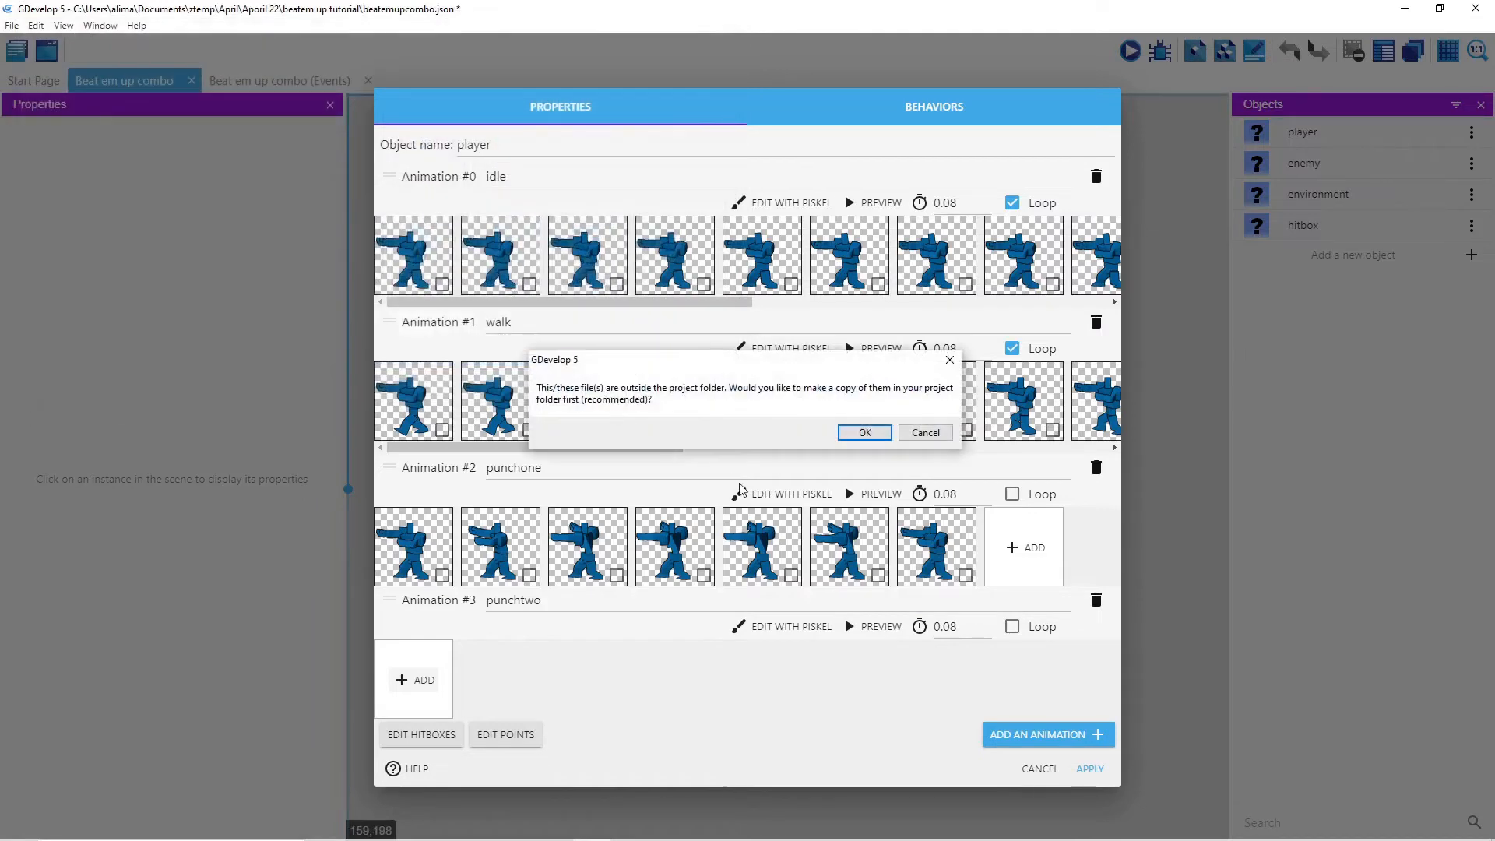
{"action": "left_click", "coordinate": [860, 430]}
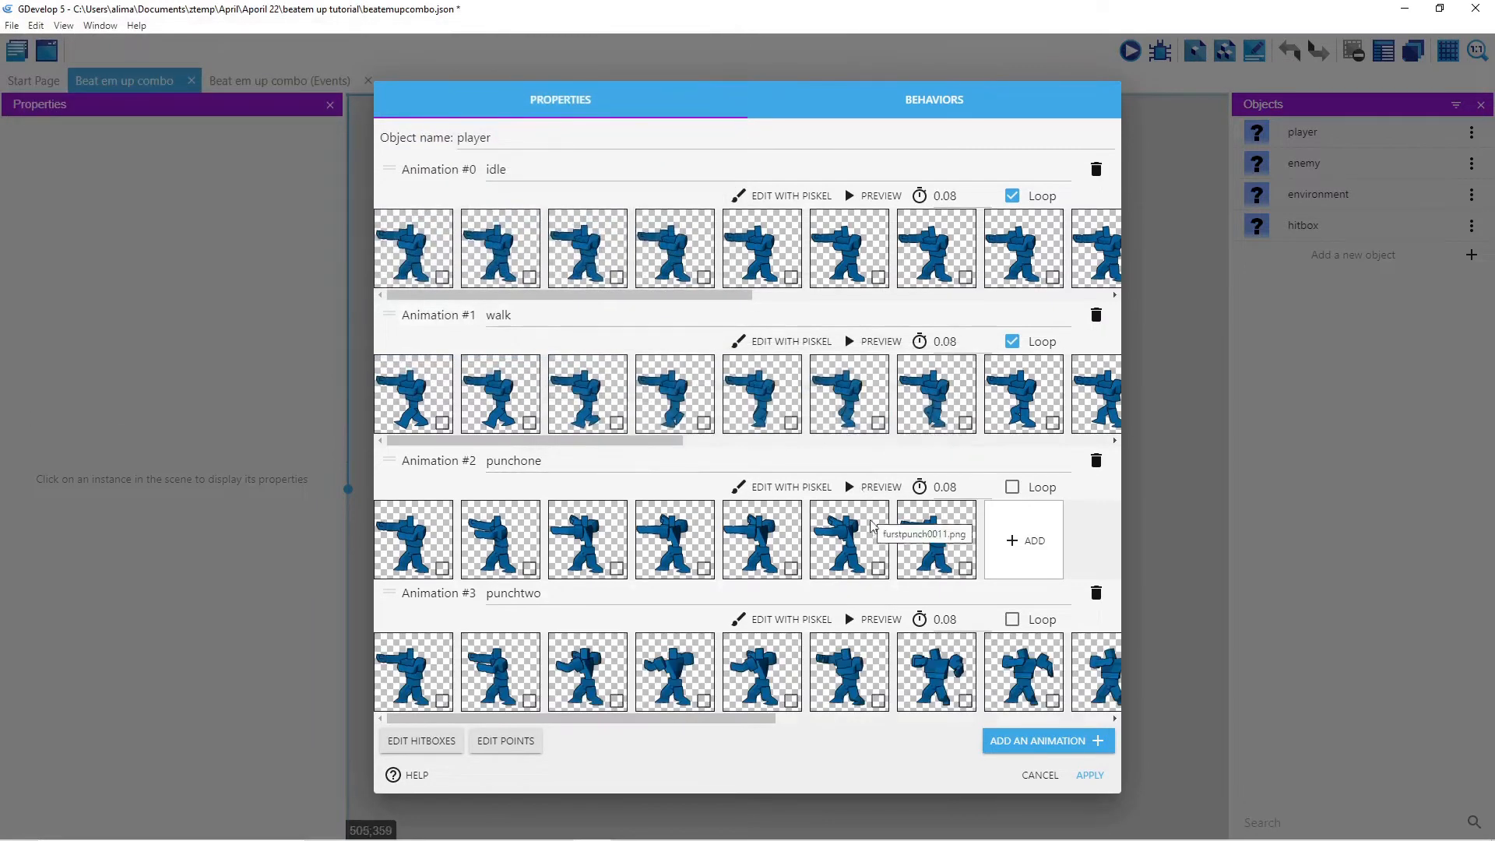
Step: Add a fifth animation to the player object and name it "punchthree"
{"action": "left_click", "coordinate": [989, 741]}
{"action": "scroll", "coordinate": [743, 669], "scroll_direction": "down", "scroll_amount": 3}
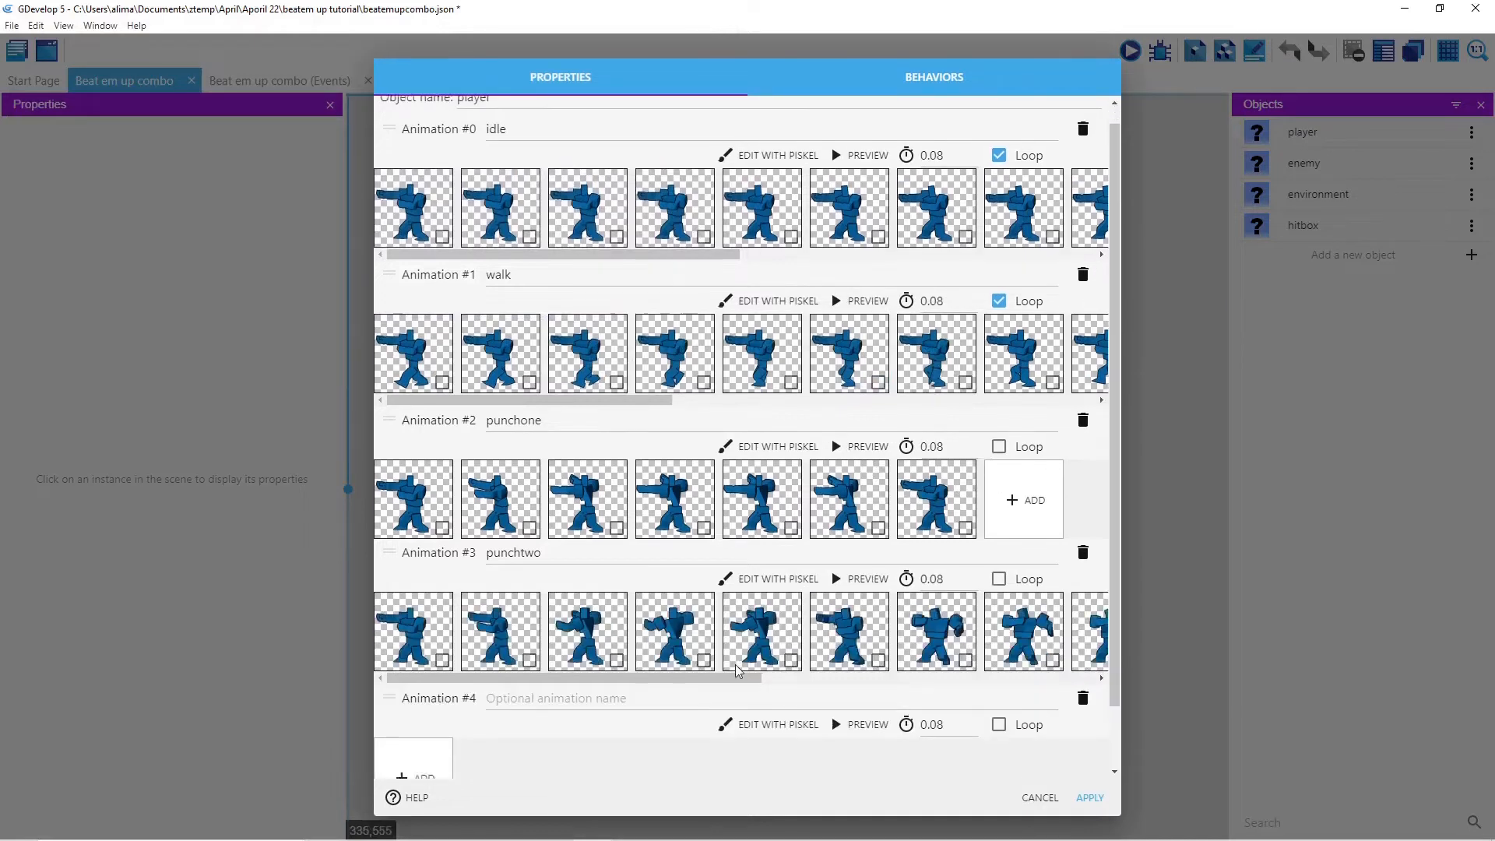
{"action": "left_click", "coordinate": [581, 631]}
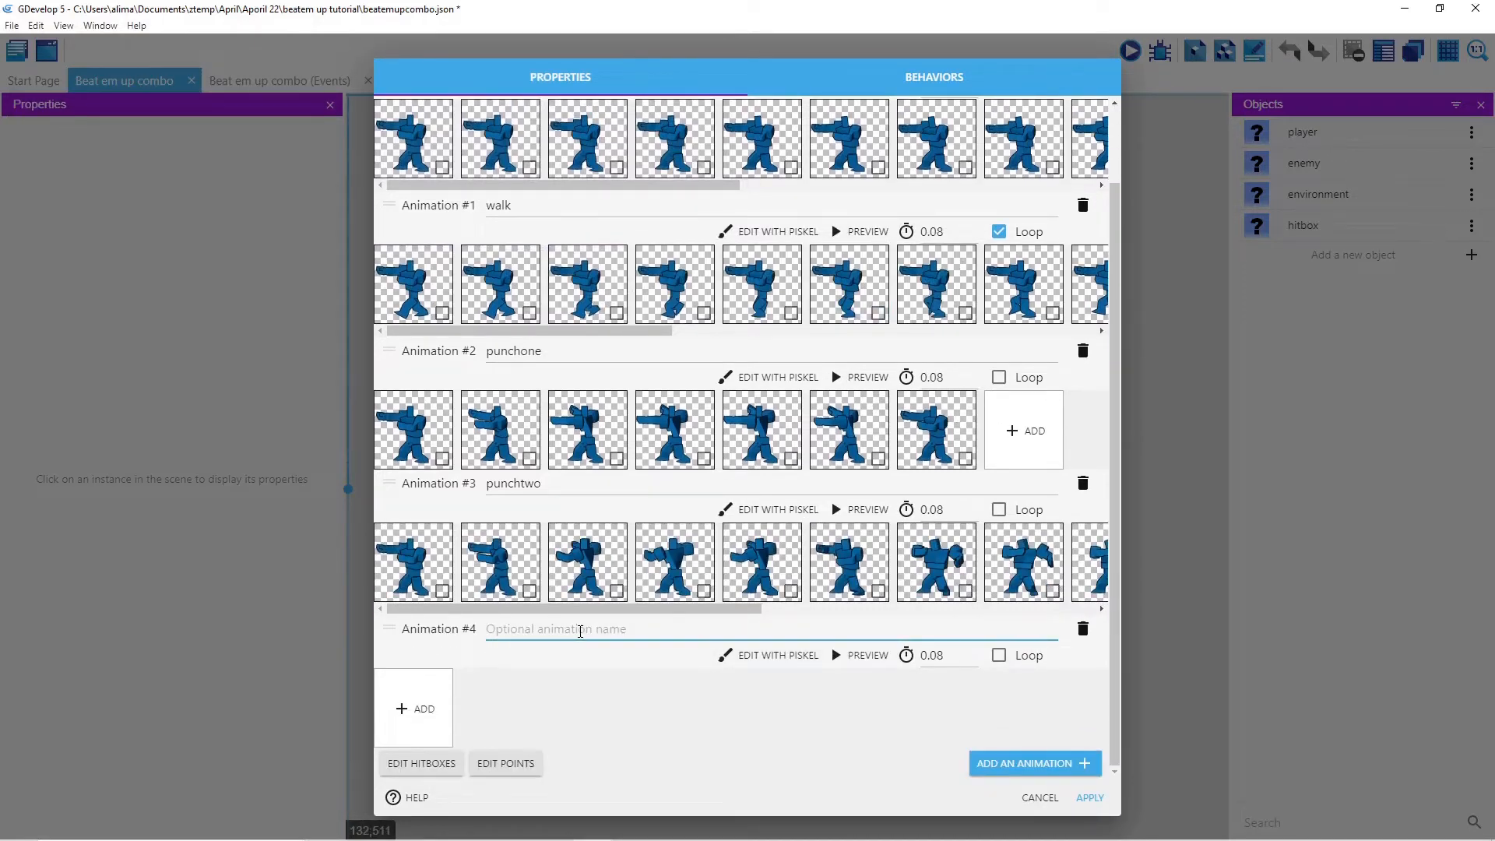
{"action": "type", "text": "punchthree"}
Step: Import all thrdpunch images from the thirdpunch folder in renders as punchthree frames, copying them into the project folder
{"action": "left_click", "coordinate": [418, 710]}
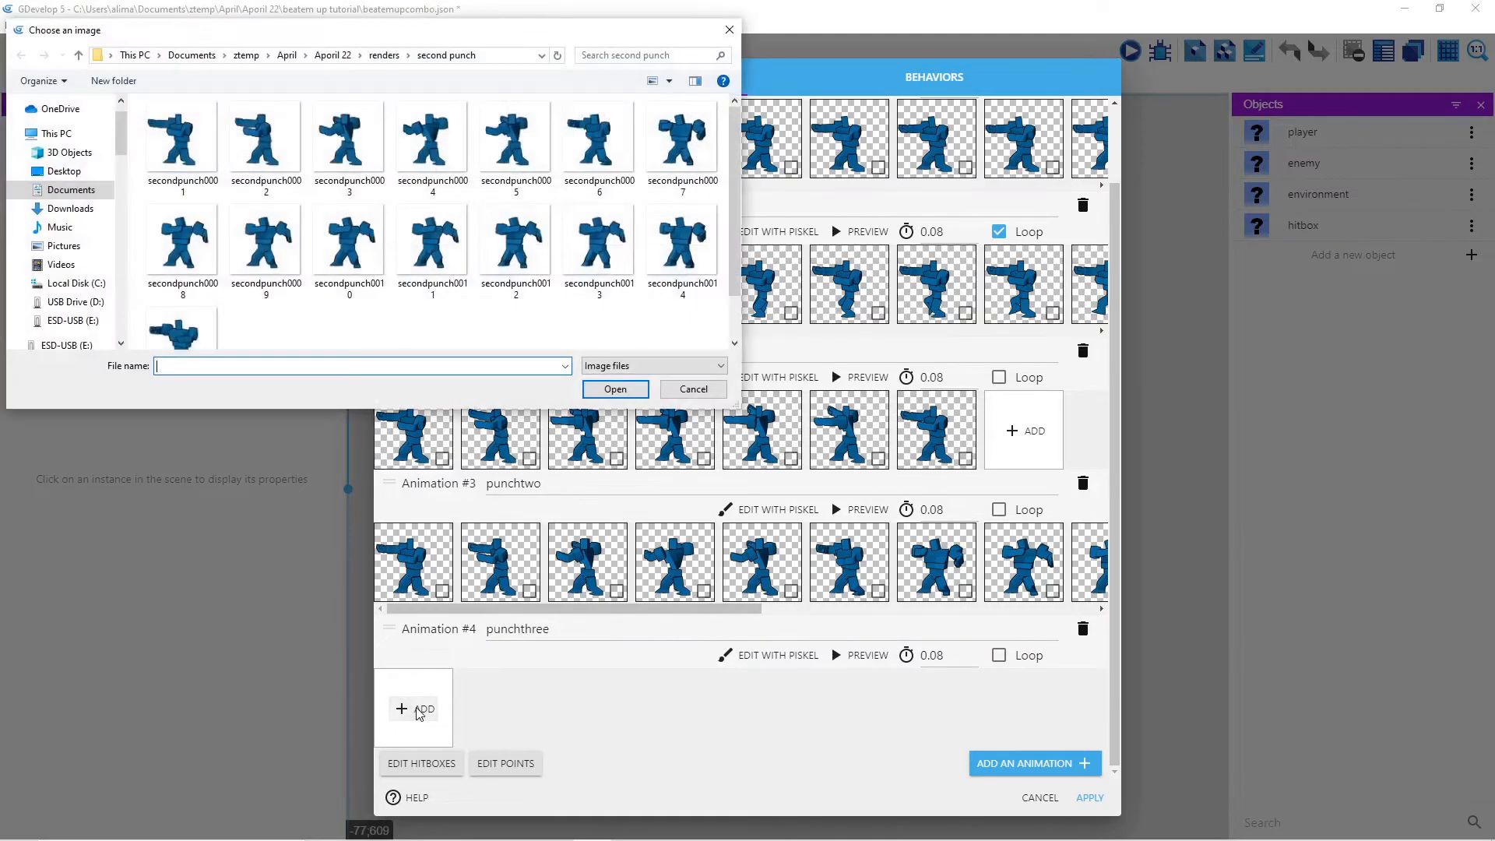
{"action": "left_click", "coordinate": [78, 55]}
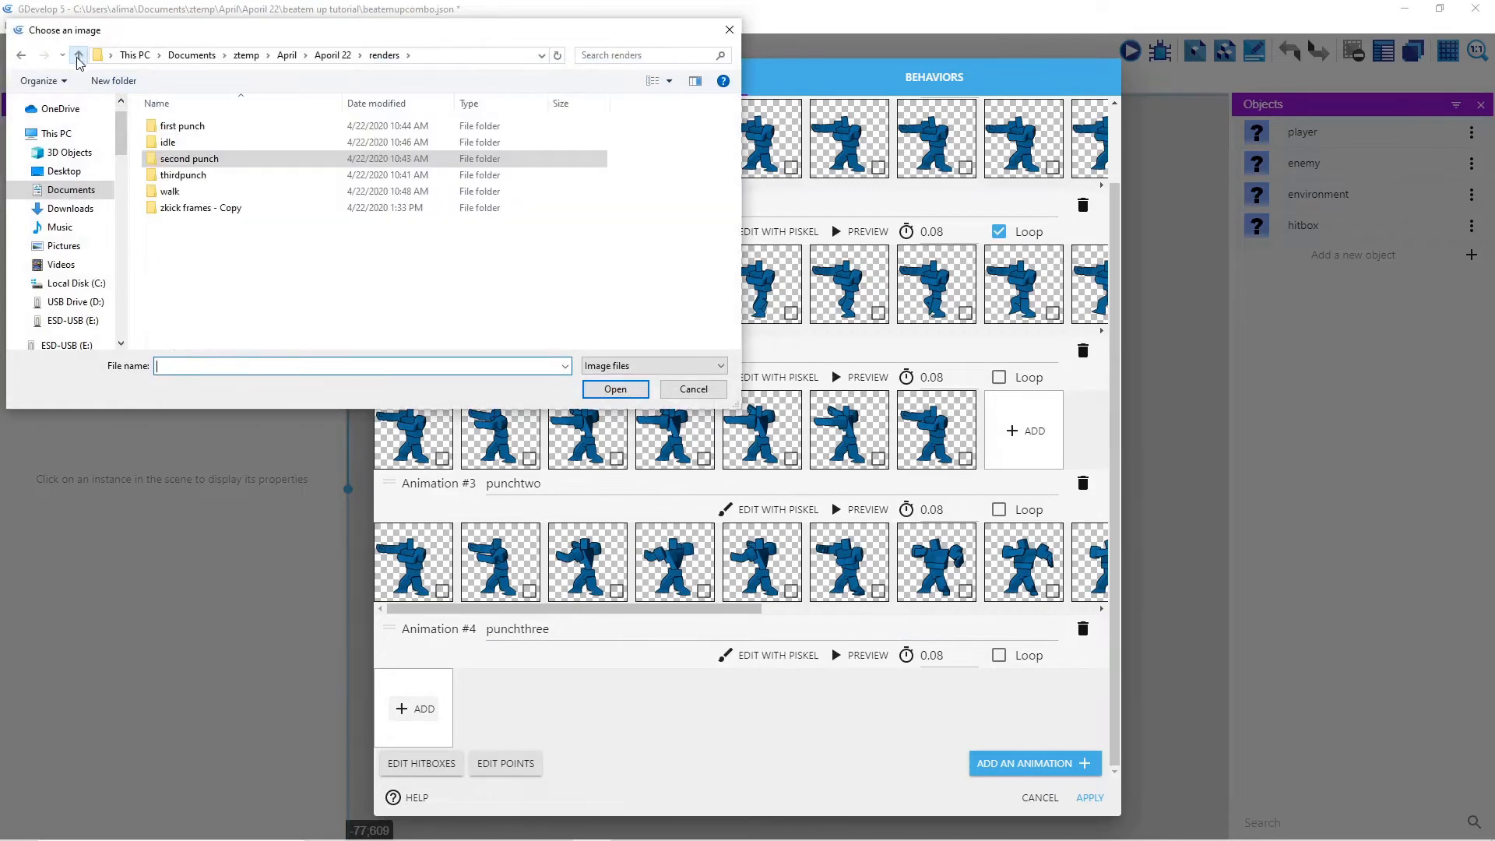
{"action": "double_click", "coordinate": [217, 176]}
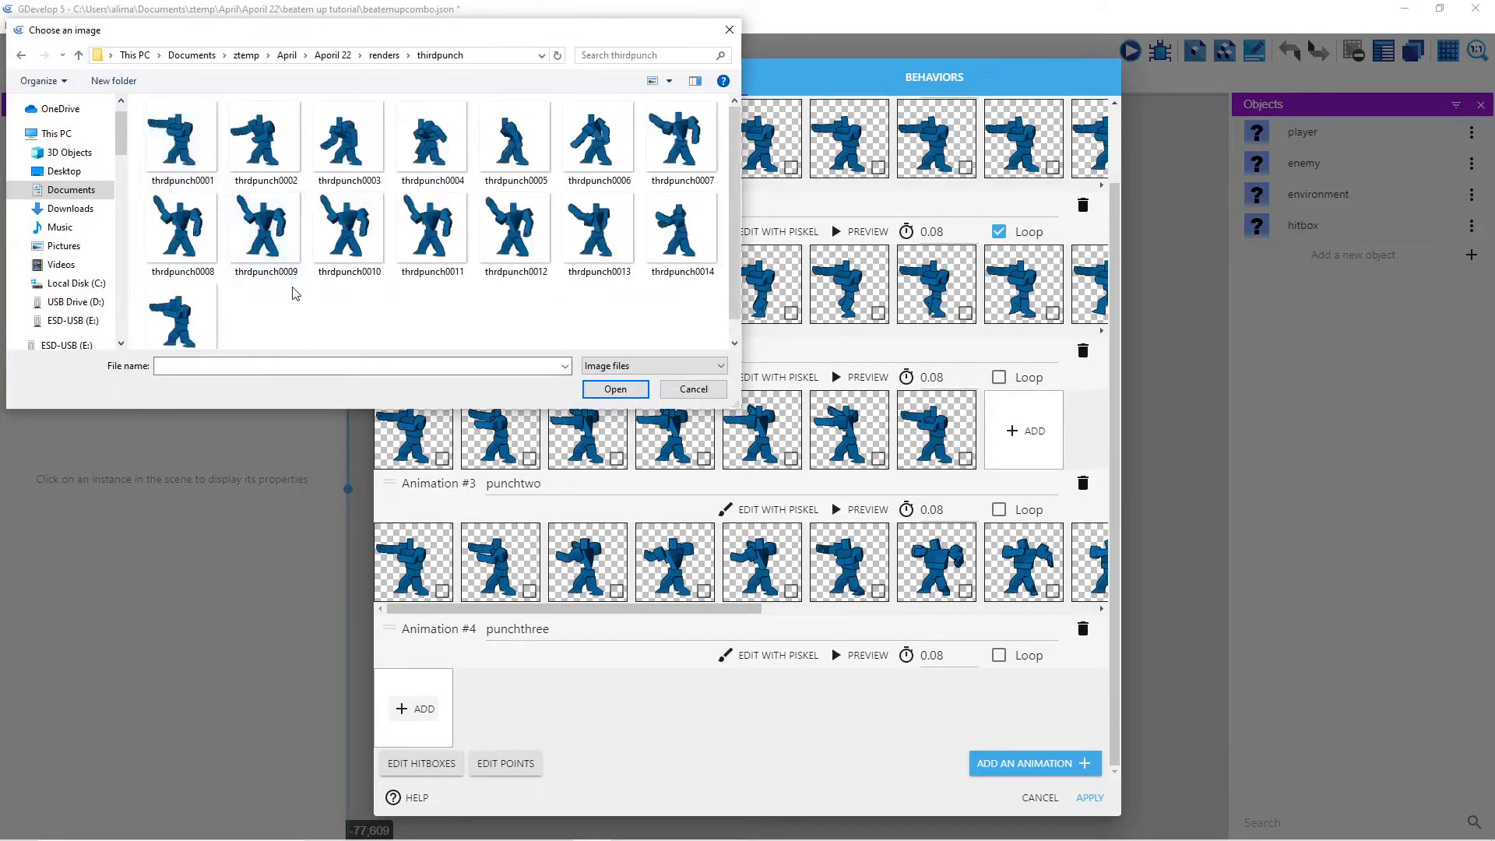
{"action": "key", "text": "ctrl+a"}
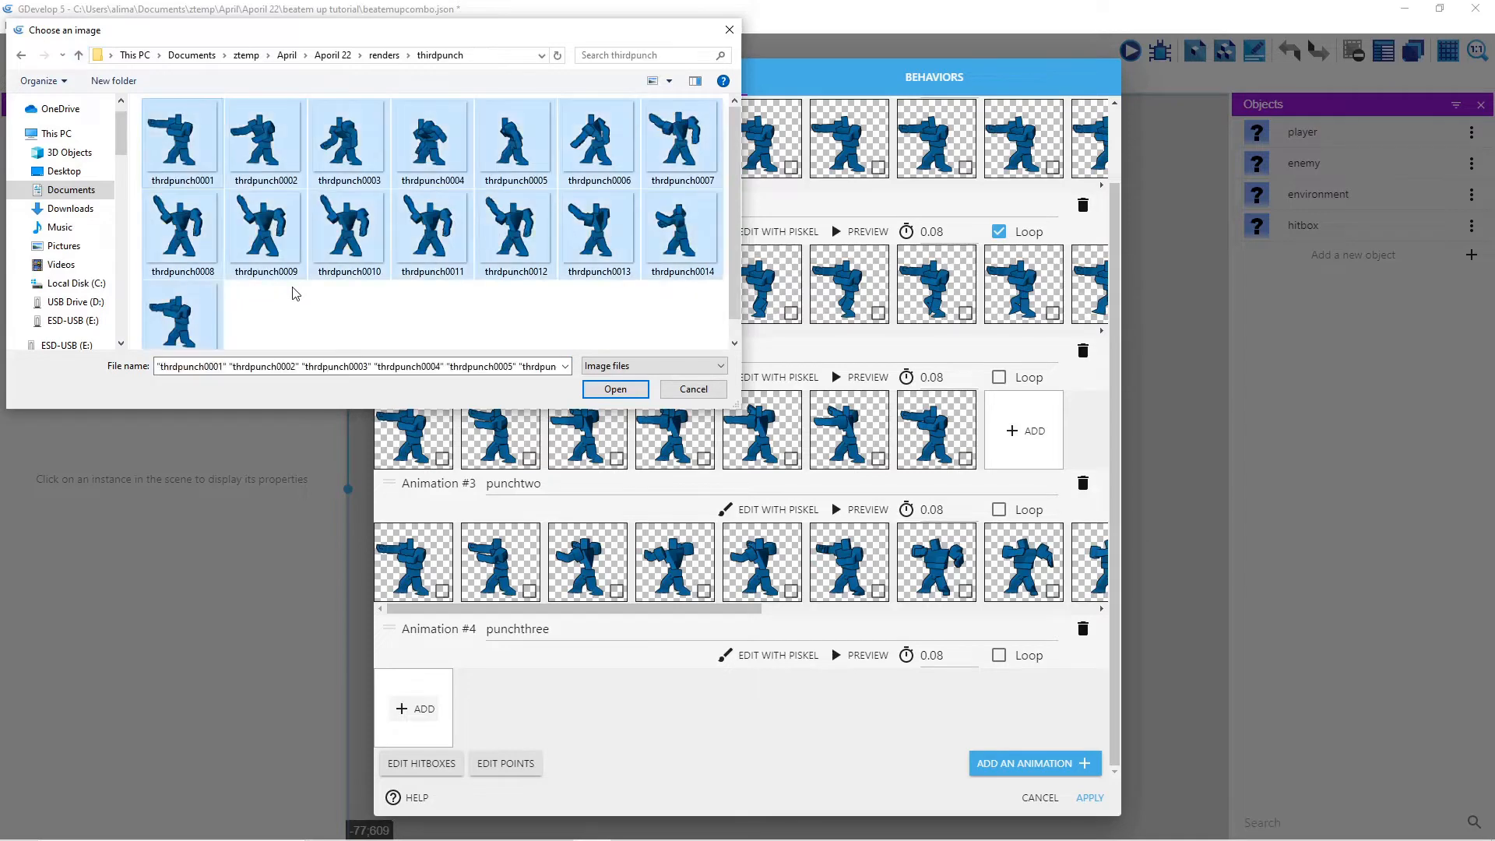
{"action": "left_click", "coordinate": [613, 388]}
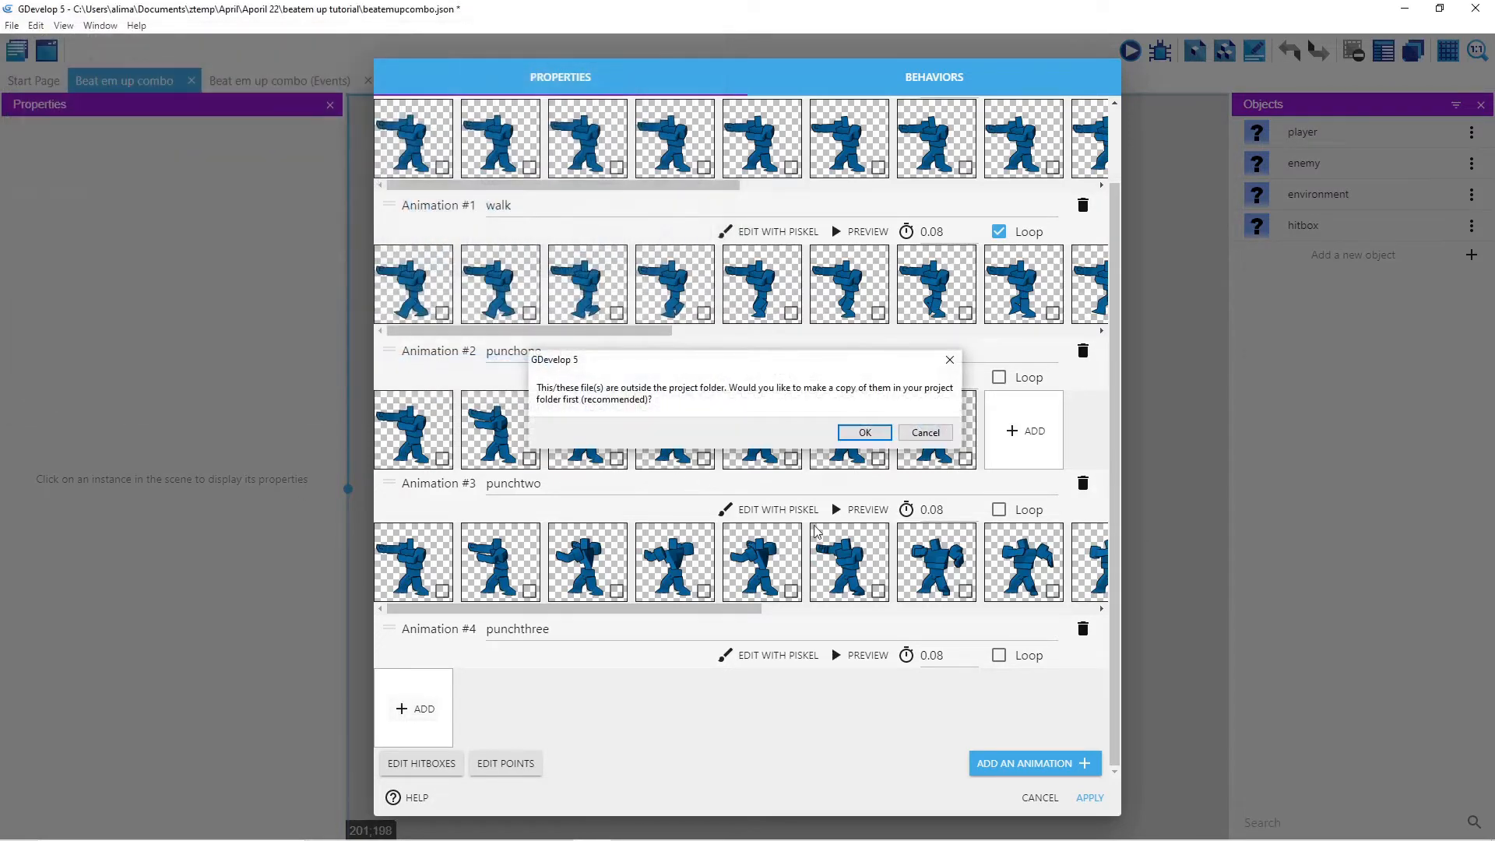
{"action": "left_click", "coordinate": [878, 433]}
Step: Add a sixth animation to the player object and name it "kick"
{"action": "scroll", "coordinate": [895, 464], "scroll_direction": "down", "scroll_amount": 2}
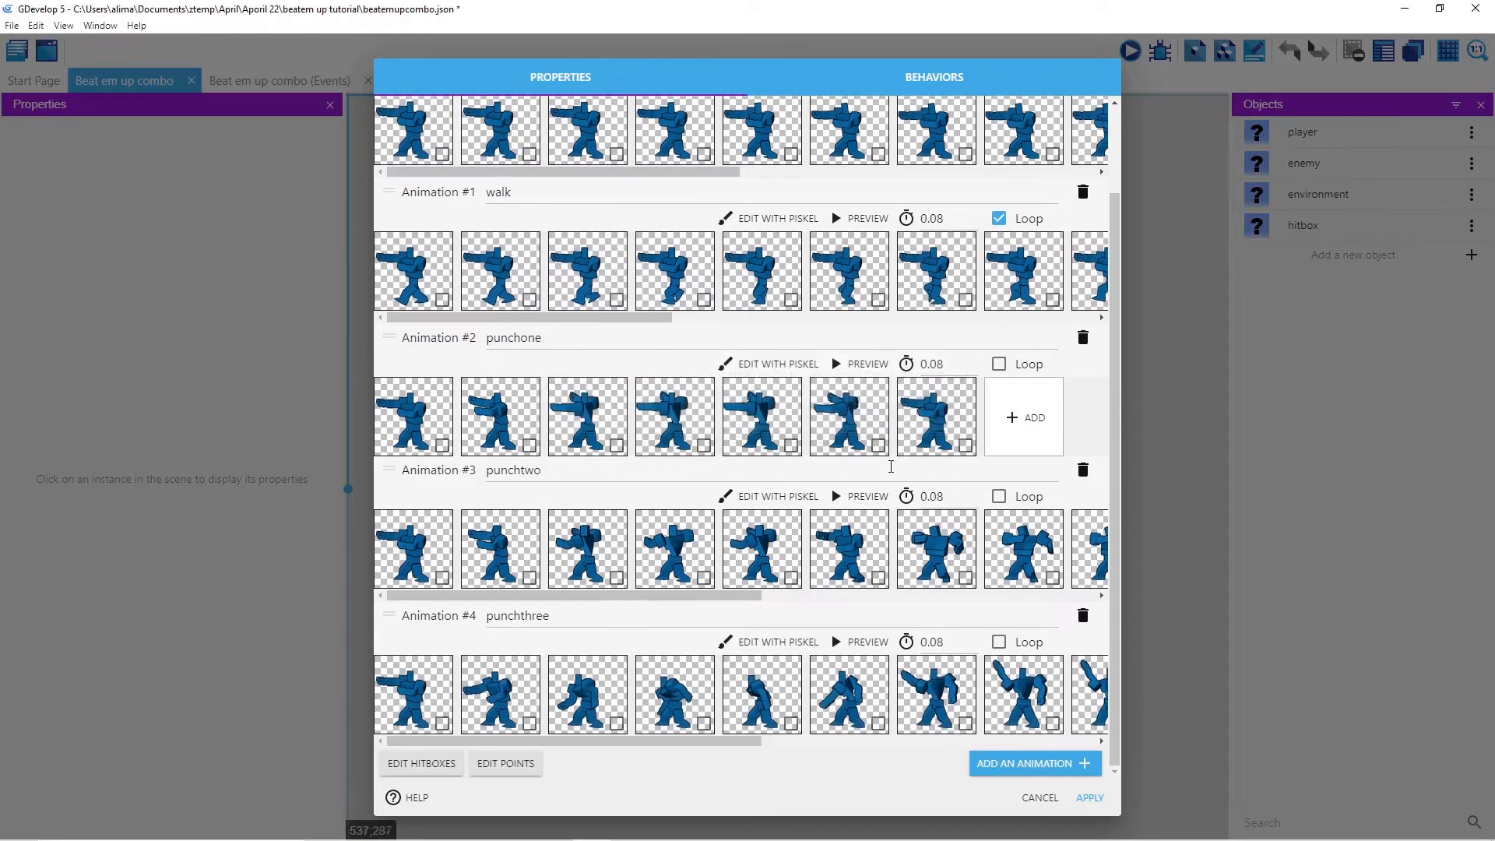
{"action": "left_click", "coordinate": [1079, 761]}
{"action": "scroll", "coordinate": [886, 673], "scroll_direction": "down", "scroll_amount": 2}
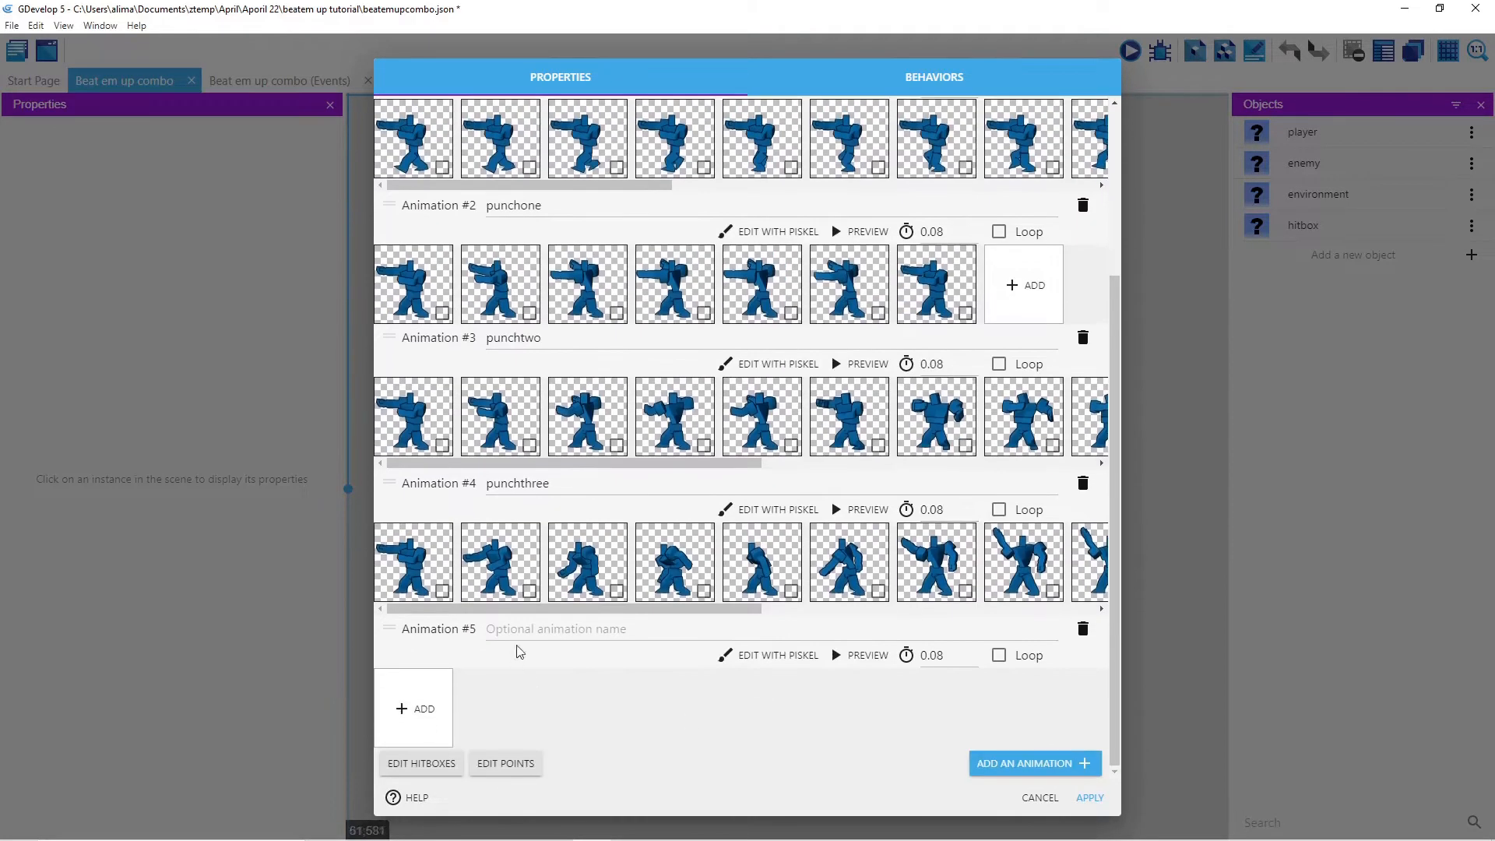
{"action": "left_click", "coordinate": [520, 629]}
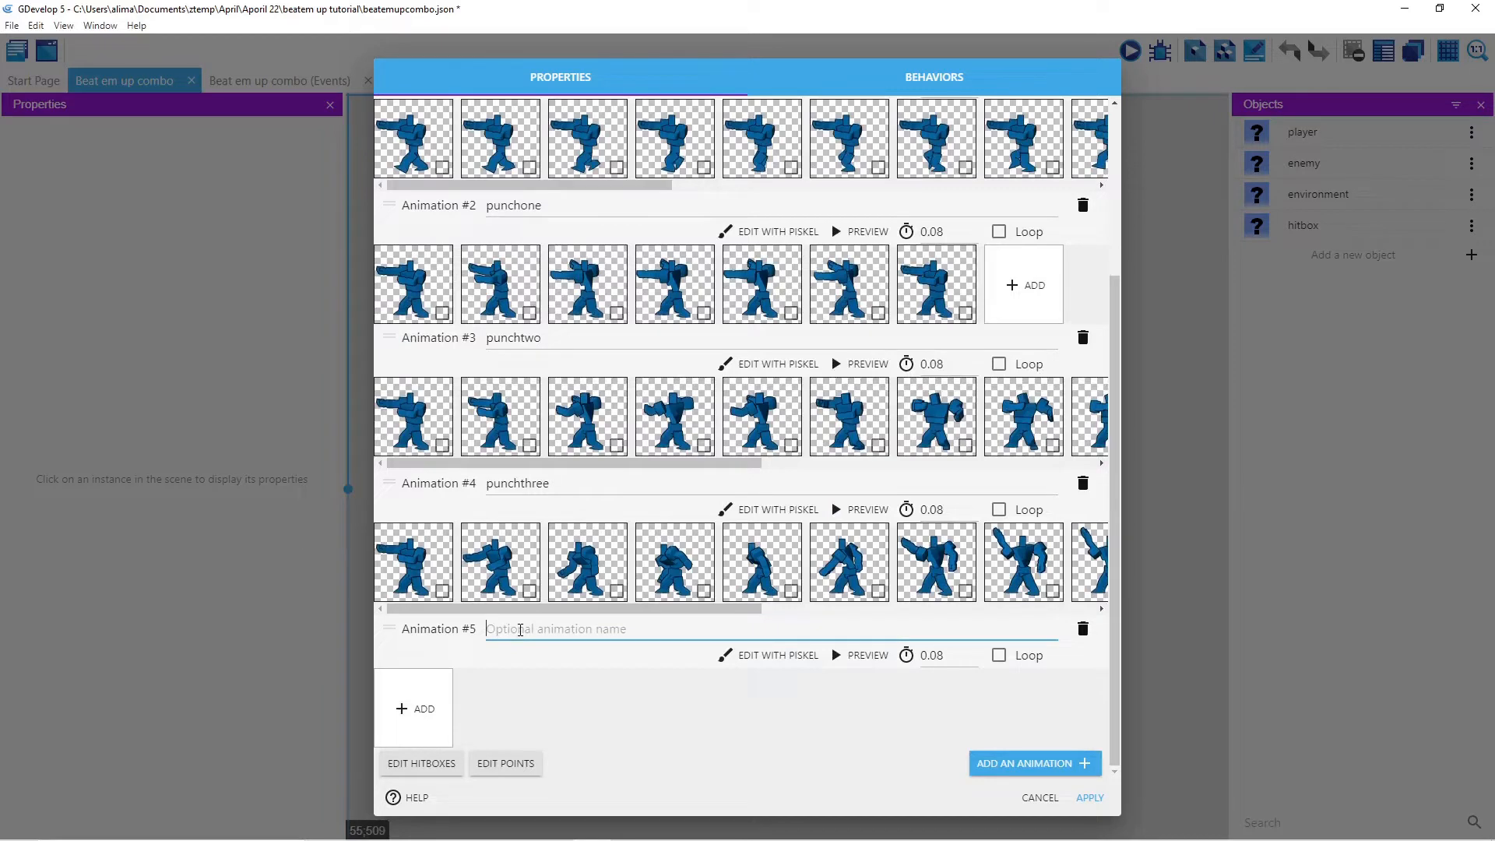
{"action": "type", "text": "kick"}
Step: Import all kick images from the "zkick frames - Copy" folder in renders as kick frames, copying them into the project folder
{"action": "left_click", "coordinate": [422, 710]}
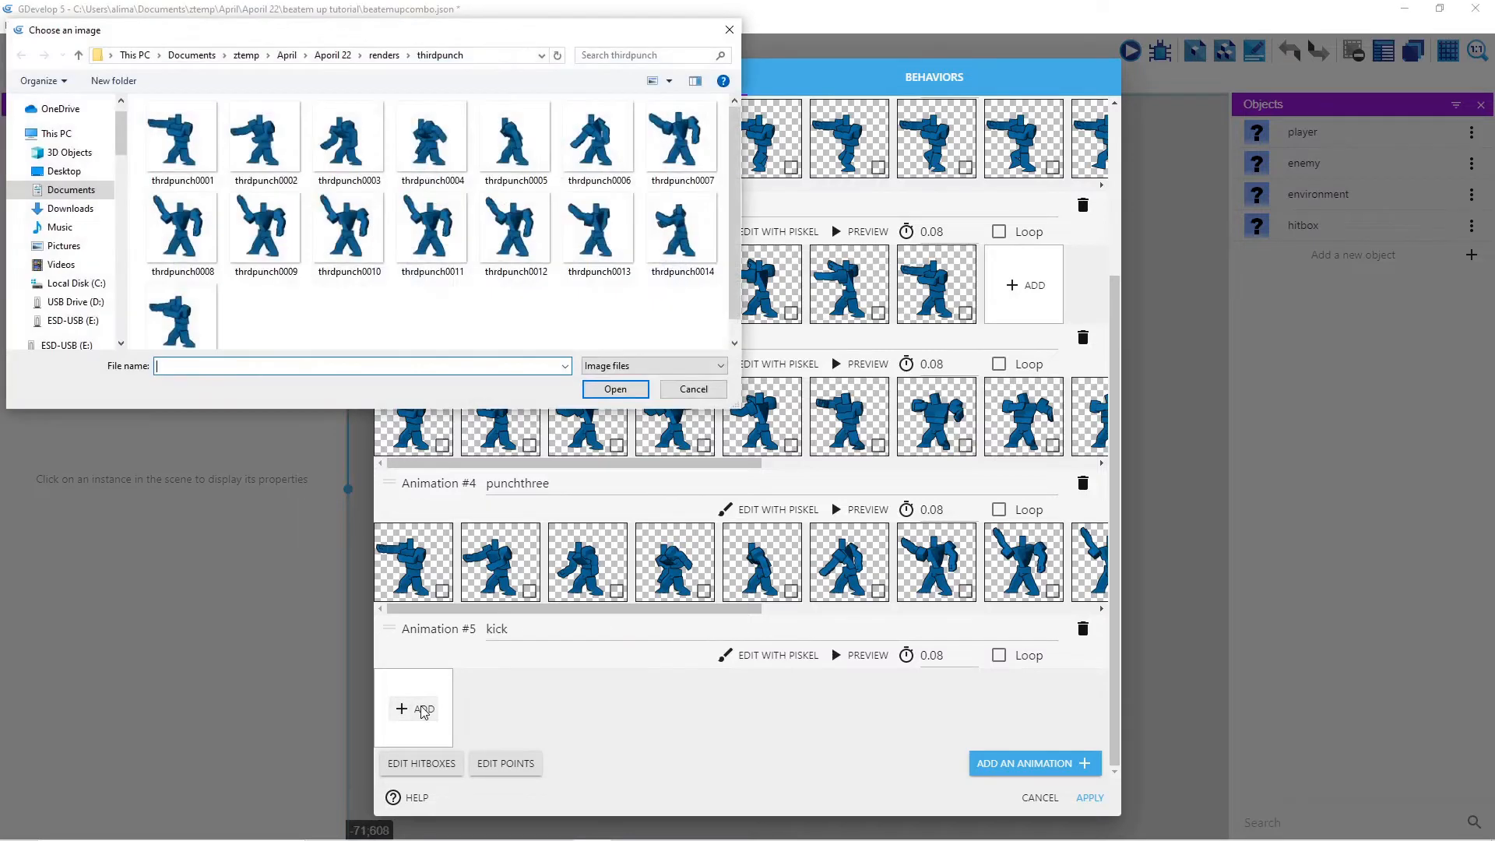
{"action": "left_click", "coordinate": [80, 56]}
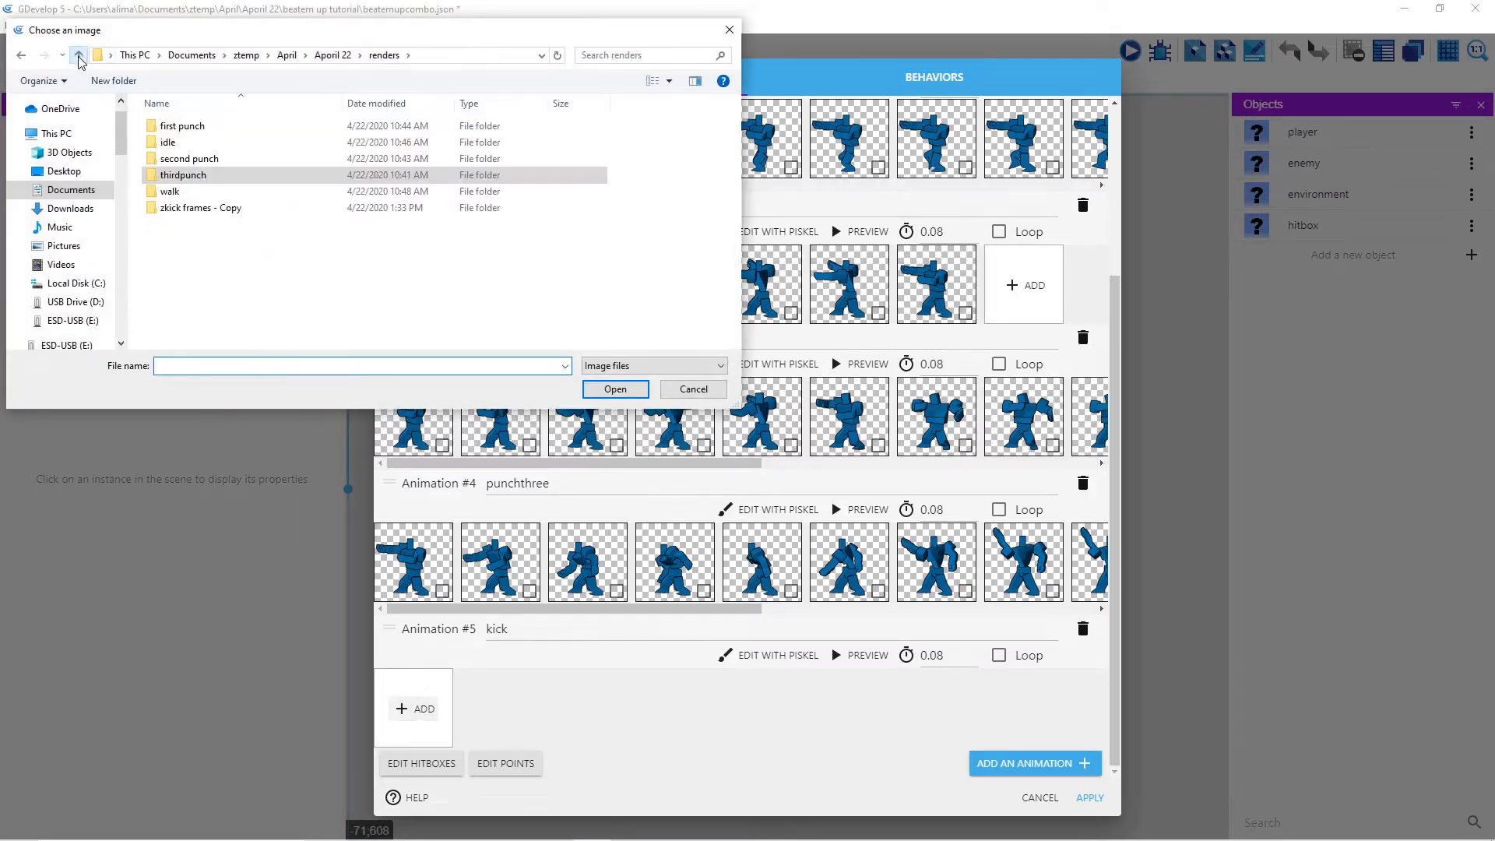
{"action": "double_click", "coordinate": [261, 214]}
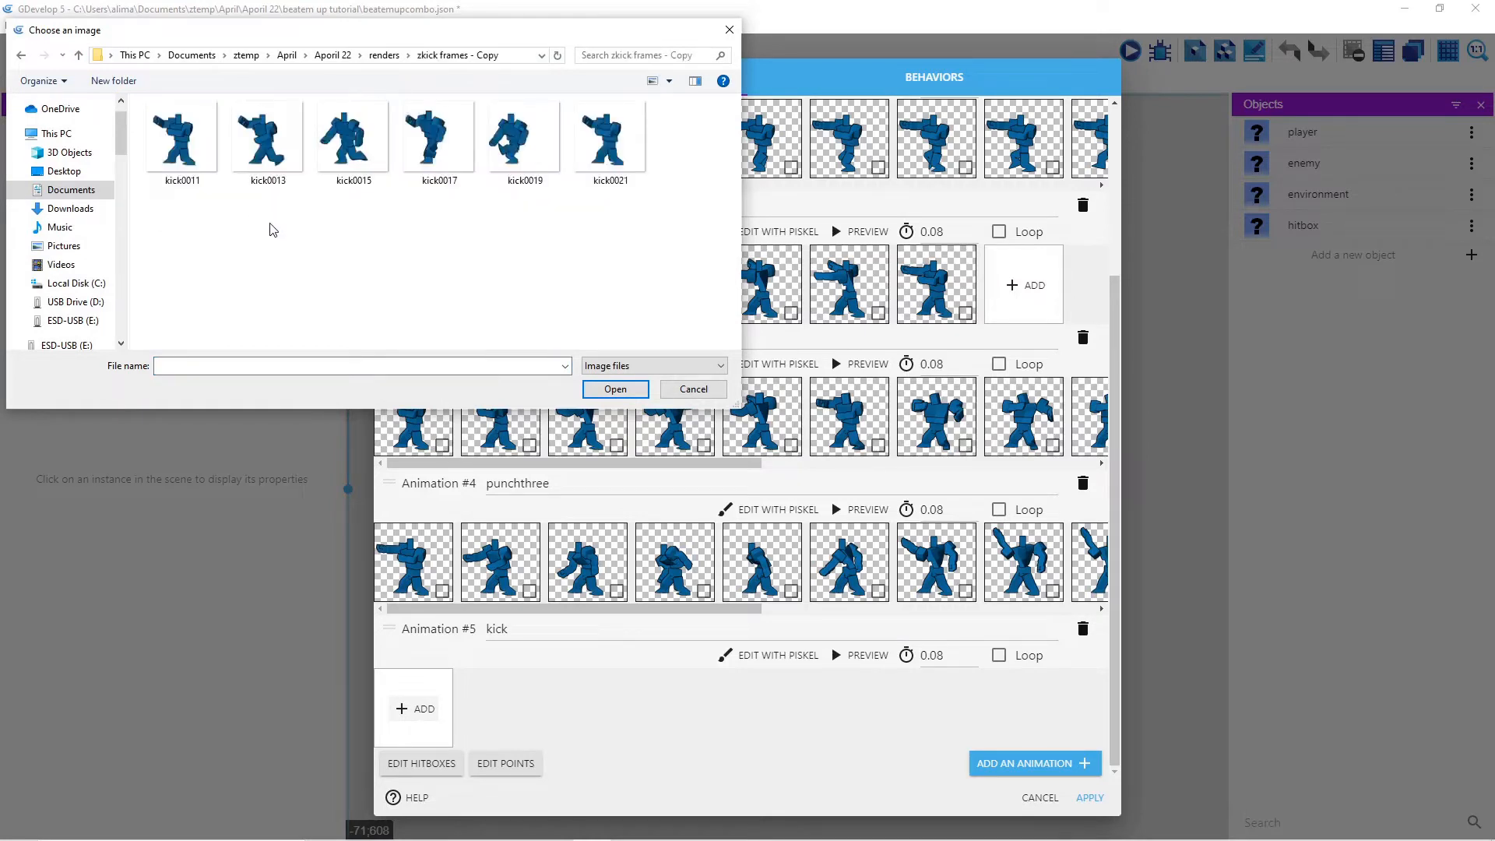
{"action": "key", "text": "ctrl+a"}
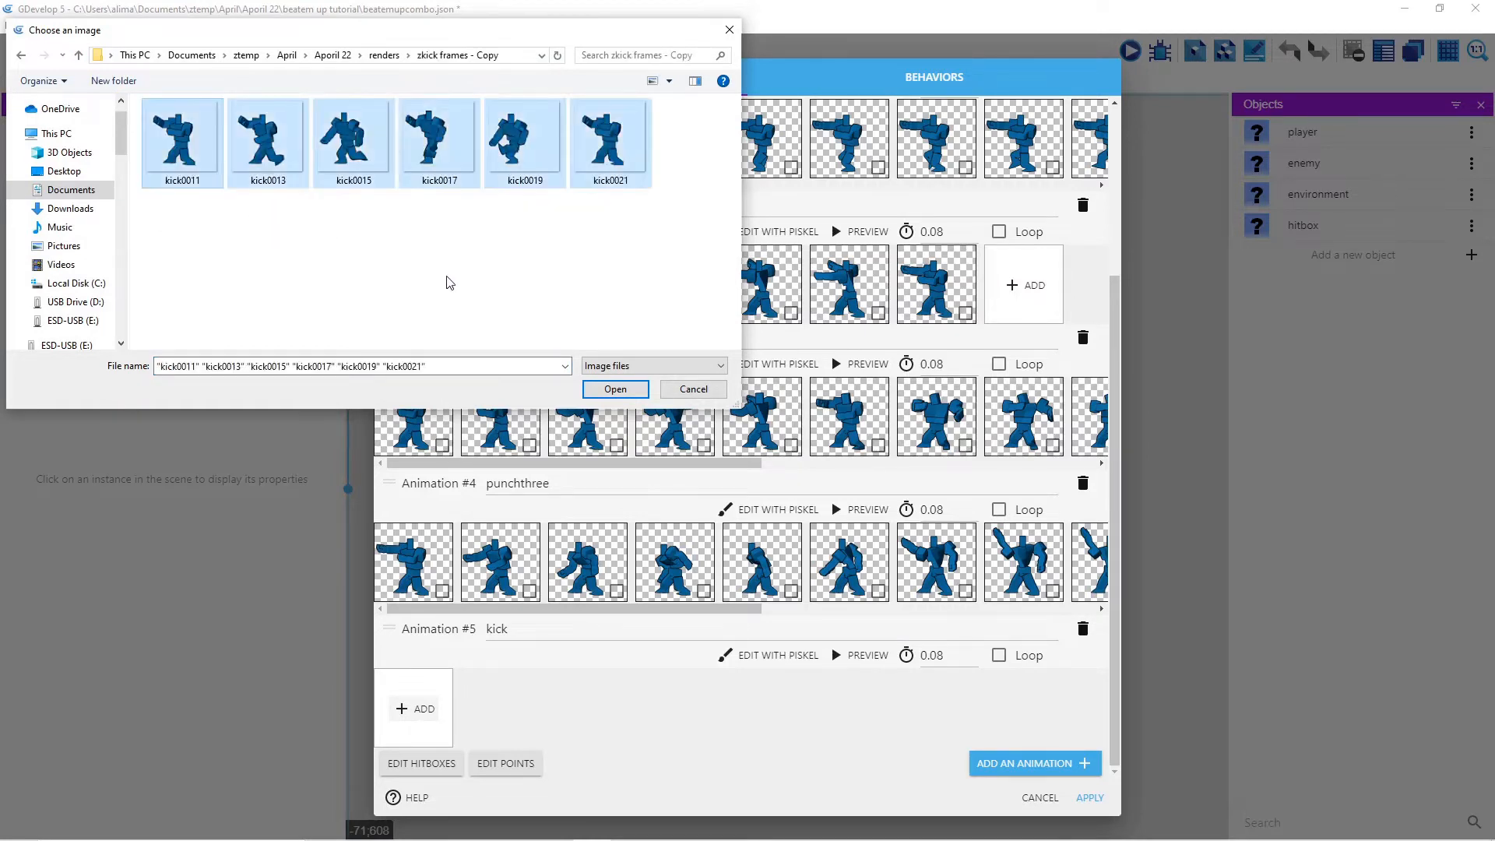
{"action": "left_click", "coordinate": [630, 394]}
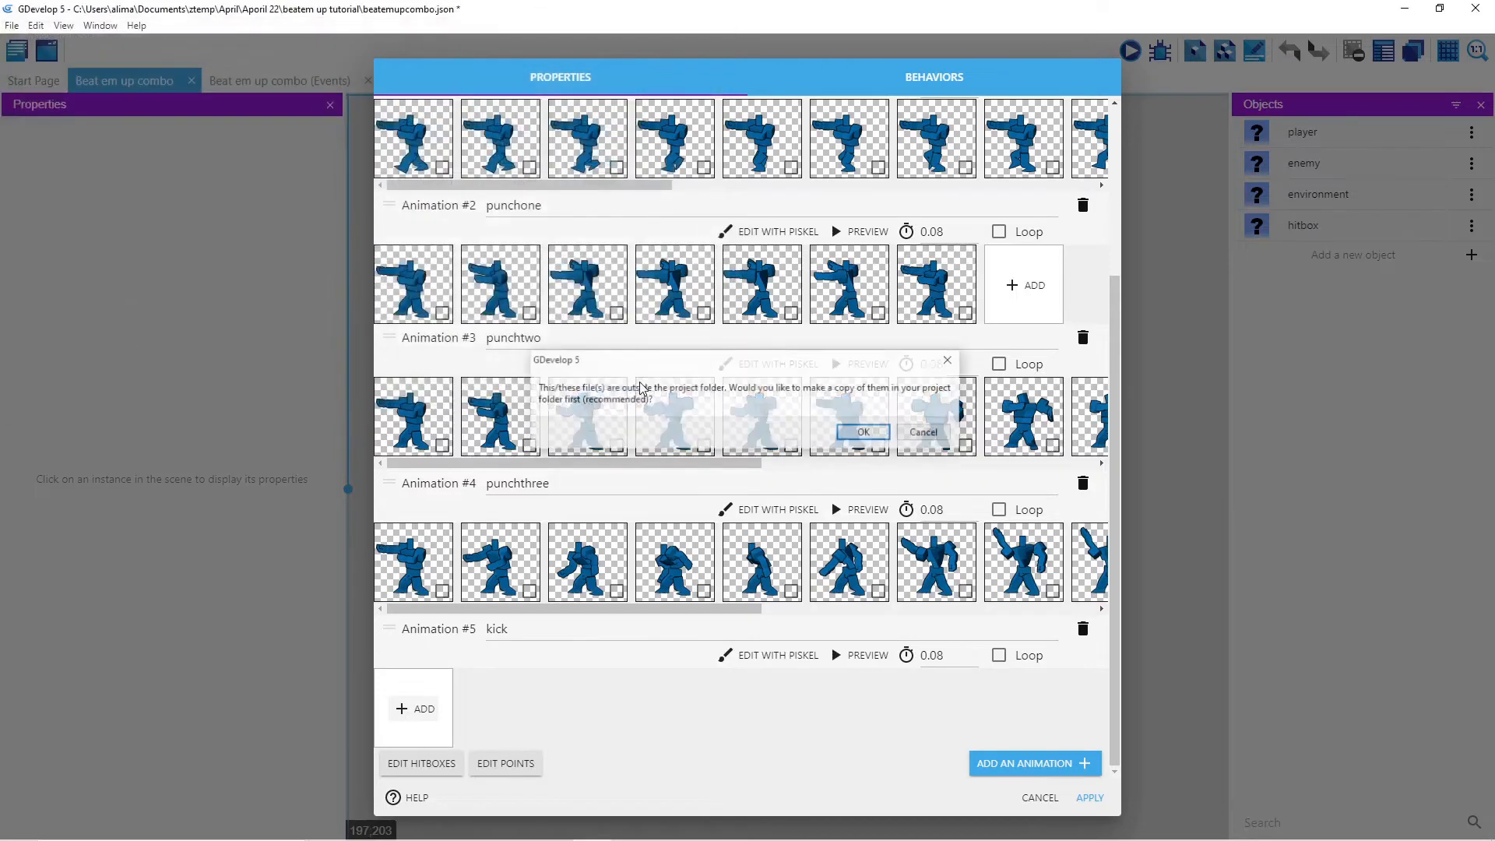
{"action": "left_click", "coordinate": [865, 433]}
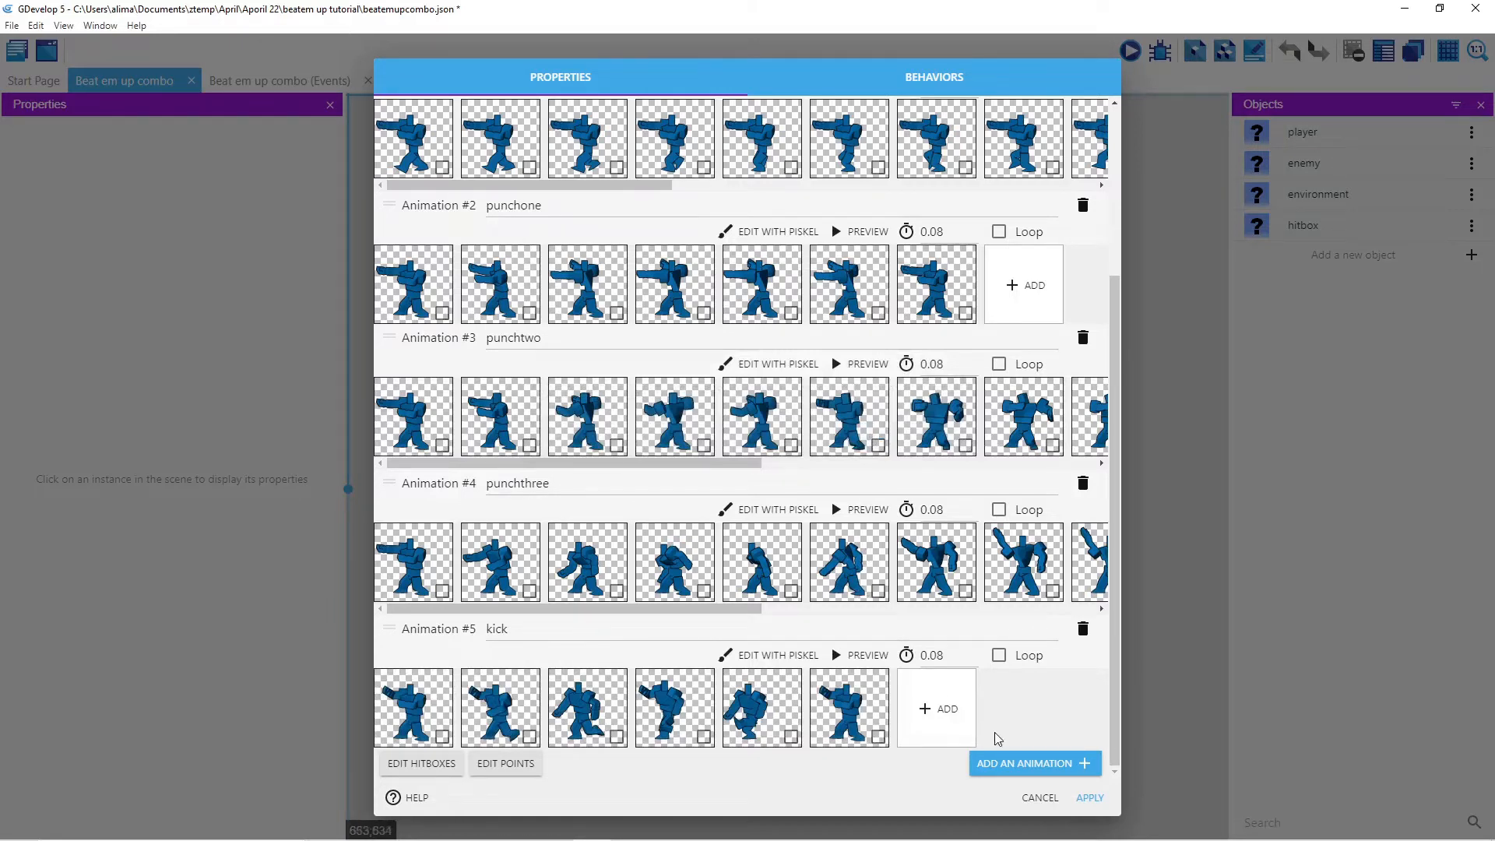
Step: Apply the player object's animation changes and save the project as beatemupcombo2.json
{"action": "left_click", "coordinate": [1090, 797]}
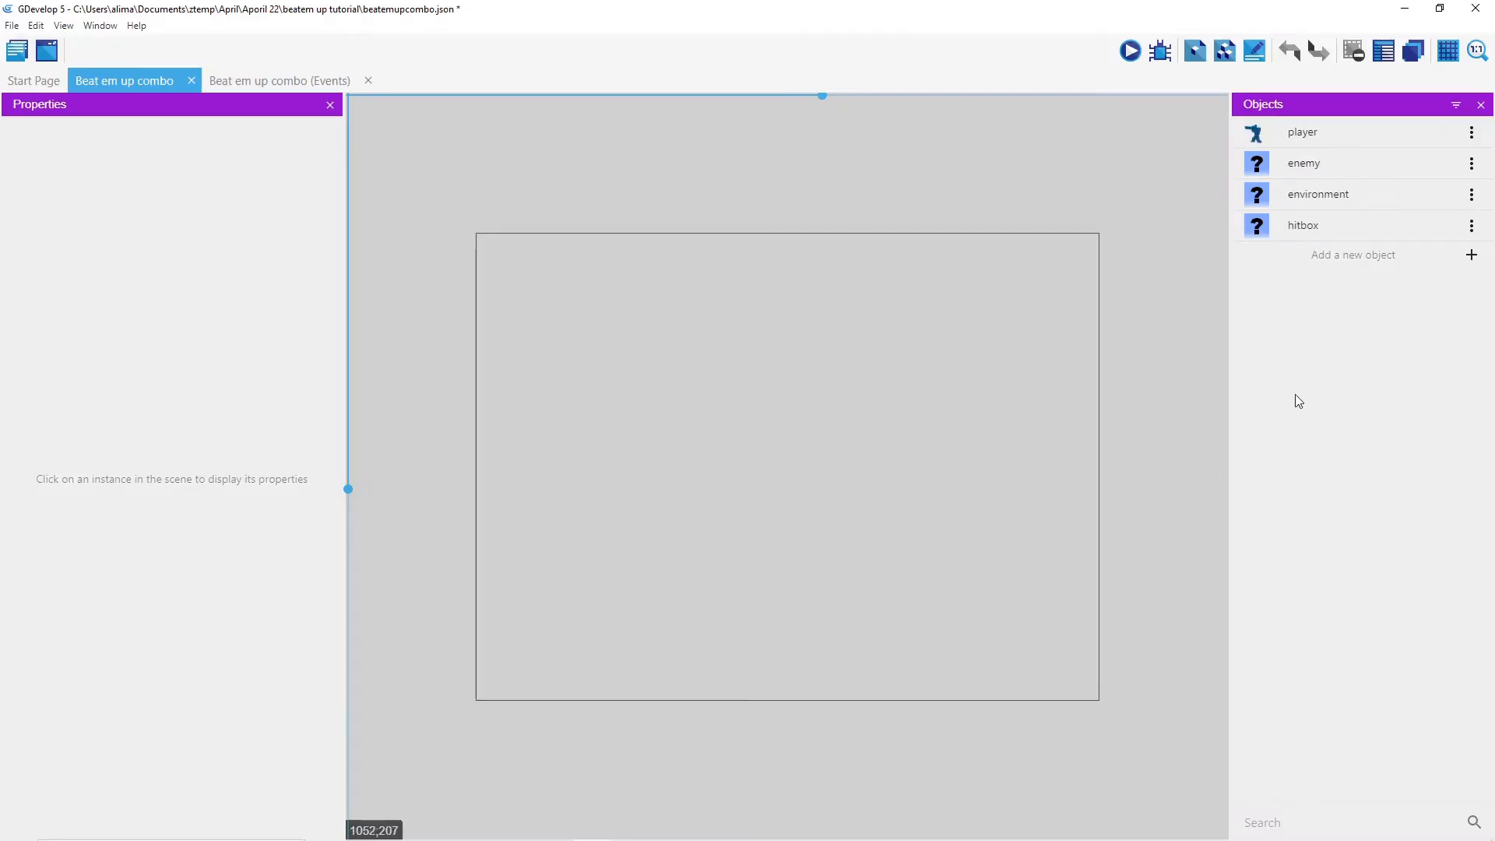
{"action": "key", "text": "ctrl+s"}
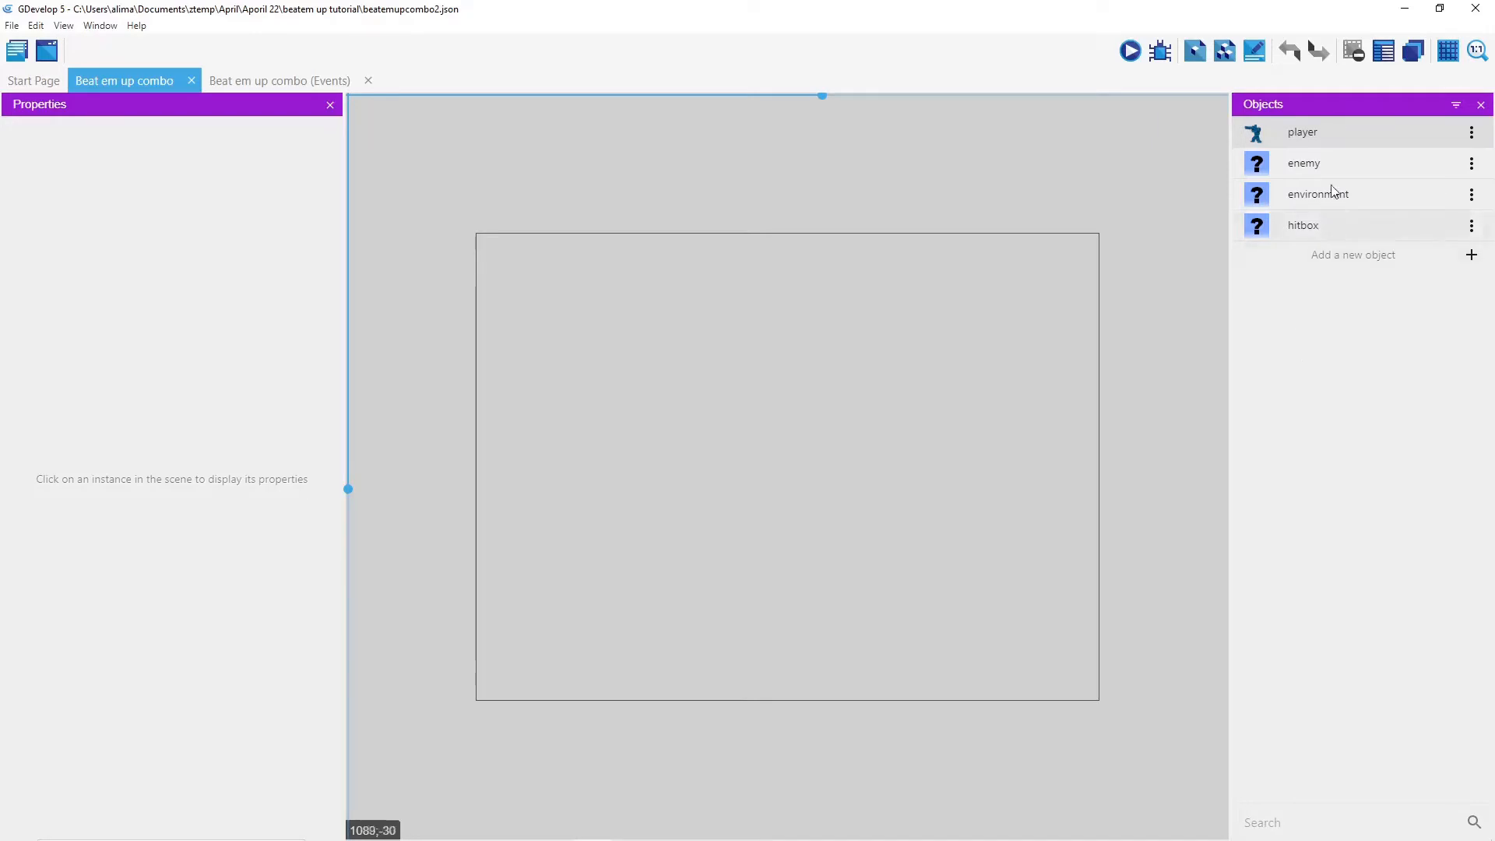
Step: Open the enemy object for editing and add a first animation named "eidle"
{"action": "double_click", "coordinate": [1325, 162]}
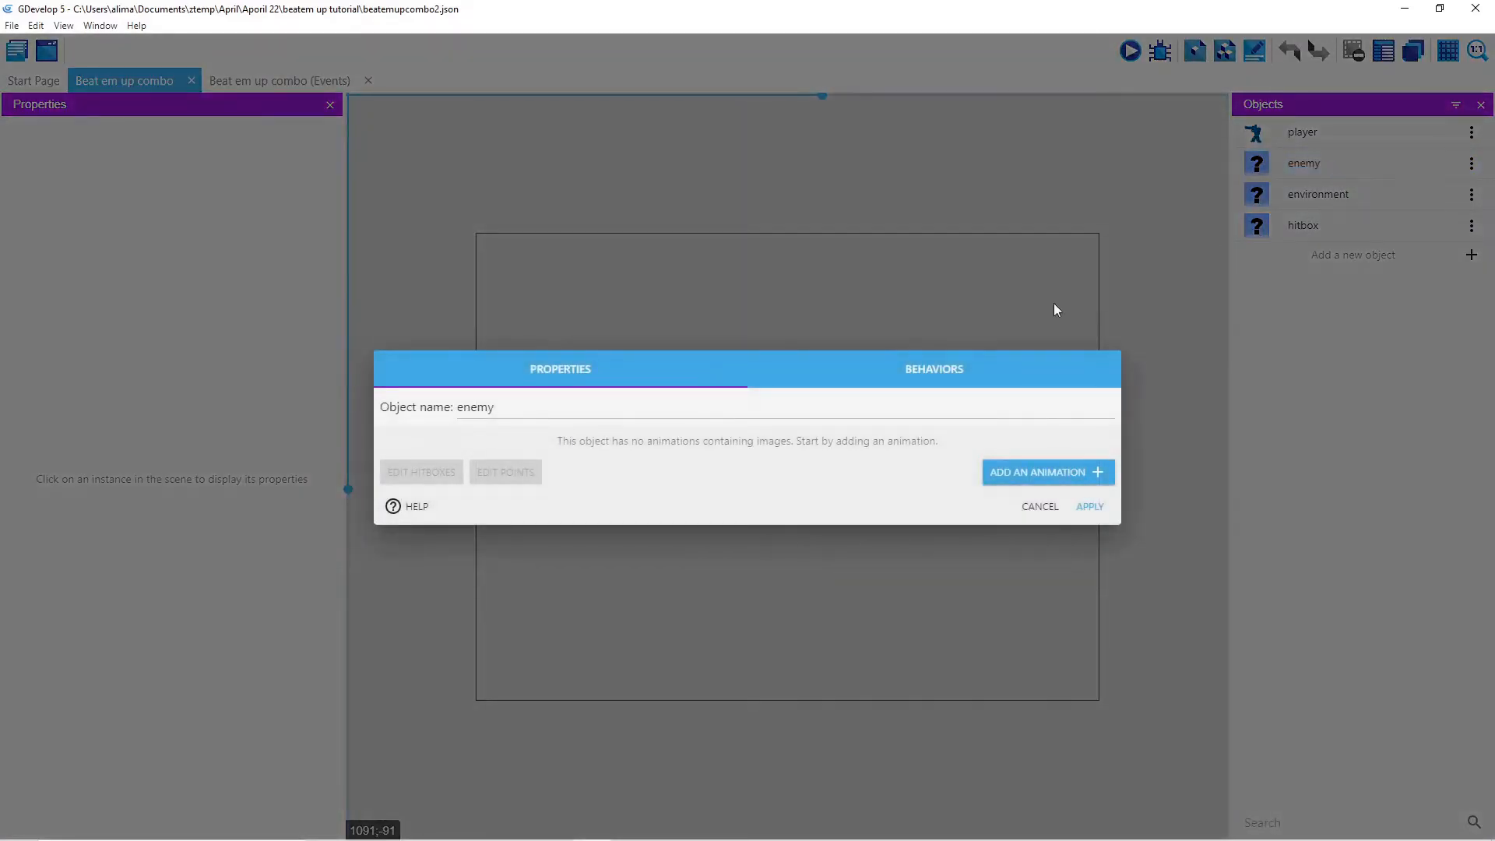
{"action": "left_click", "coordinate": [1097, 473]}
{"action": "left_click", "coordinate": [571, 388]}
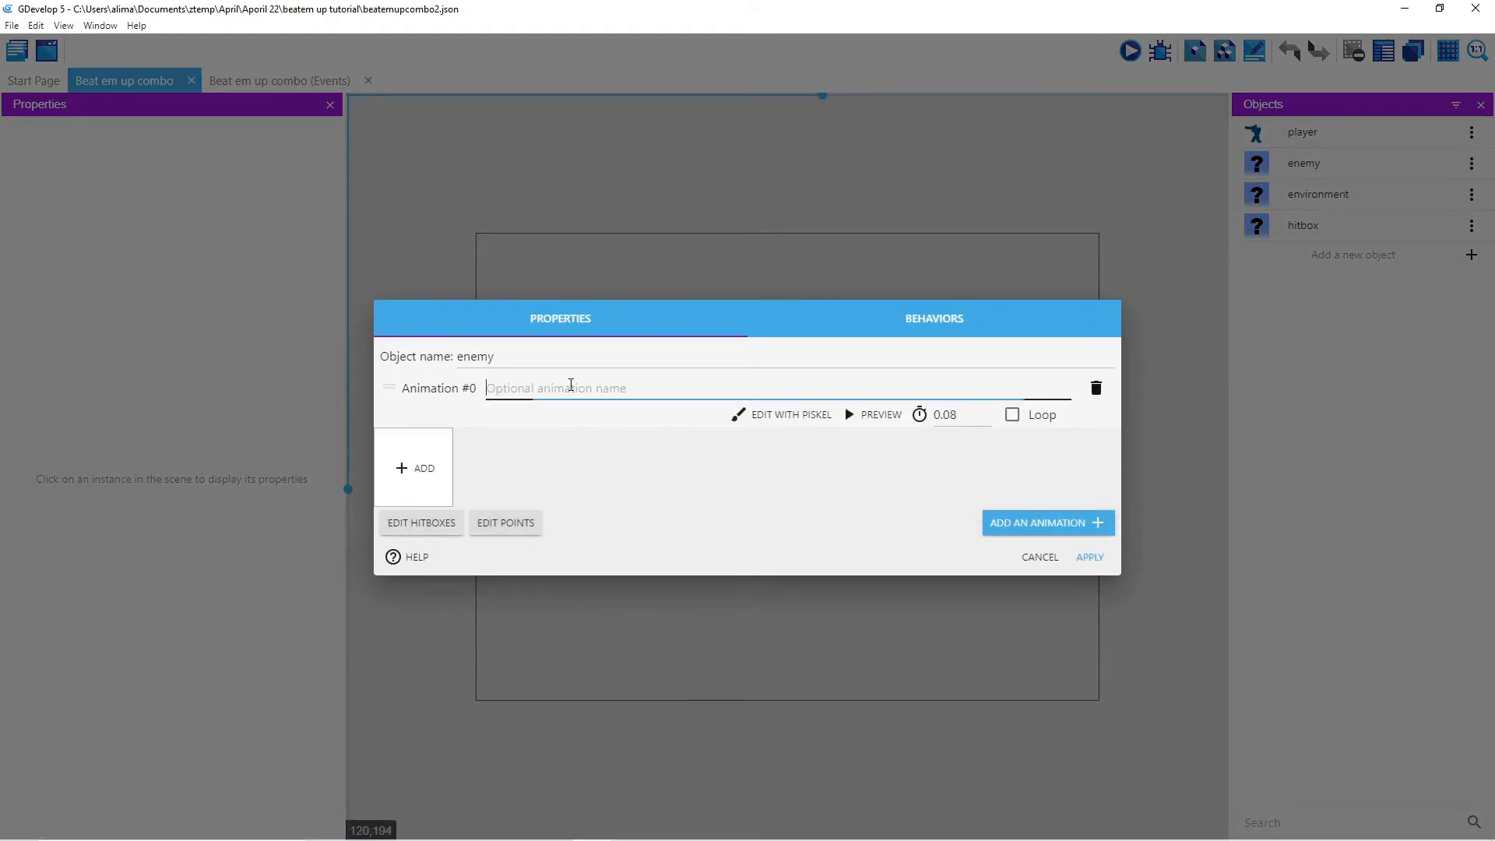
{"action": "type", "text": "eidle"}
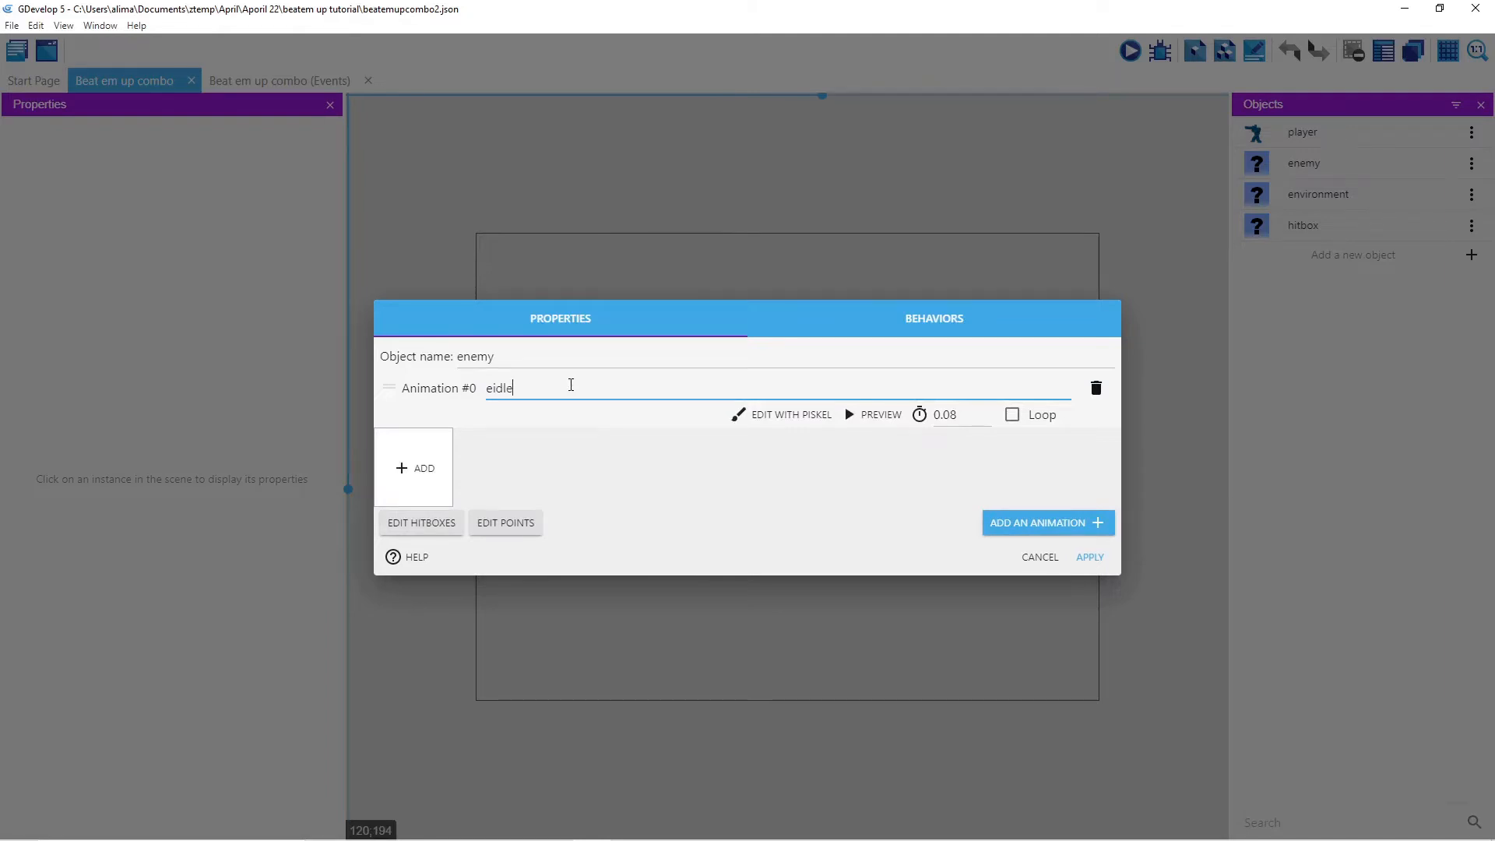
Step: Import all enemytah images from renders/eidle/ei in zenemy animaitons as eidle frames, copying them into the project folder, and turn on looping
{"action": "left_click", "coordinate": [421, 471]}
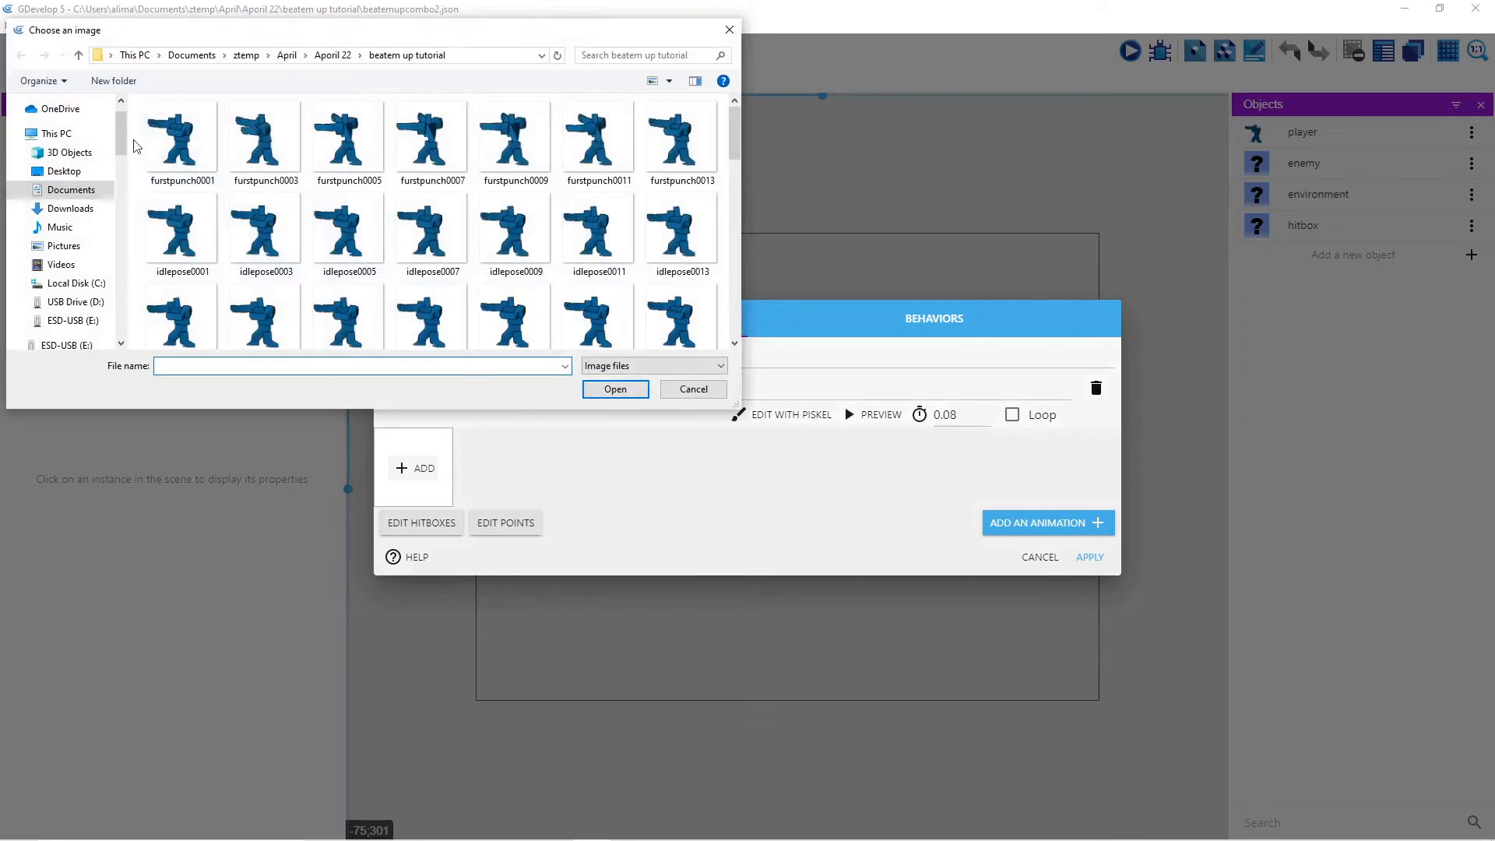
{"action": "left_click", "coordinate": [78, 56]}
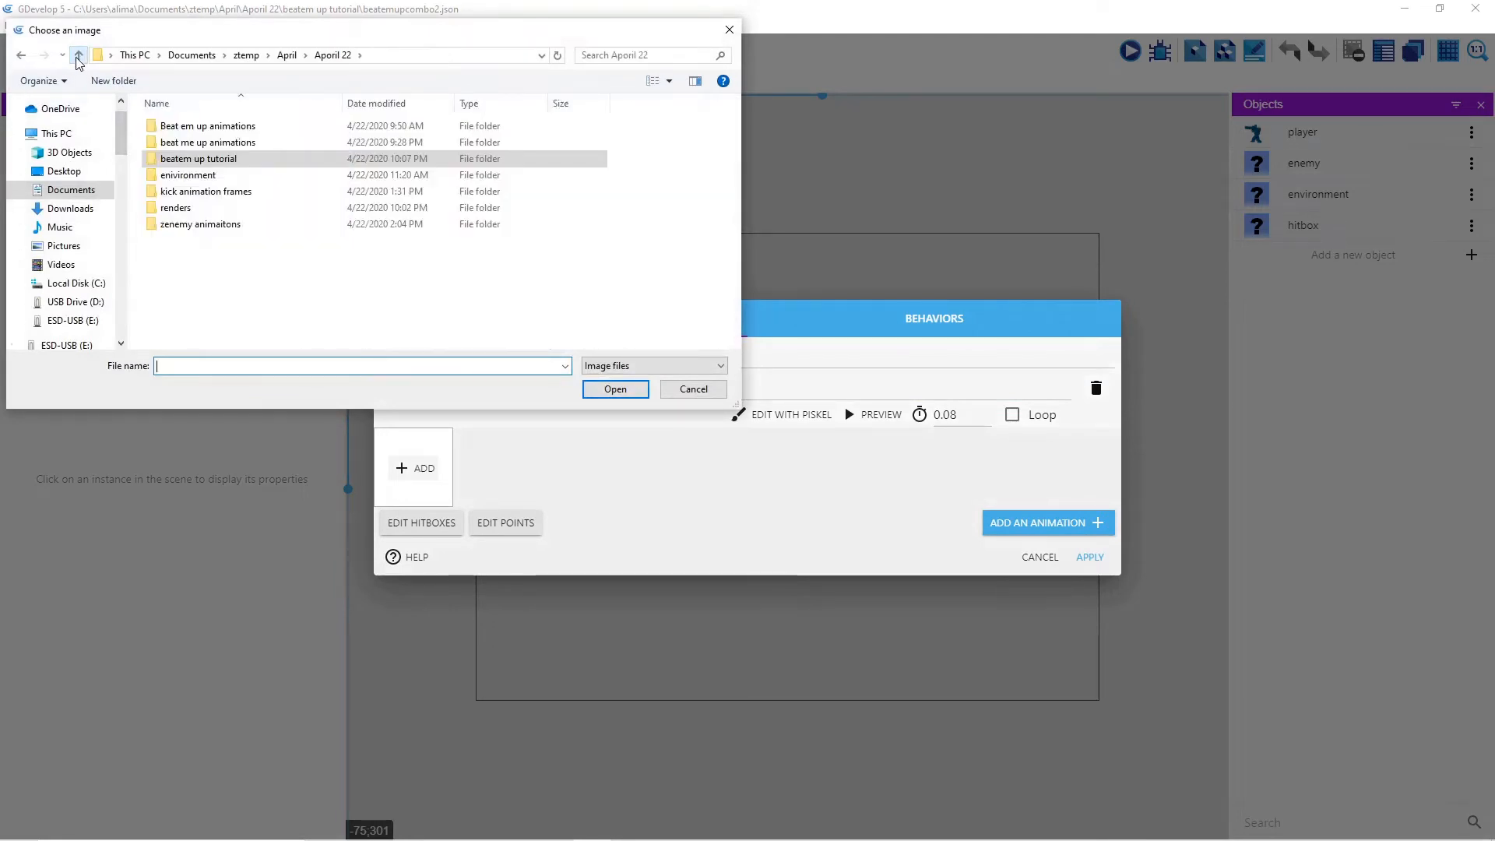
{"action": "double_click", "coordinate": [271, 225]}
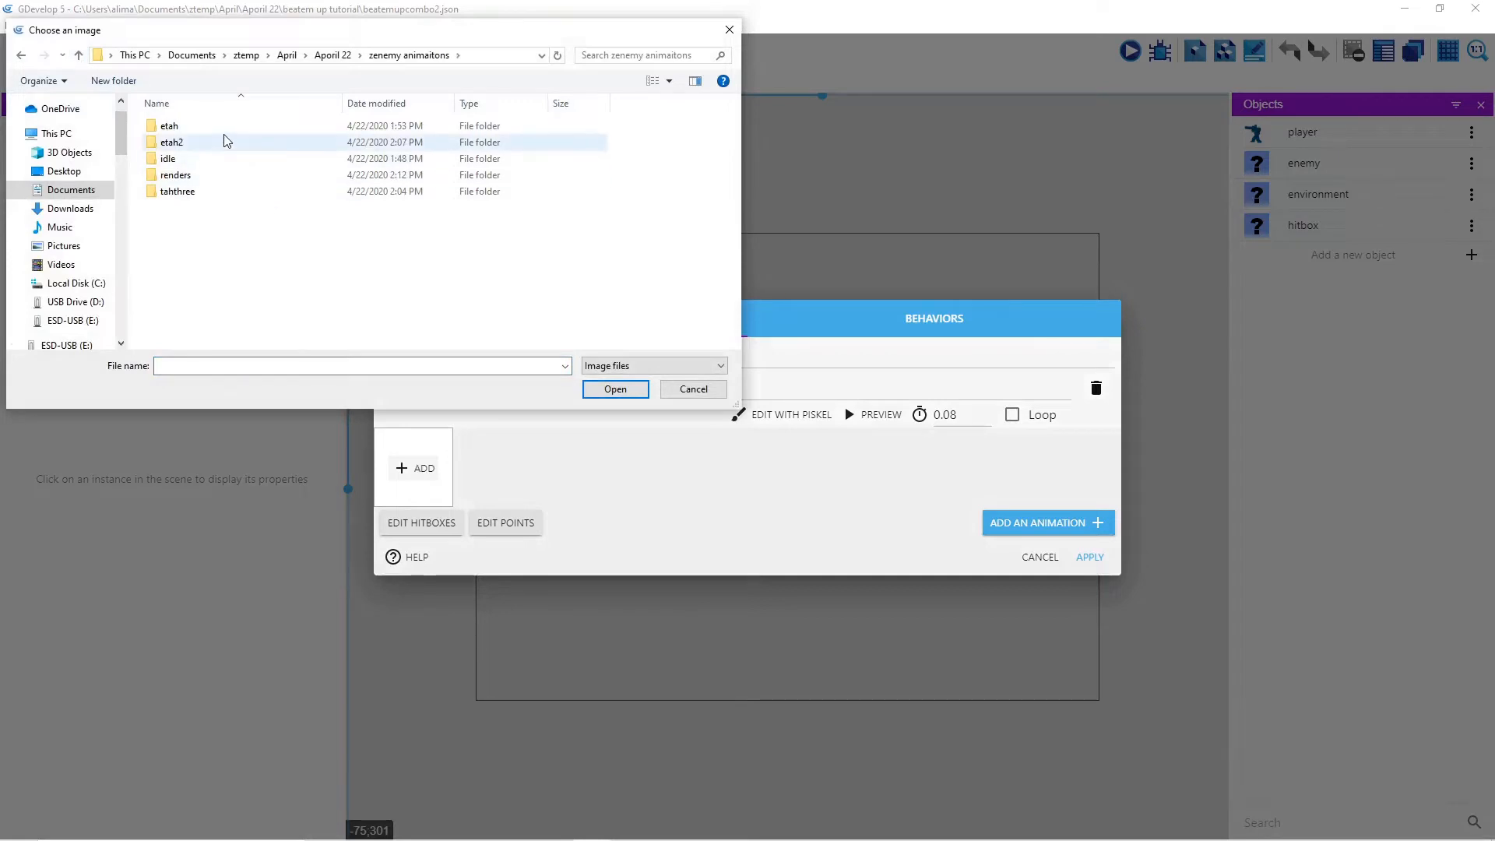
{"action": "double_click", "coordinate": [212, 159]}
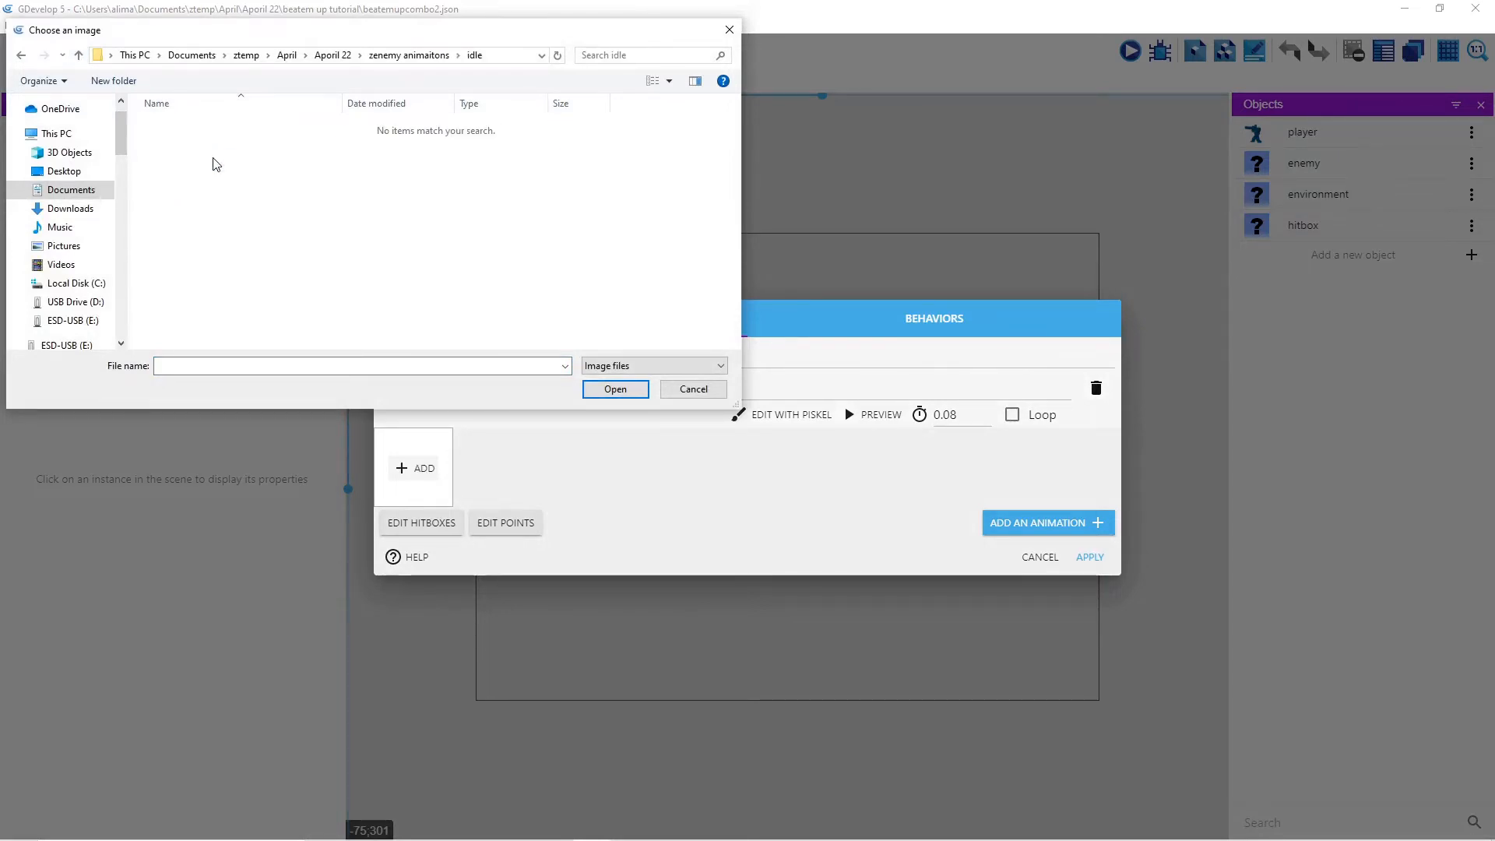
{"action": "left_click", "coordinate": [78, 56]}
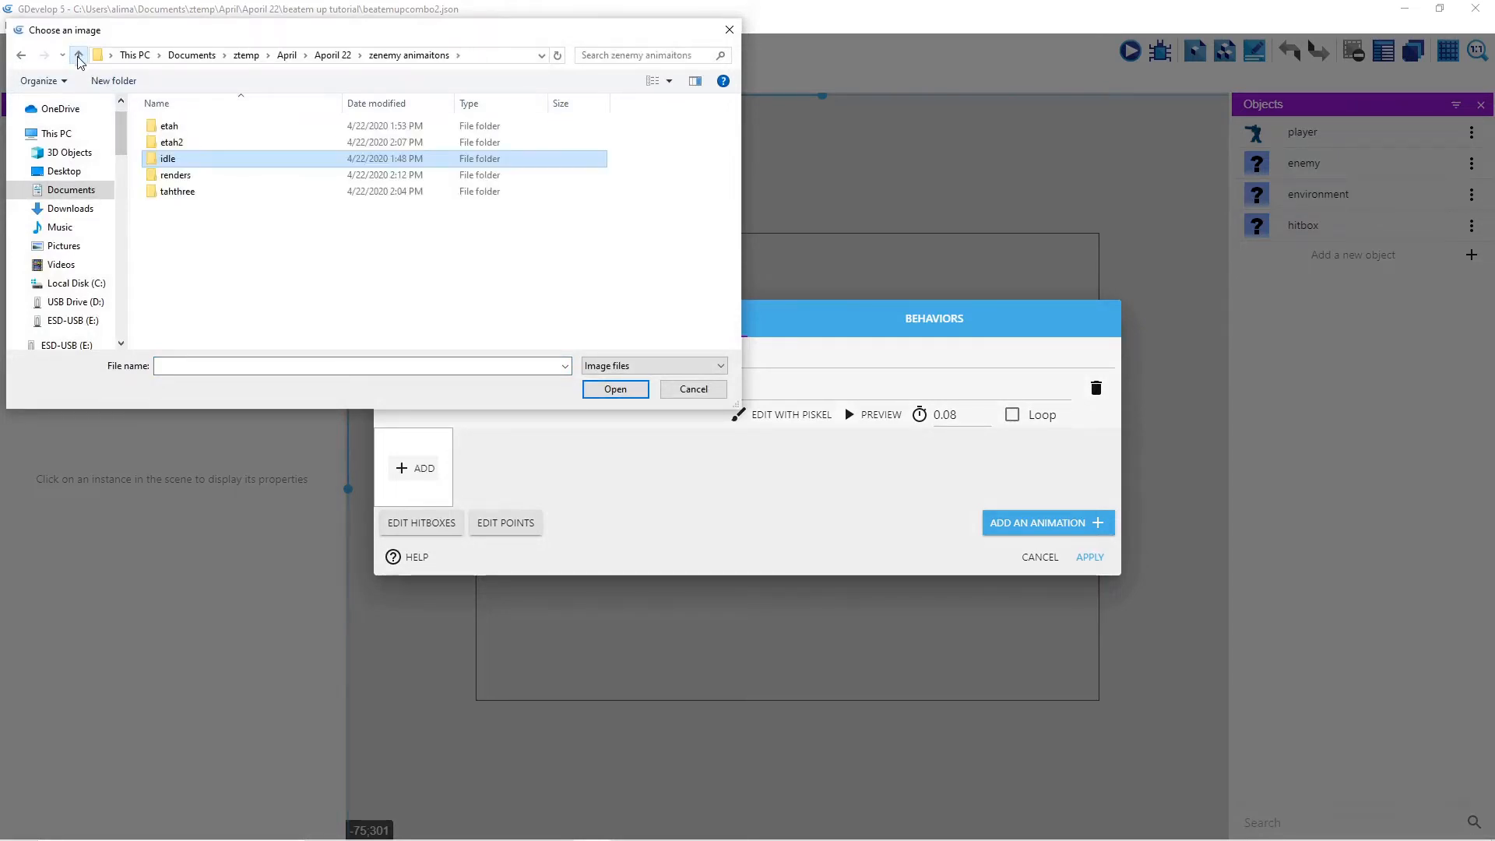
{"action": "double_click", "coordinate": [199, 175]}
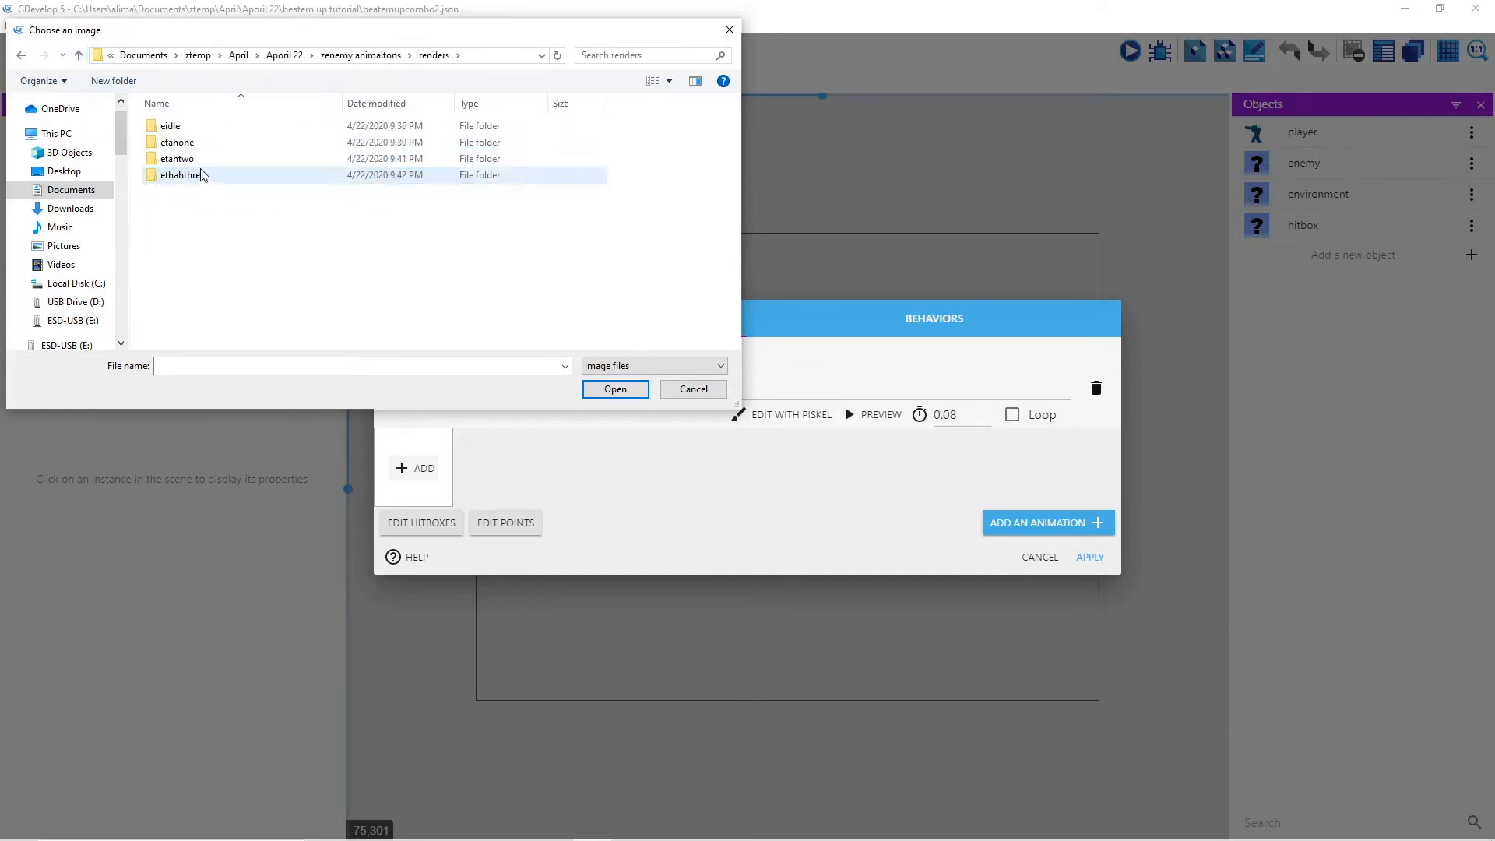
{"action": "double_click", "coordinate": [200, 128]}
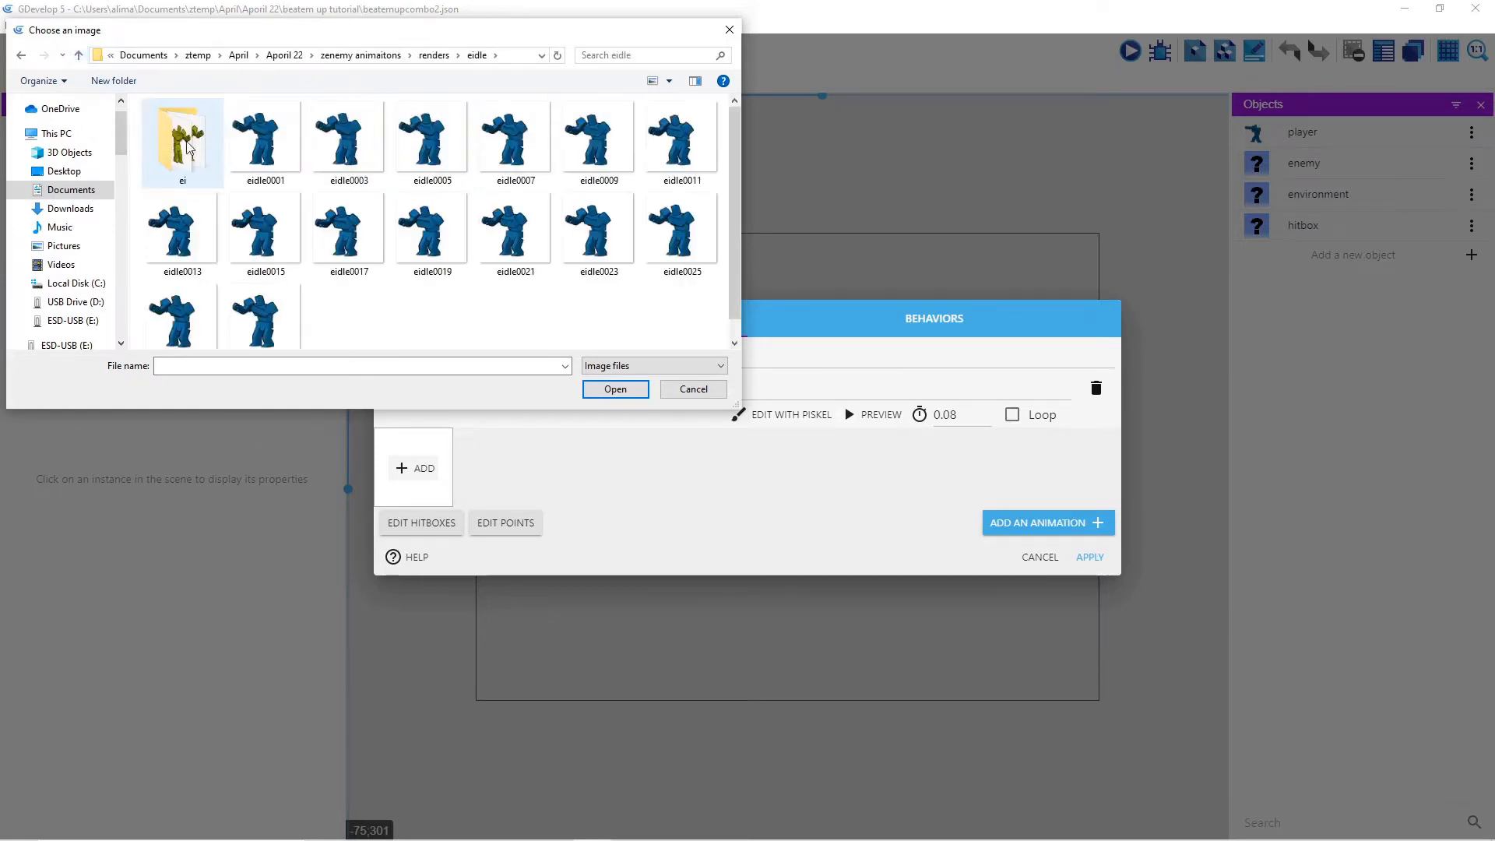
{"action": "double_click", "coordinate": [186, 145]}
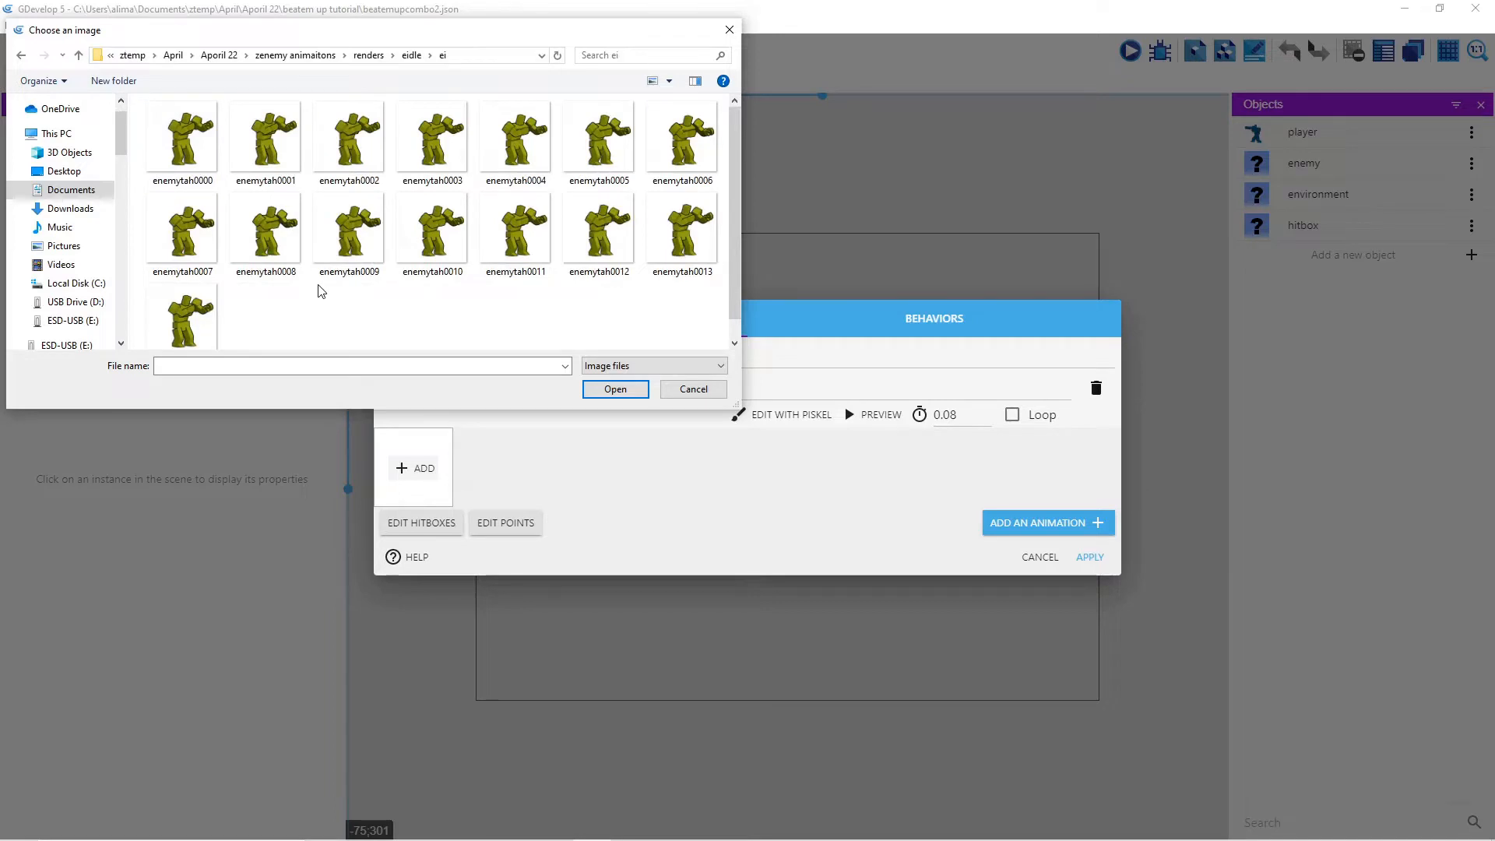
{"action": "key", "text": "ctrl+a"}
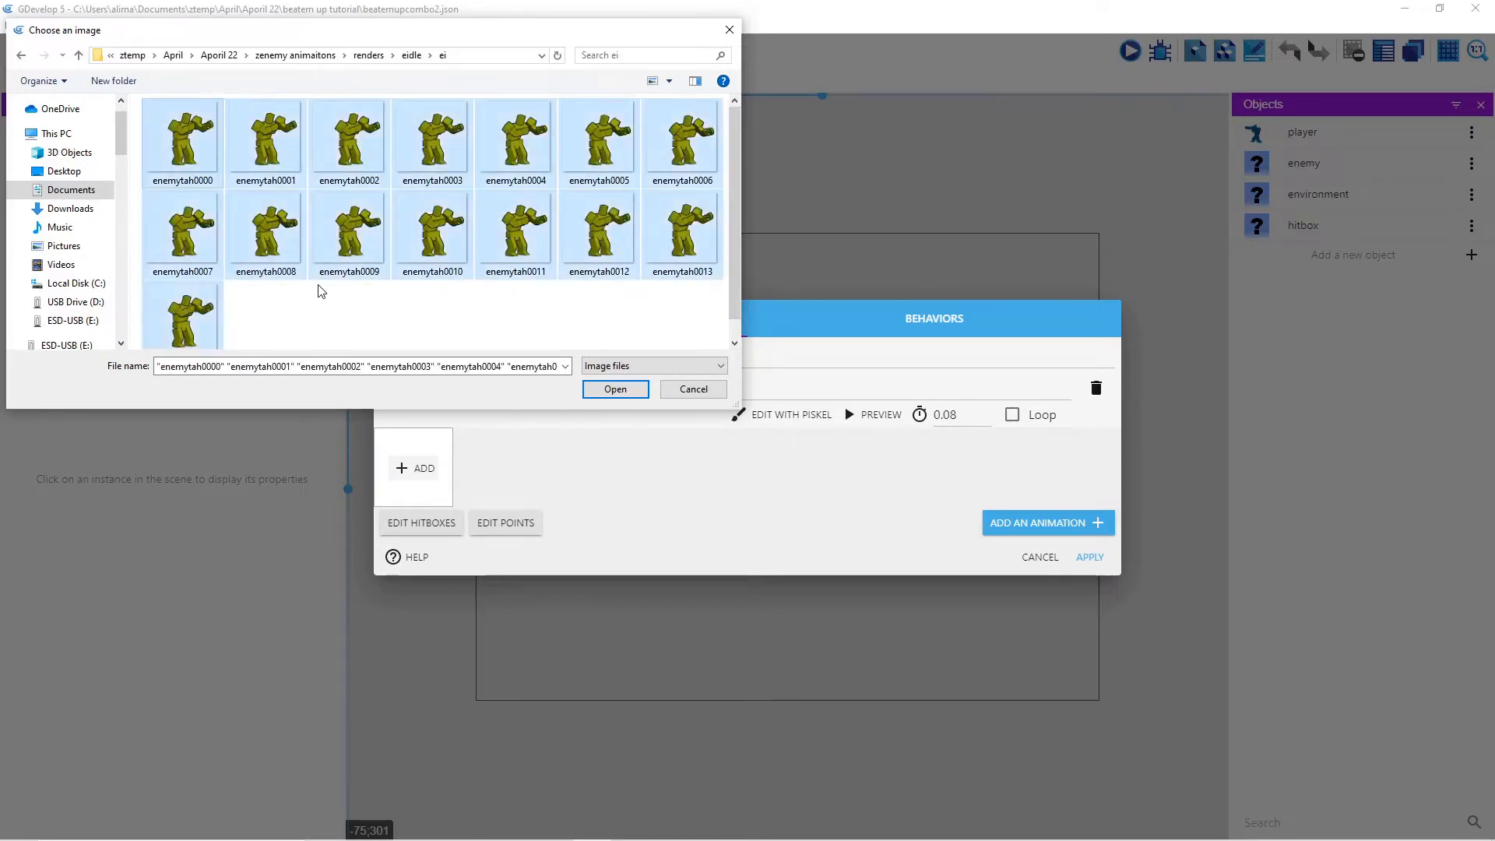
{"action": "left_click", "coordinate": [615, 389]}
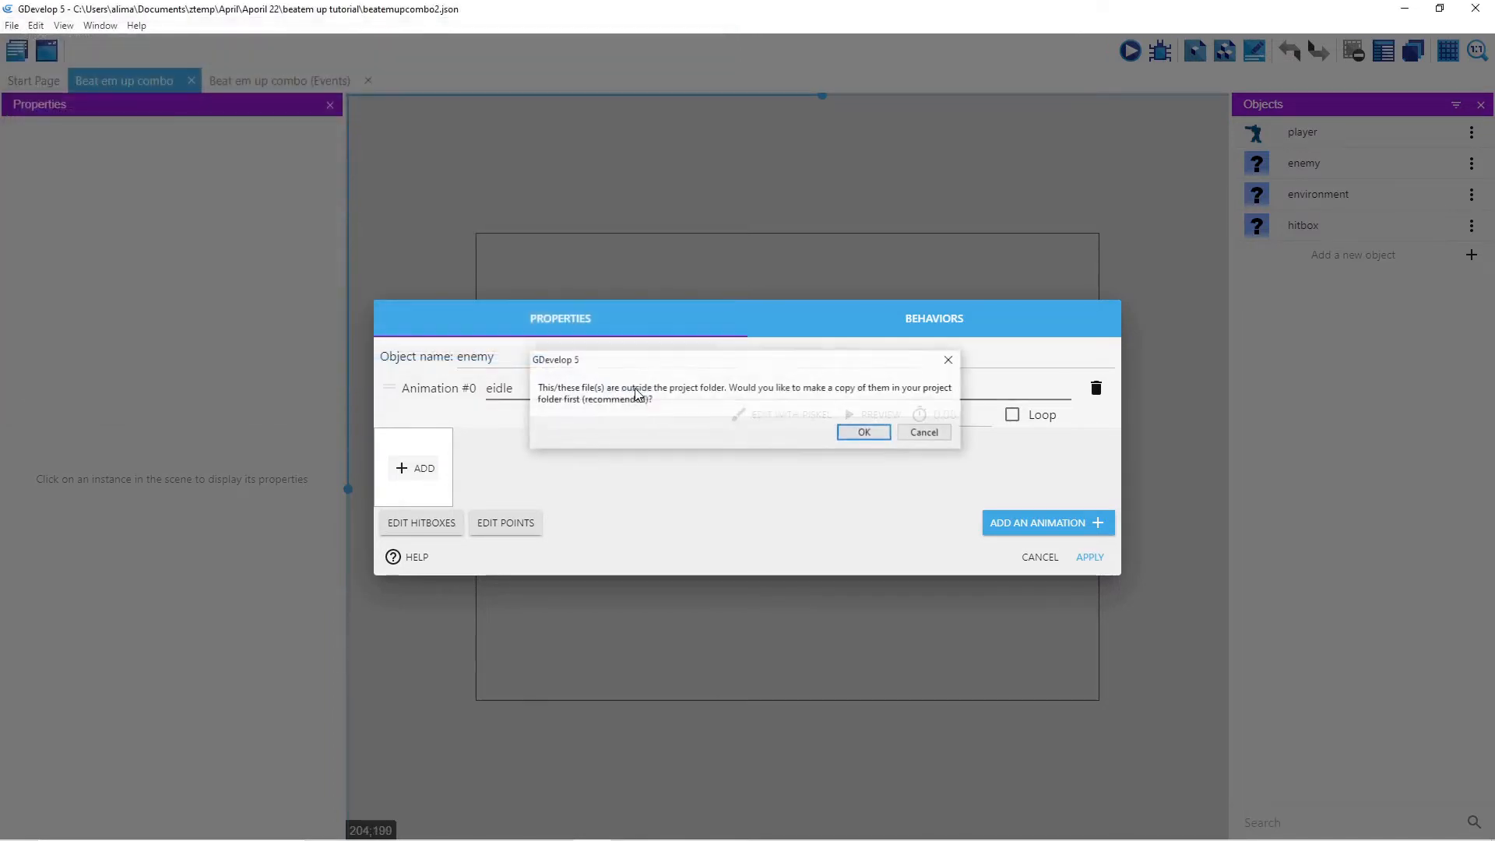
{"action": "left_click", "coordinate": [865, 433]}
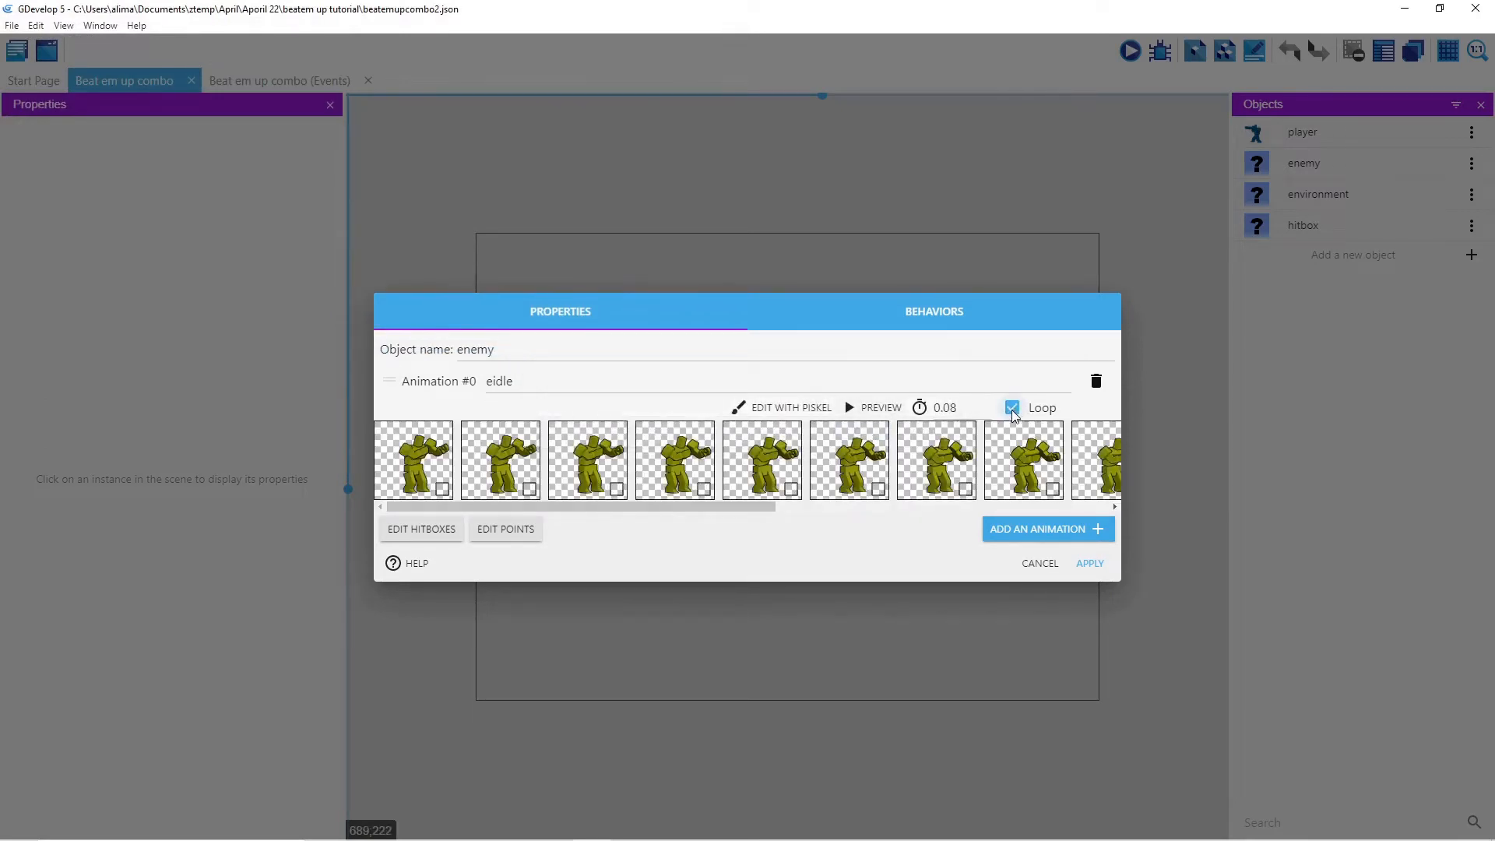
Step: Add a second animation to the enemy object and name it "etahone"
{"action": "left_click", "coordinate": [1095, 531]}
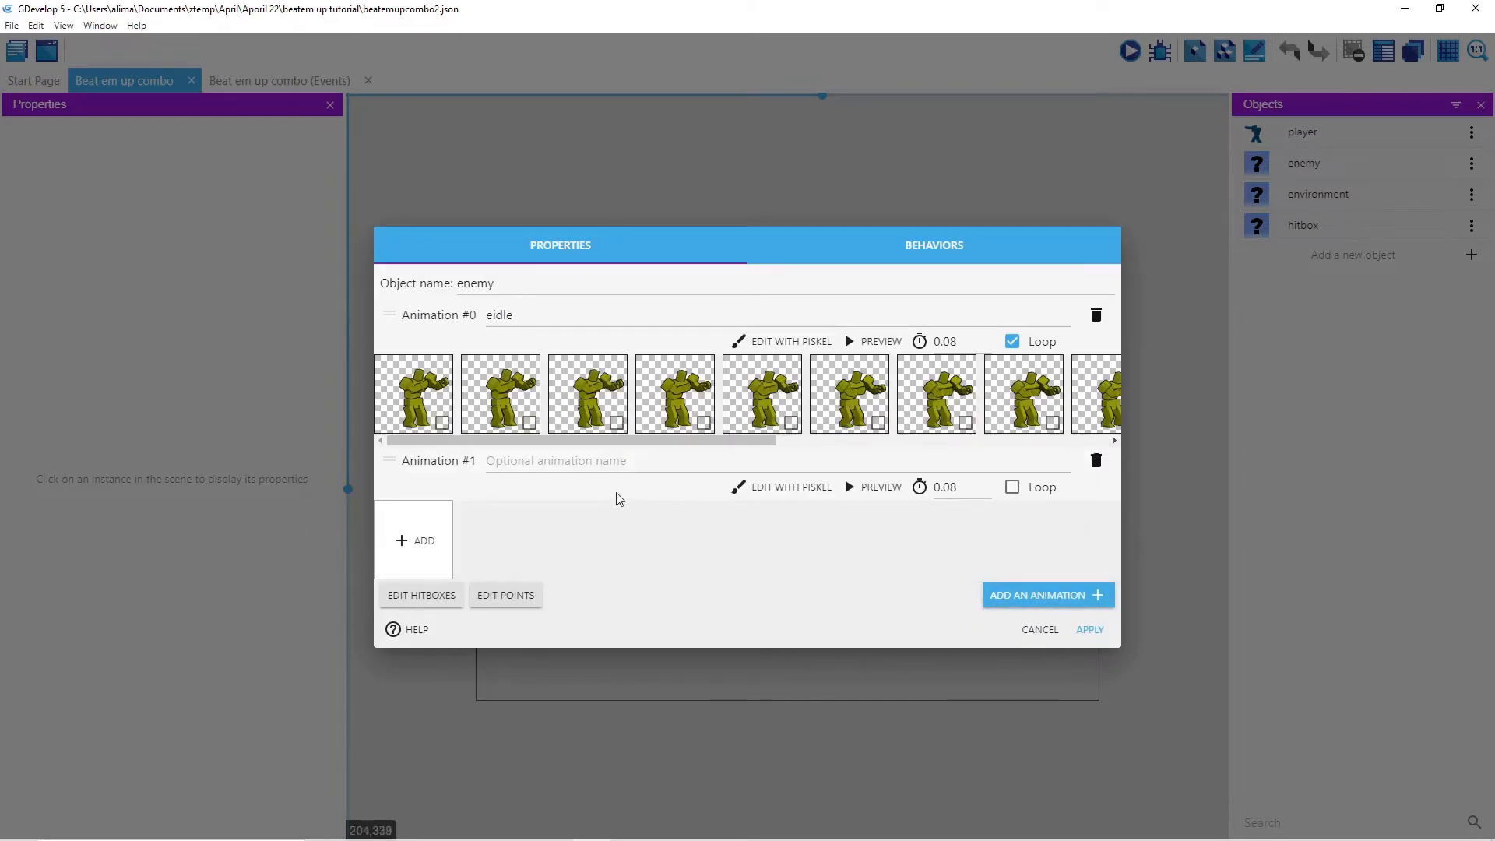
{"action": "left_click", "coordinate": [543, 461]}
{"action": "left_click", "coordinate": [543, 461]}
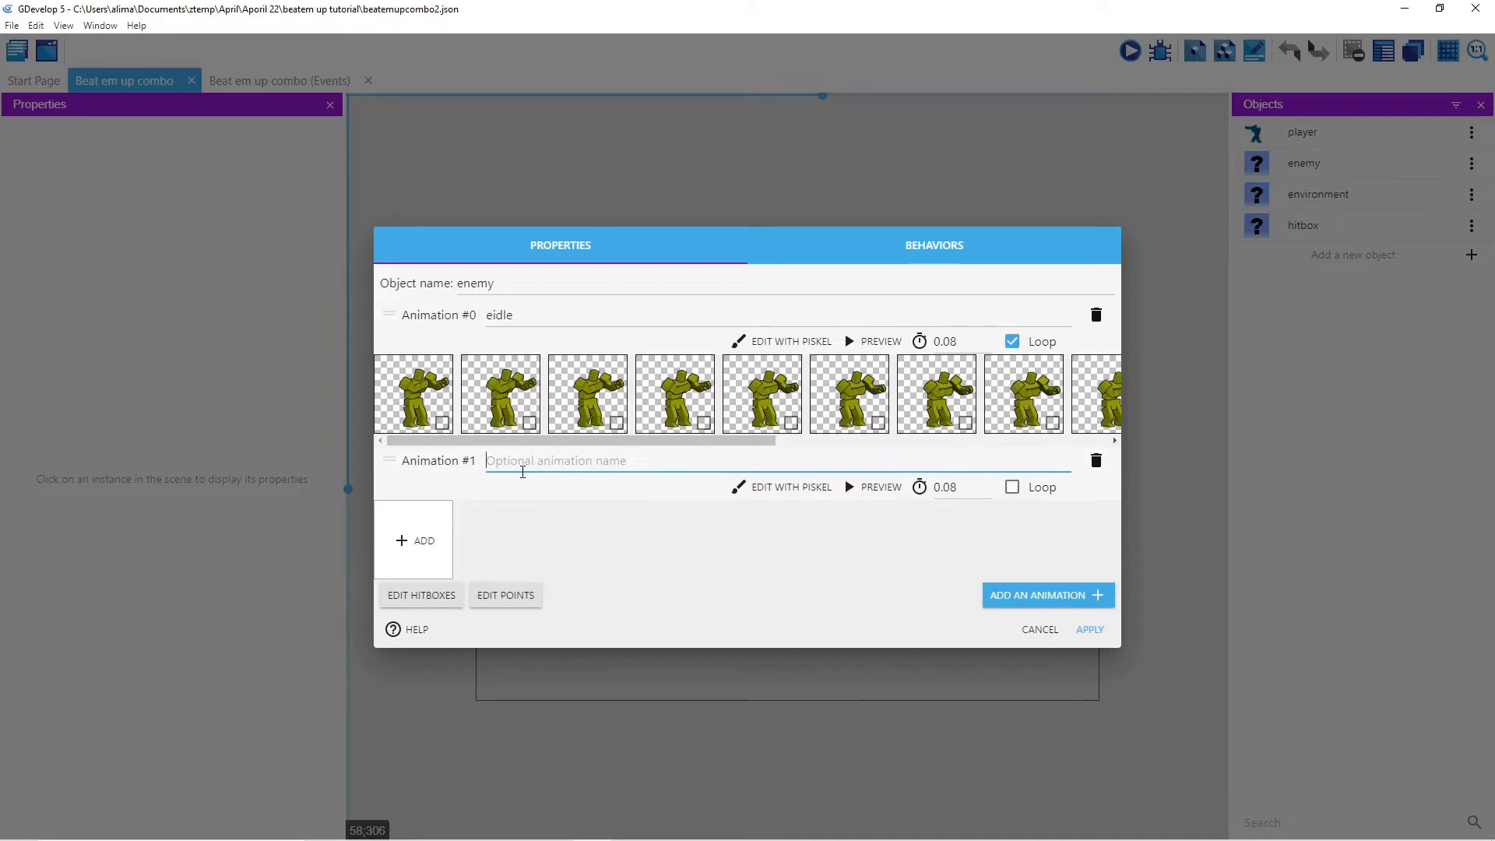
{"action": "type", "text": "etahone"}
Step: Import all enemytah images from the eo folder inside renders/etahone as etahone frames, copying them into the project folder
{"action": "left_click", "coordinate": [407, 542]}
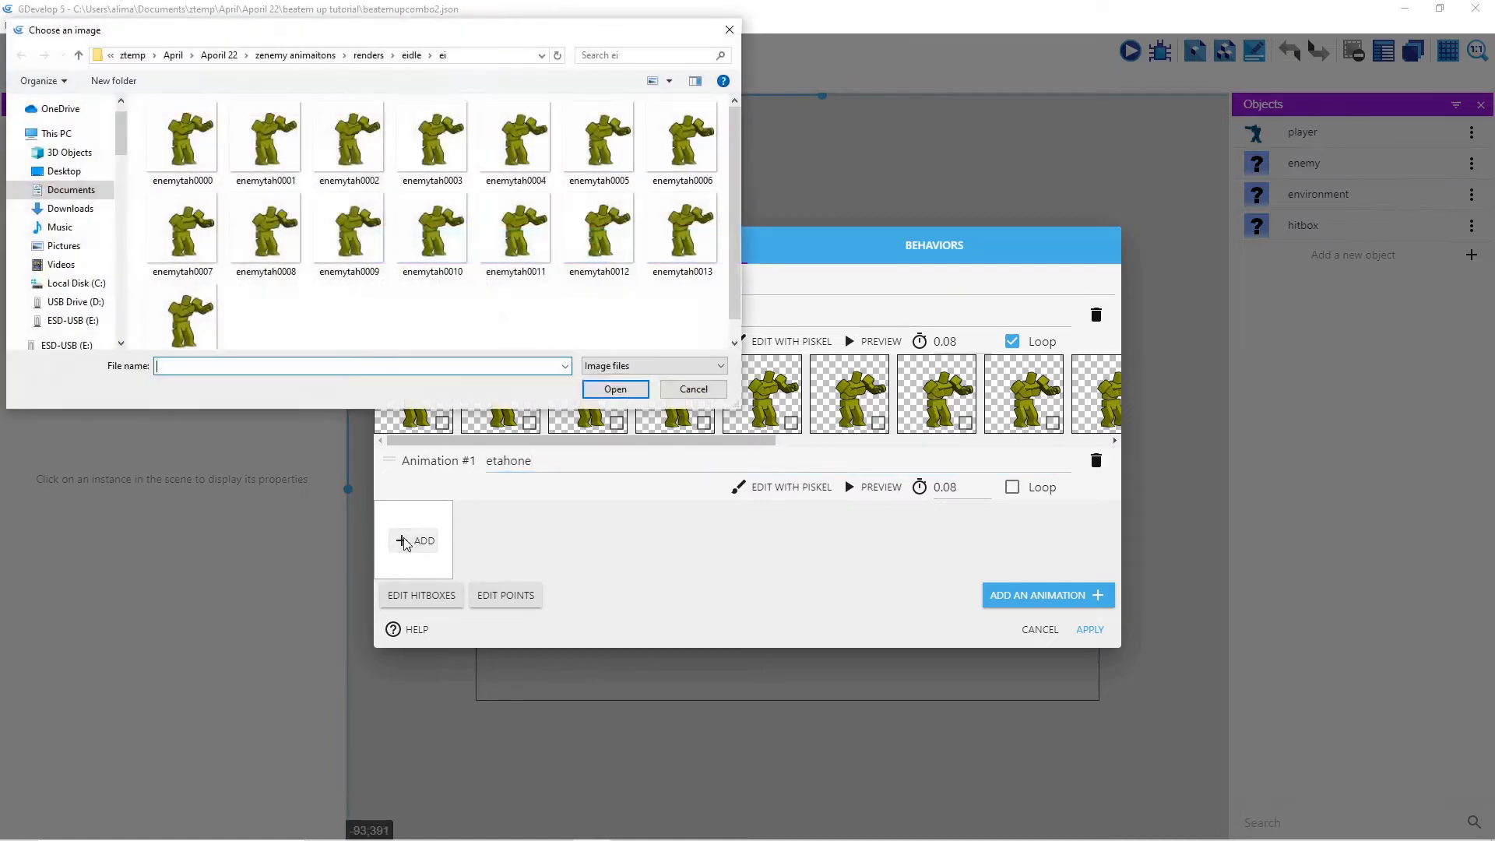
{"action": "left_click", "coordinate": [79, 56]}
{"action": "left_click", "coordinate": [80, 56]}
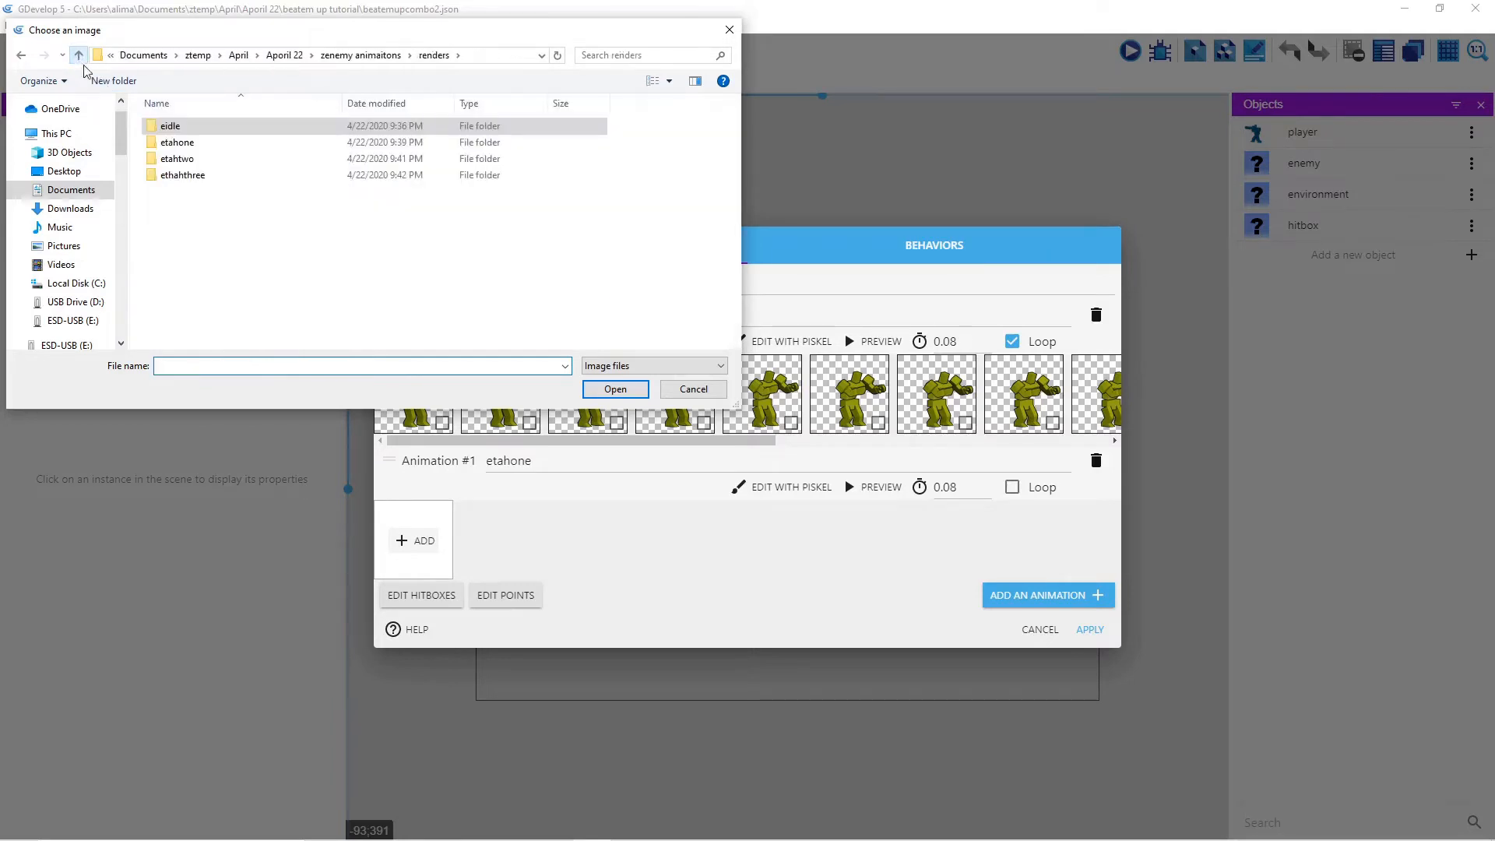
{"action": "double_click", "coordinate": [220, 143]}
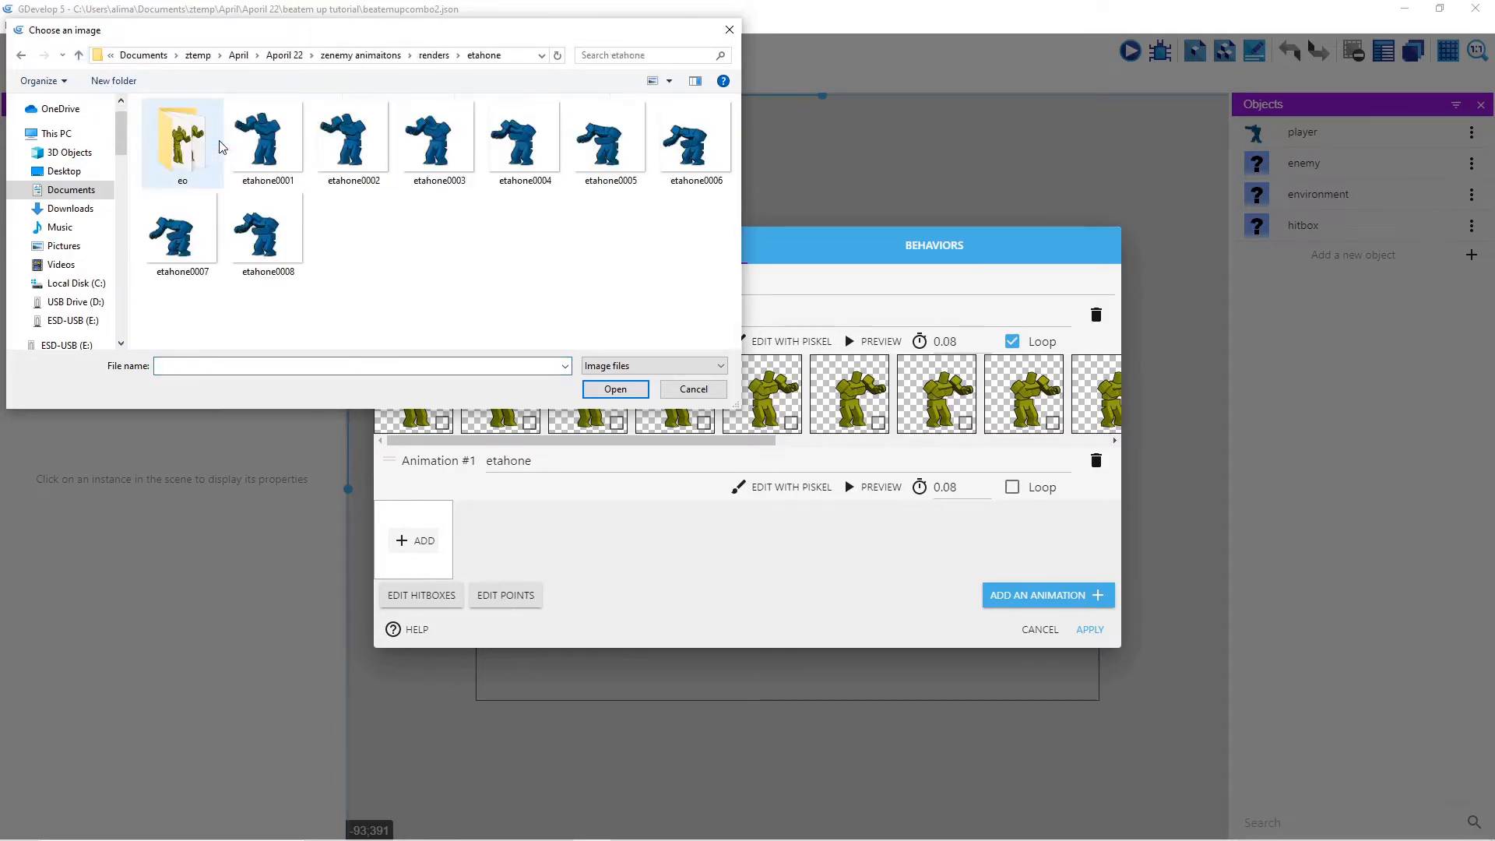
{"action": "double_click", "coordinate": [181, 140]}
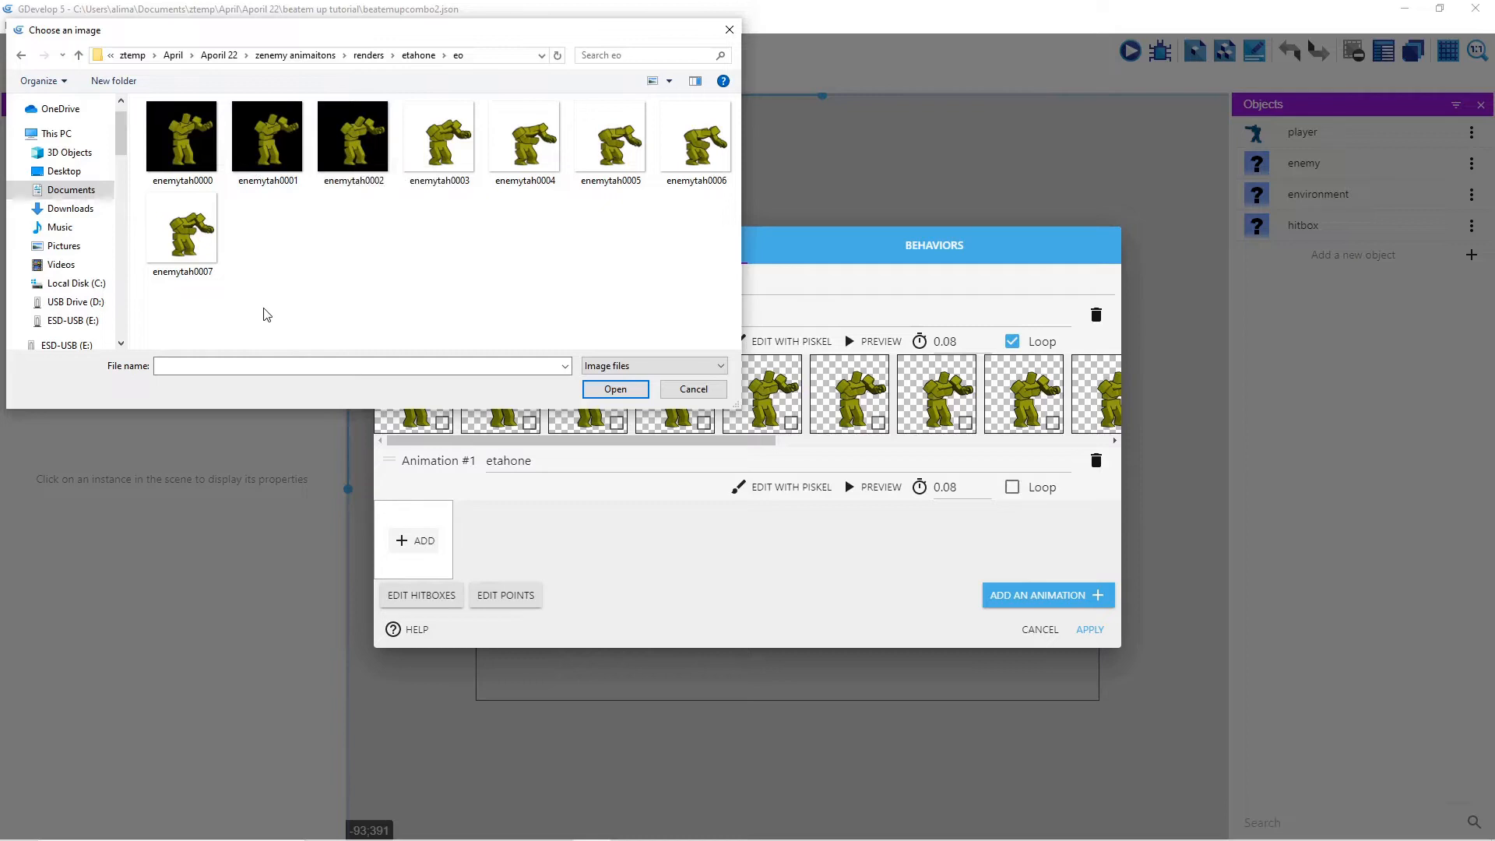
{"action": "key", "text": "ctrl+a"}
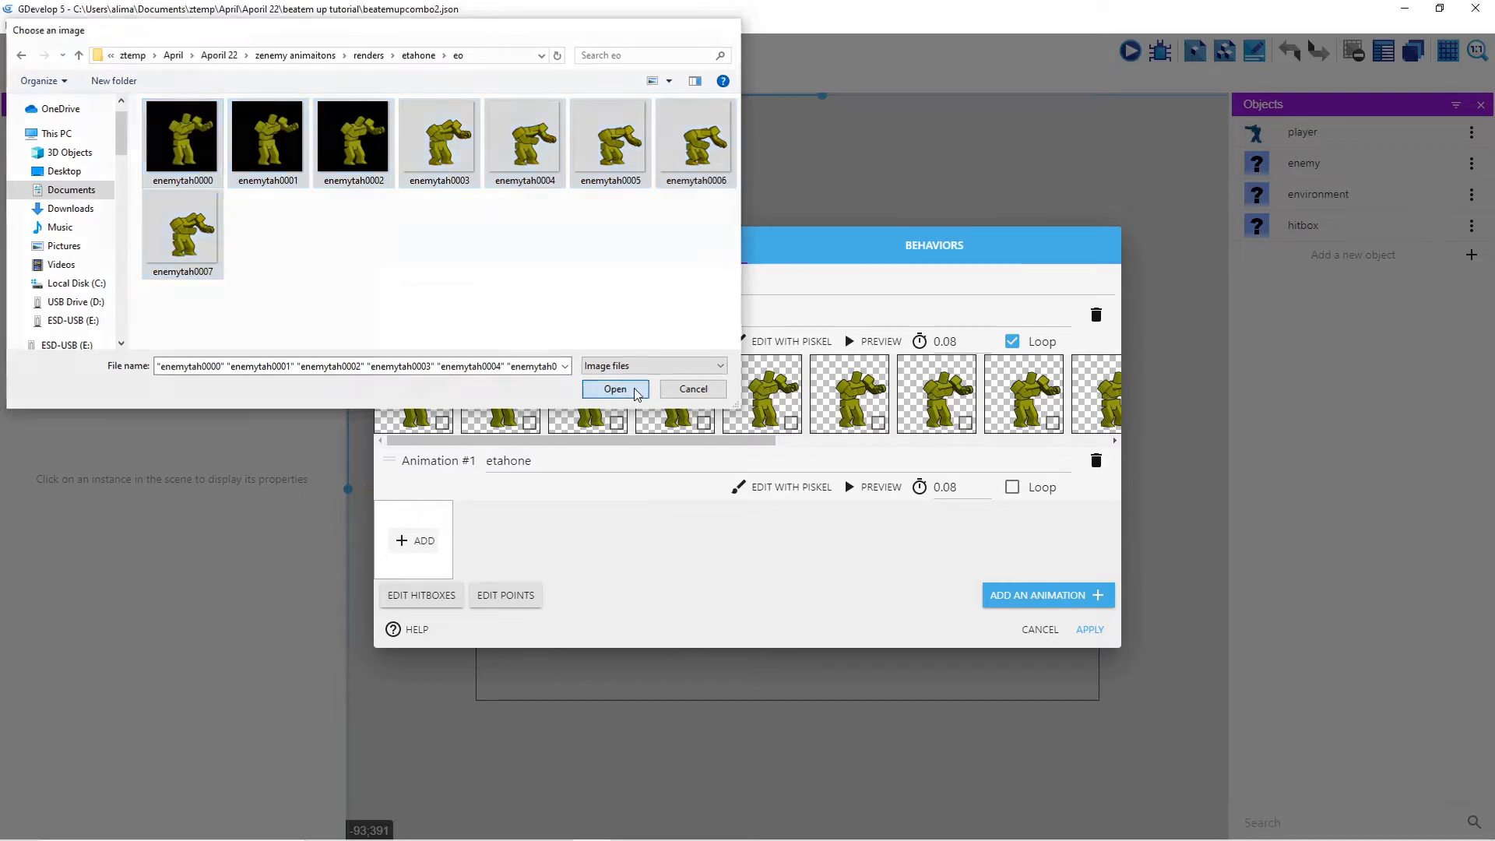
{"action": "left_click", "coordinate": [615, 390]}
{"action": "left_click", "coordinate": [863, 433]}
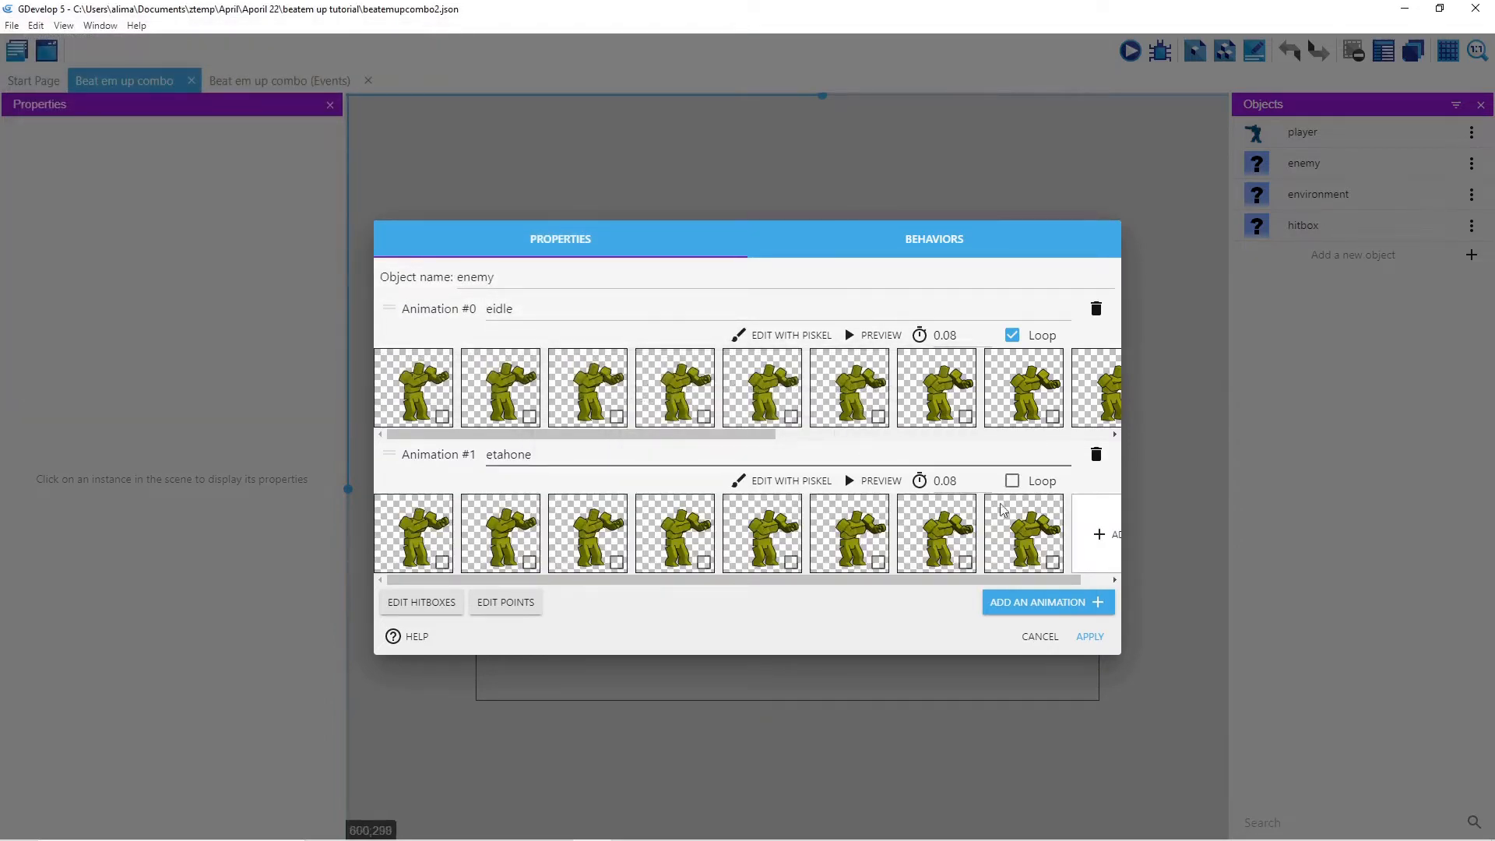
Step: Add a third animation to the enemy object and name it "etahsecond"
{"action": "left_click", "coordinate": [1014, 604]}
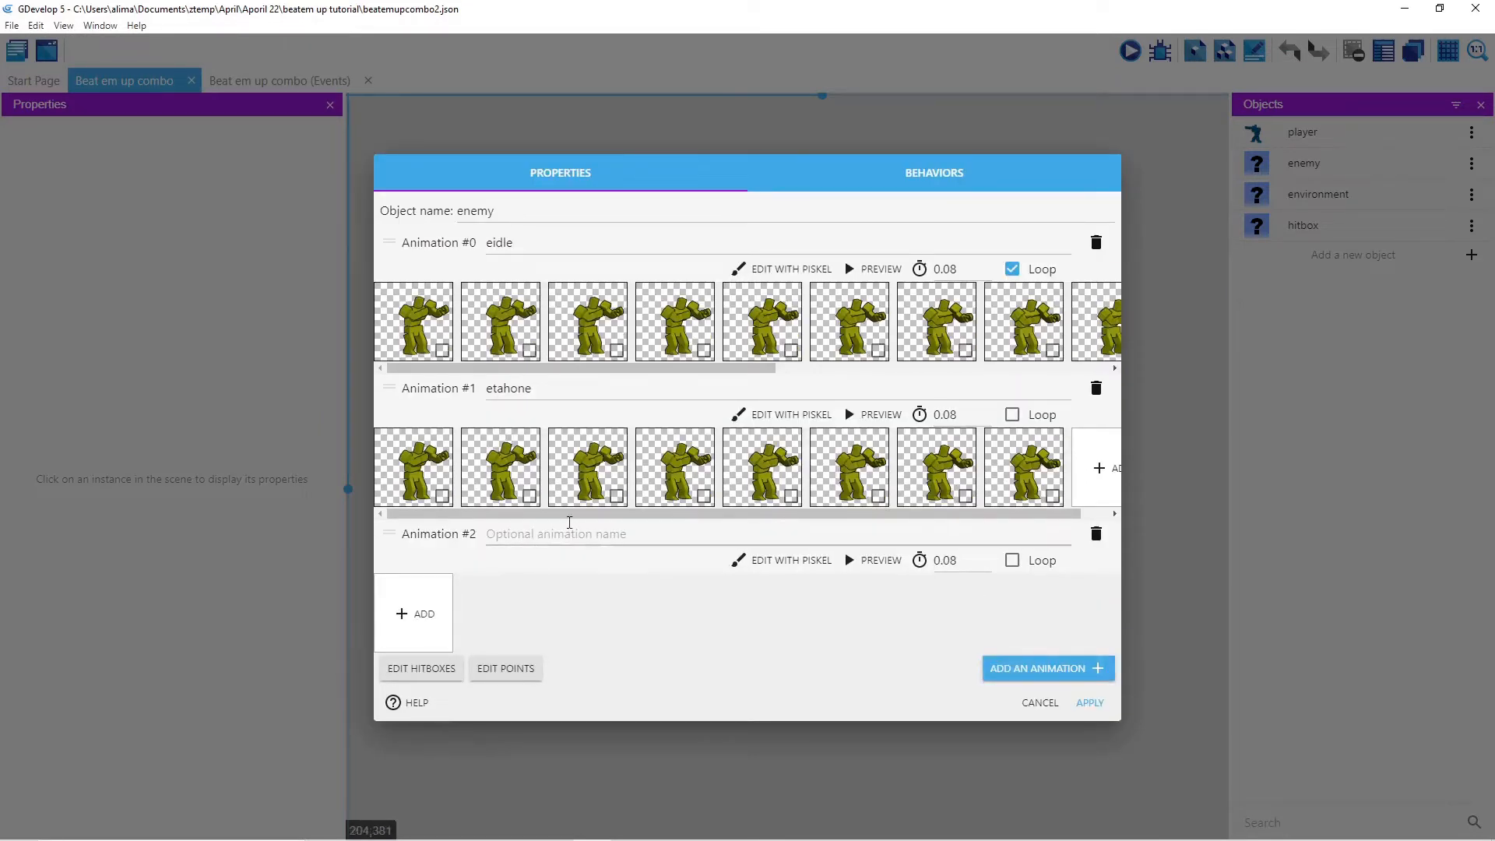
{"action": "left_click", "coordinate": [518, 535]}
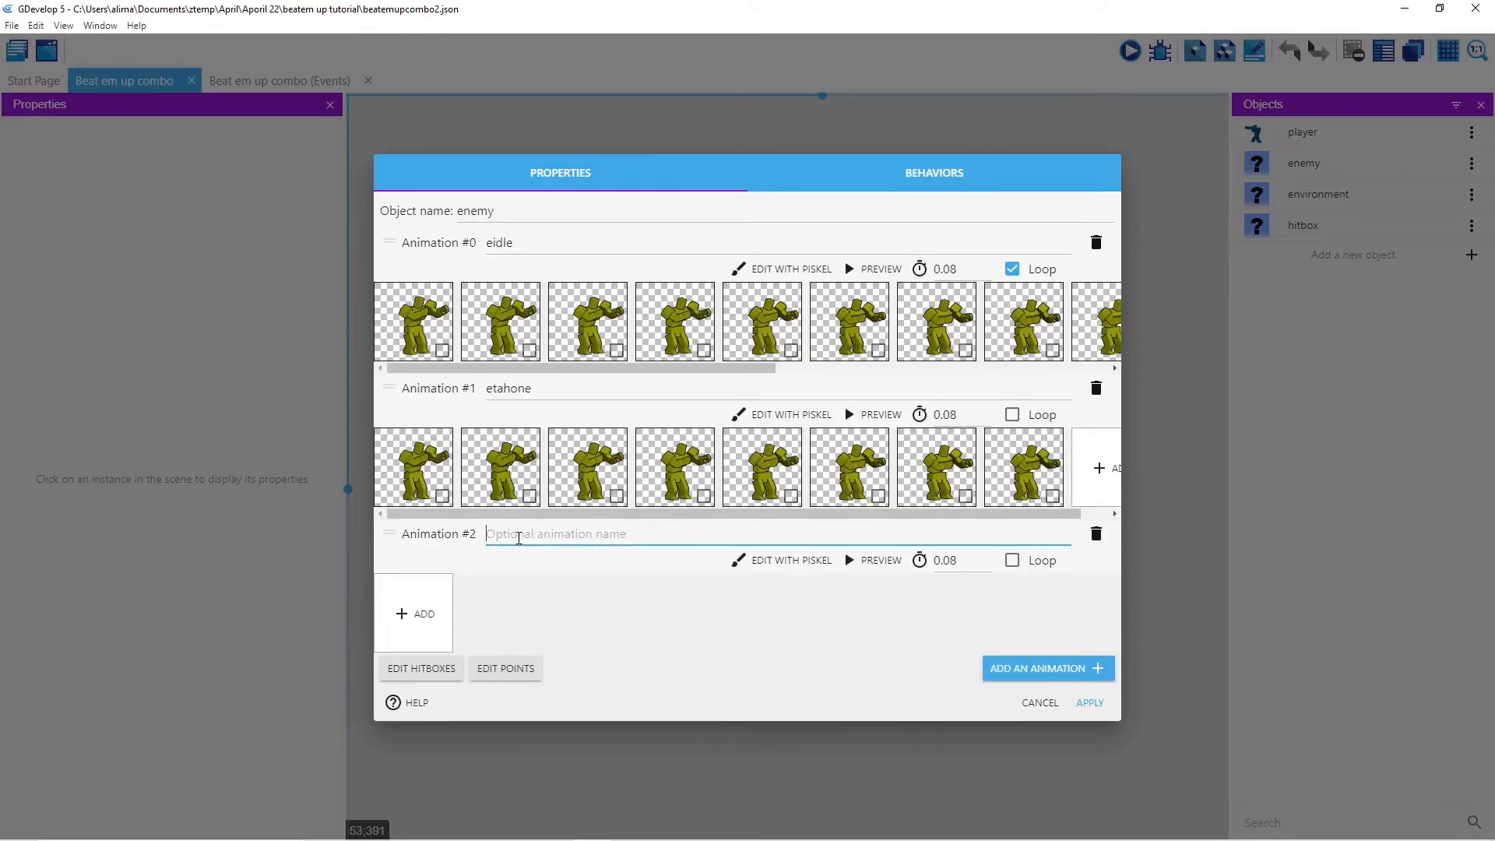
{"action": "type", "text": "etahsecond"}
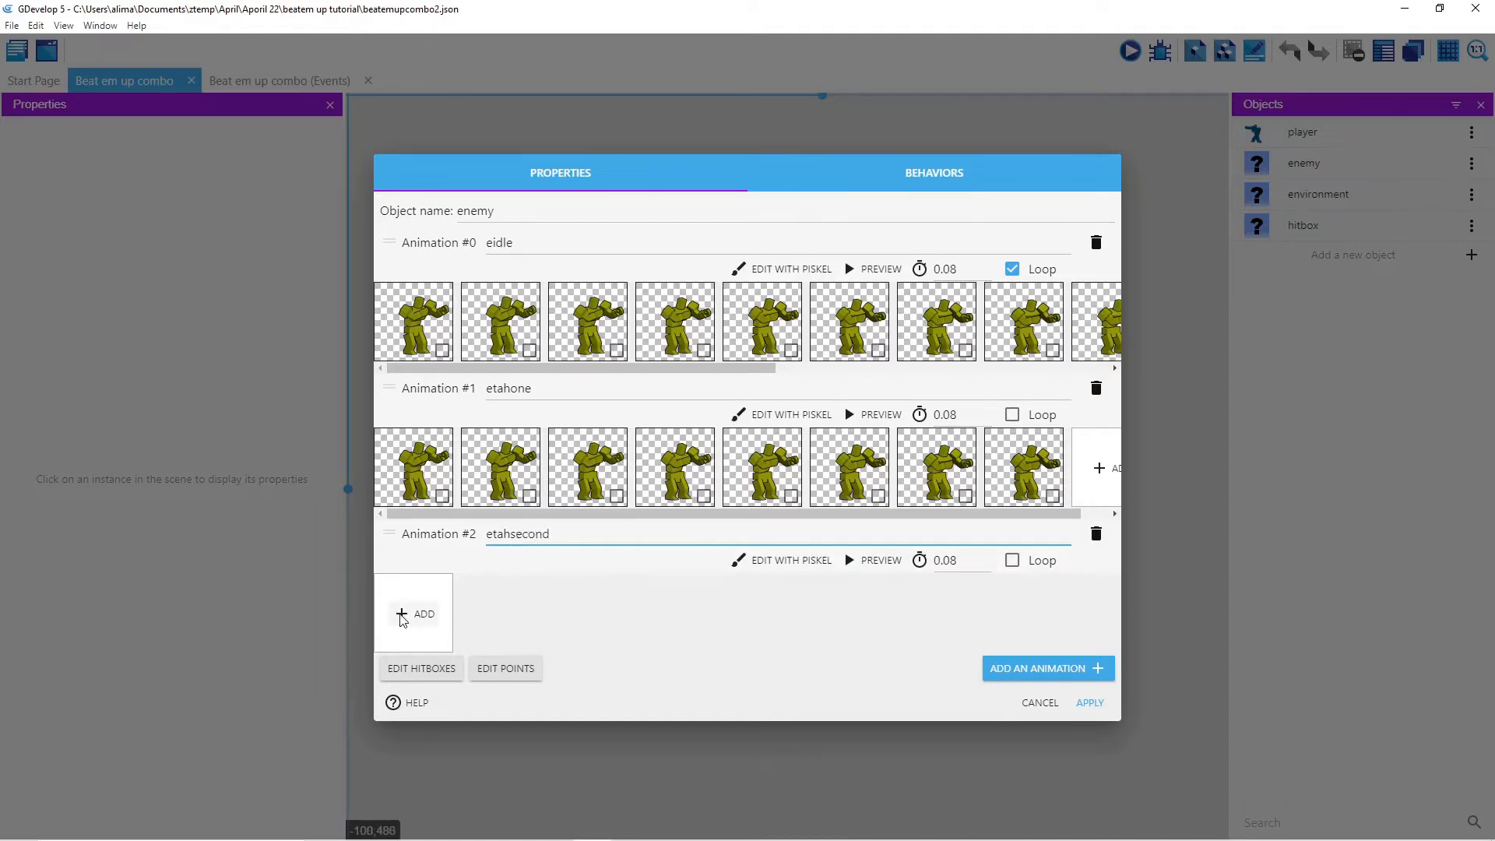
Step: Import all enemytah images from the et folder inside renders/etahtwo as etahsecond frames, copying them into the project folder
{"action": "left_click", "coordinate": [410, 613]}
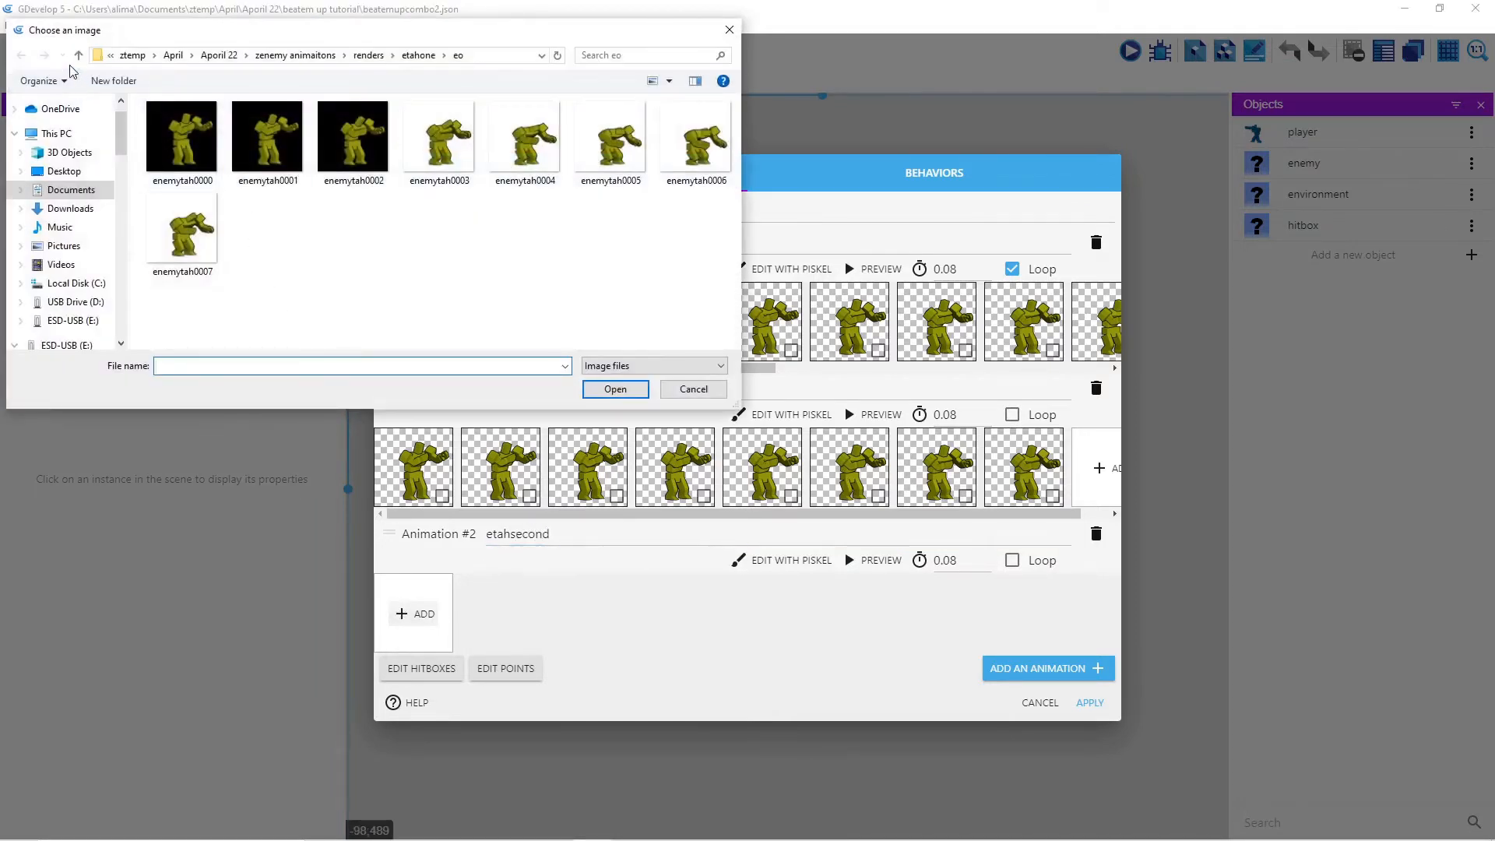
{"action": "left_click", "coordinate": [78, 56]}
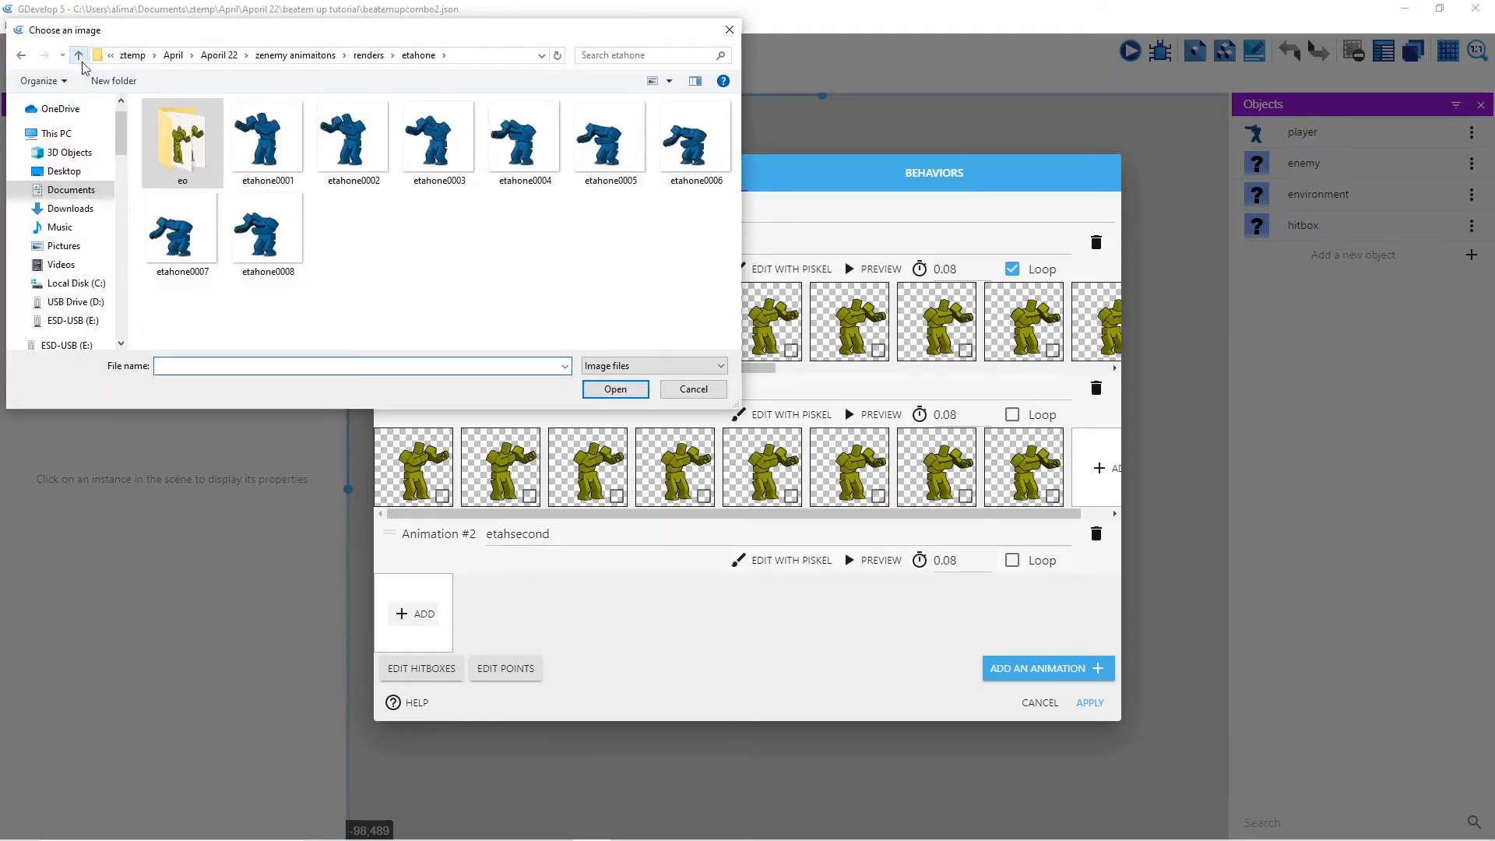
{"action": "left_click", "coordinate": [79, 56]}
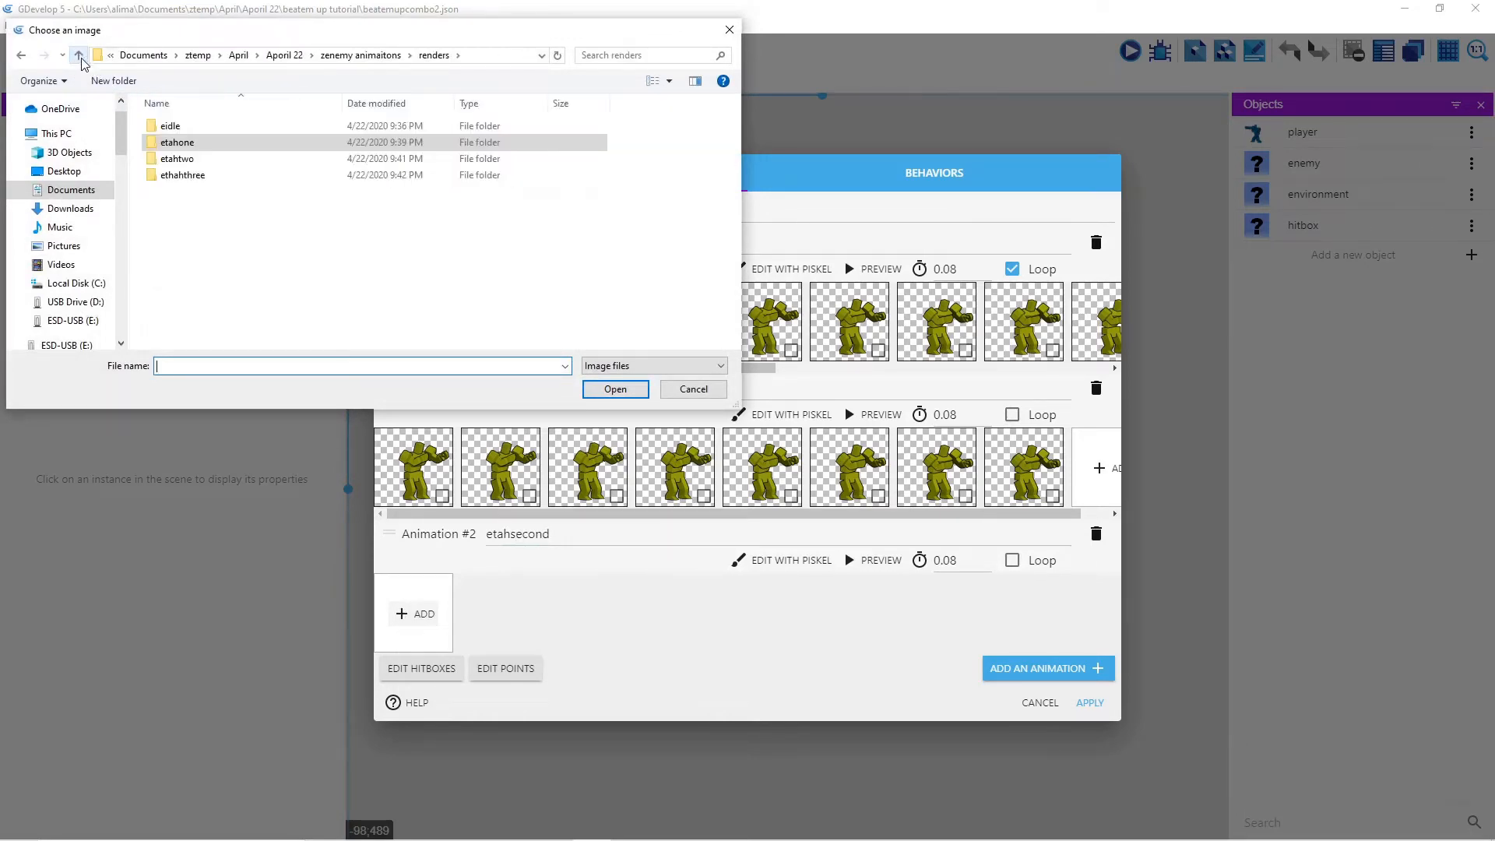
{"action": "left_click", "coordinate": [209, 161]}
{"action": "double_click", "coordinate": [209, 160]}
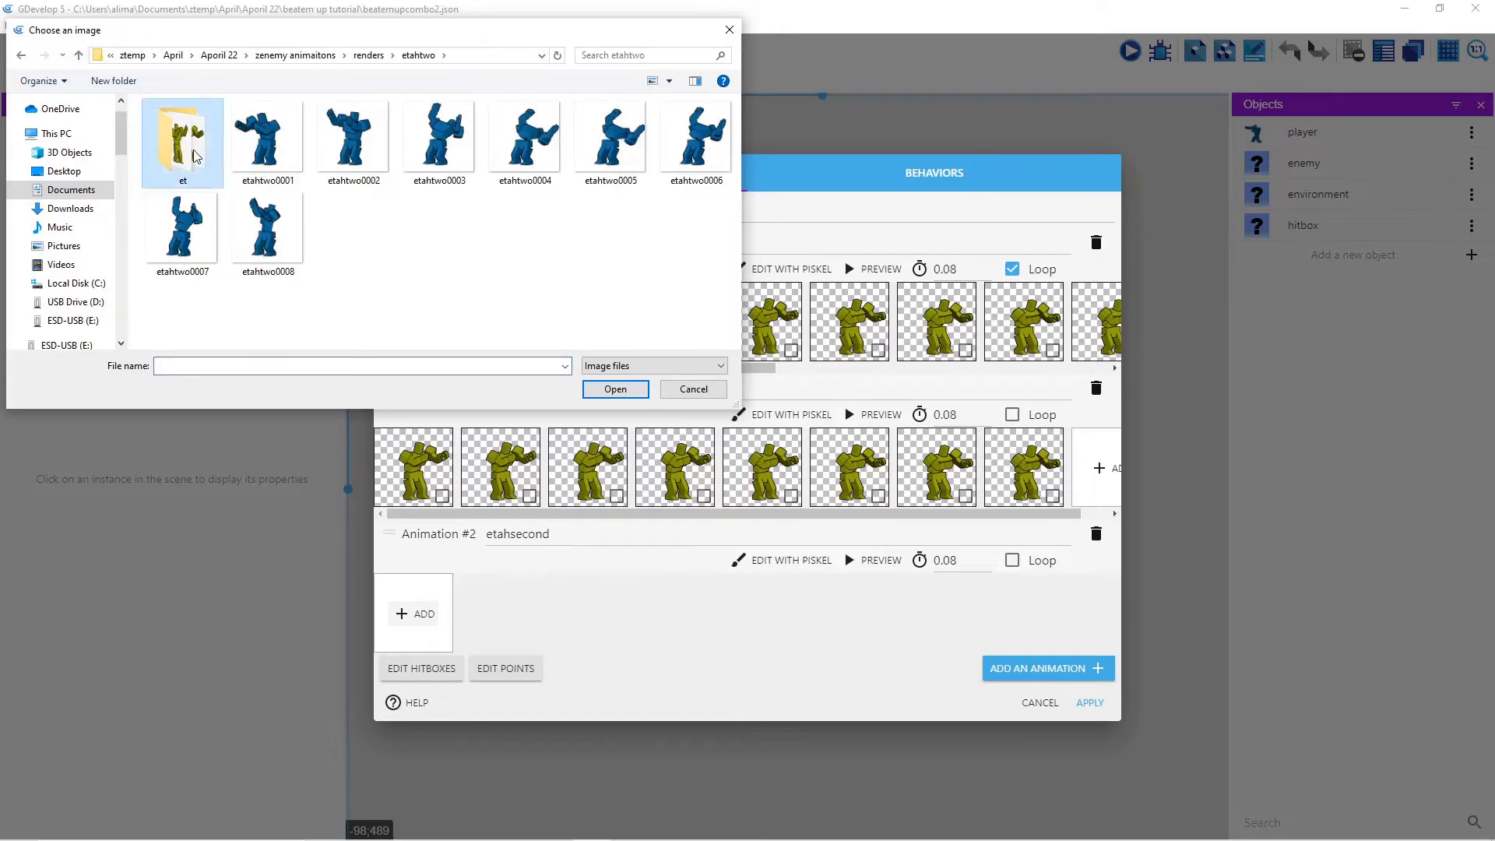
{"action": "double_click", "coordinate": [192, 152]}
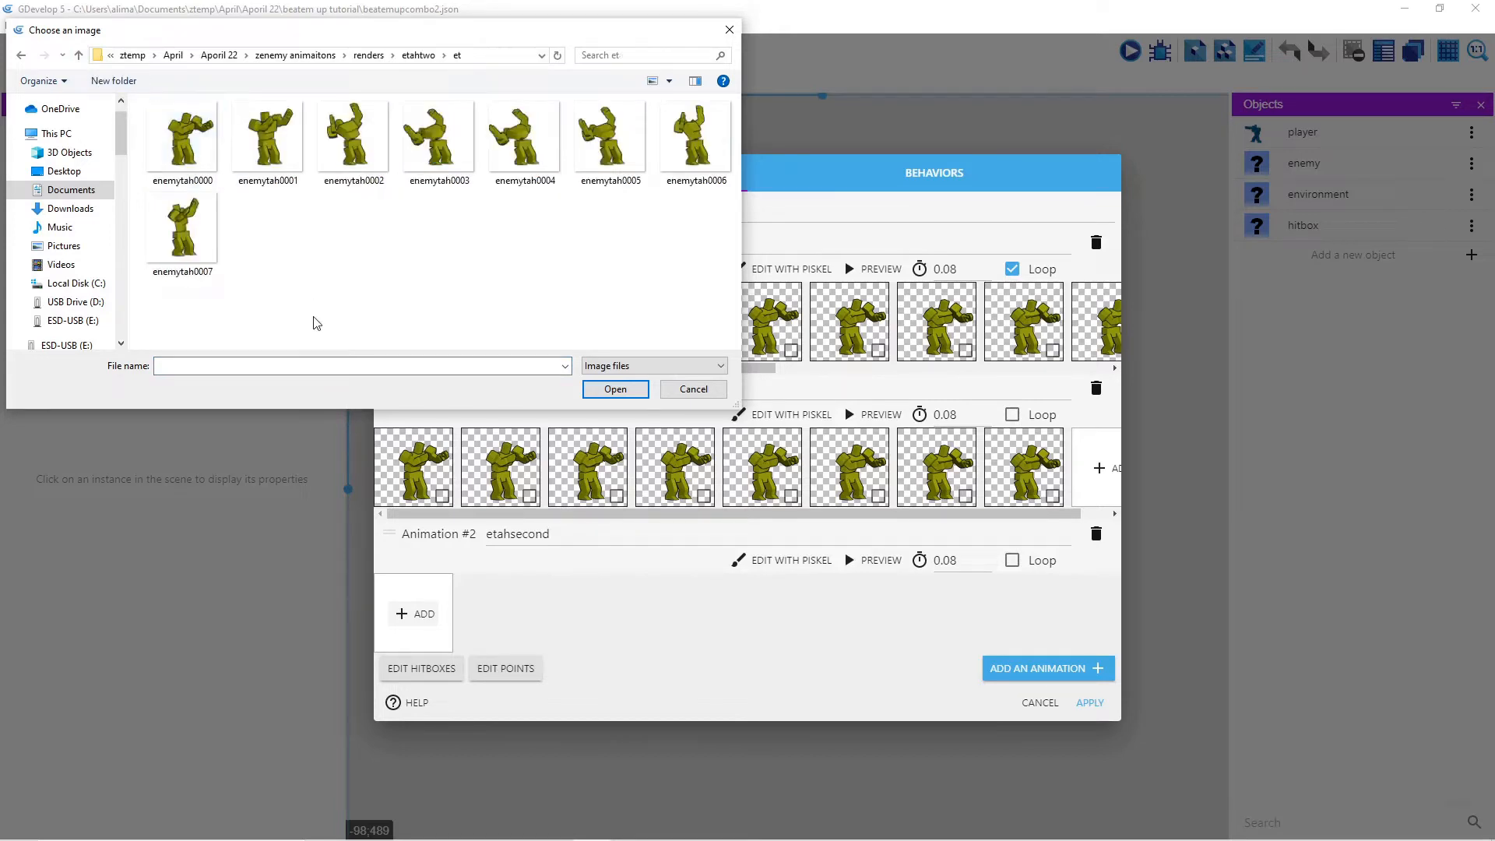
{"action": "key", "text": "ctrl+a"}
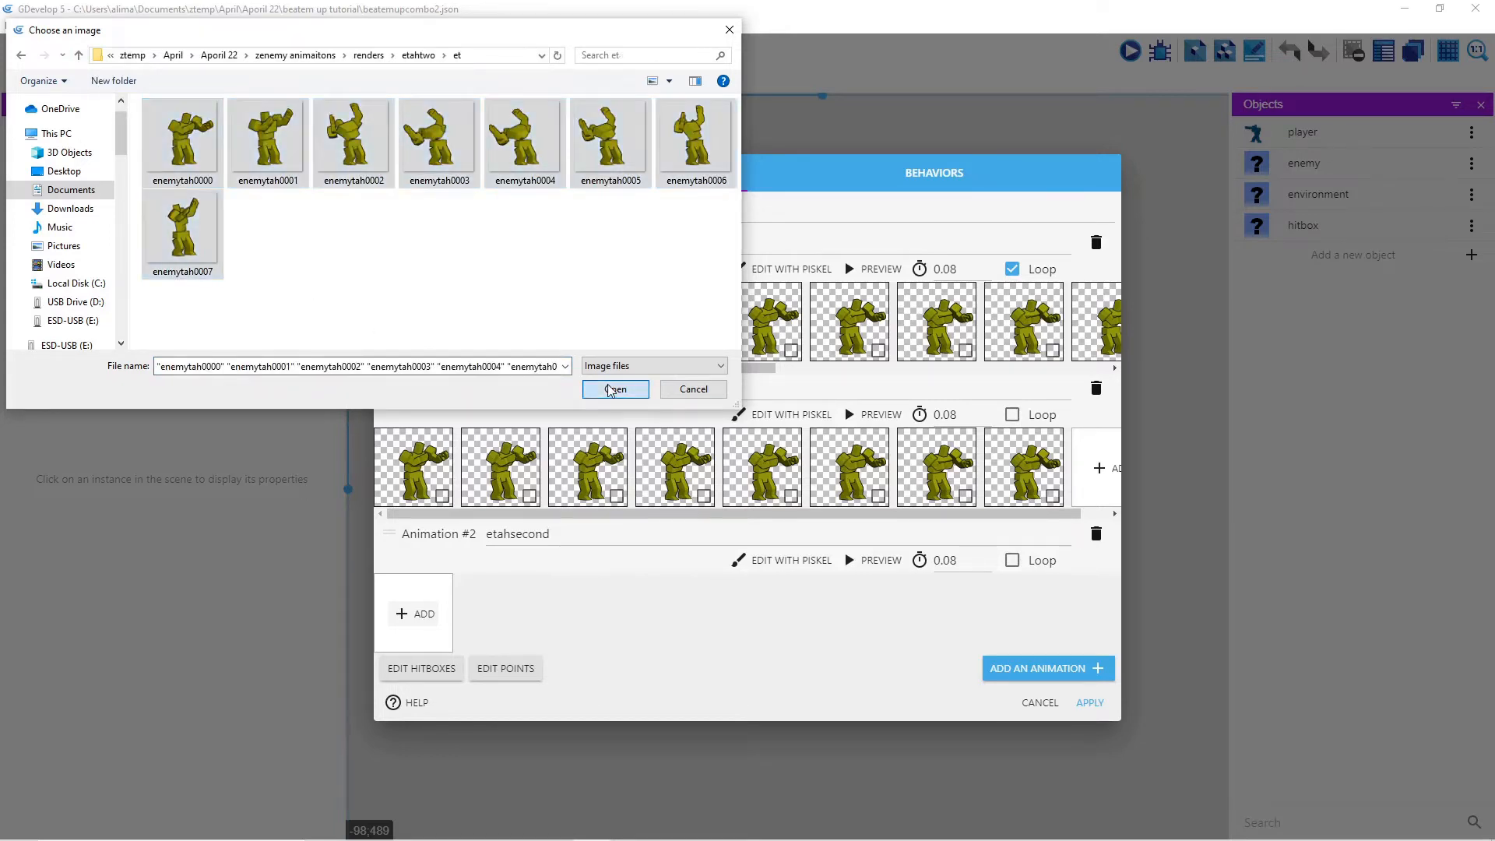
{"action": "left_click", "coordinate": [613, 389]}
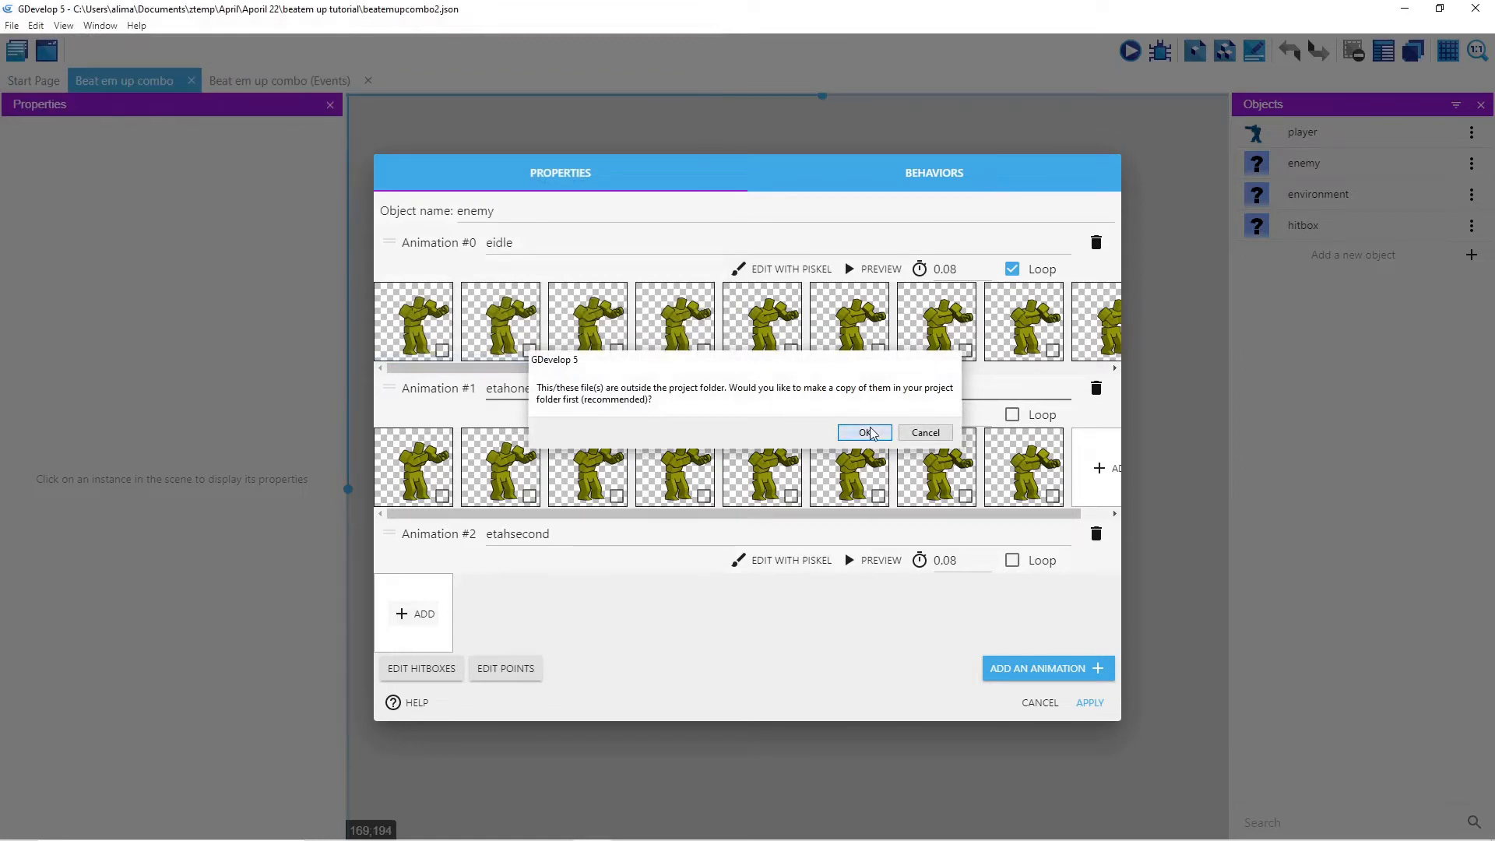
{"action": "left_click", "coordinate": [856, 433]}
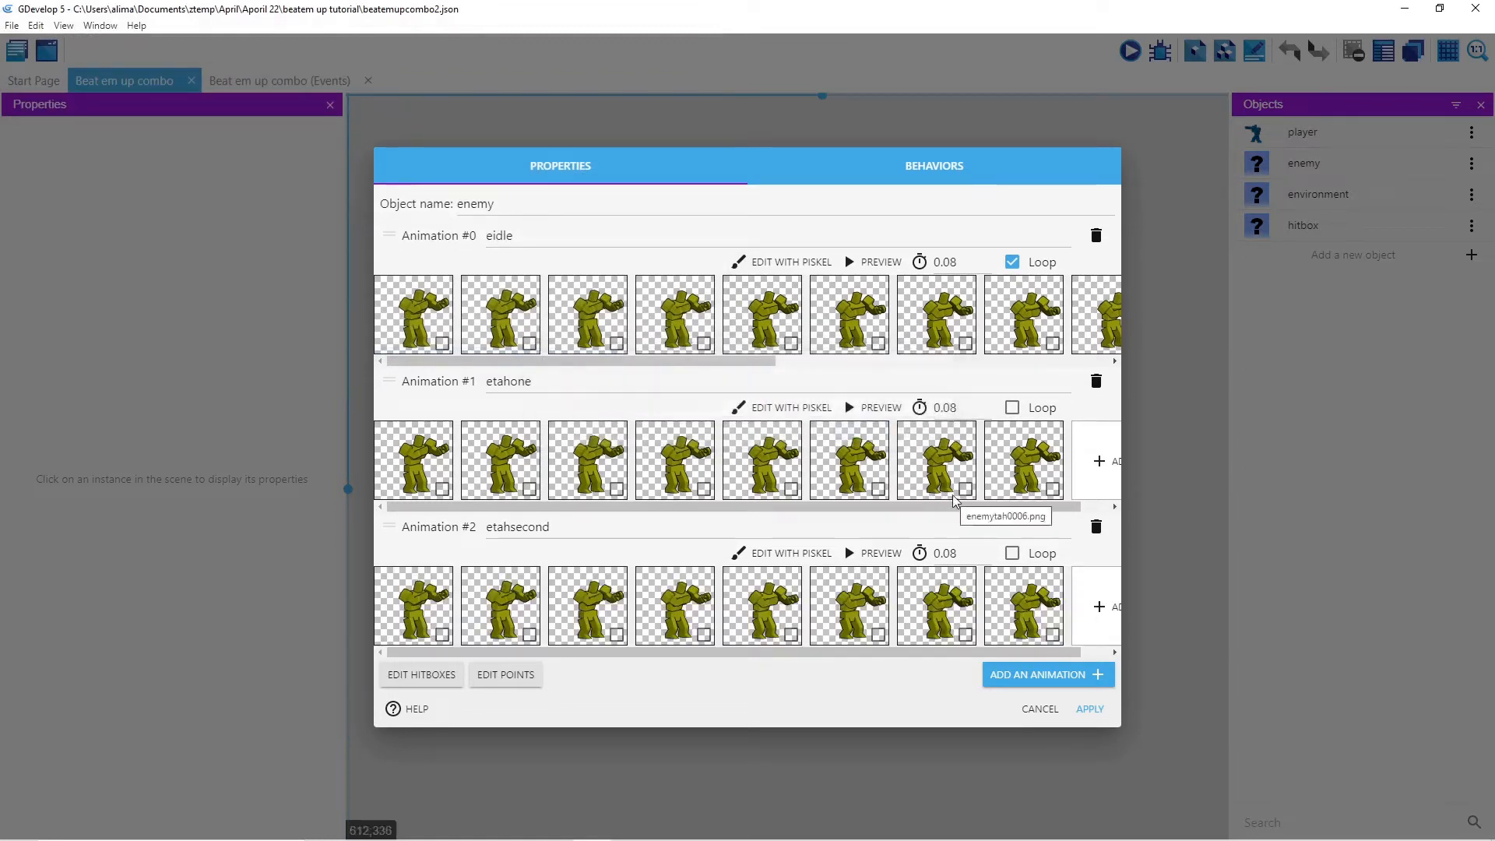
Step: Add a fourth animation to the enemy object and name it "etahthree"
{"action": "left_click", "coordinate": [1006, 676]}
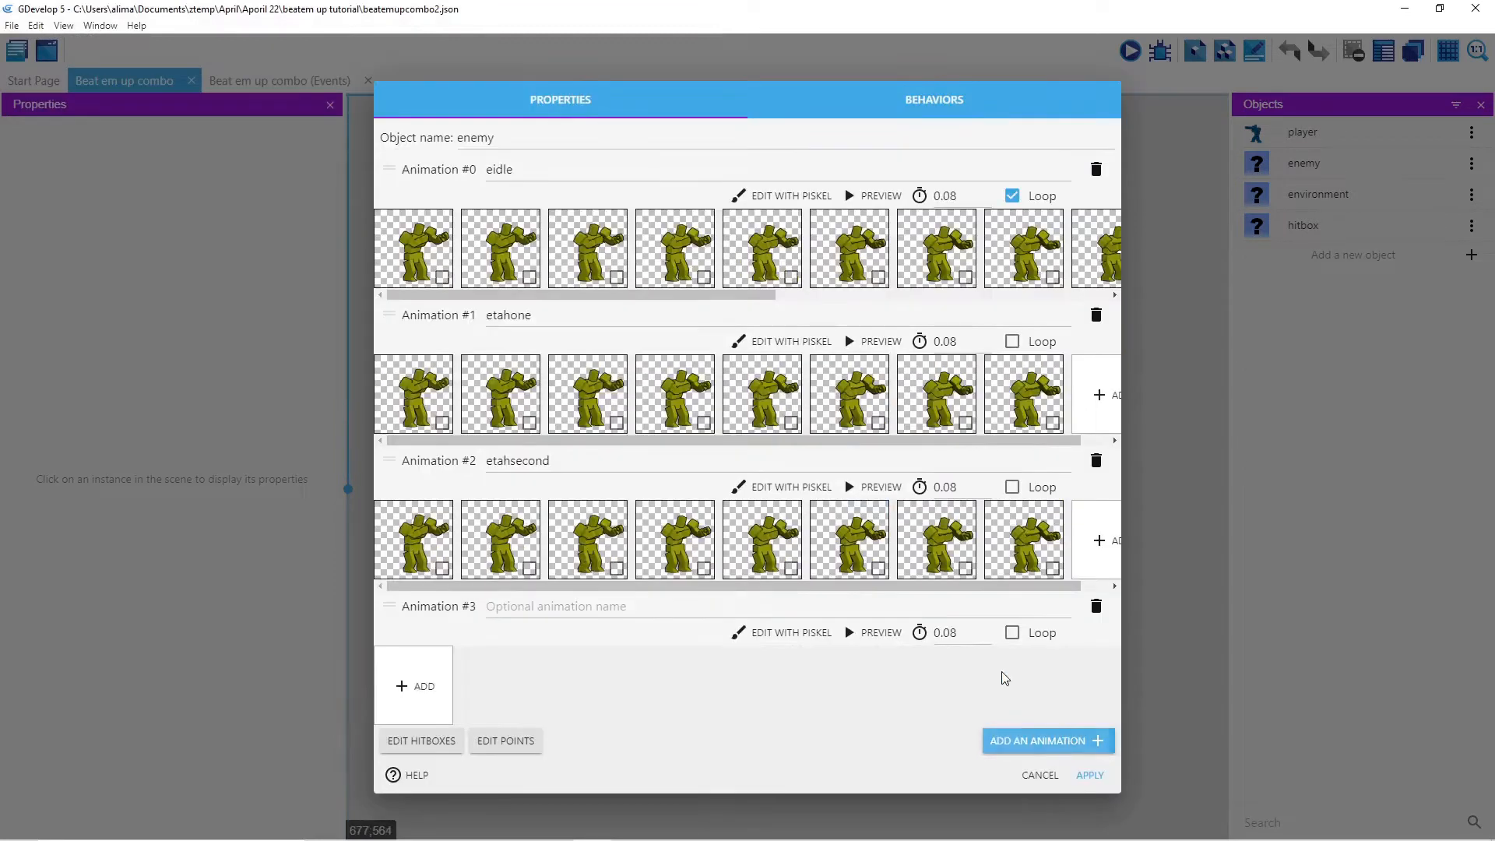
{"action": "left_click", "coordinate": [507, 609]}
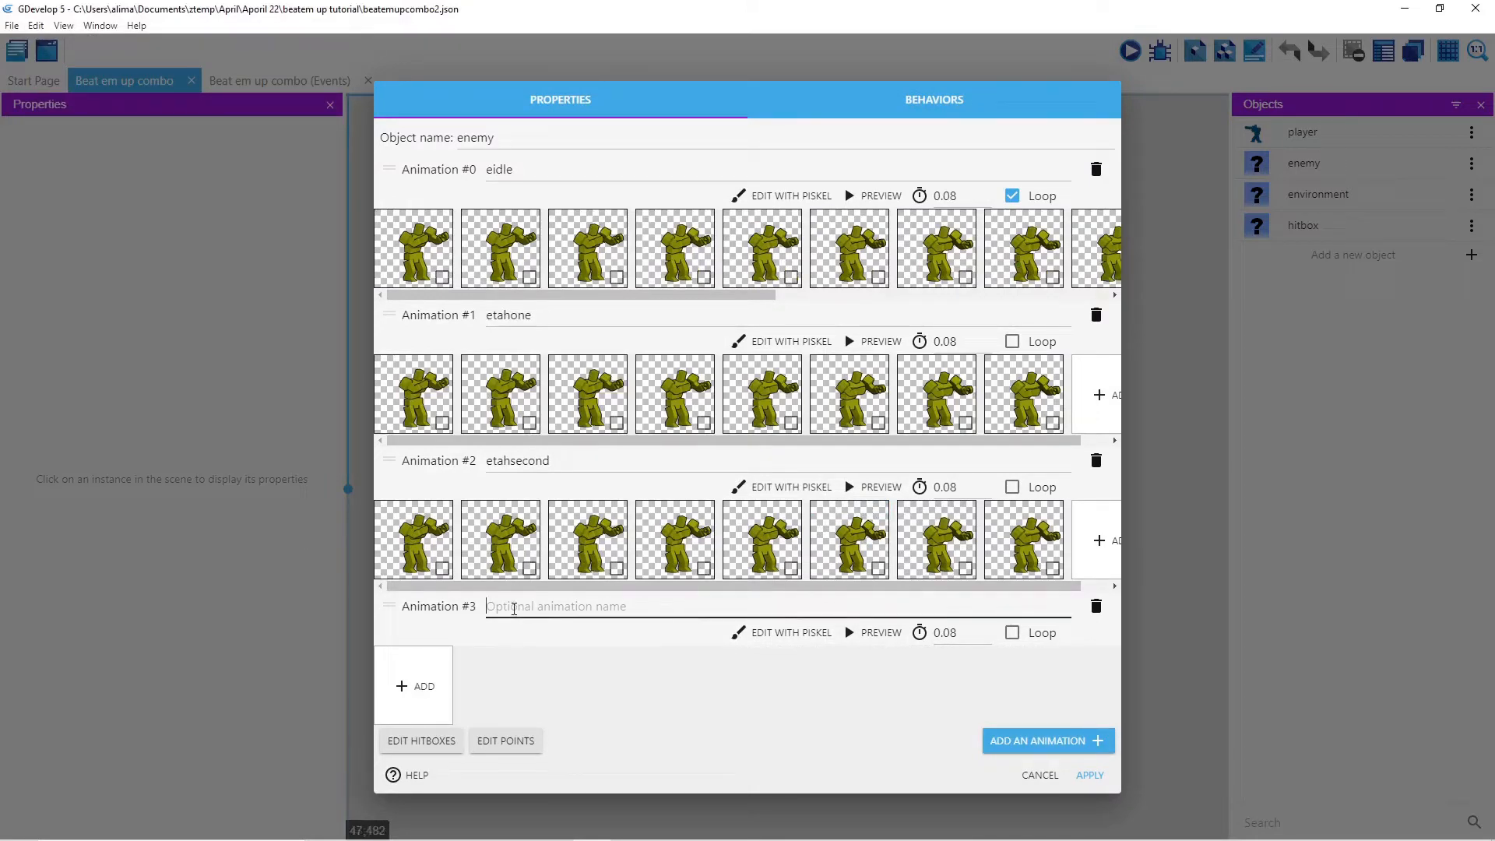
{"action": "type", "text": "etahthree"}
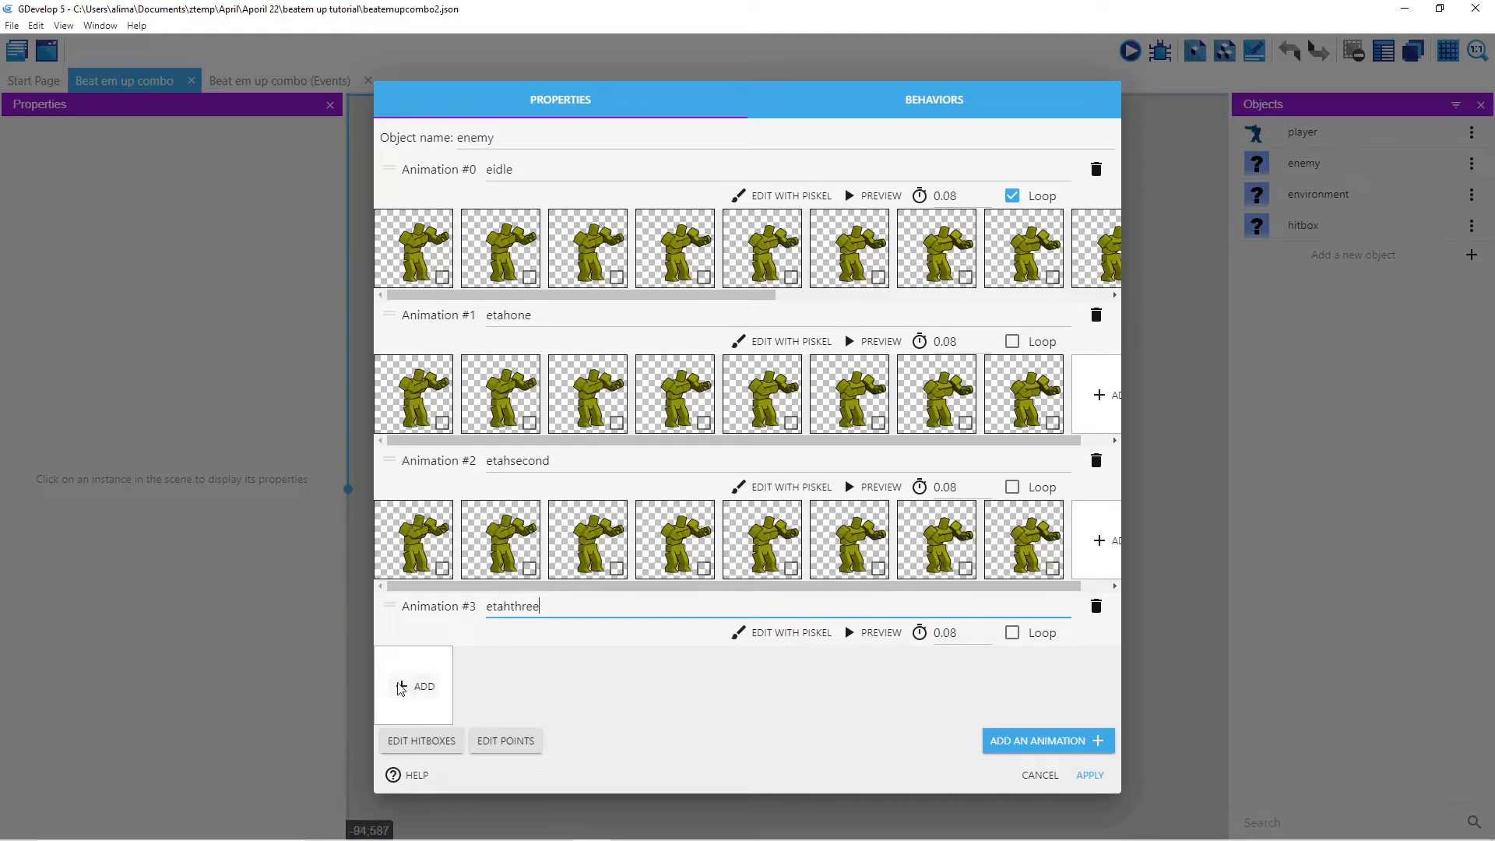
Step: Import all enemytah images from renders/ethahthree/ethr as etahthree frames, copying them into the project folder, and apply the enemy object's changes
{"action": "left_click", "coordinate": [414, 686]}
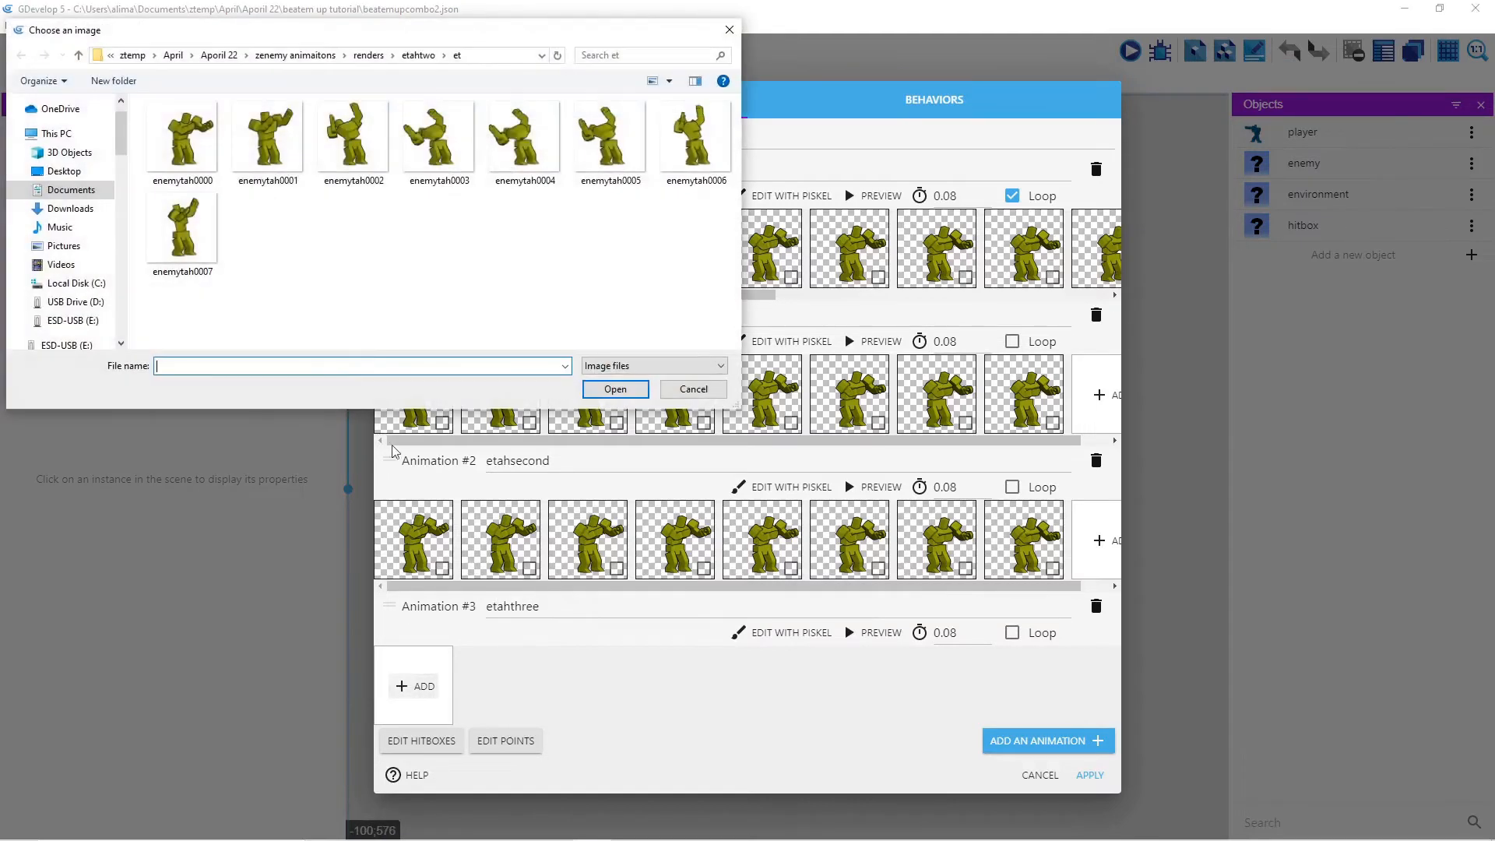
{"action": "left_click", "coordinate": [77, 55]}
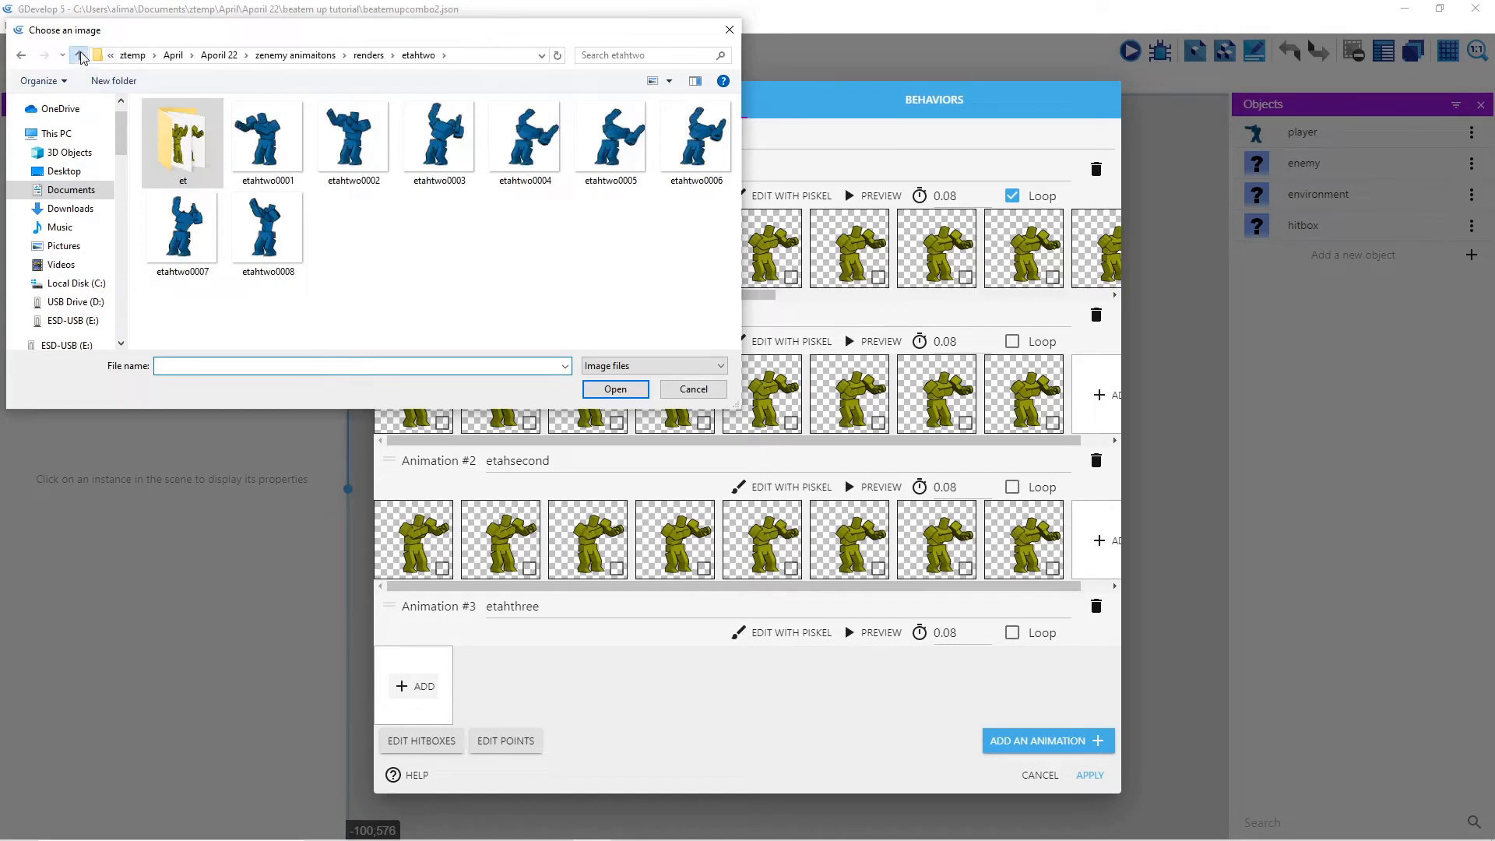
{"action": "left_click", "coordinate": [78, 55]}
{"action": "double_click", "coordinate": [221, 176]}
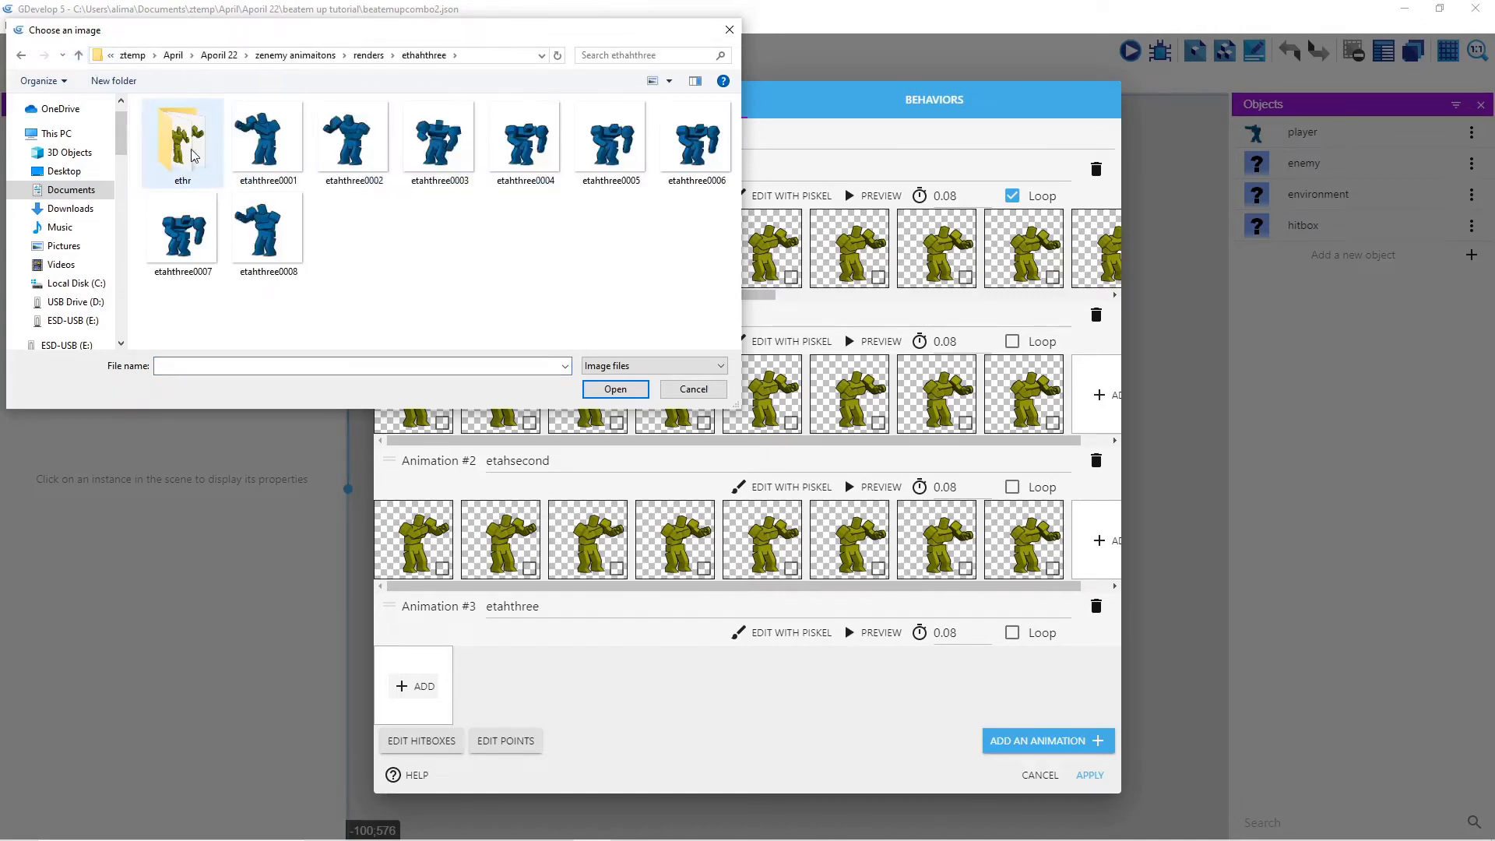
{"action": "double_click", "coordinate": [191, 153]}
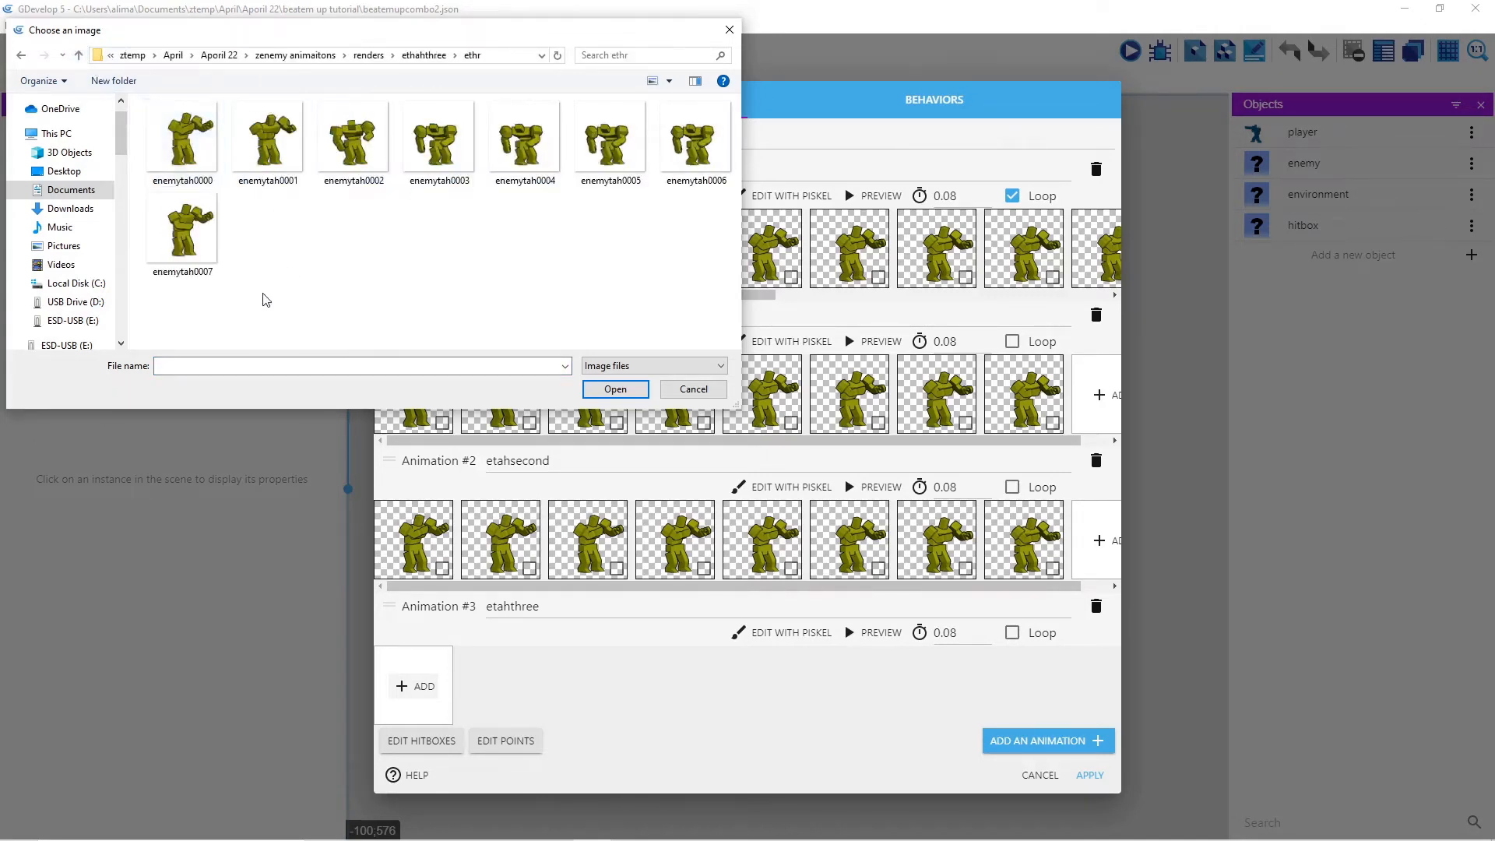
{"action": "key", "text": "ctrl+a"}
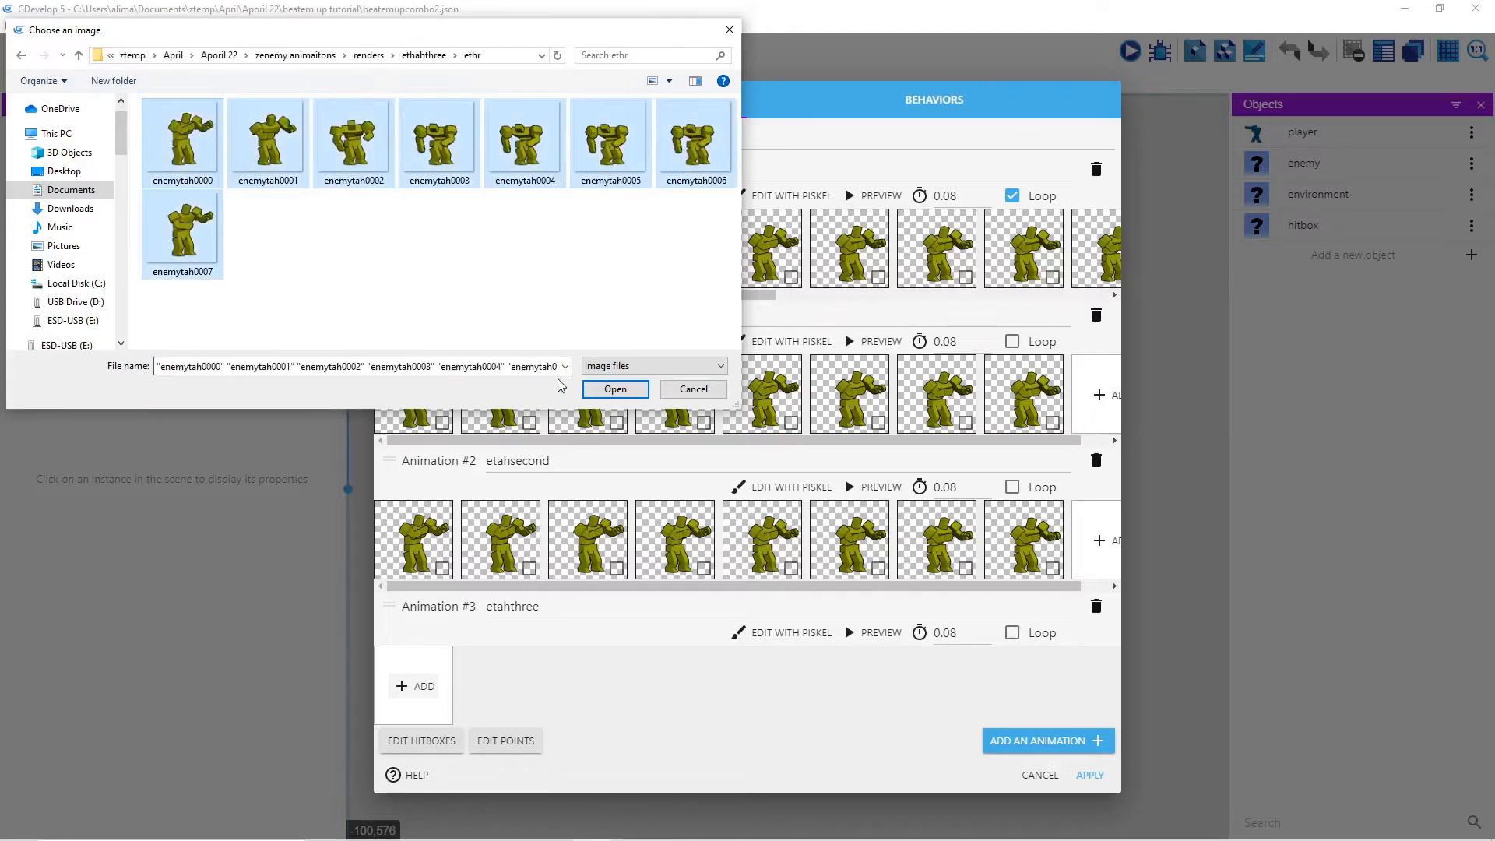
{"action": "left_click", "coordinate": [607, 392]}
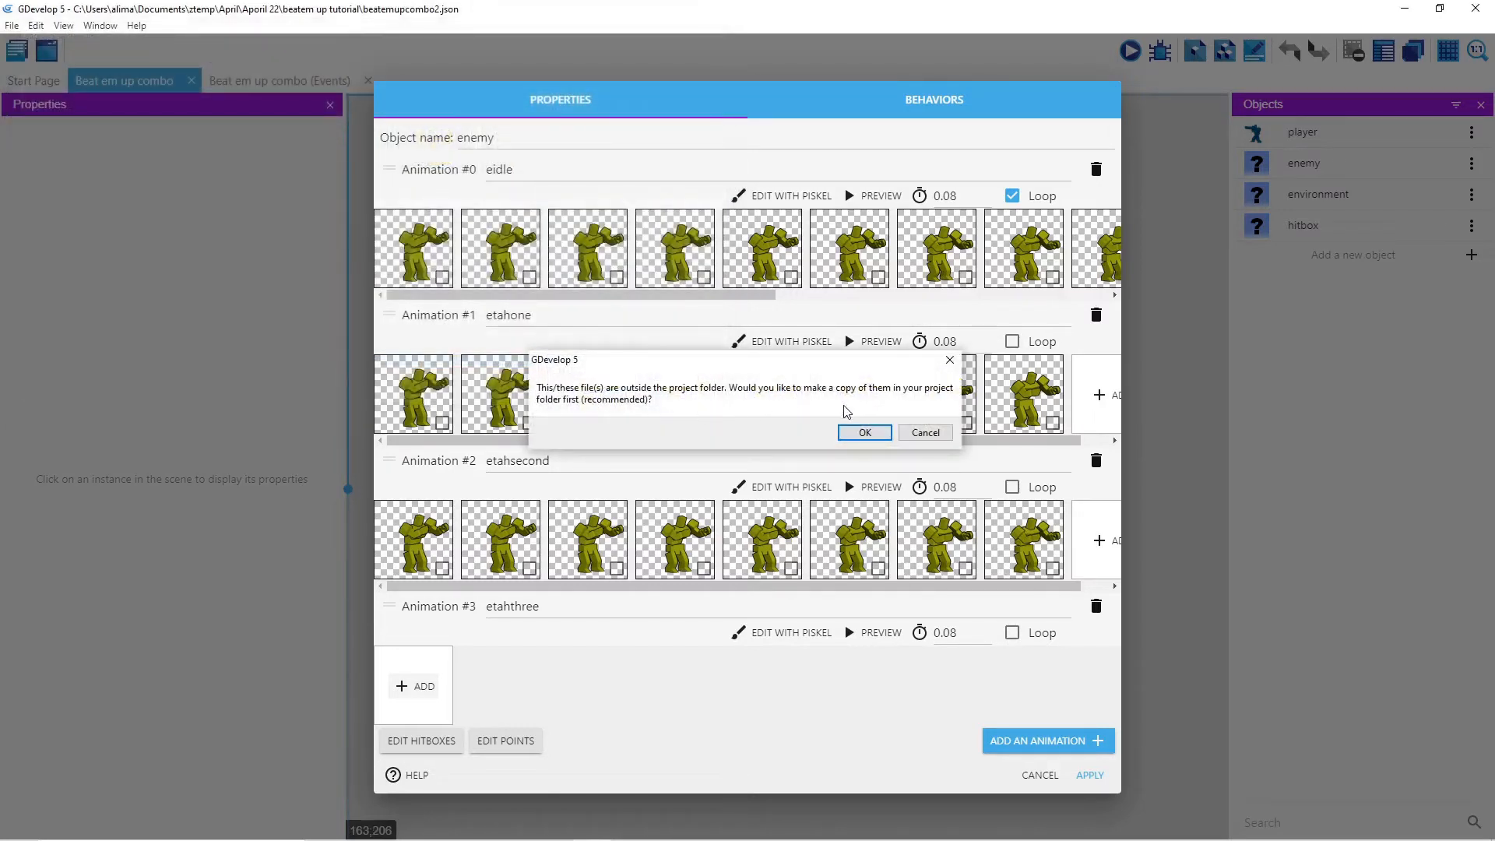
{"action": "left_click", "coordinate": [863, 432]}
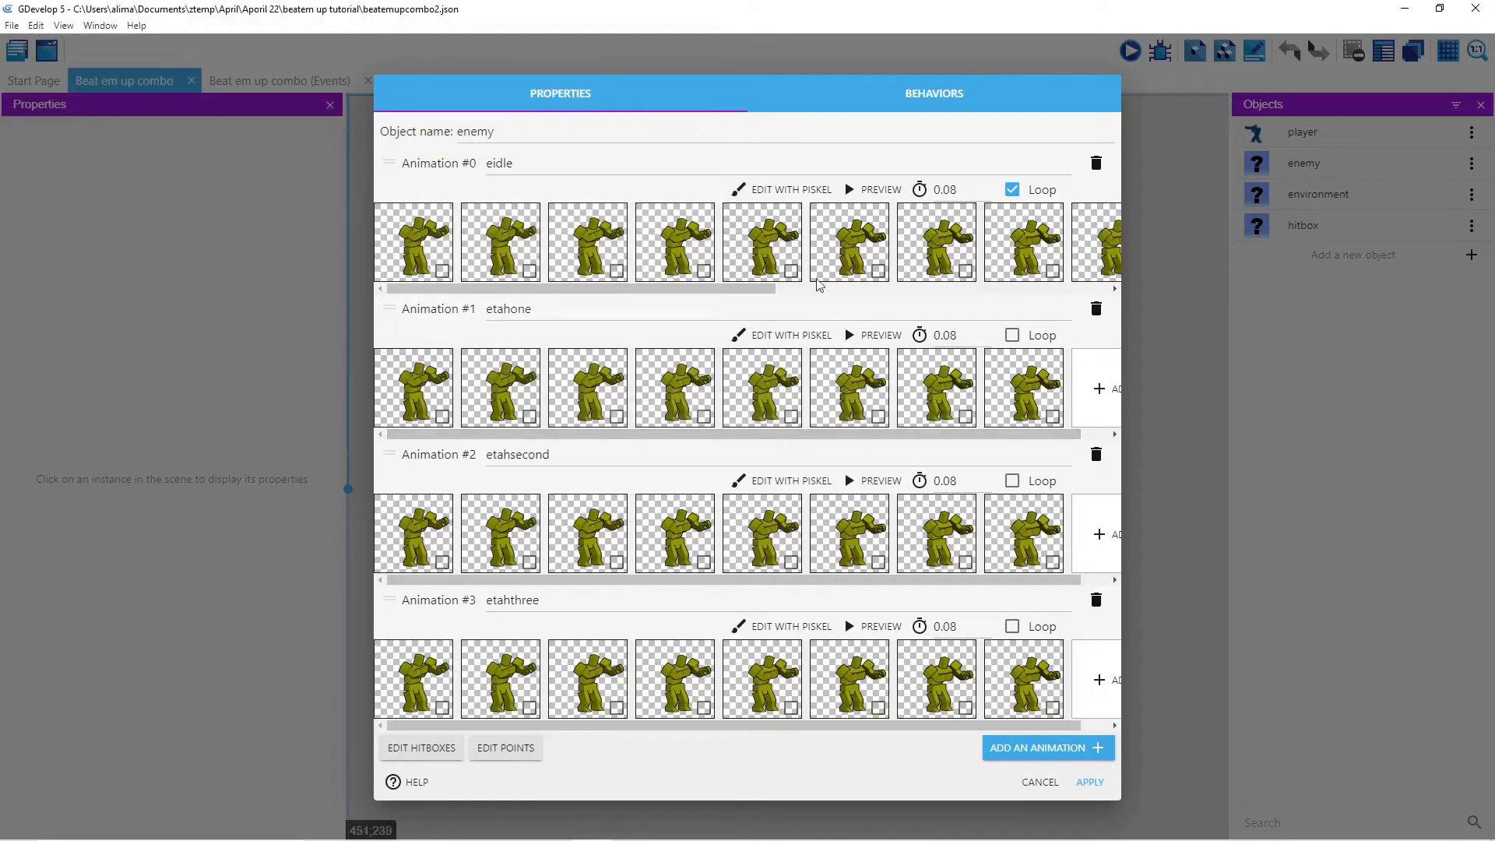
{"action": "left_click", "coordinate": [1090, 782]}
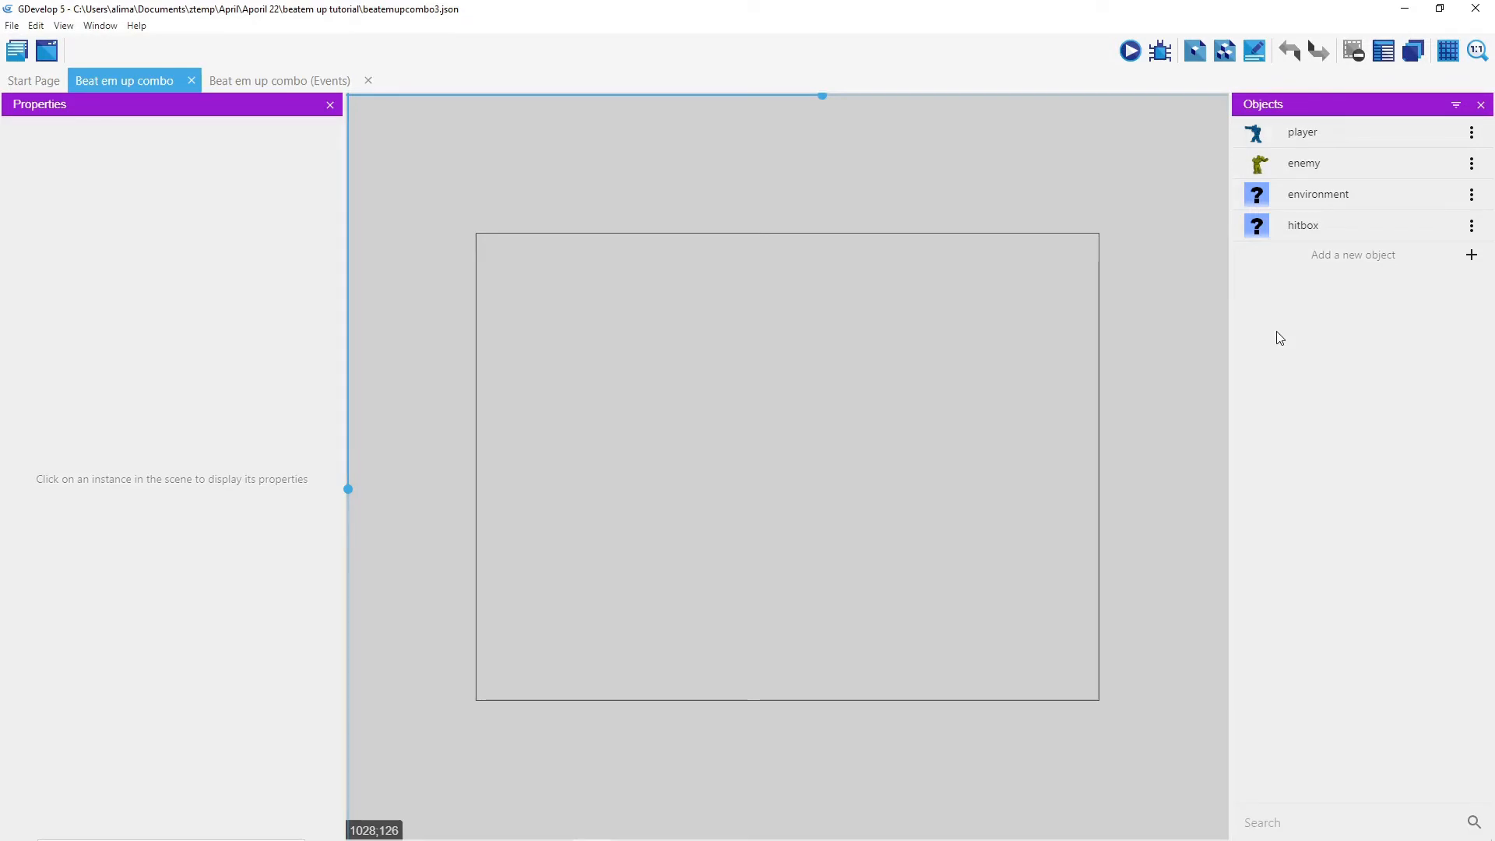
Step: Open the environment object for editing and add an animation, leaving its name blank
{"action": "left_click", "coordinate": [1363, 202]}
{"action": "double_click", "coordinate": [1362, 201]}
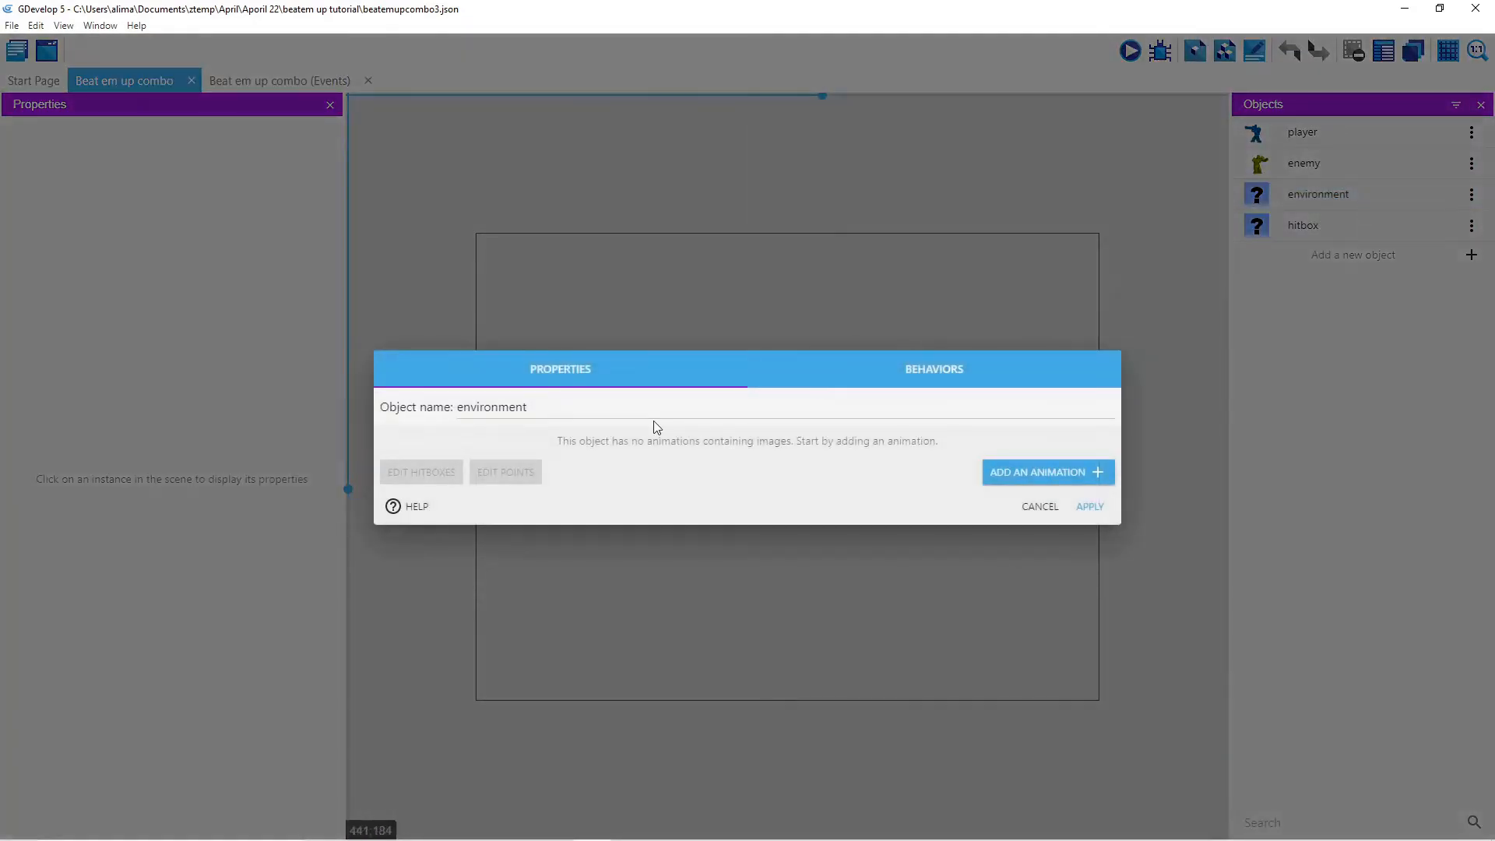
{"action": "left_click", "coordinate": [1061, 472]}
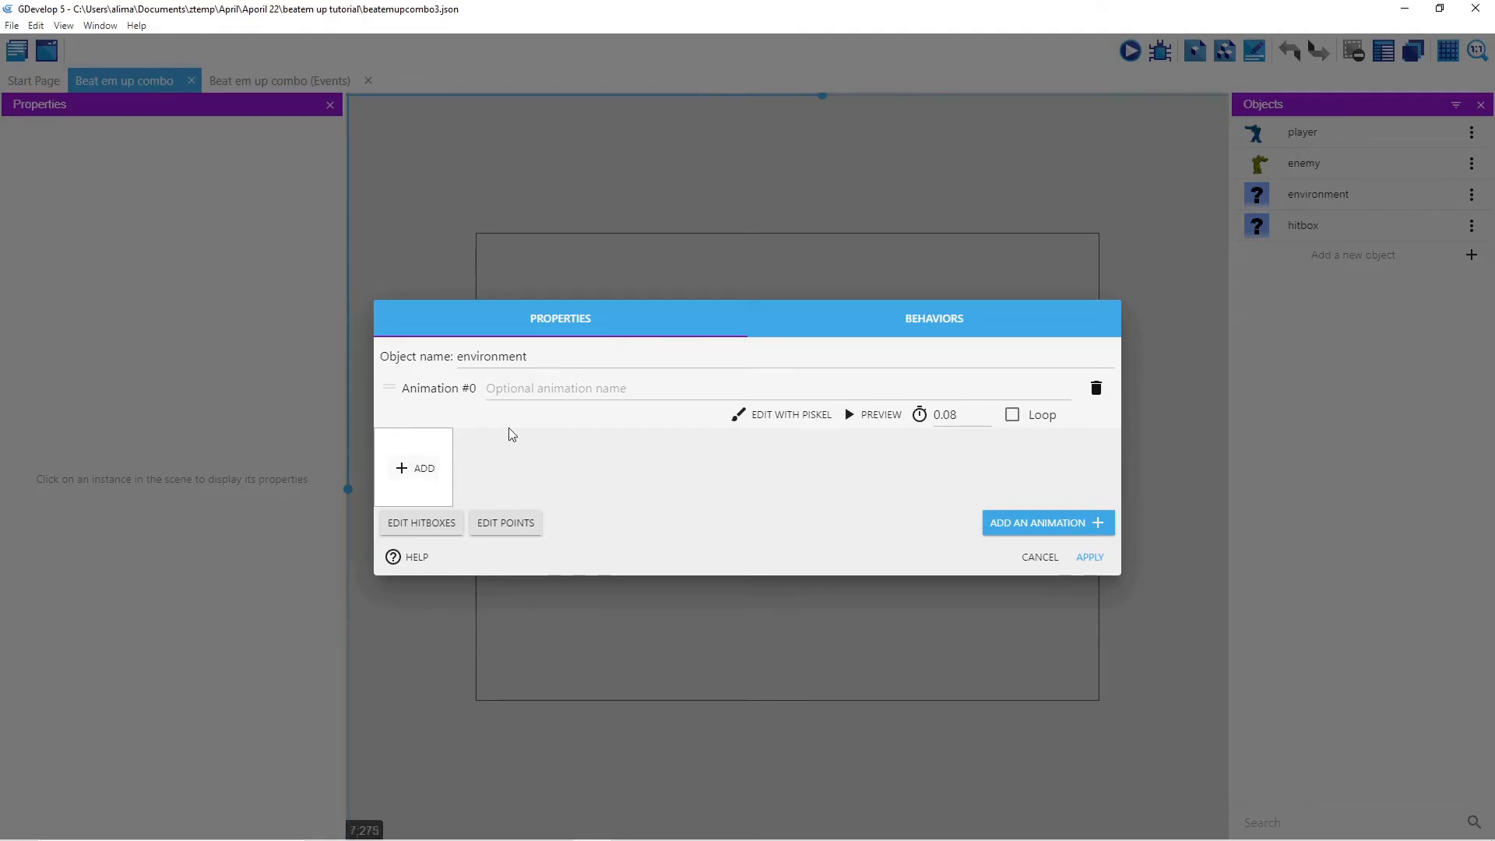
{"action": "left_click", "coordinate": [515, 391]}
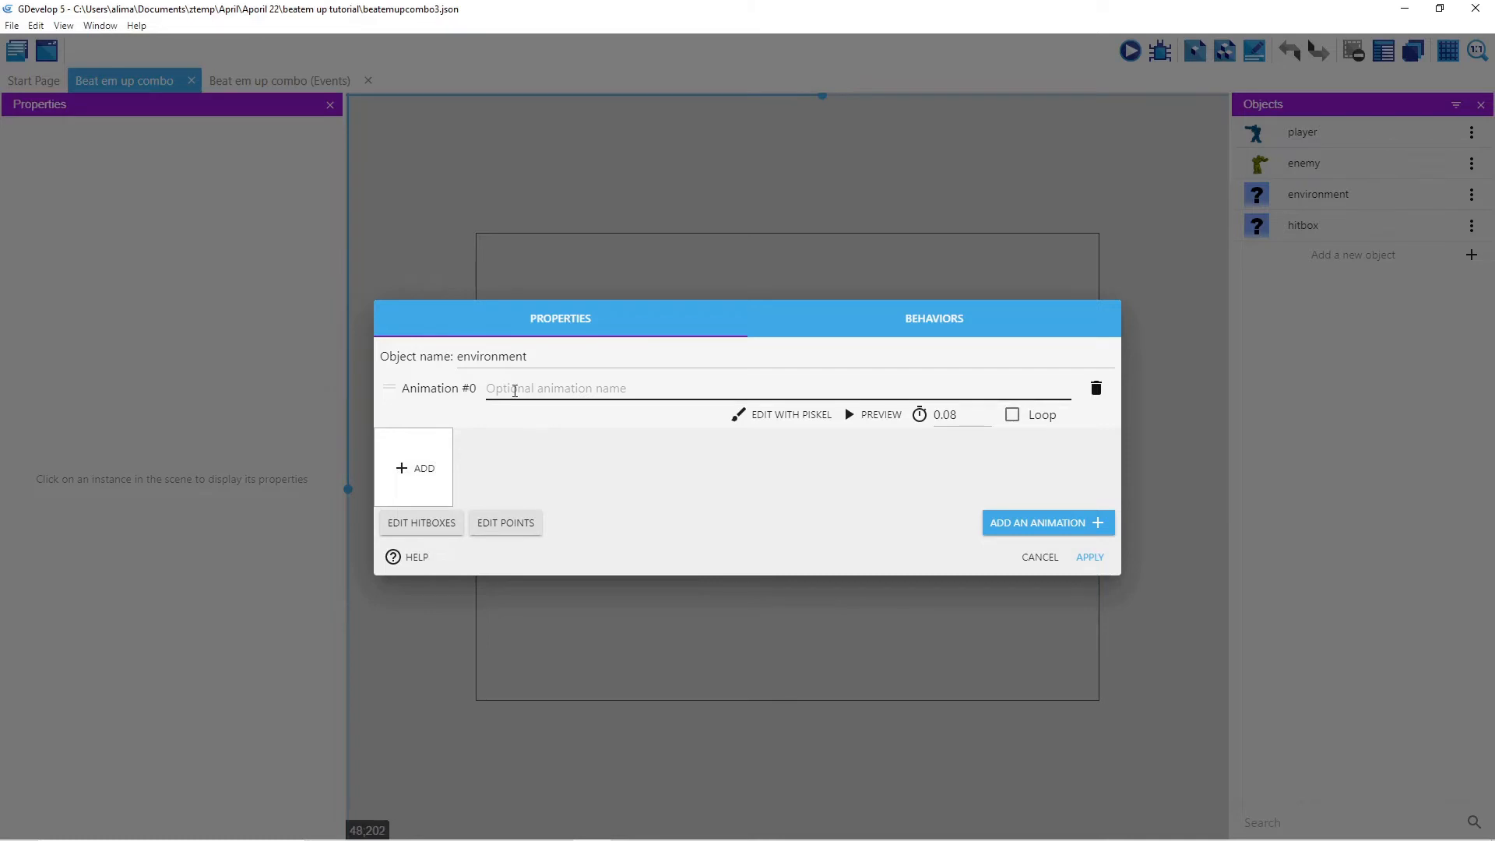
Step: Import the environone image from enivironment/sprites as the environment's frame, copying it into the project folder, and apply the object's changes
{"action": "left_click", "coordinate": [427, 469]}
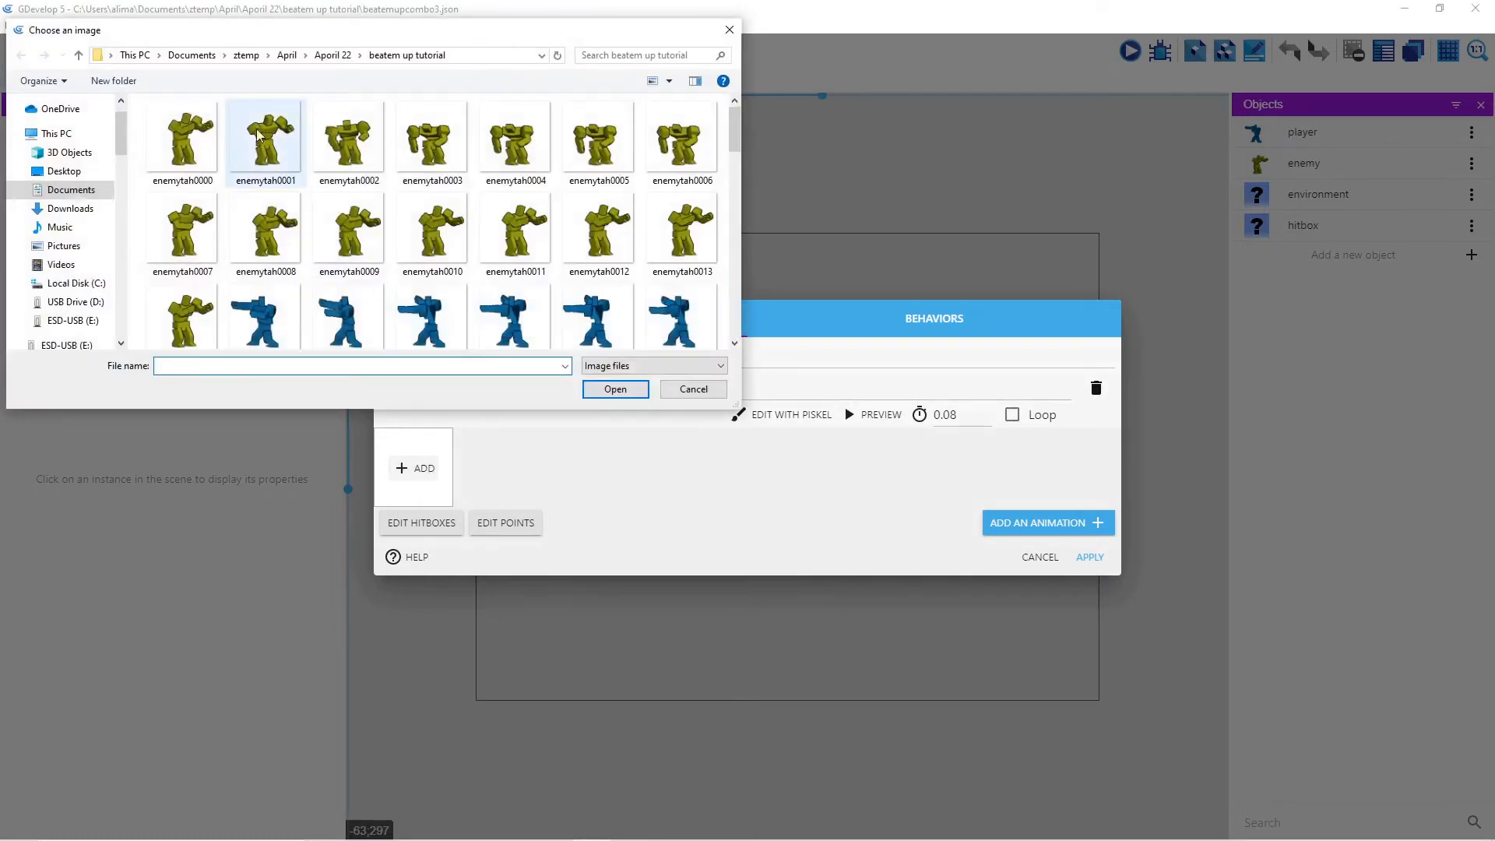
{"action": "left_click", "coordinate": [79, 56]}
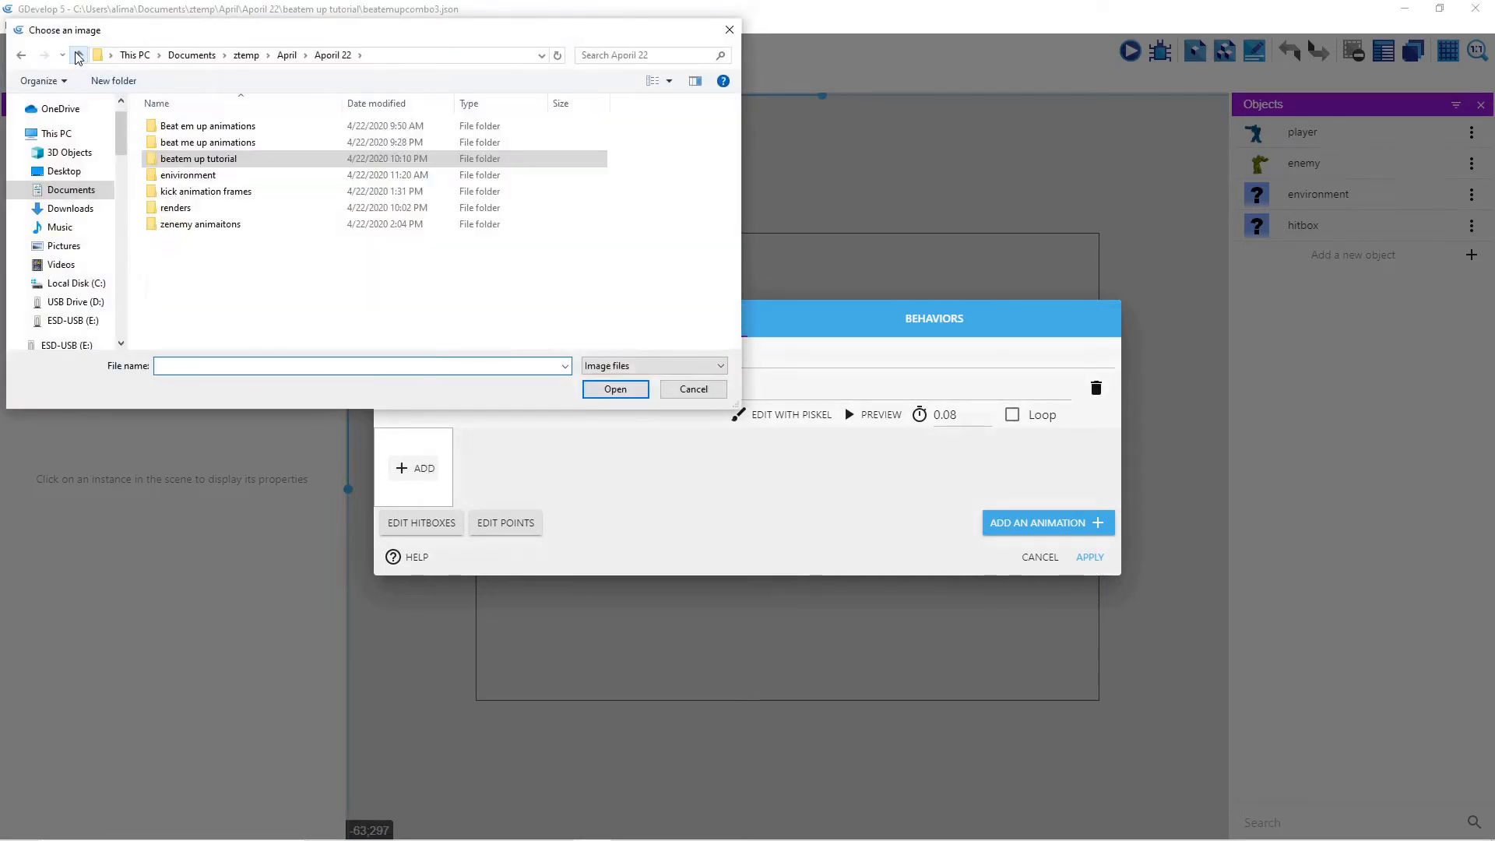
{"action": "double_click", "coordinate": [238, 176]}
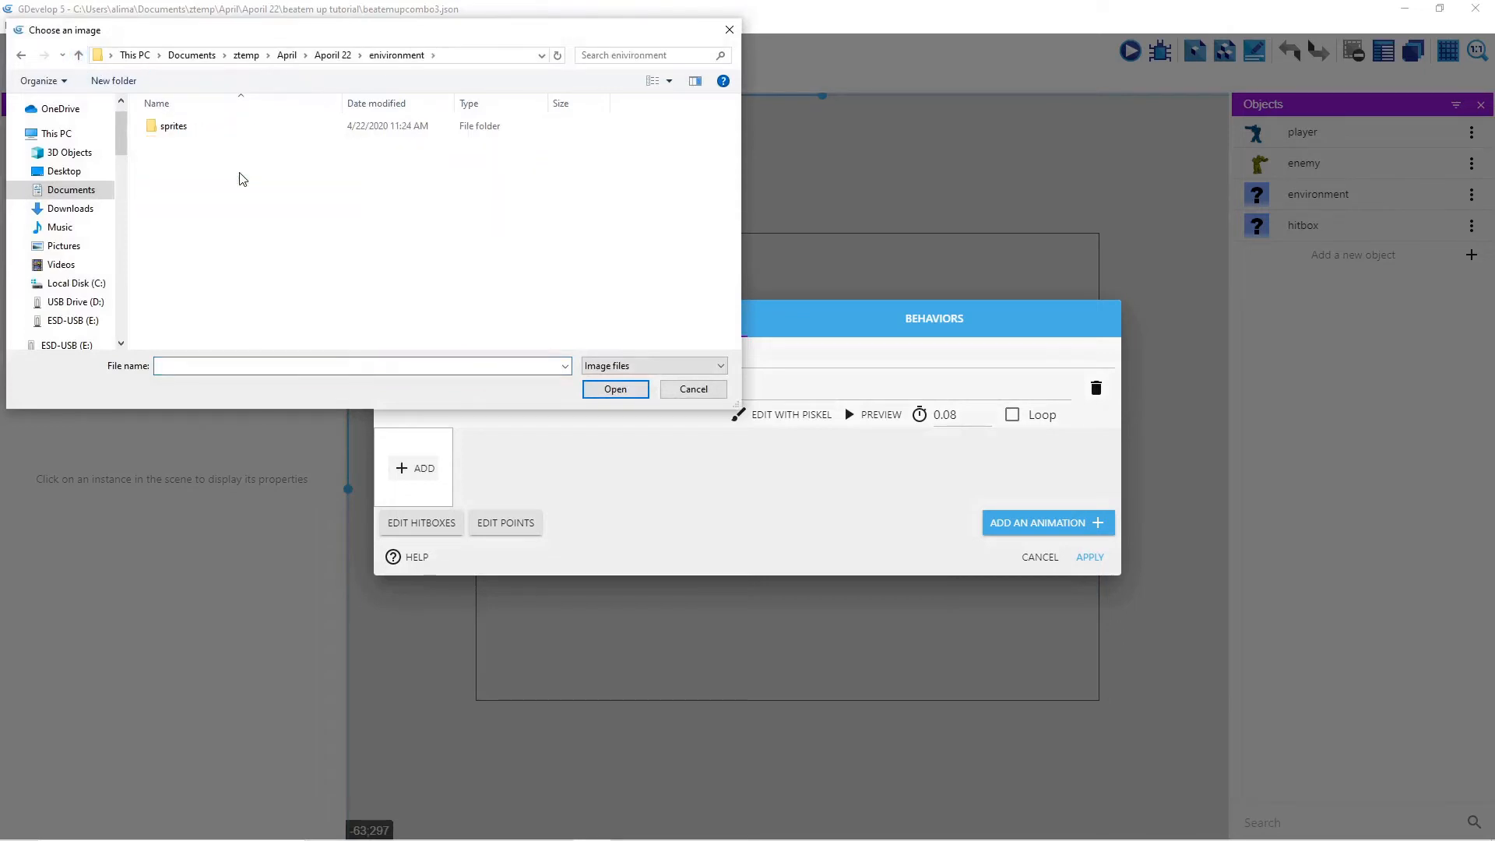
{"action": "double_click", "coordinate": [212, 126]}
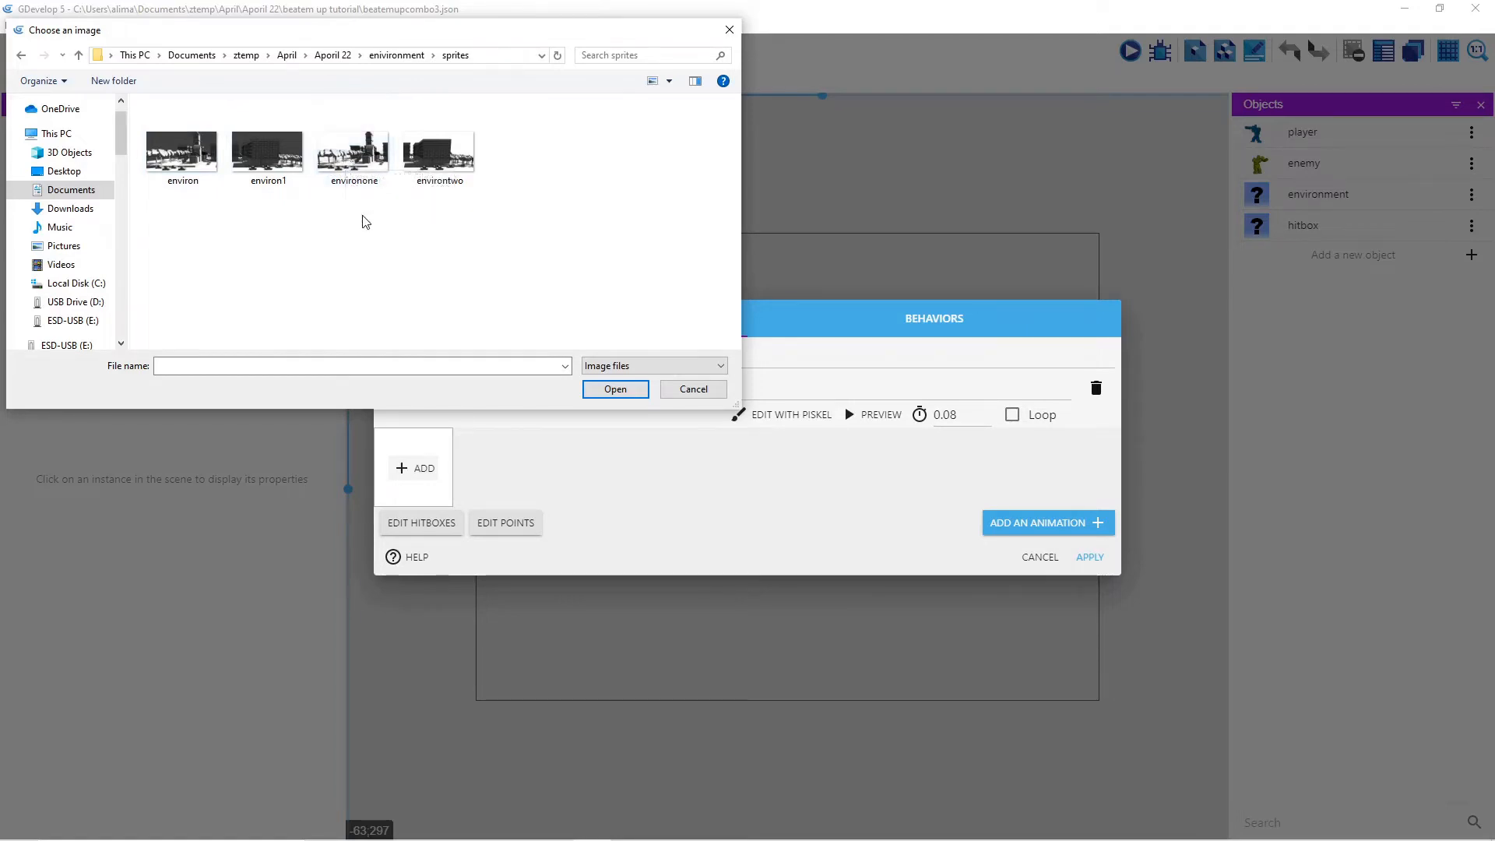
{"action": "left_click", "coordinate": [348, 166]}
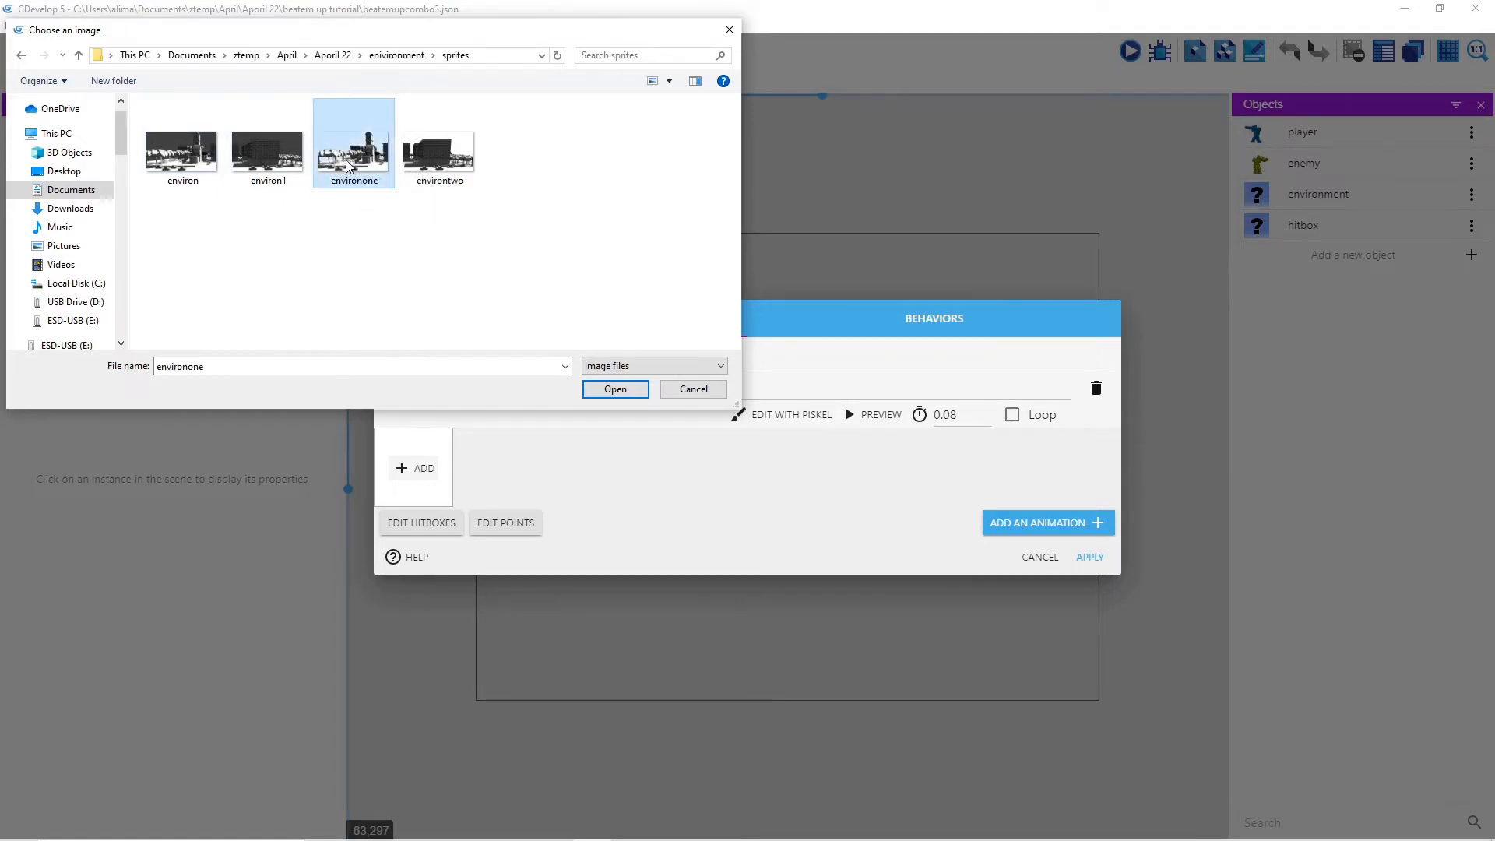
{"action": "left_click", "coordinate": [614, 389]}
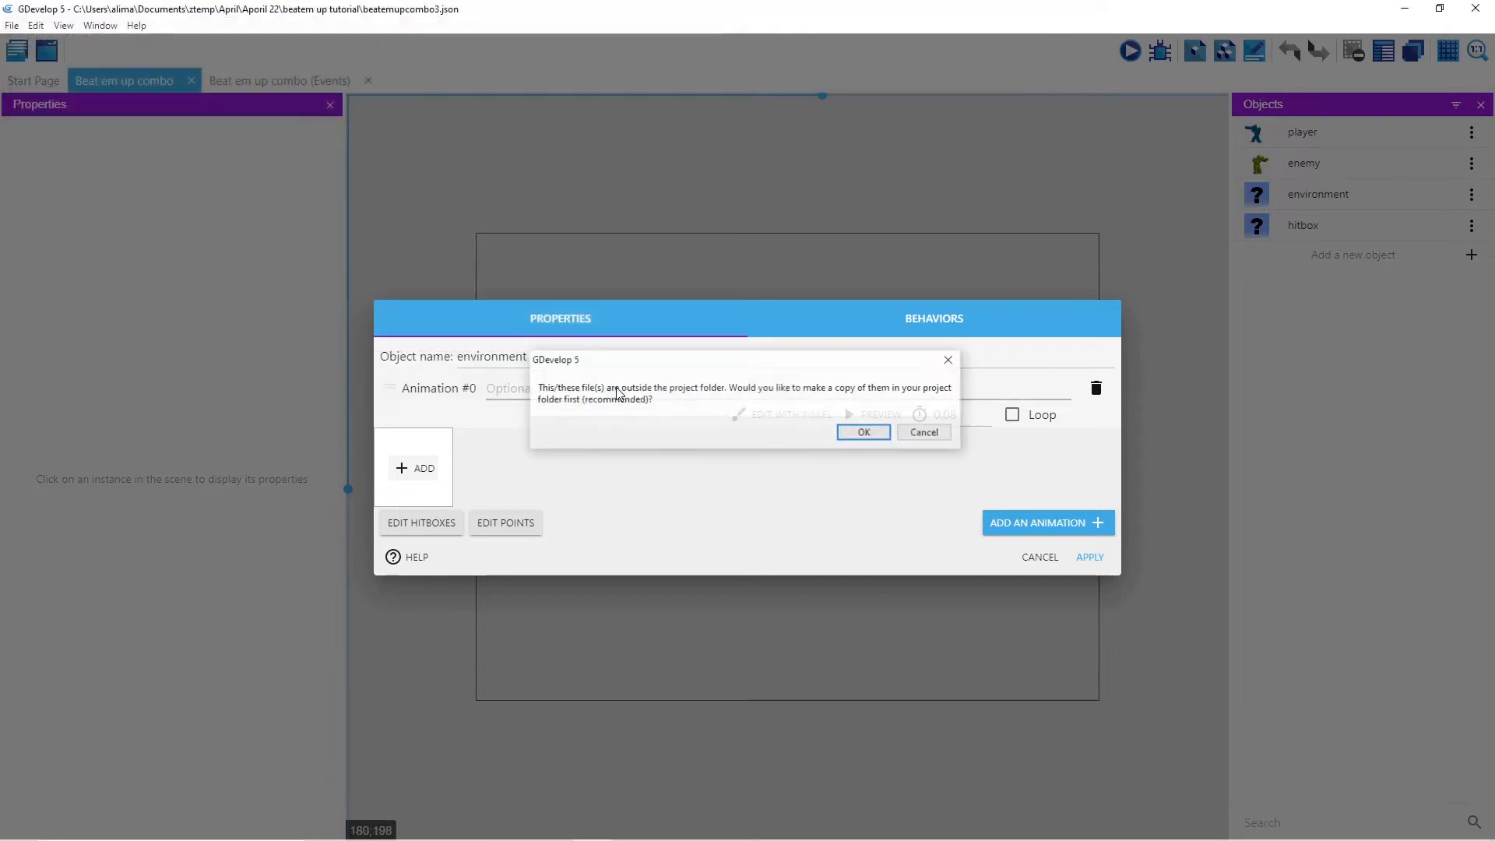
{"action": "left_click", "coordinate": [878, 433]}
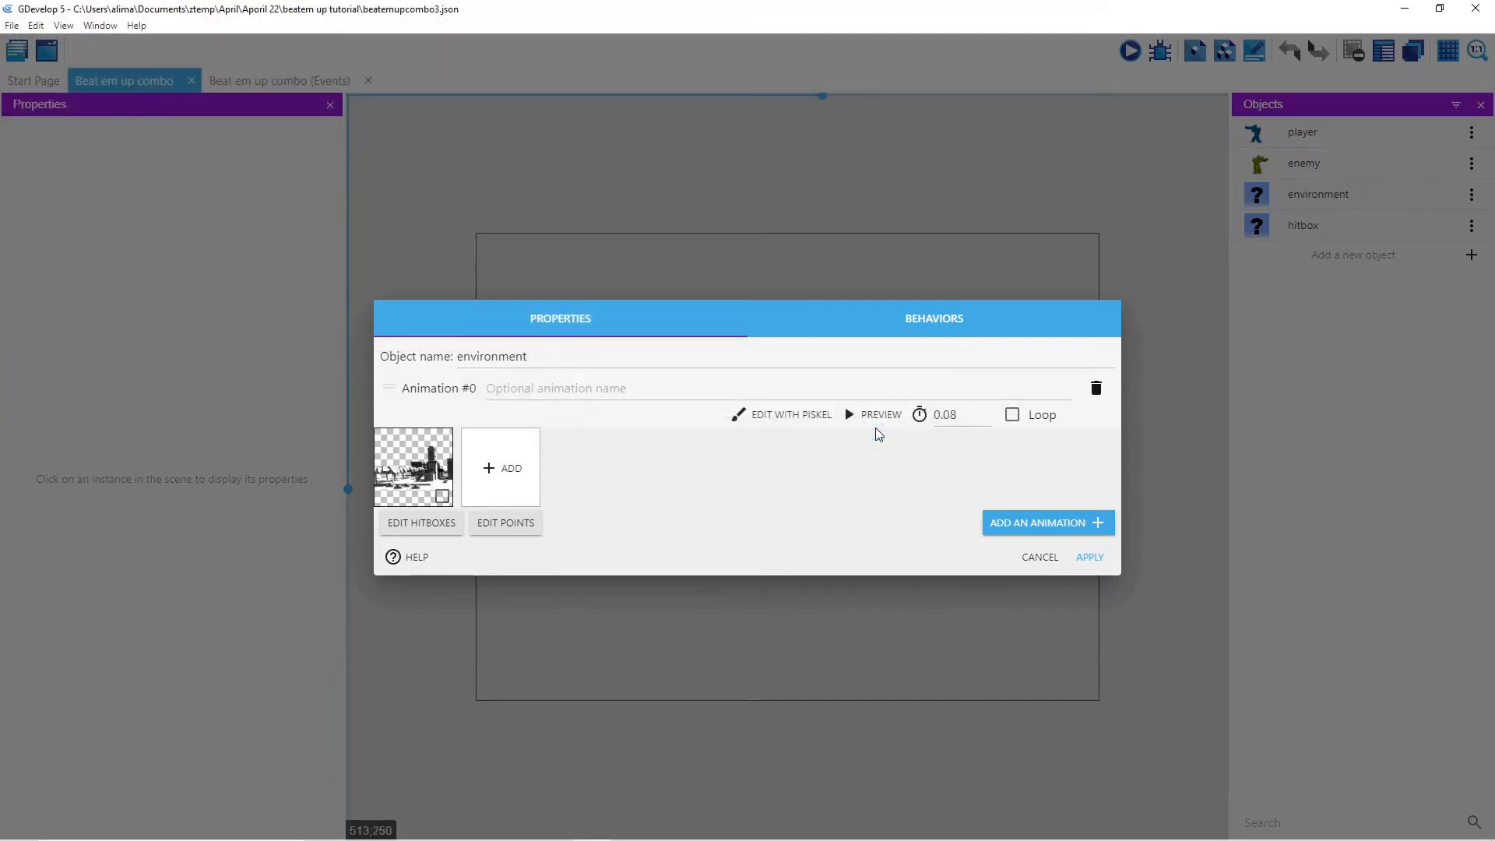
{"action": "left_click", "coordinate": [1090, 558]}
Step: Place an environment instance in the scene and move it over the game window frame, to about X -596, Y -448
{"action": "scroll", "coordinate": [1062, 324], "scroll_direction": "down", "scroll_amount": 2}
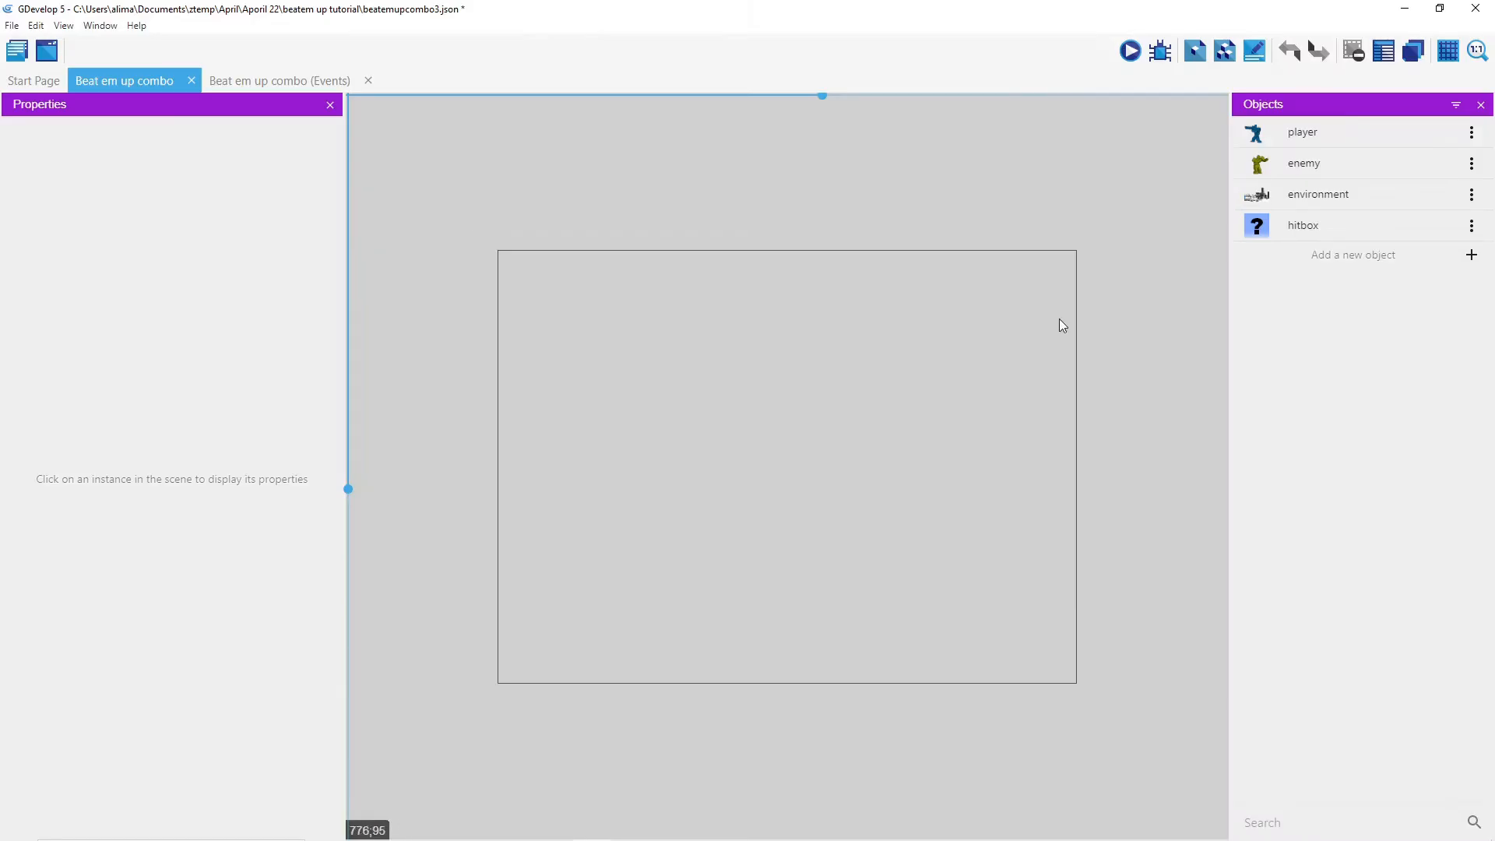
{"action": "left_click_drag", "start_coordinate": [1255, 194], "coordinate": [773, 364]}
{"action": "left_click_drag", "start_coordinate": [942, 634], "coordinate": [591, 337]}
{"action": "scroll", "coordinate": [799, 377], "scroll_direction": "down", "scroll_amount": 1}
{"action": "scroll", "coordinate": [799, 377], "scroll_direction": "down", "scroll_amount": 3}
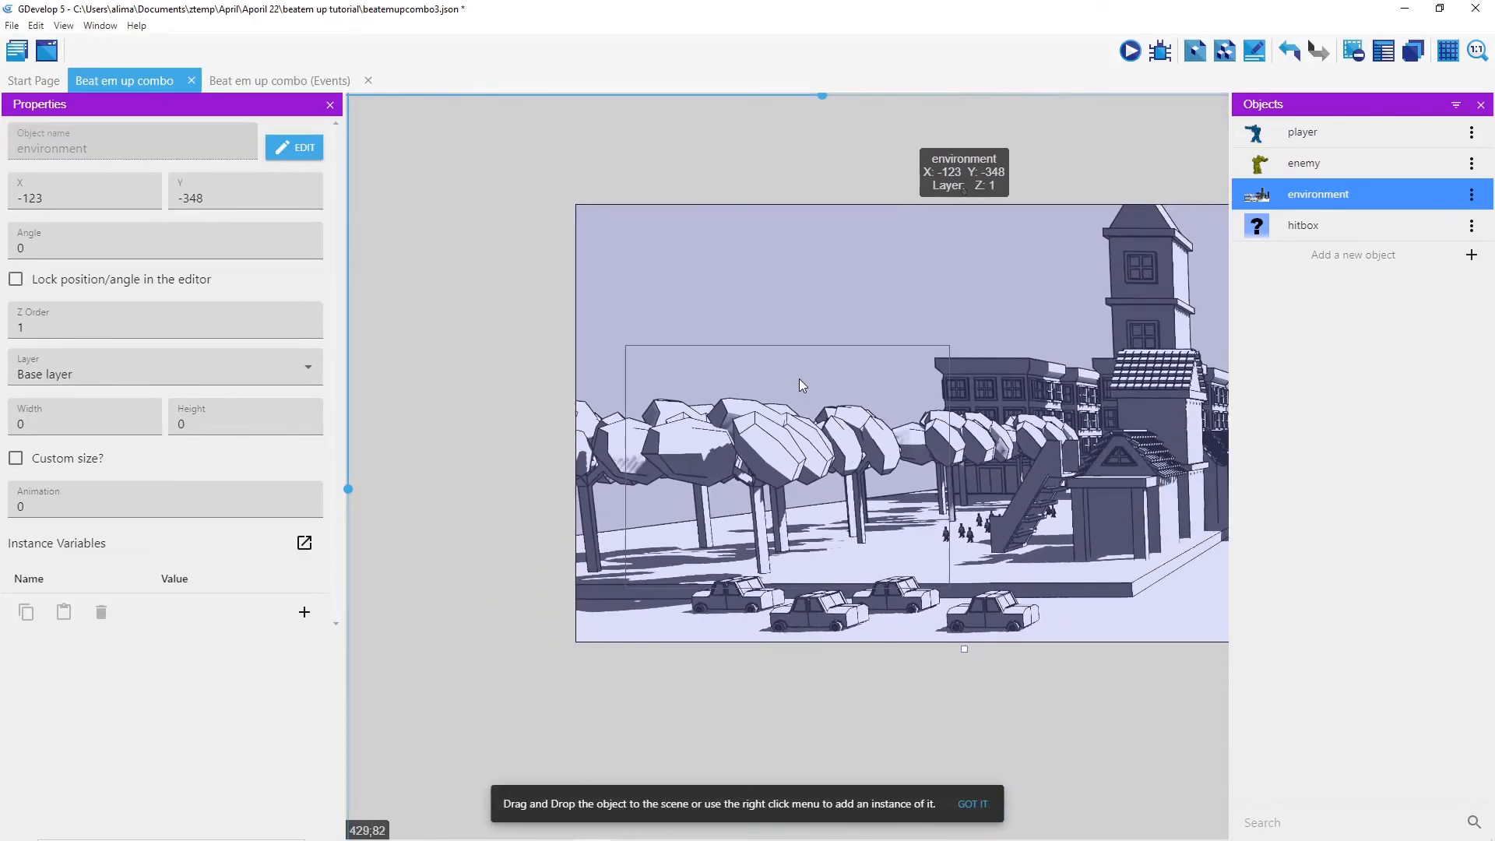
{"action": "left_click_drag", "start_coordinate": [928, 419], "coordinate": [800, 413]}
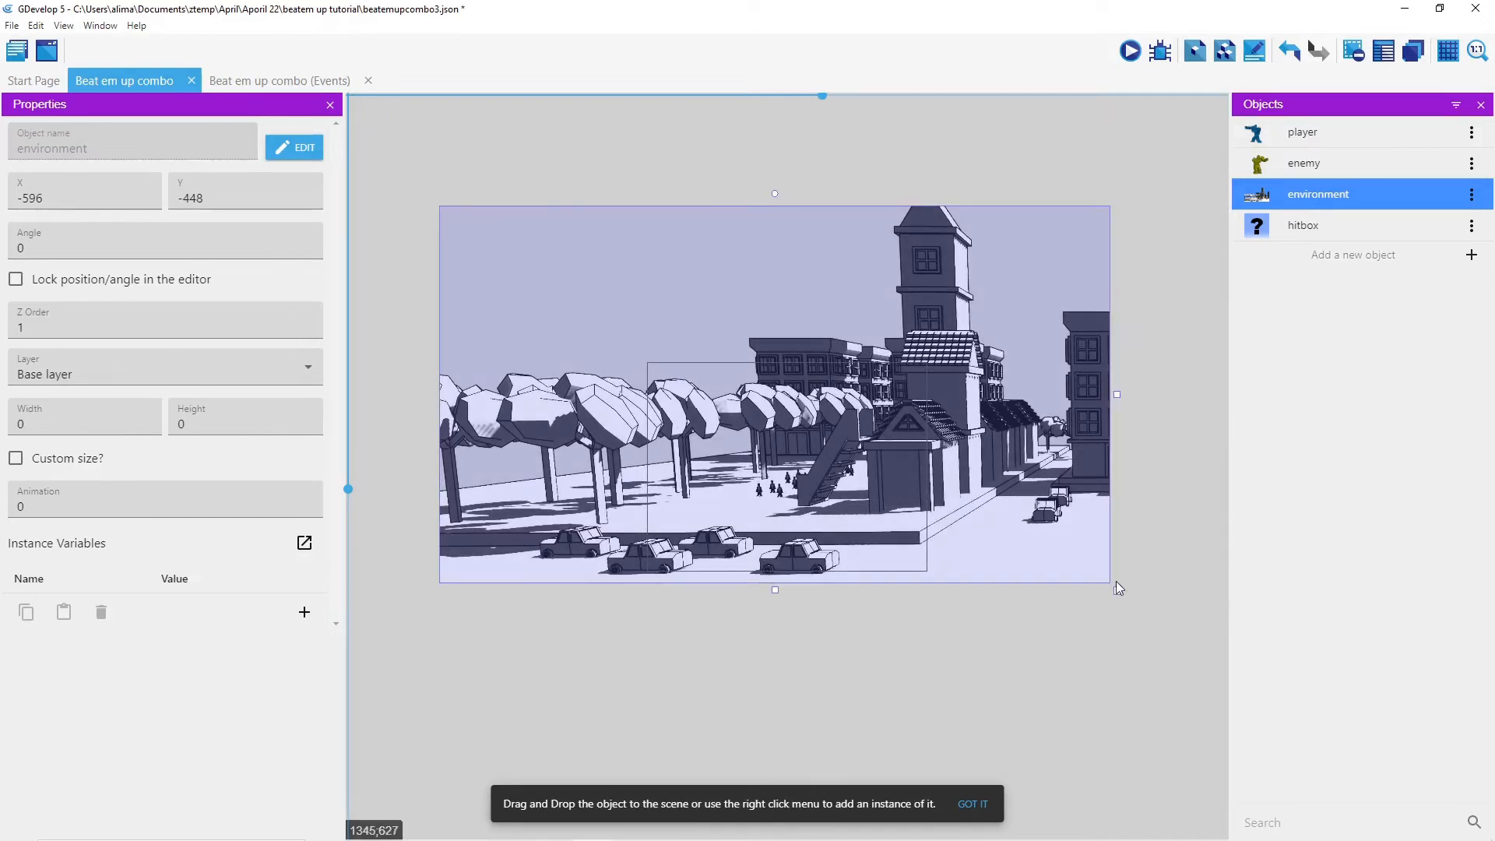
Step: Scale the environment instance down to about 1322 by 744 and align its left edge just outside the game window's left edge
{"action": "left_click_drag", "start_coordinate": [1117, 590], "coordinate": [947, 548]}
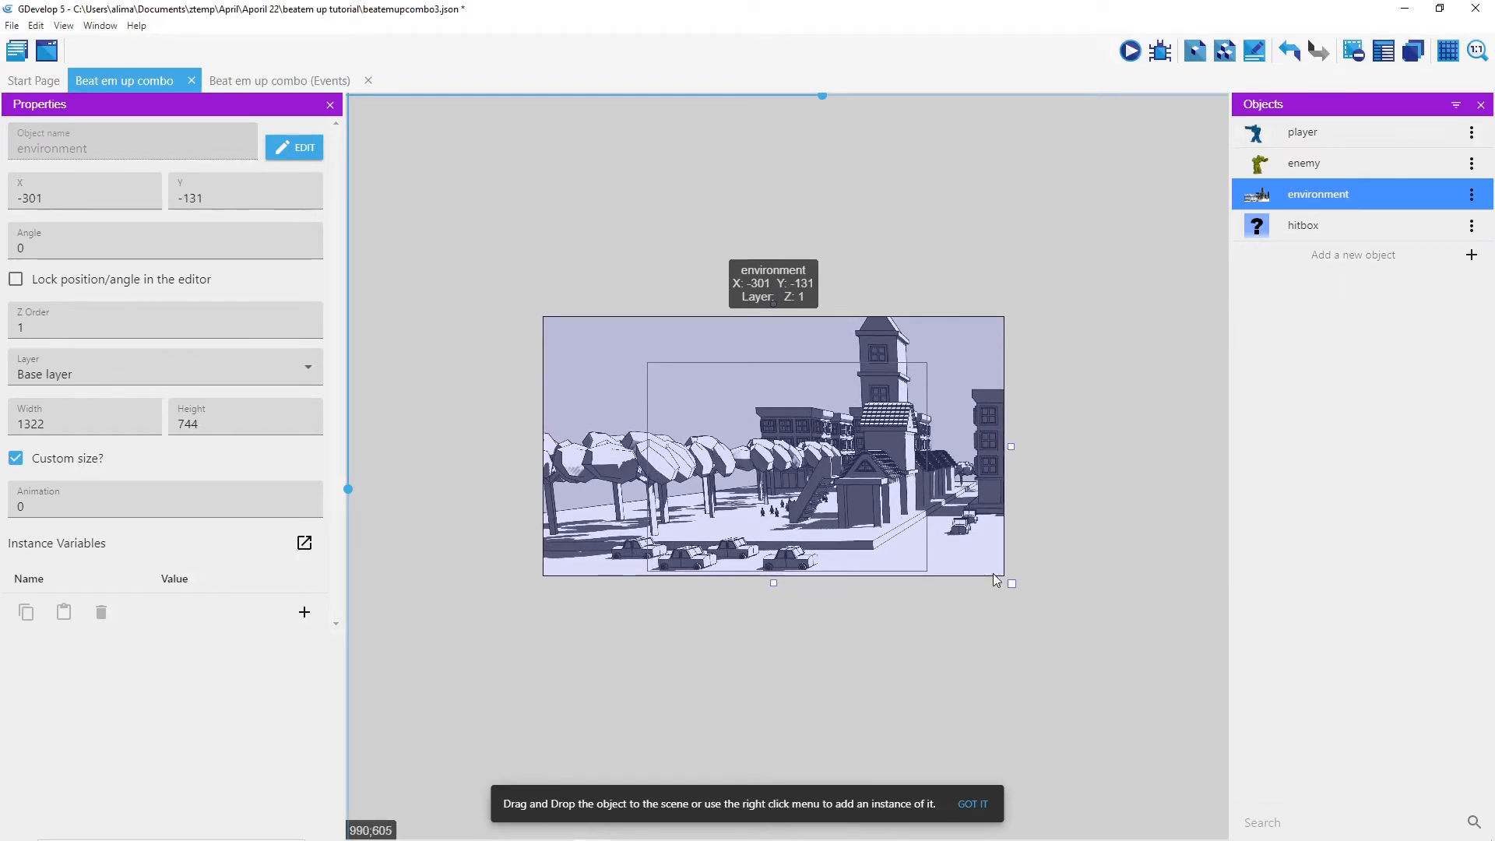
{"action": "left_click_drag", "start_coordinate": [988, 564], "coordinate": [1075, 560]}
{"action": "middle_click_drag", "start_coordinate": [1076, 564], "coordinate": [877, 536]}
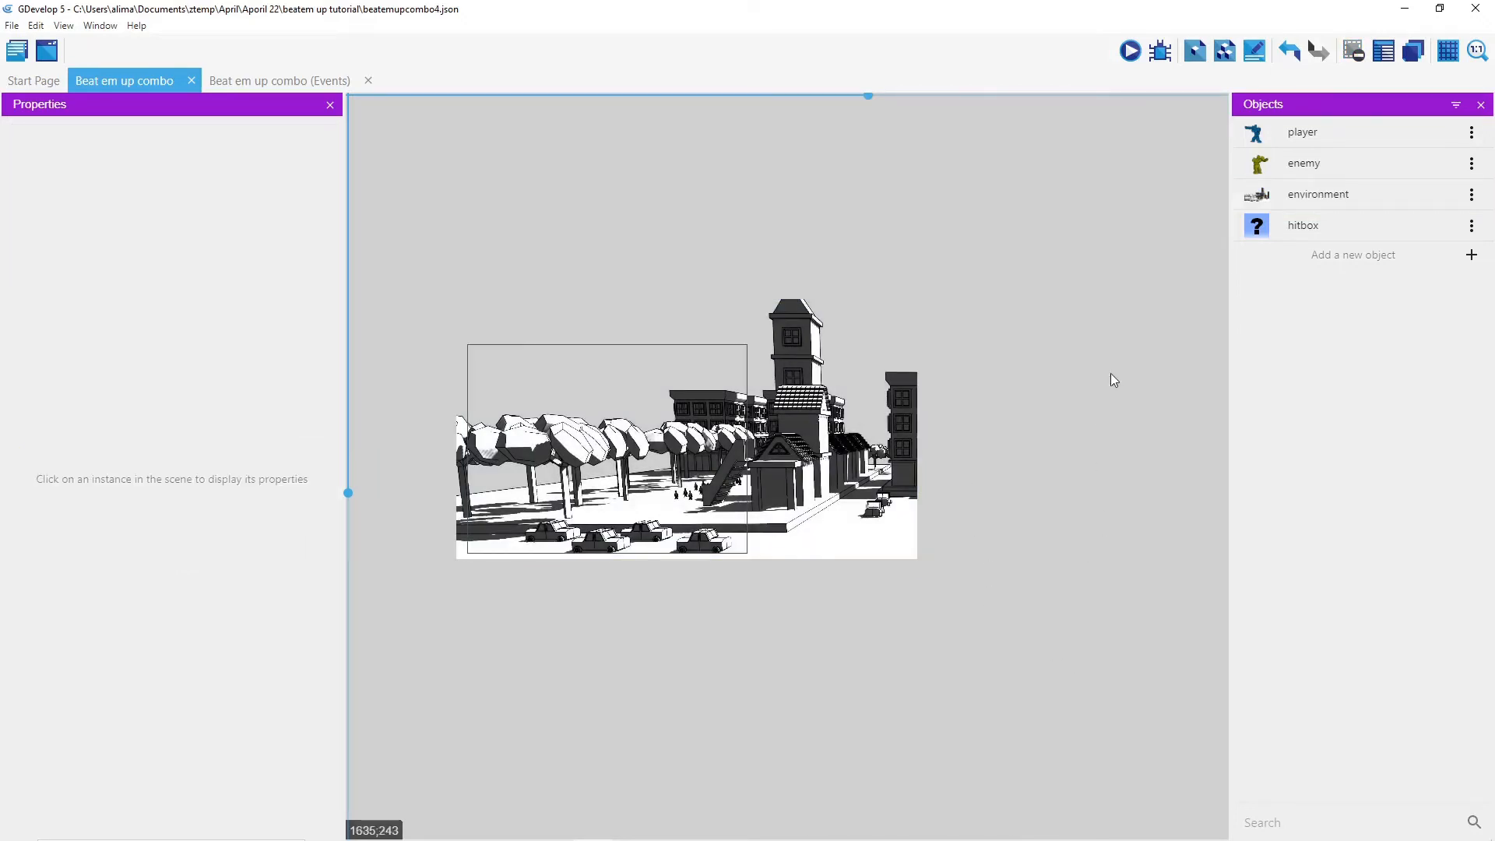
Step: Create a new sprite object named environmenttwo and add an animation to it, leaving the animation's name blank
{"action": "left_click", "coordinate": [1471, 257]}
{"action": "left_click", "coordinate": [805, 274]}
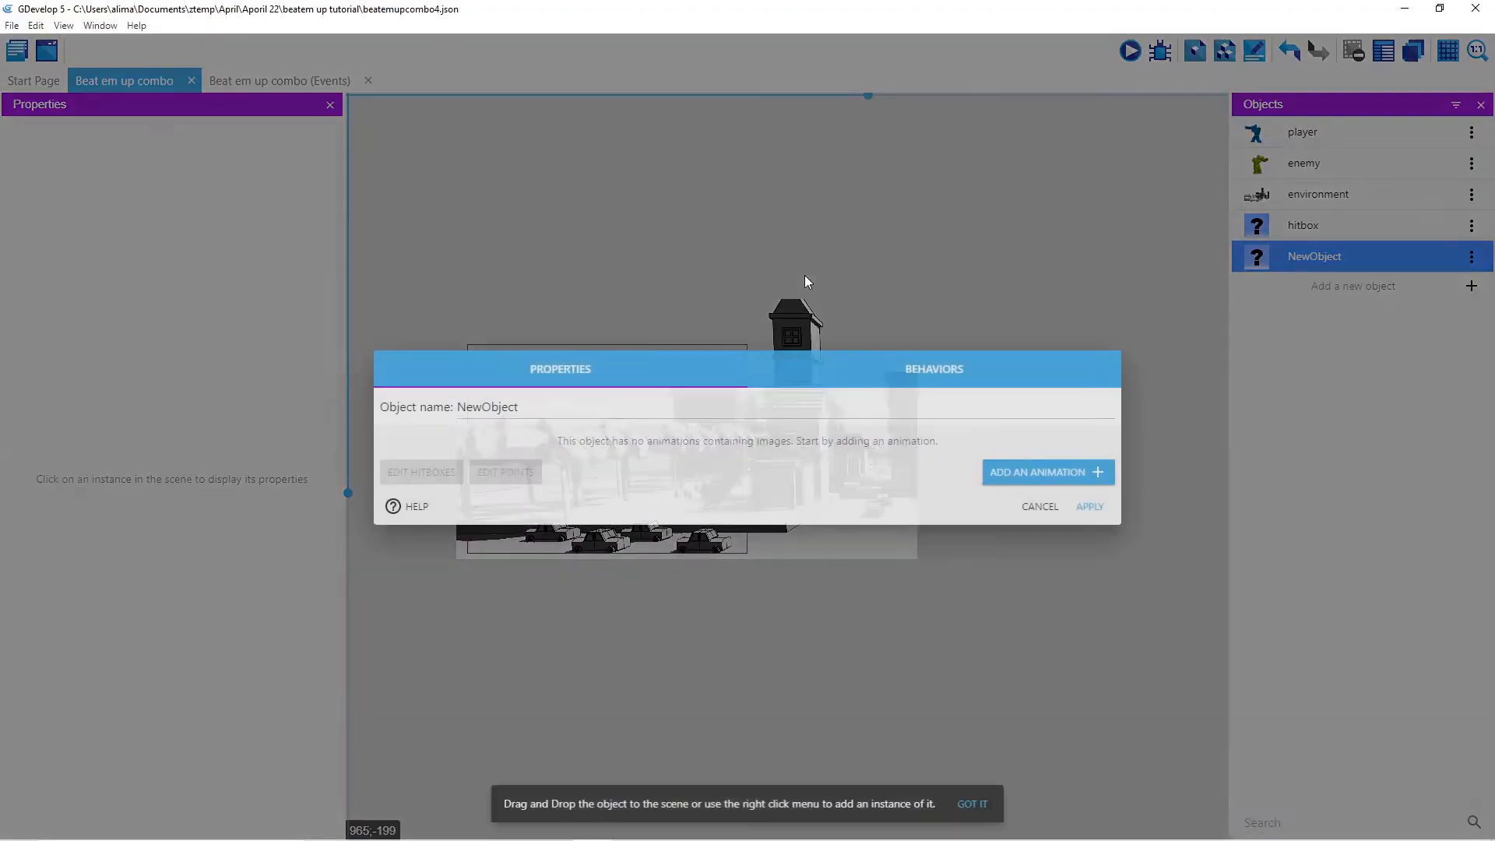
{"action": "left_click_drag", "start_coordinate": [522, 414], "coordinate": [430, 400]}
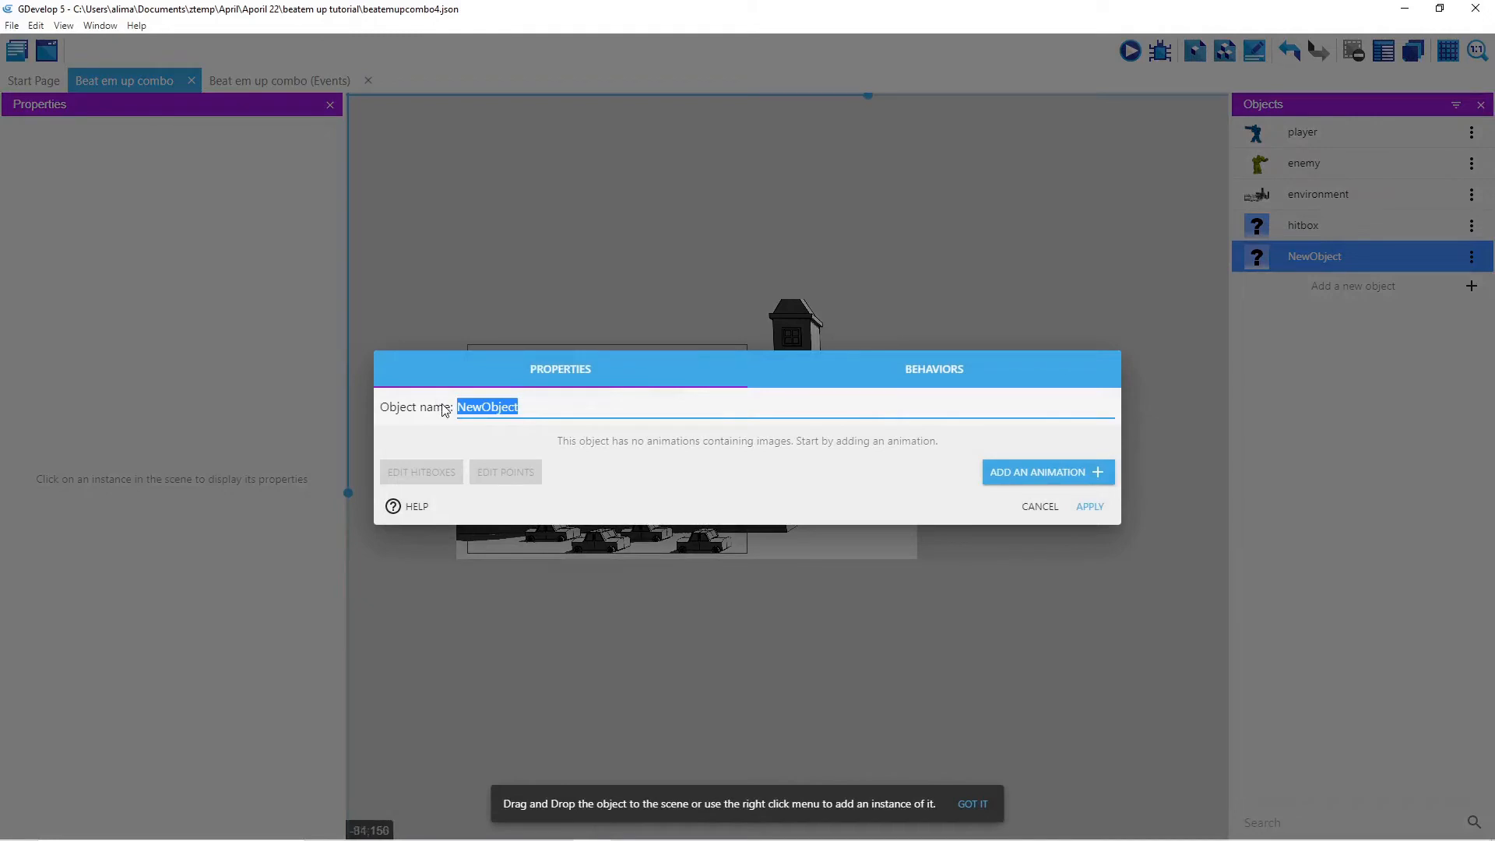
{"action": "key", "text": "BackSpace"}
{"action": "type", "text": "environmenttwo"}
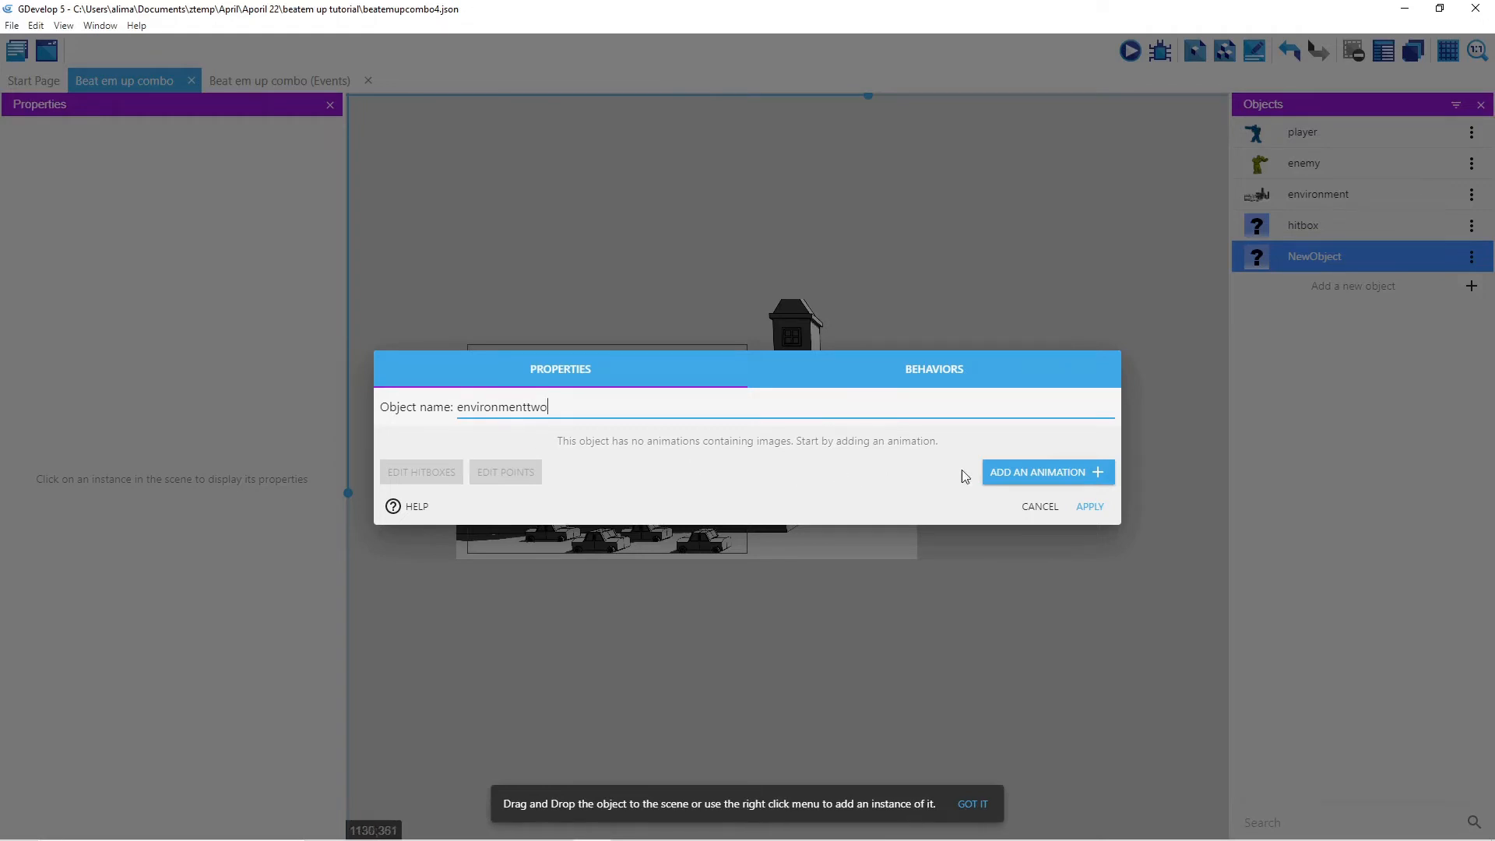
{"action": "left_click", "coordinate": [1078, 472]}
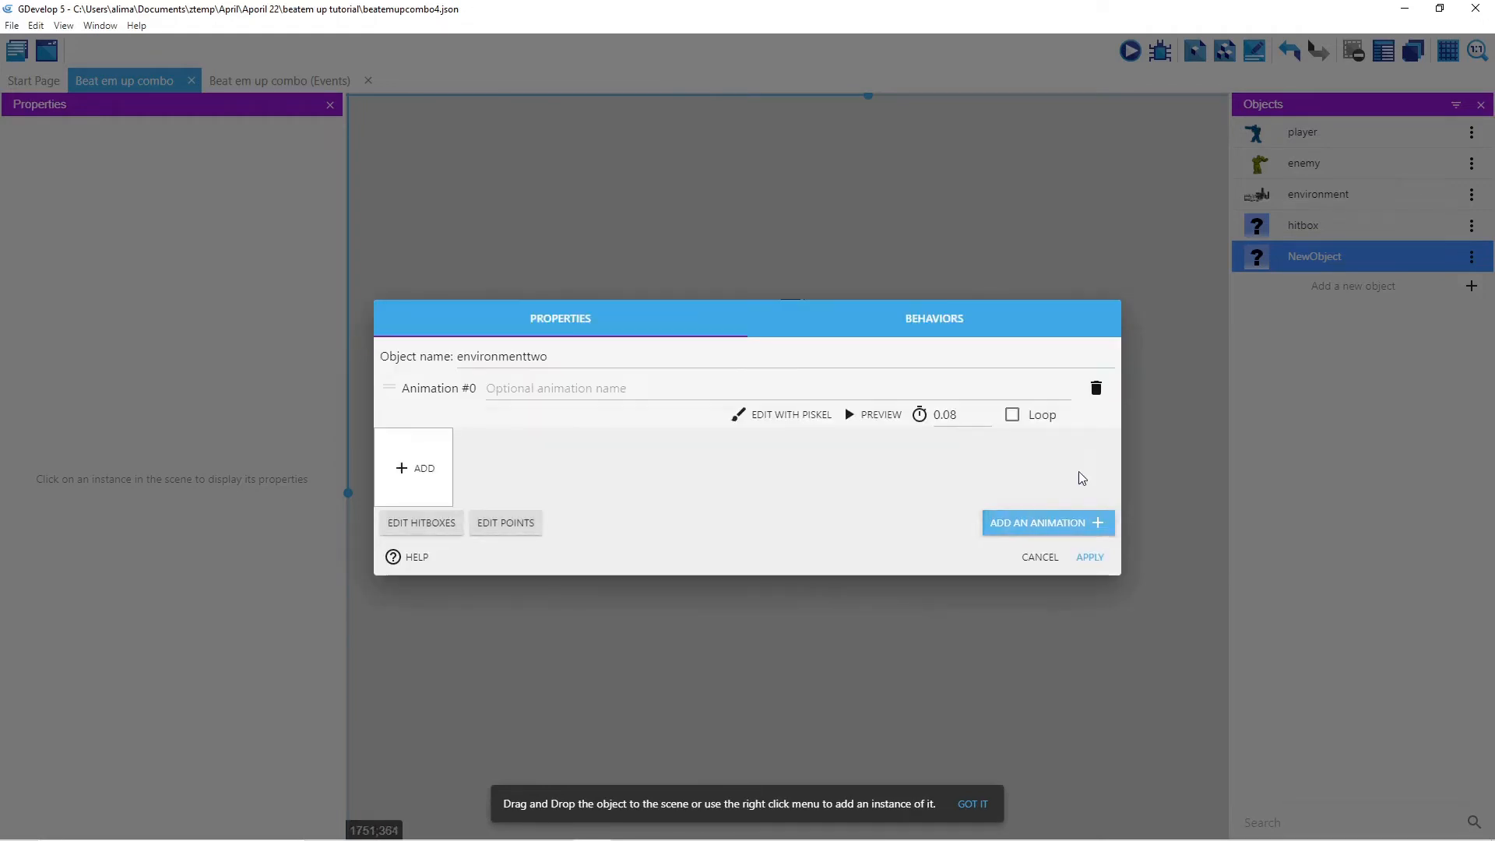
Step: Import the environtwo image from enivironment/sprites as environmenttwo's frame, copying it into the project folder, and apply the object's changes
{"action": "left_click", "coordinate": [403, 470]}
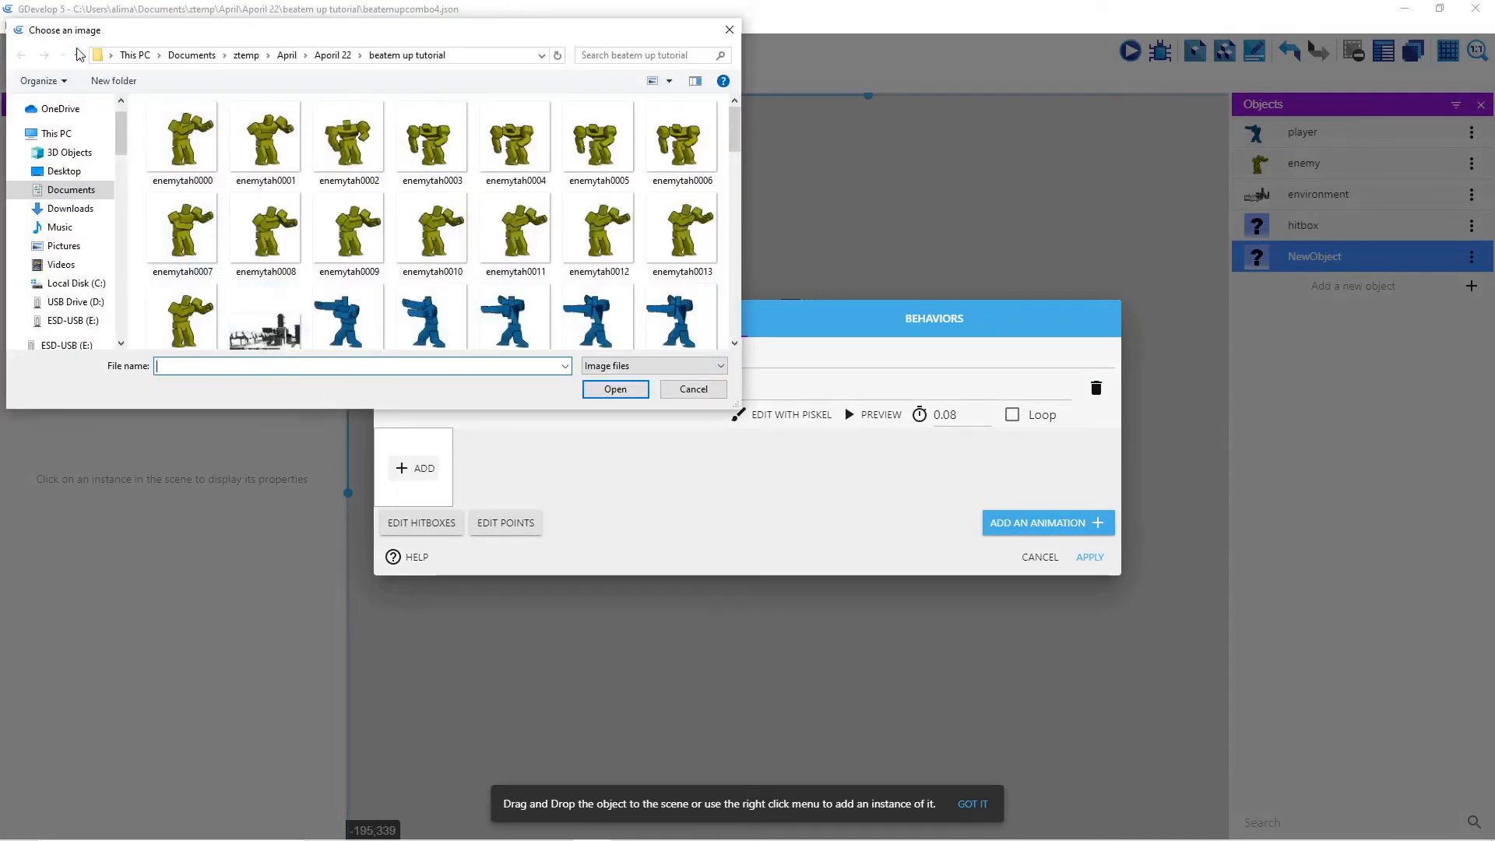
{"action": "left_click", "coordinate": [78, 54]}
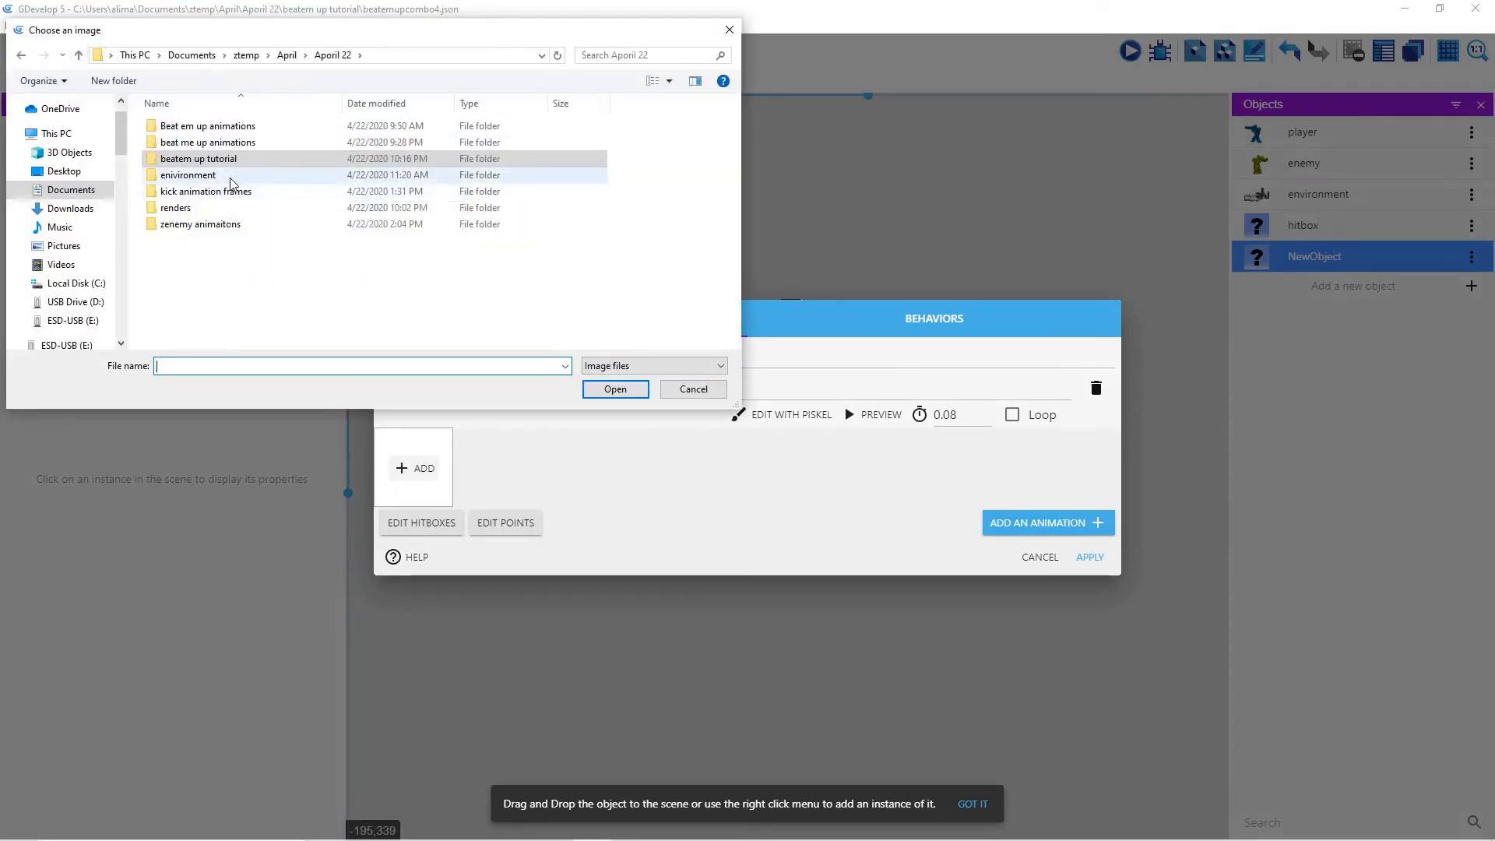
{"action": "double_click", "coordinate": [232, 183]}
{"action": "double_click", "coordinate": [200, 128]}
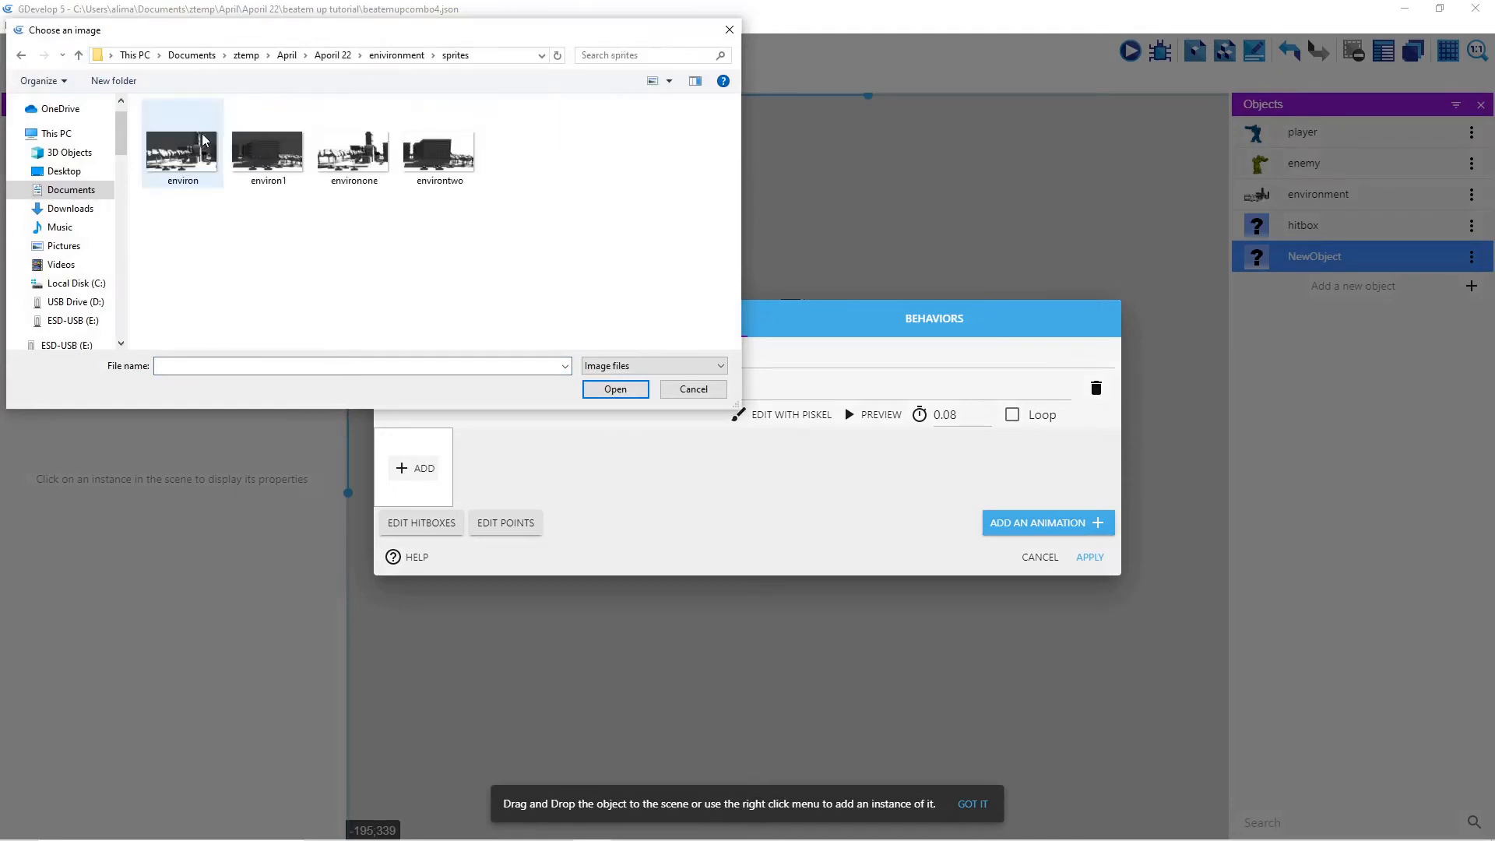
{"action": "left_click", "coordinate": [430, 161]}
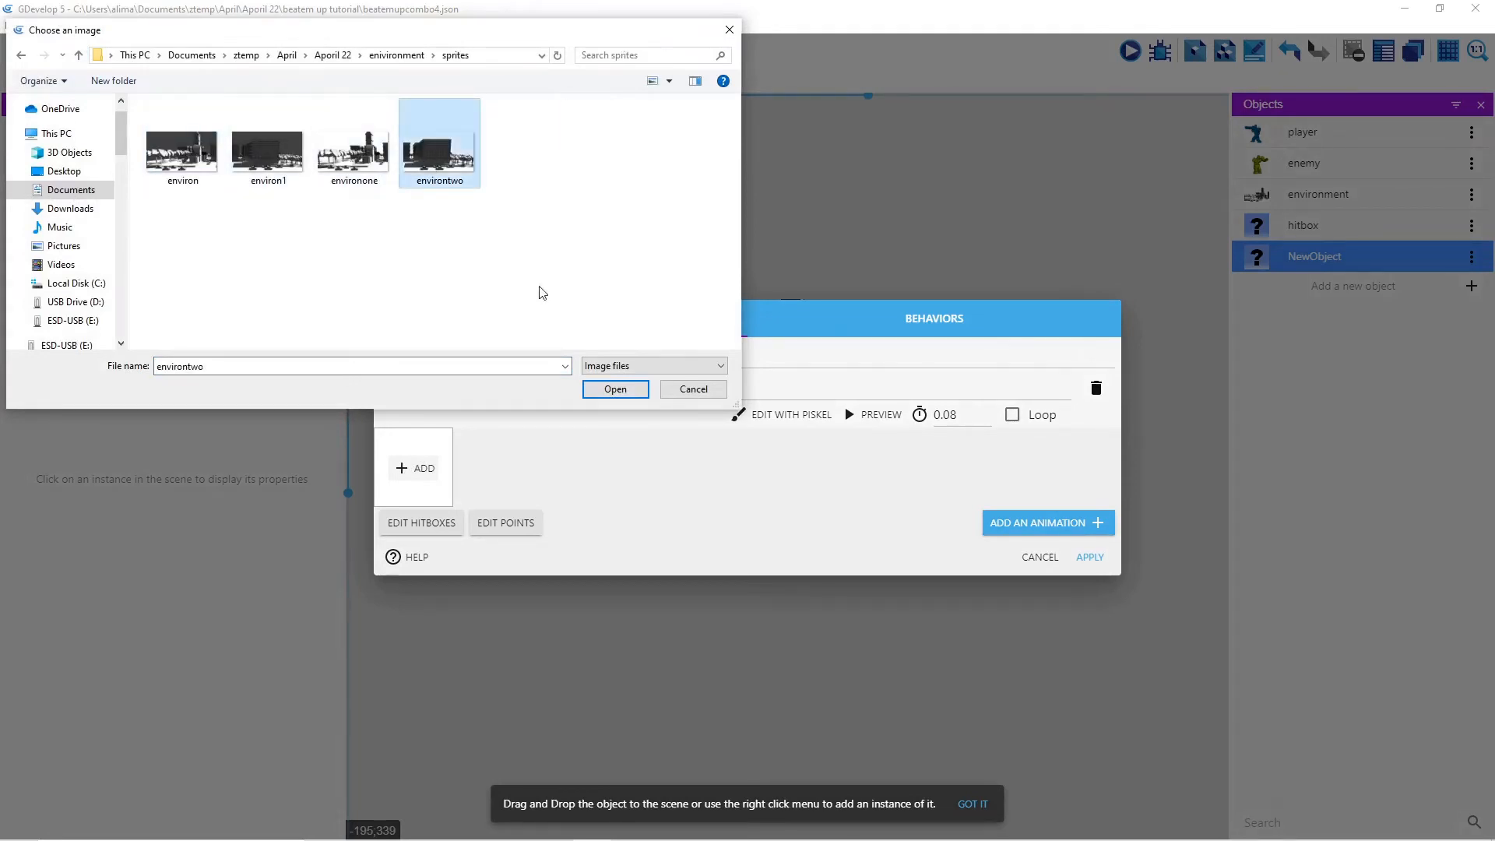
{"action": "left_click", "coordinate": [615, 389]}
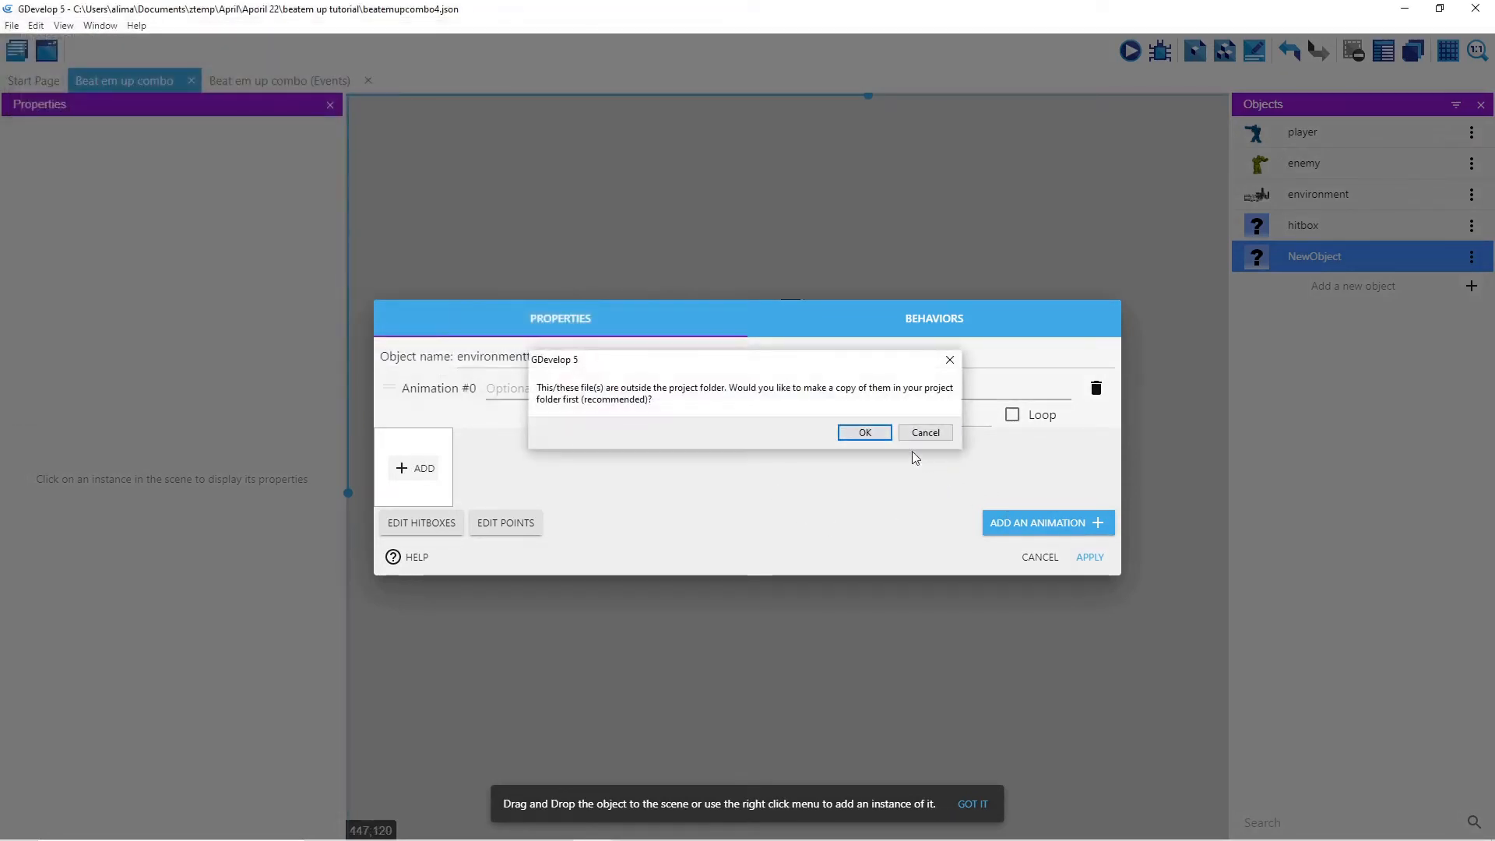
{"action": "left_click", "coordinate": [864, 432]}
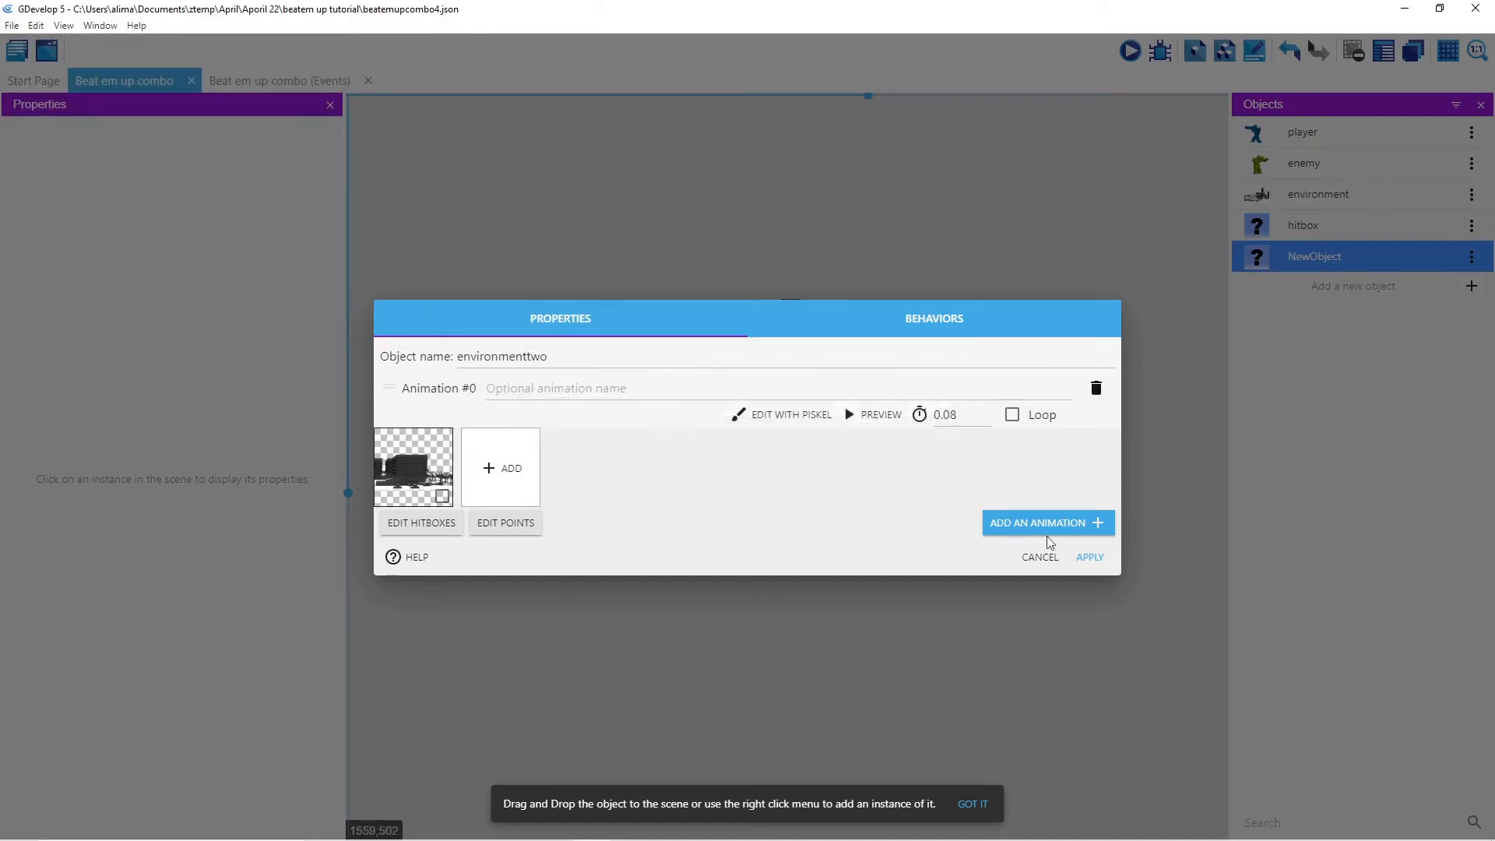
{"action": "left_click", "coordinate": [1089, 558]}
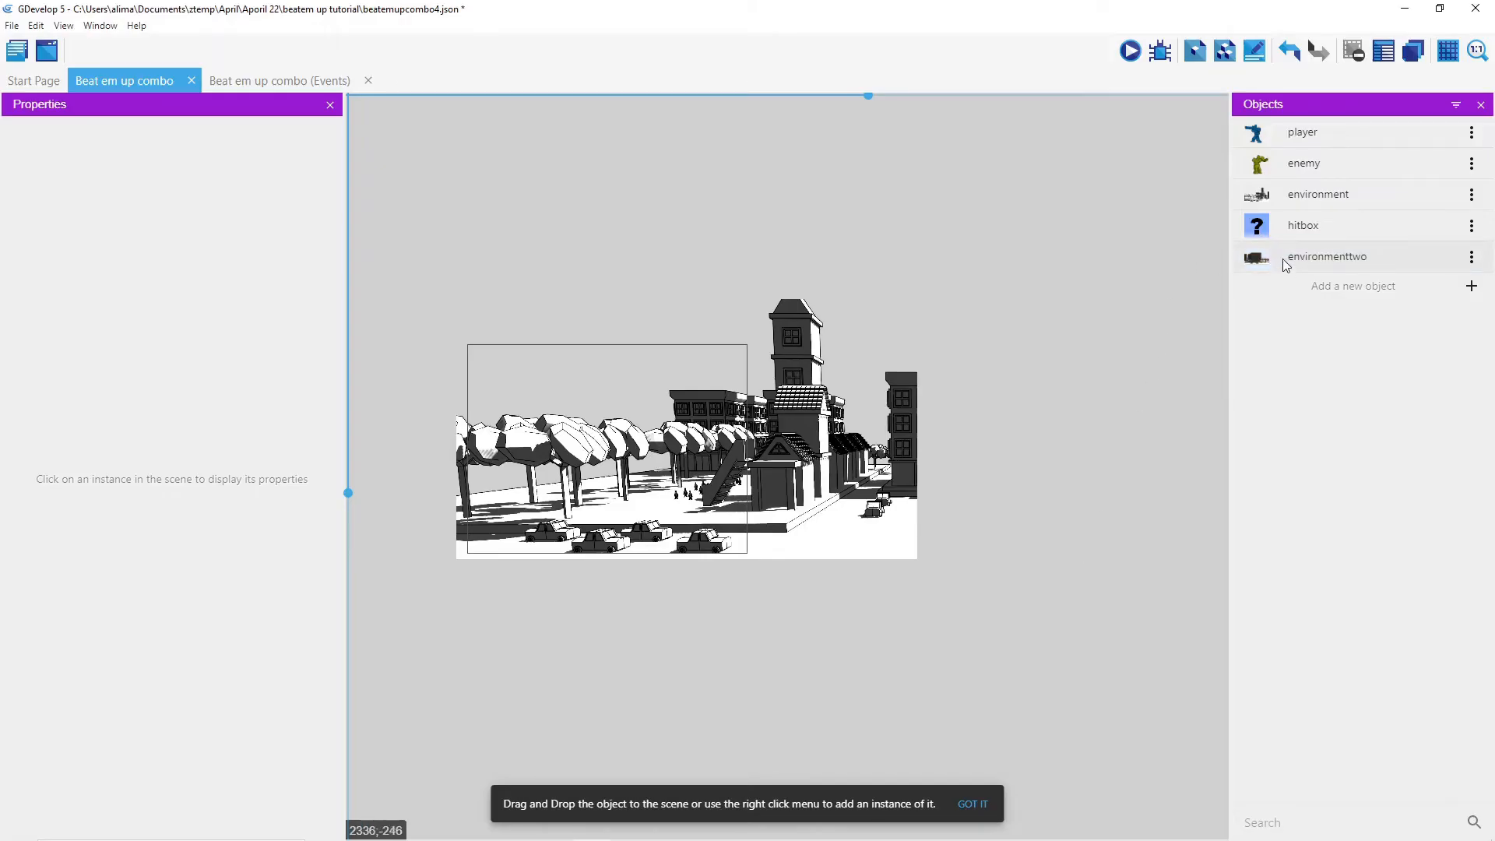
Step: Place an environmenttwo instance in the scene and move it beside the game window frame, to about X 831, Y -6
{"action": "left_click_drag", "start_coordinate": [1285, 260], "coordinate": [974, 282]}
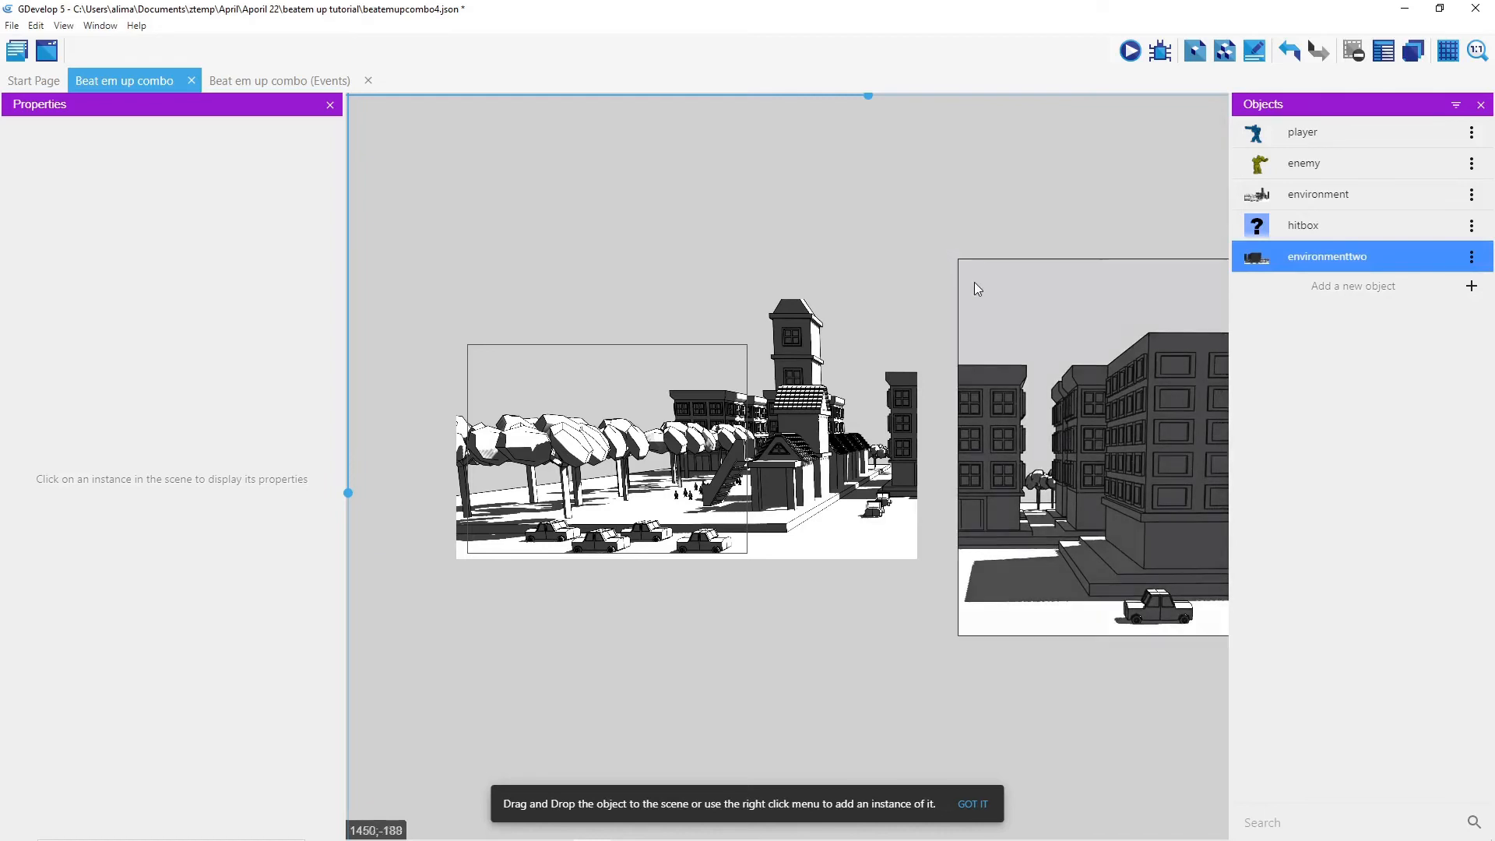
{"action": "scroll", "coordinate": [972, 294], "scroll_direction": "down", "scroll_amount": 5}
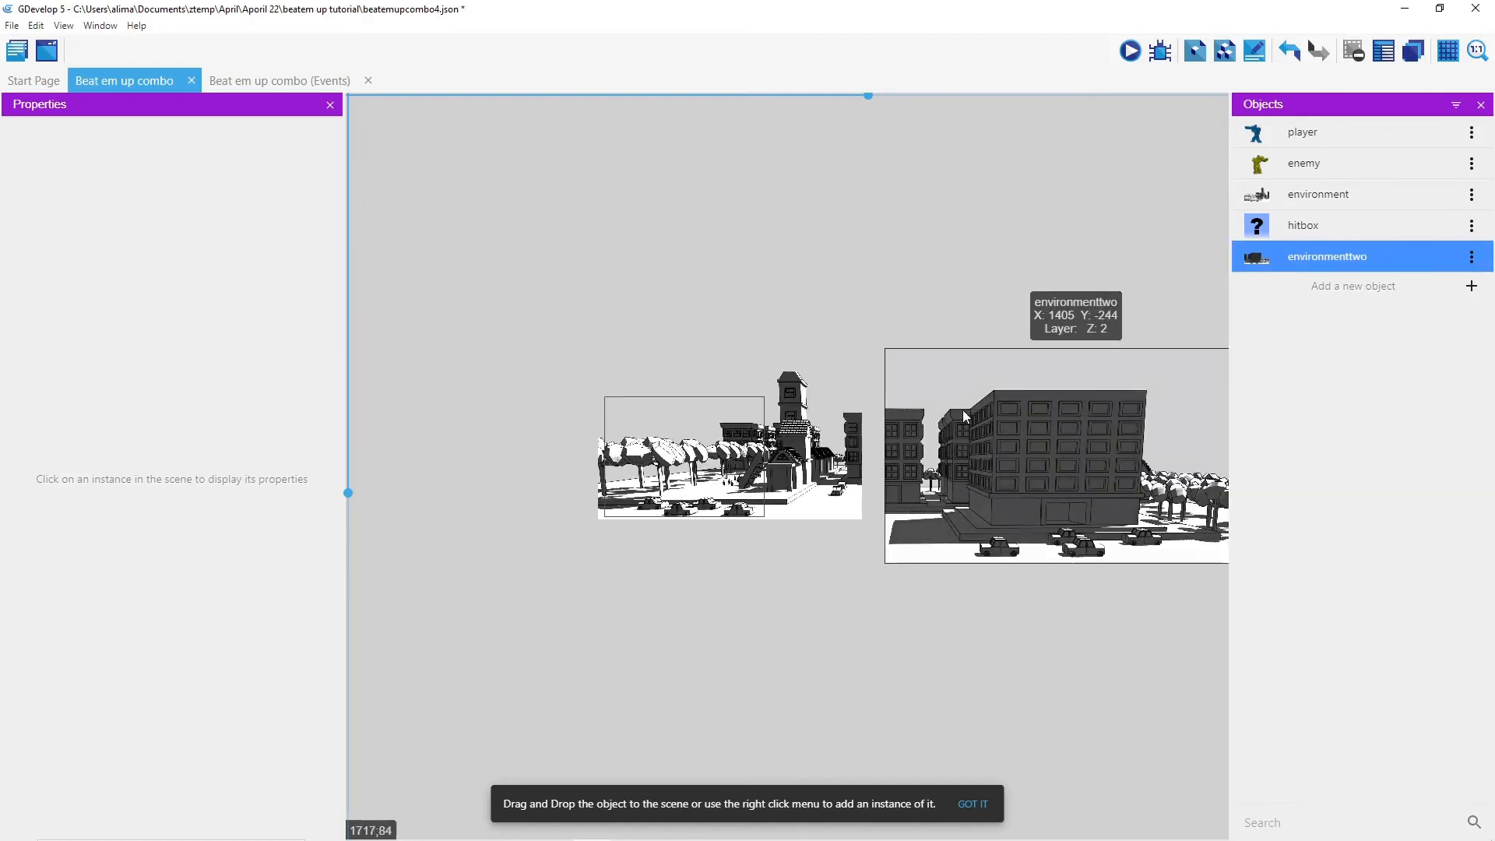
{"action": "left_click", "coordinate": [998, 429]}
{"action": "middle_click_drag", "start_coordinate": [999, 428], "coordinate": [820, 415]}
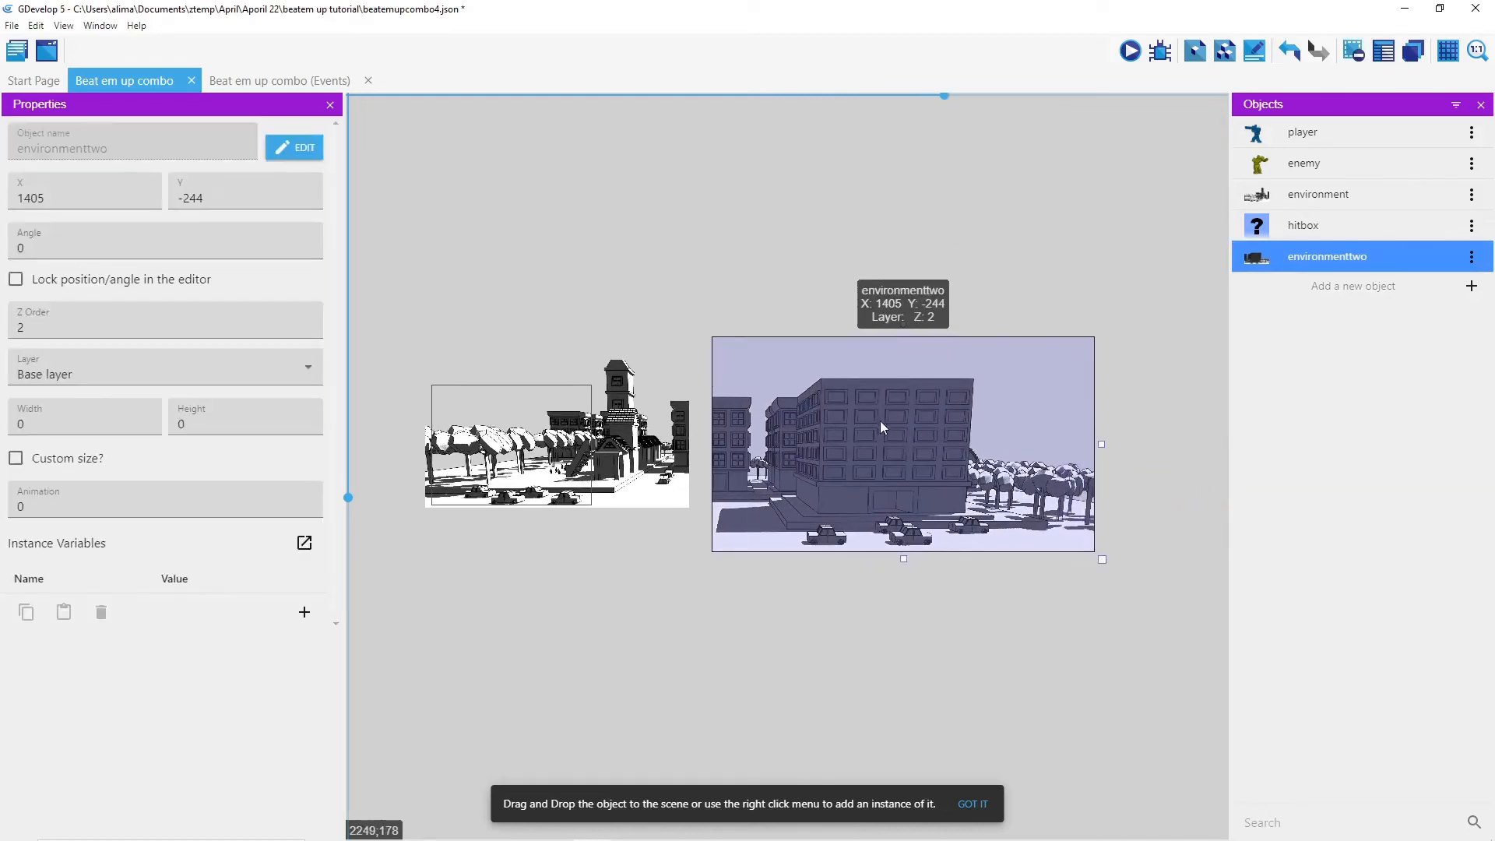
{"action": "left_click_drag", "start_coordinate": [866, 427], "coordinate": [764, 458]}
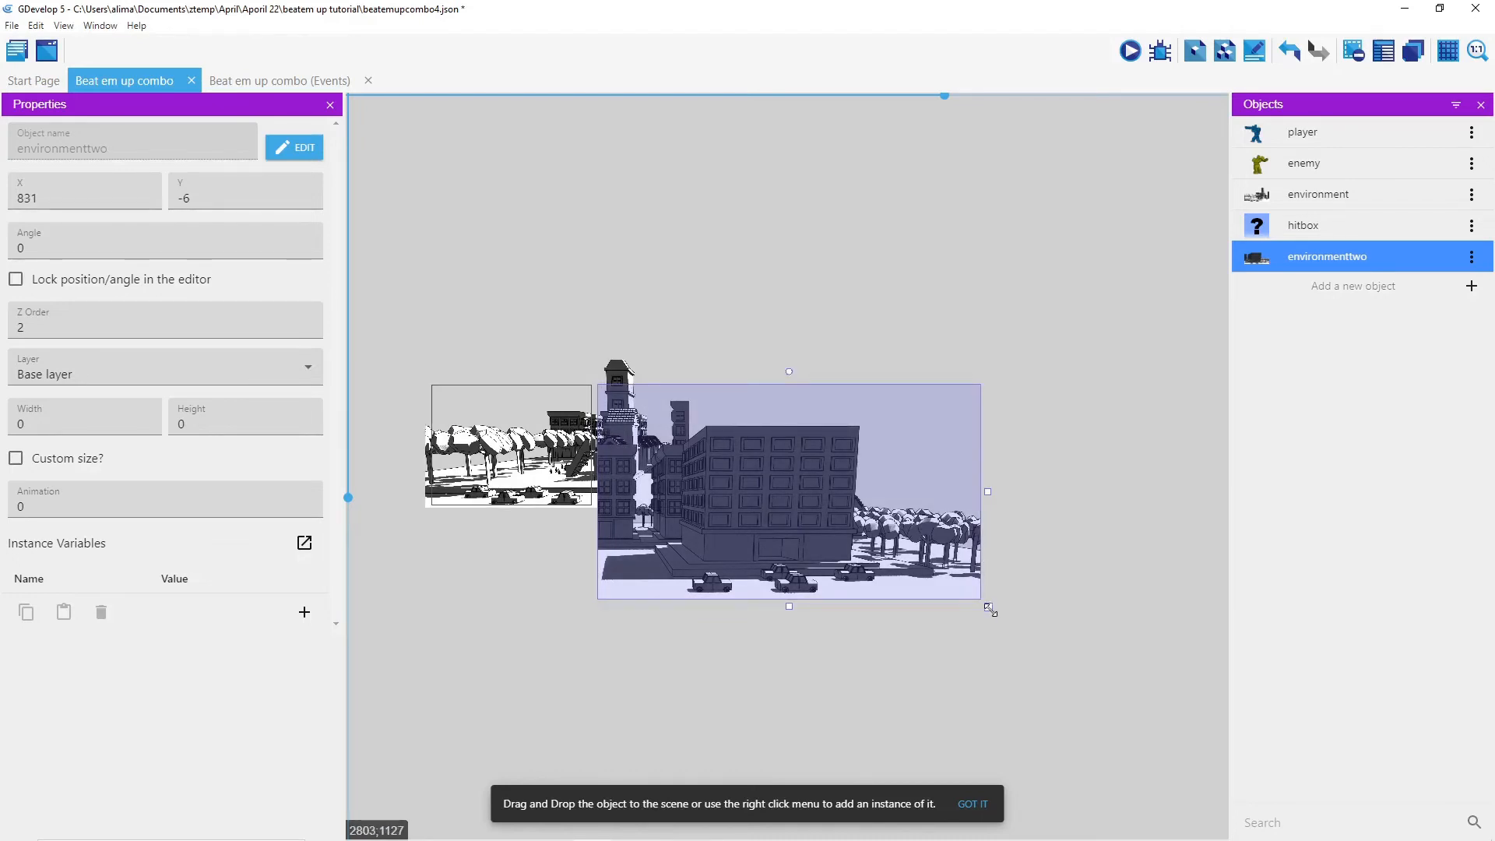
Step: Scale the environmenttwo instance down to about 1104 by 621 and deselect it
{"action": "left_click_drag", "start_coordinate": [989, 609], "coordinate": [827, 463]}
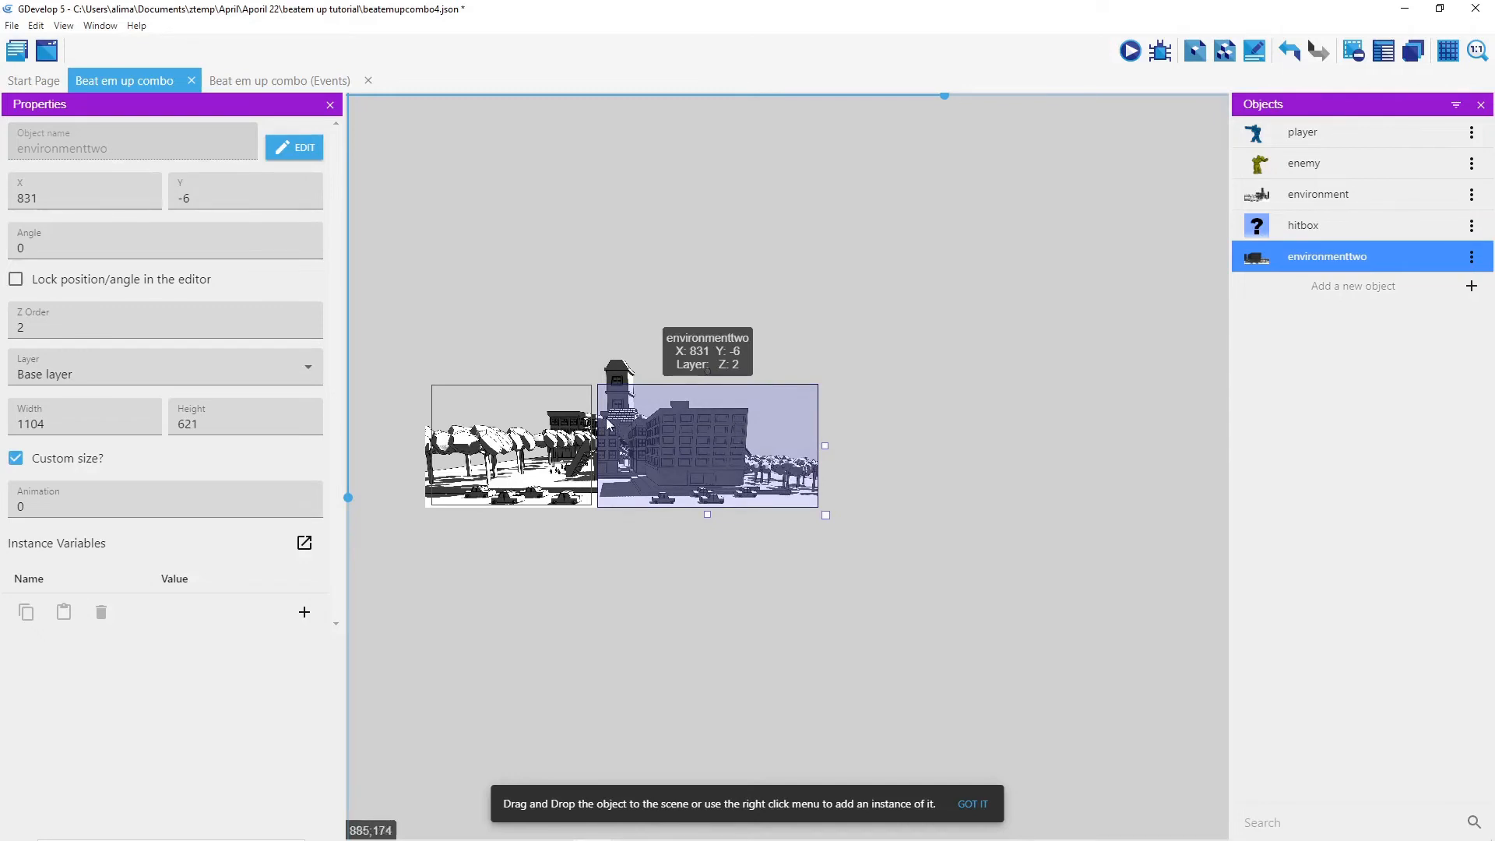
{"action": "scroll", "coordinate": [847, 613], "scroll_direction": "up", "scroll_amount": 4}
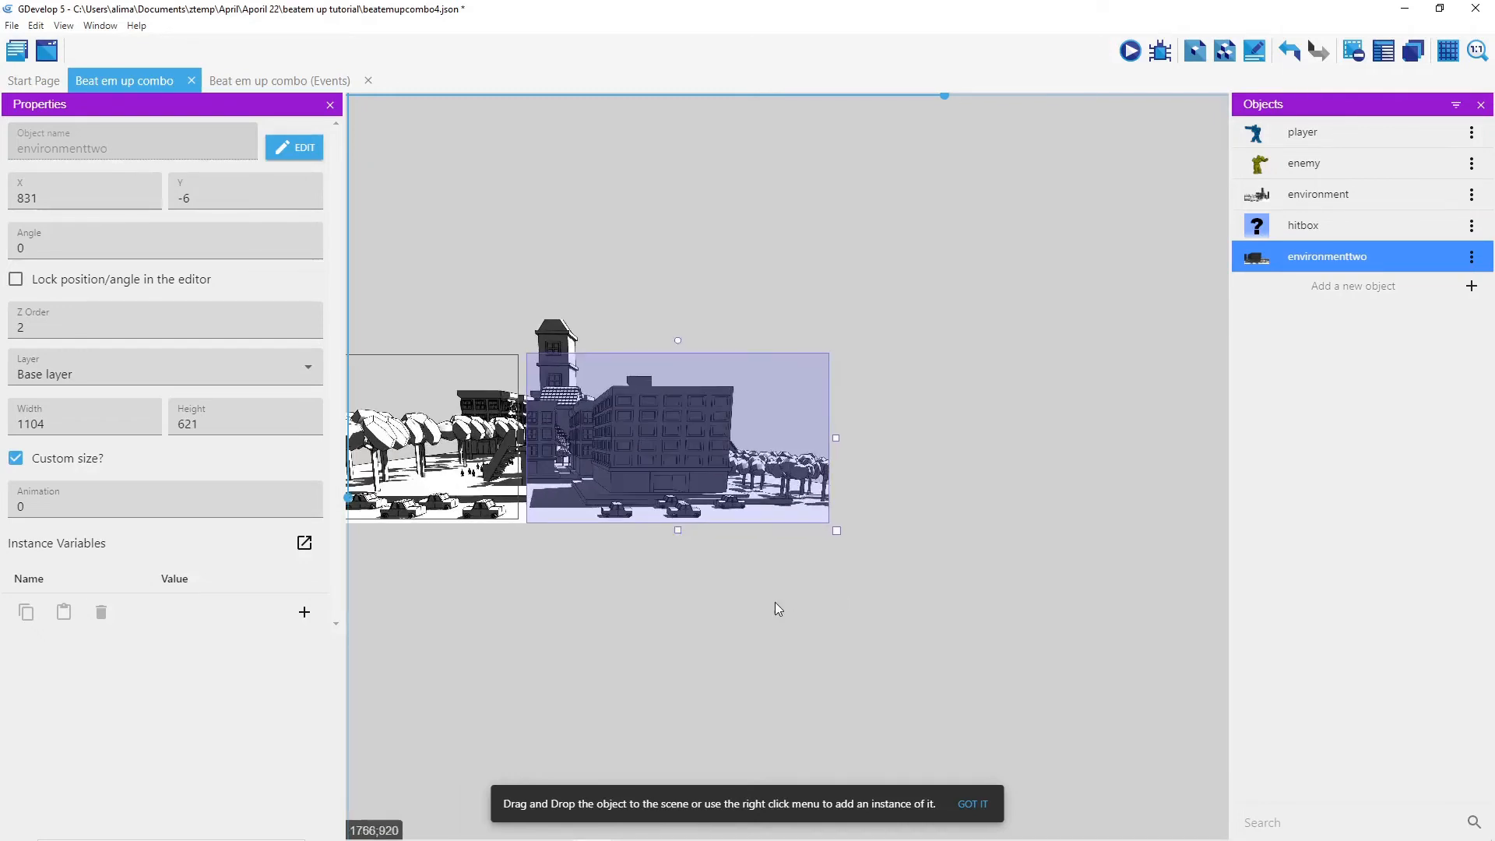
{"action": "middle_click_drag", "start_coordinate": [788, 600], "coordinate": [912, 599]}
{"action": "scroll", "coordinate": [863, 612], "scroll_direction": "up", "scroll_amount": 3}
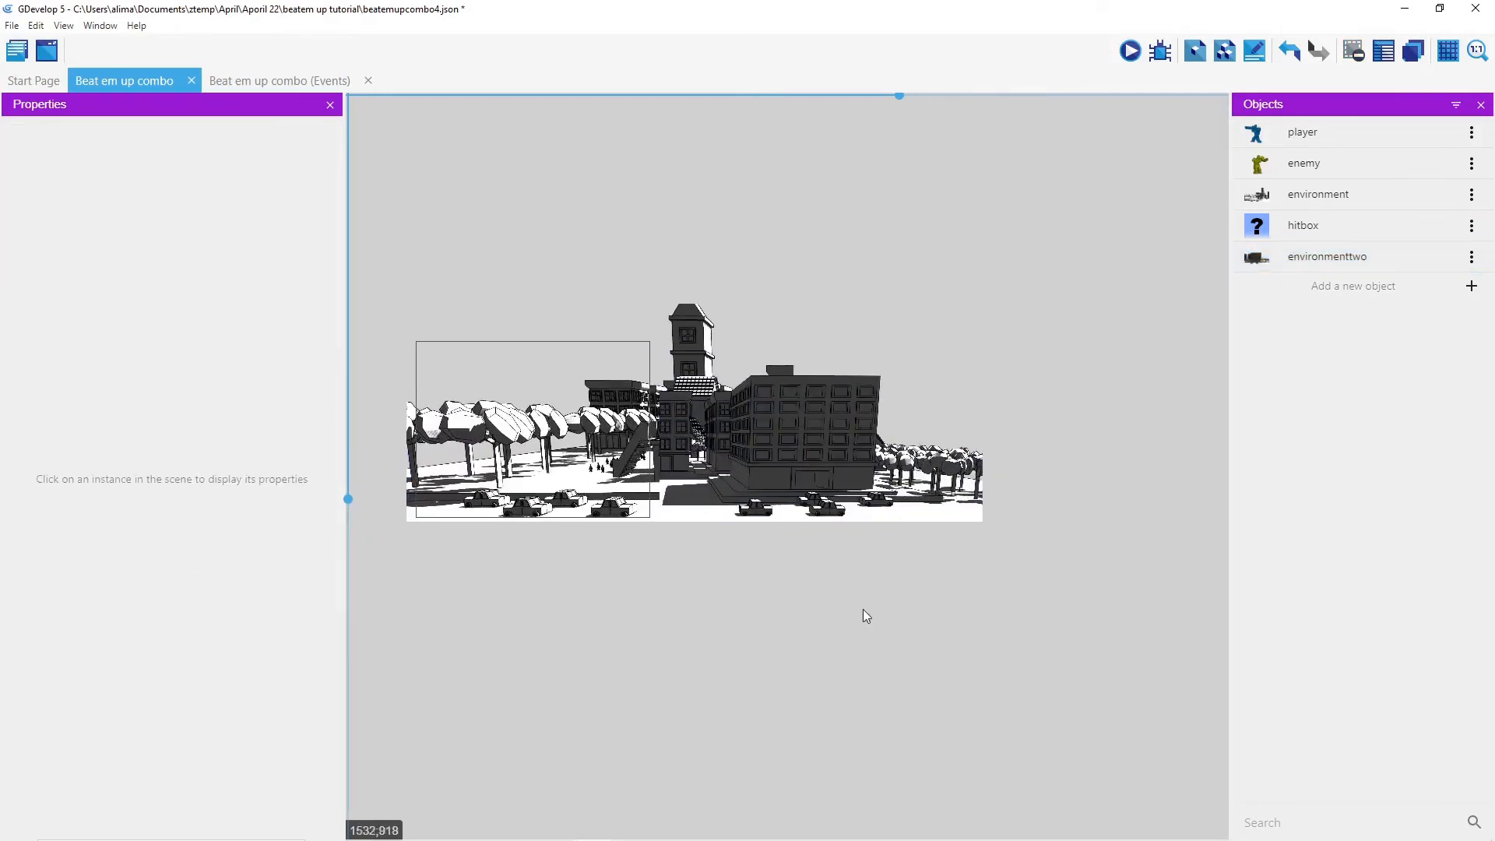
{"action": "scroll", "coordinate": [868, 608], "scroll_direction": "up", "scroll_amount": 1}
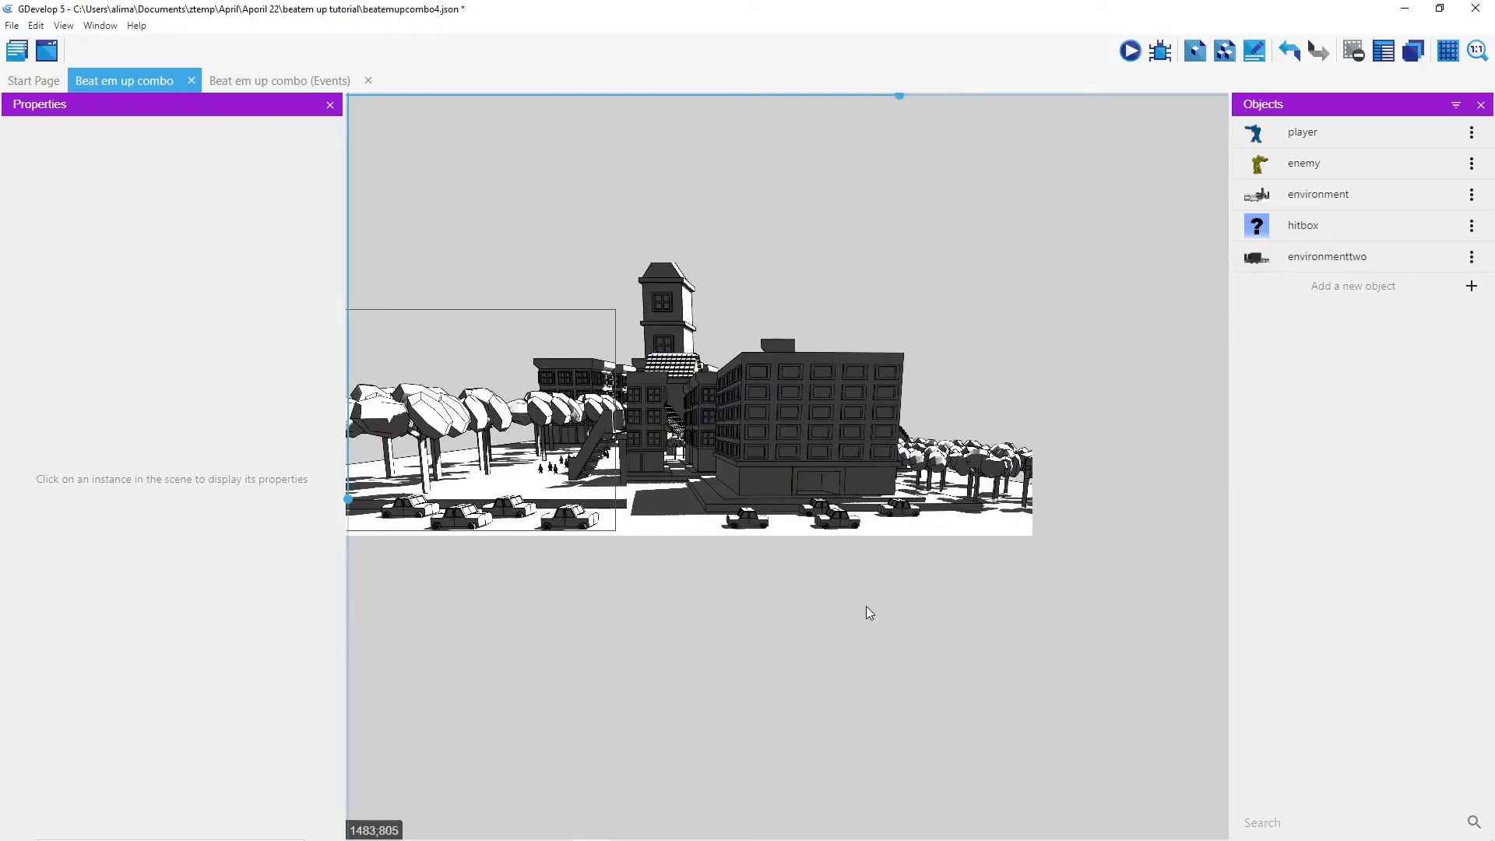
Step: Move the environmenttwo instance to the right end of the first environment, at about X 1288, Y -92, and deselect it
{"action": "left_click_drag", "start_coordinate": [810, 479], "coordinate": [864, 479]}
{"action": "scroll", "coordinate": [864, 478], "scroll_direction": "down", "scroll_amount": 5}
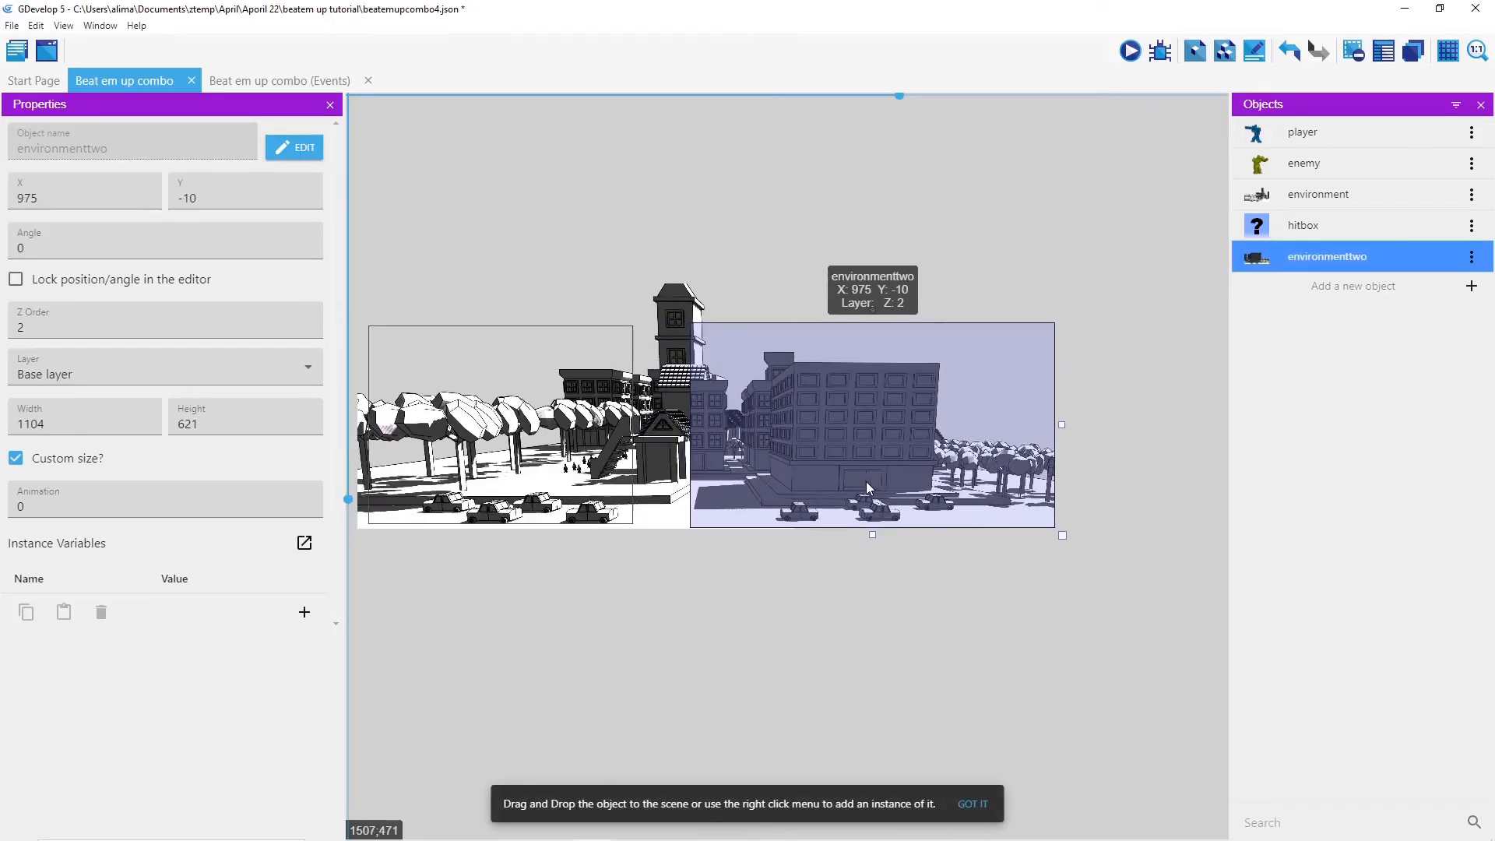
{"action": "middle_click_drag", "start_coordinate": [865, 492], "coordinate": [779, 469]}
{"action": "left_click_drag", "start_coordinate": [766, 451], "coordinate": [833, 427]}
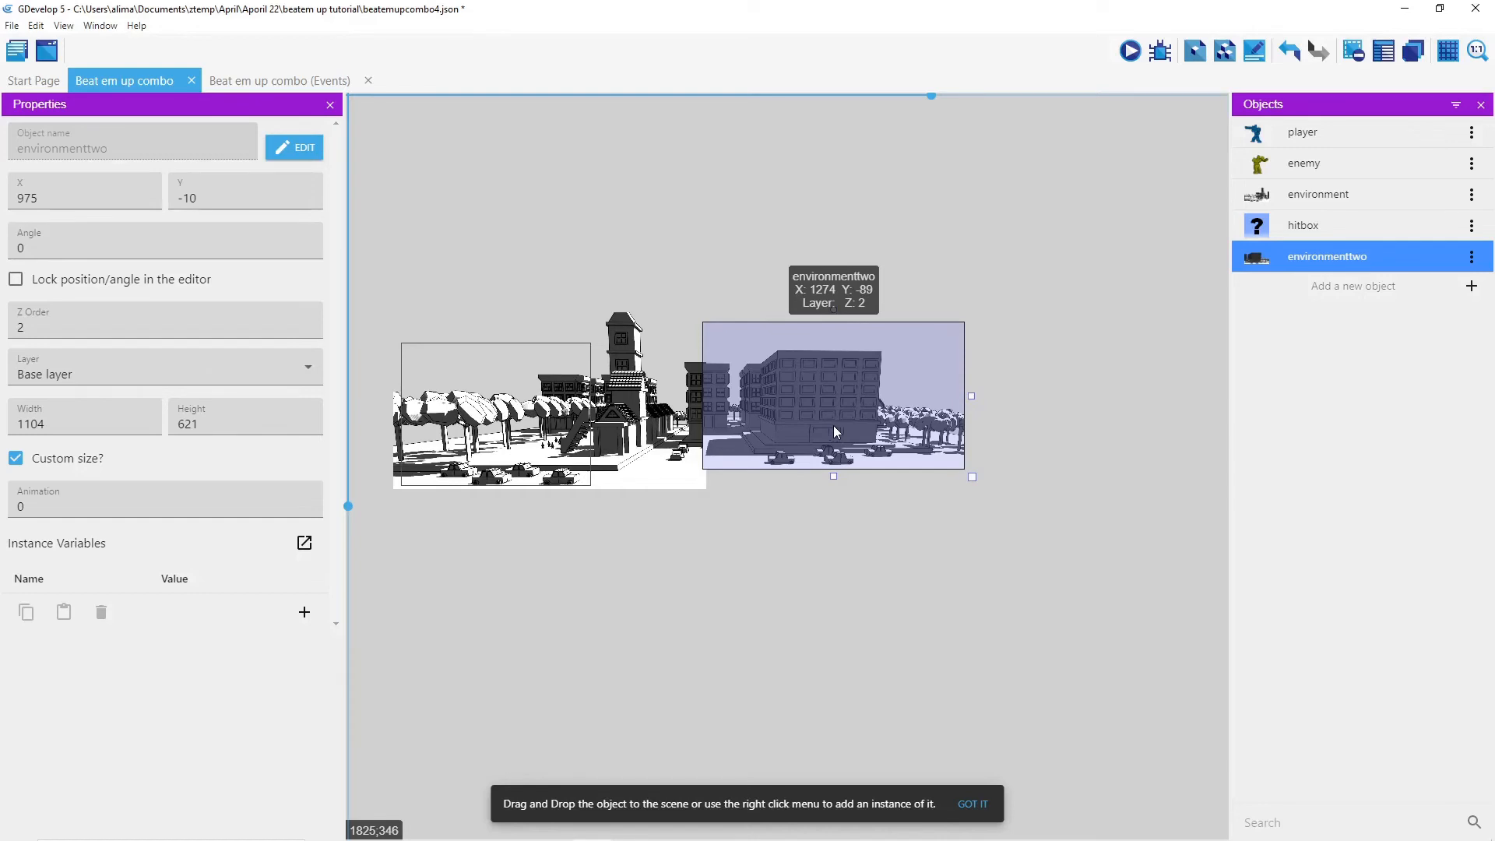
{"action": "left_click_drag", "start_coordinate": [834, 427], "coordinate": [786, 422]}
{"action": "left_click", "coordinate": [830, 503]}
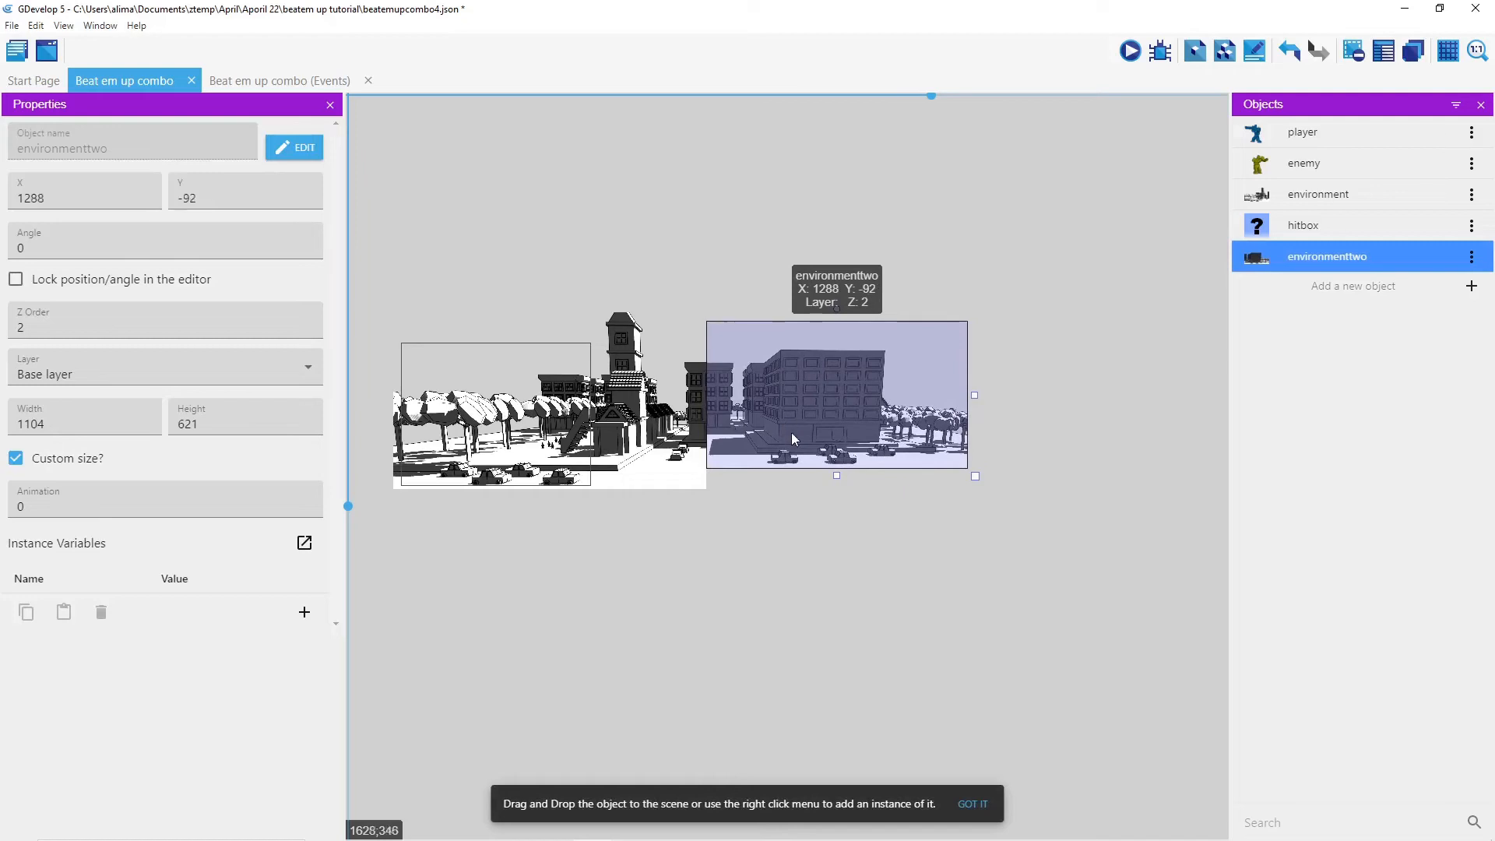
{"action": "left_click", "coordinate": [818, 512]}
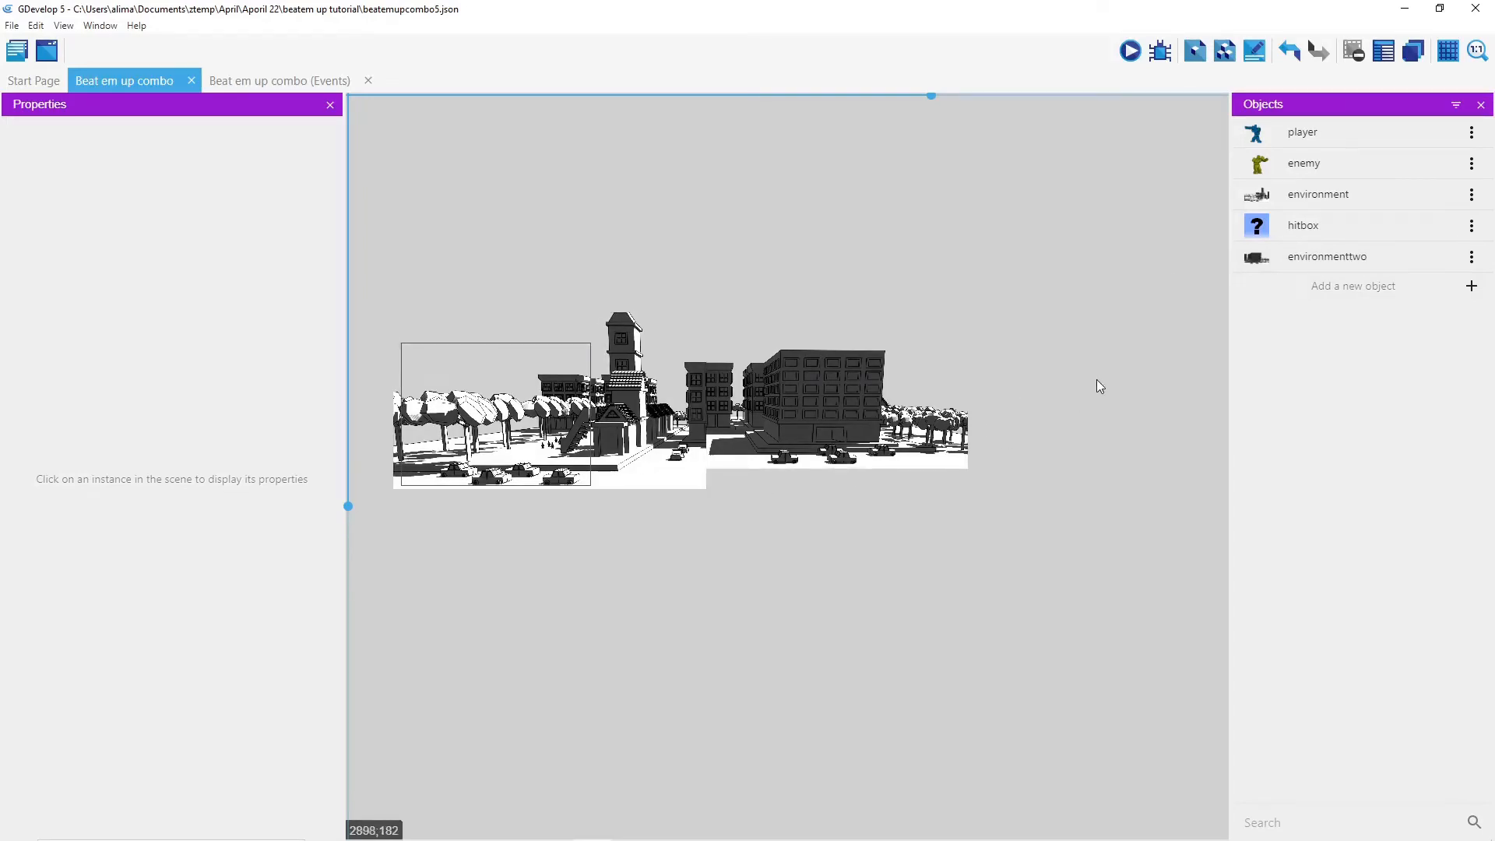
Step: Add an unnamed animation to the hitbox object and open it for drawing in the Piskel pixel editor
{"action": "double_click", "coordinate": [1346, 224]}
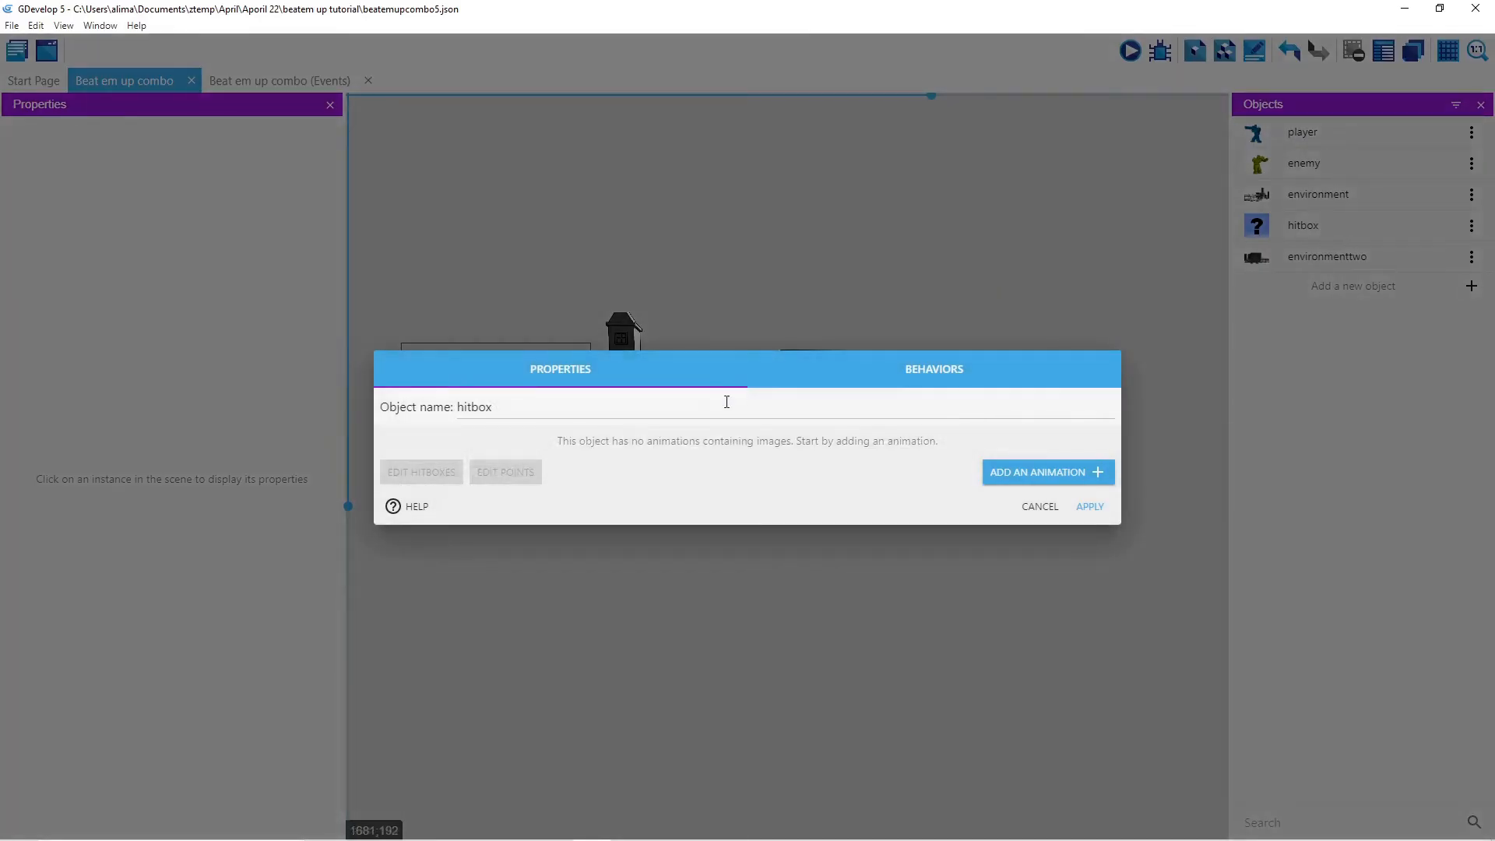
{"action": "left_click", "coordinate": [1007, 473]}
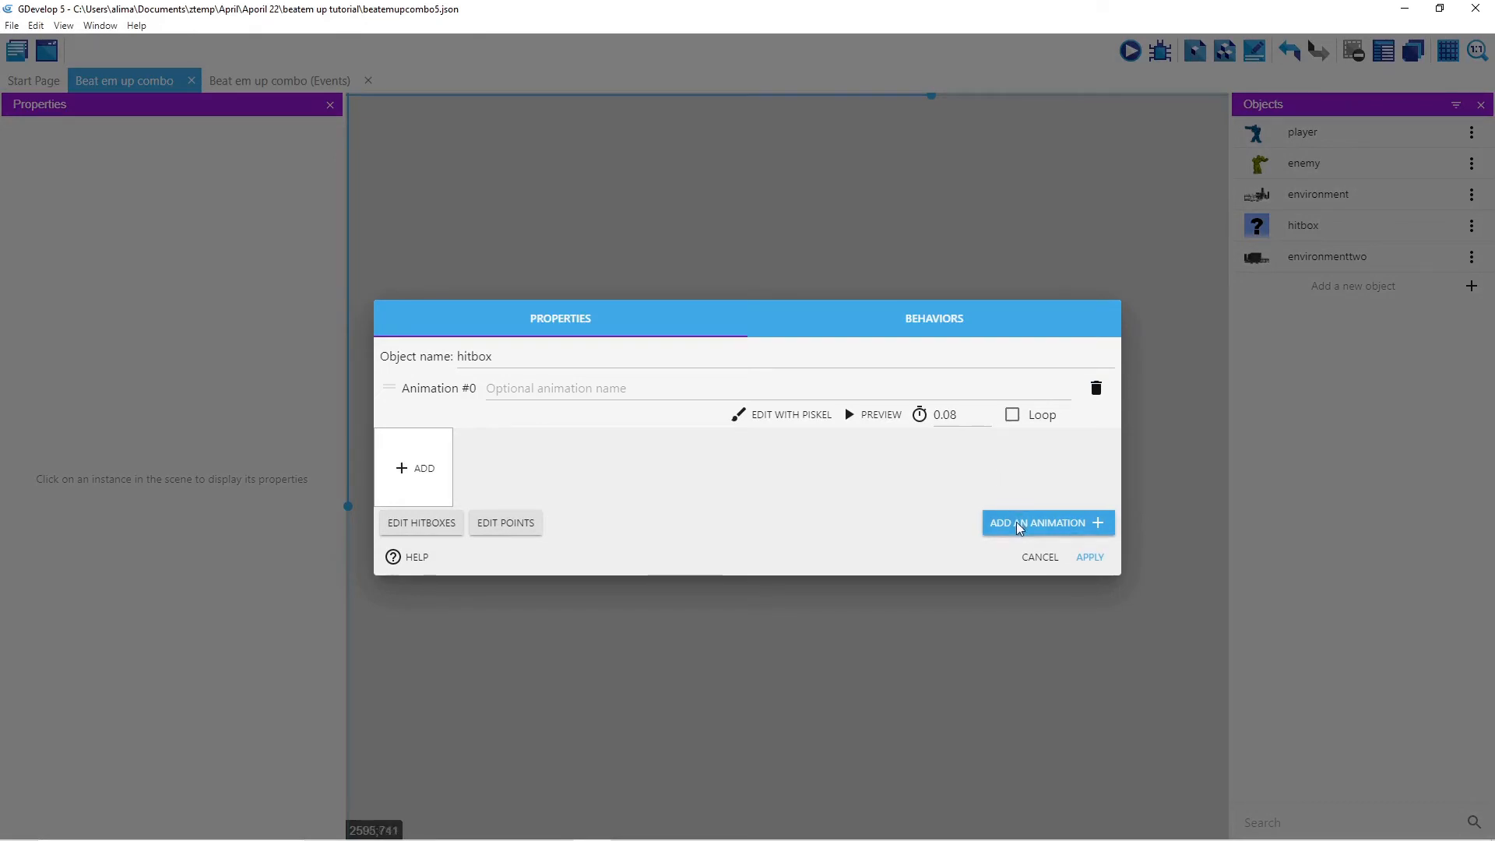
{"action": "left_click", "coordinate": [405, 469]}
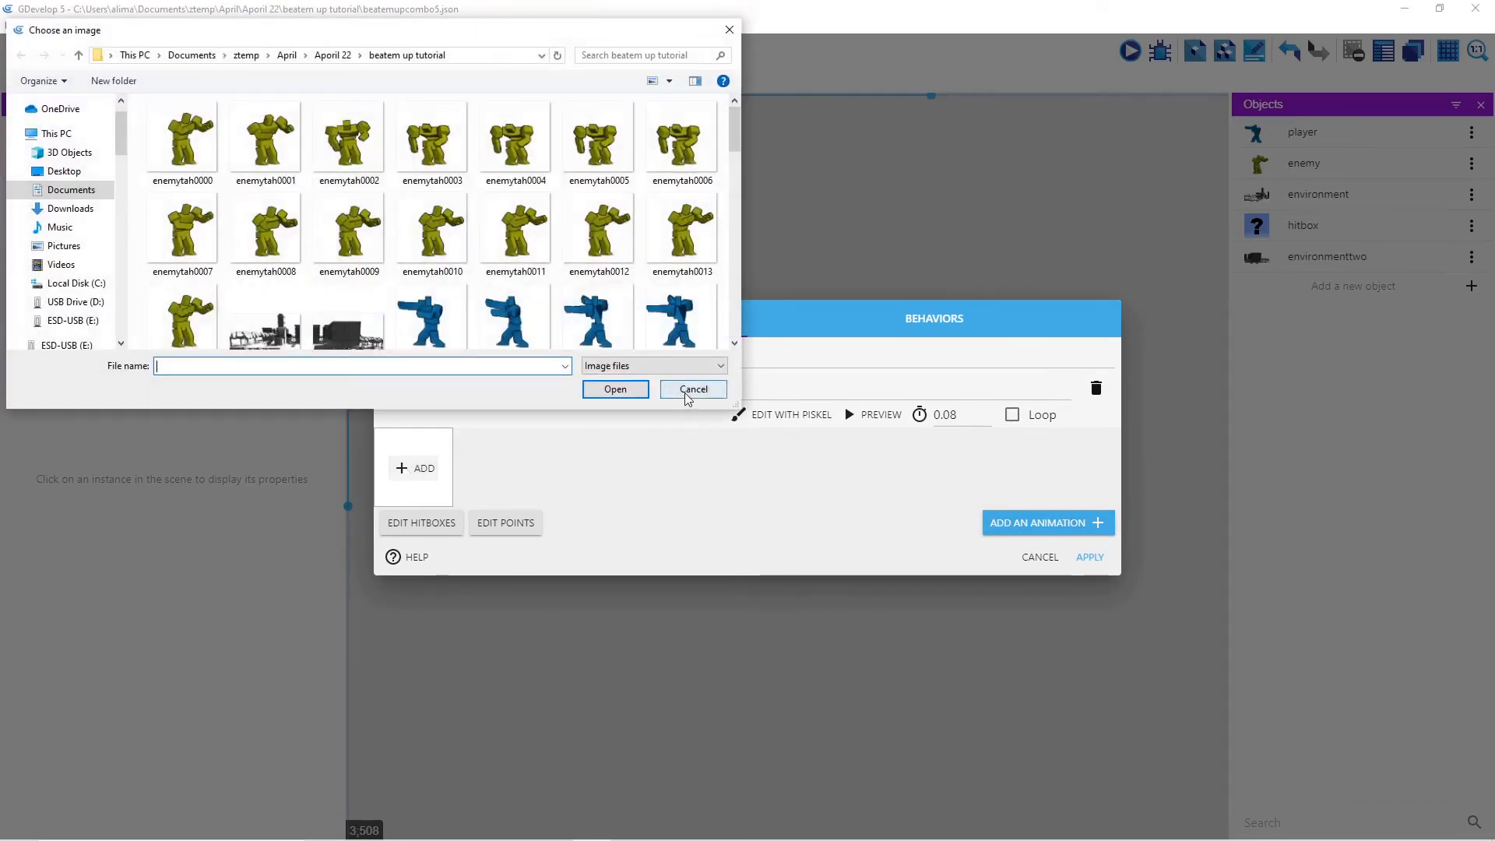
{"action": "left_click", "coordinate": [688, 390]}
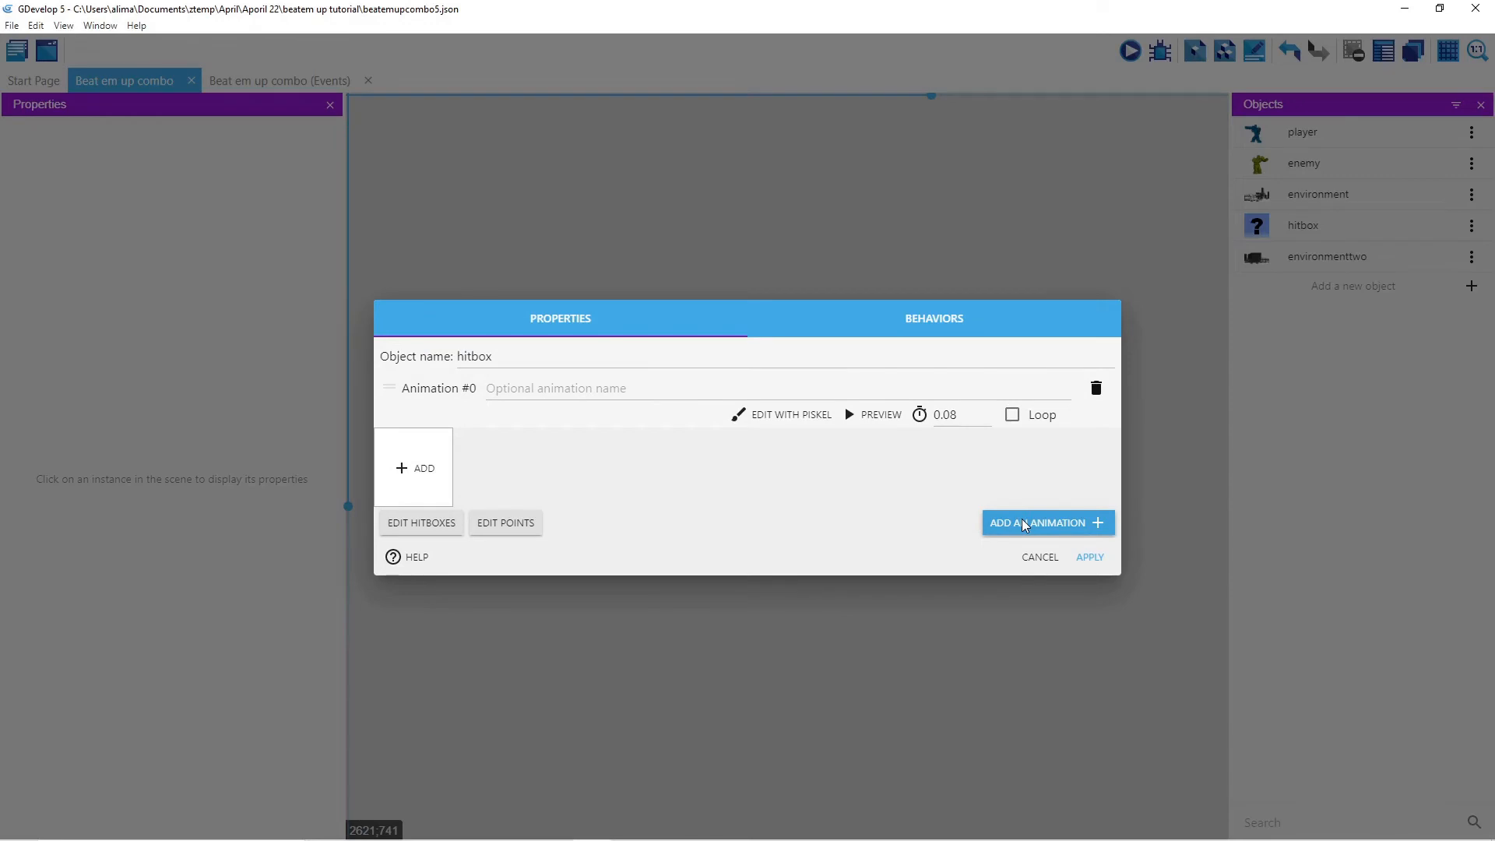
{"action": "left_click", "coordinate": [792, 417]}
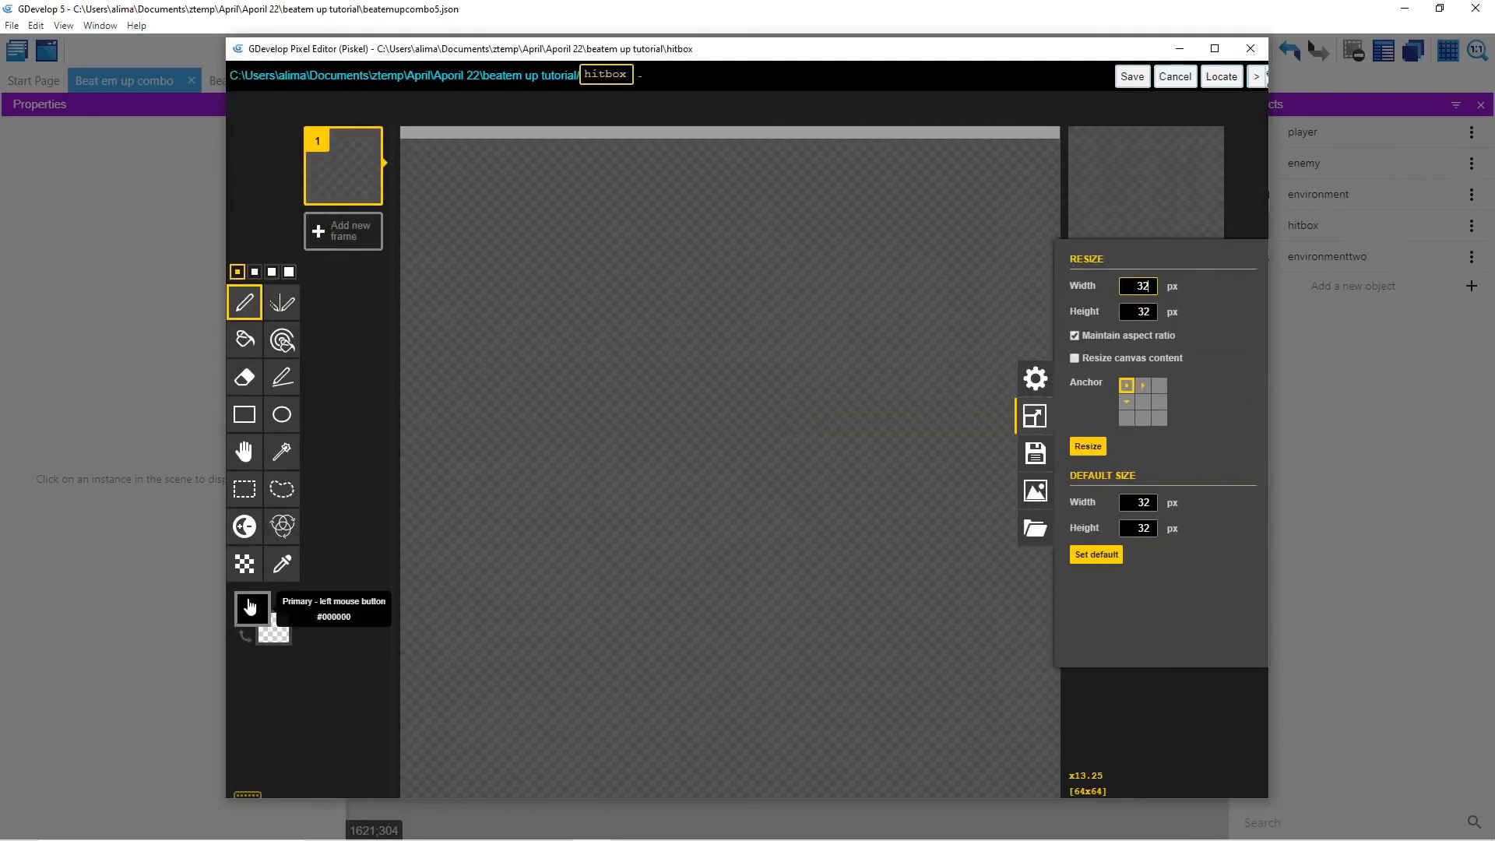
Step: Choose orange as the primary colour and fill the hitbox frame's whole canvas with it
{"action": "left_click", "coordinate": [253, 608]}
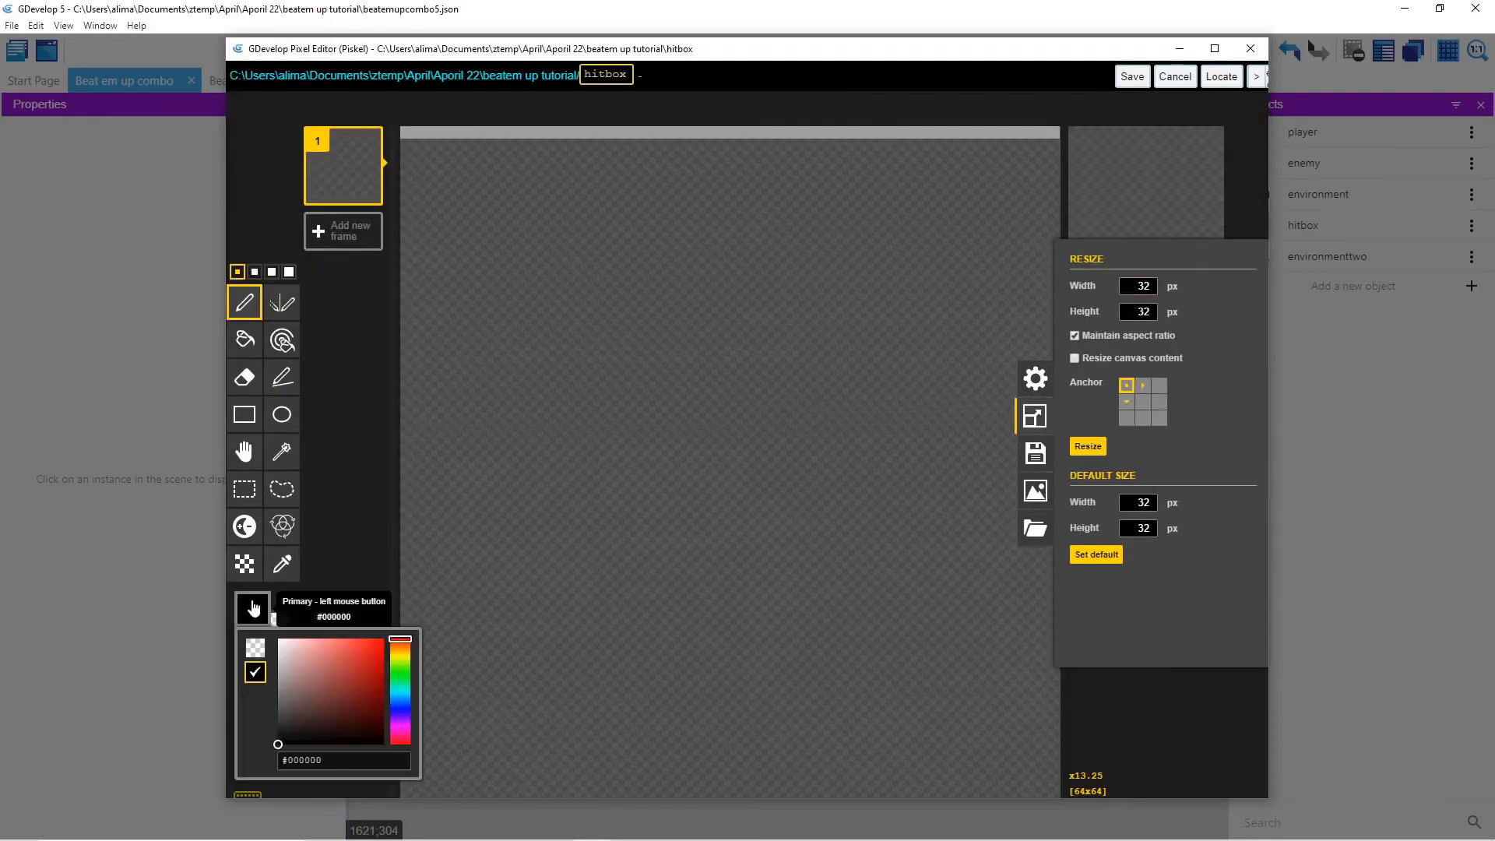
{"action": "left_click", "coordinate": [400, 653]}
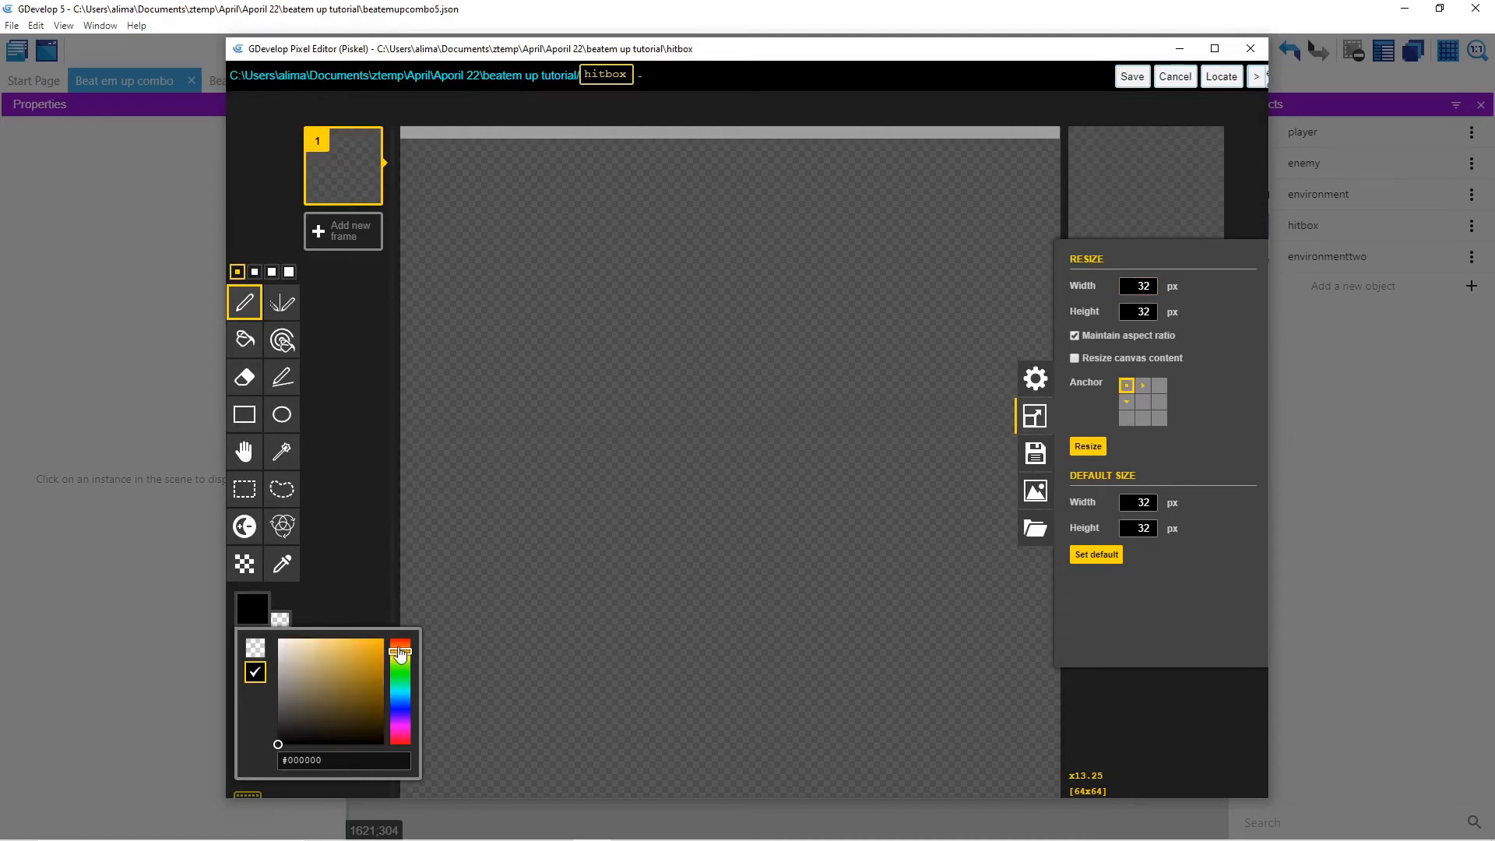
{"action": "left_click_drag", "start_coordinate": [400, 651], "coordinate": [399, 648]}
{"action": "left_click", "coordinate": [377, 645]}
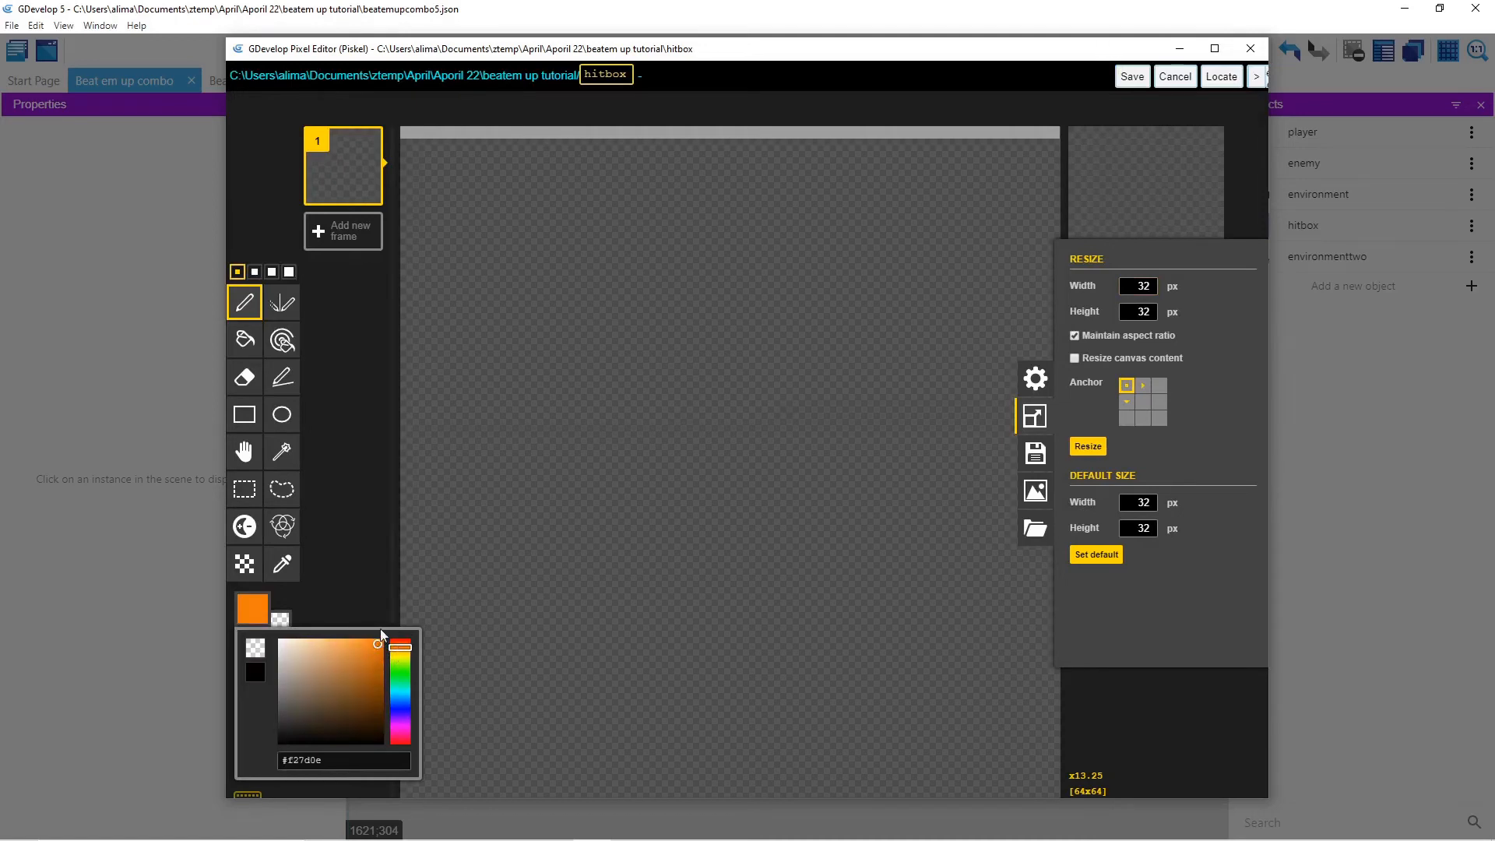
{"action": "left_click", "coordinate": [245, 339]}
{"action": "left_click", "coordinate": [543, 377]}
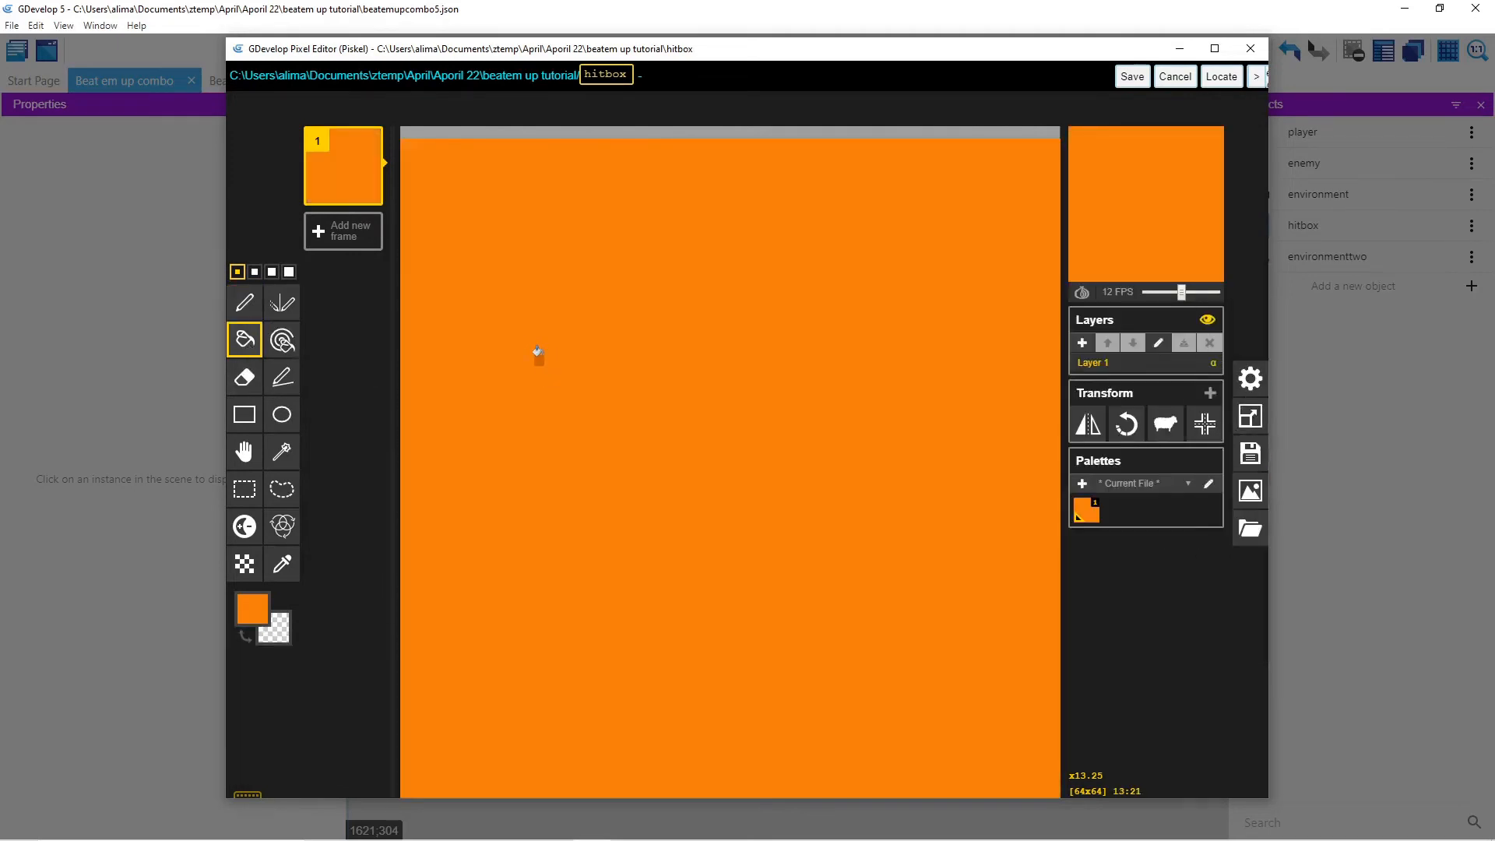
Step: Duplicate the orange hitbox frame three times to make four identical frames
{"action": "mouse_move", "coordinate": [369, 197]}
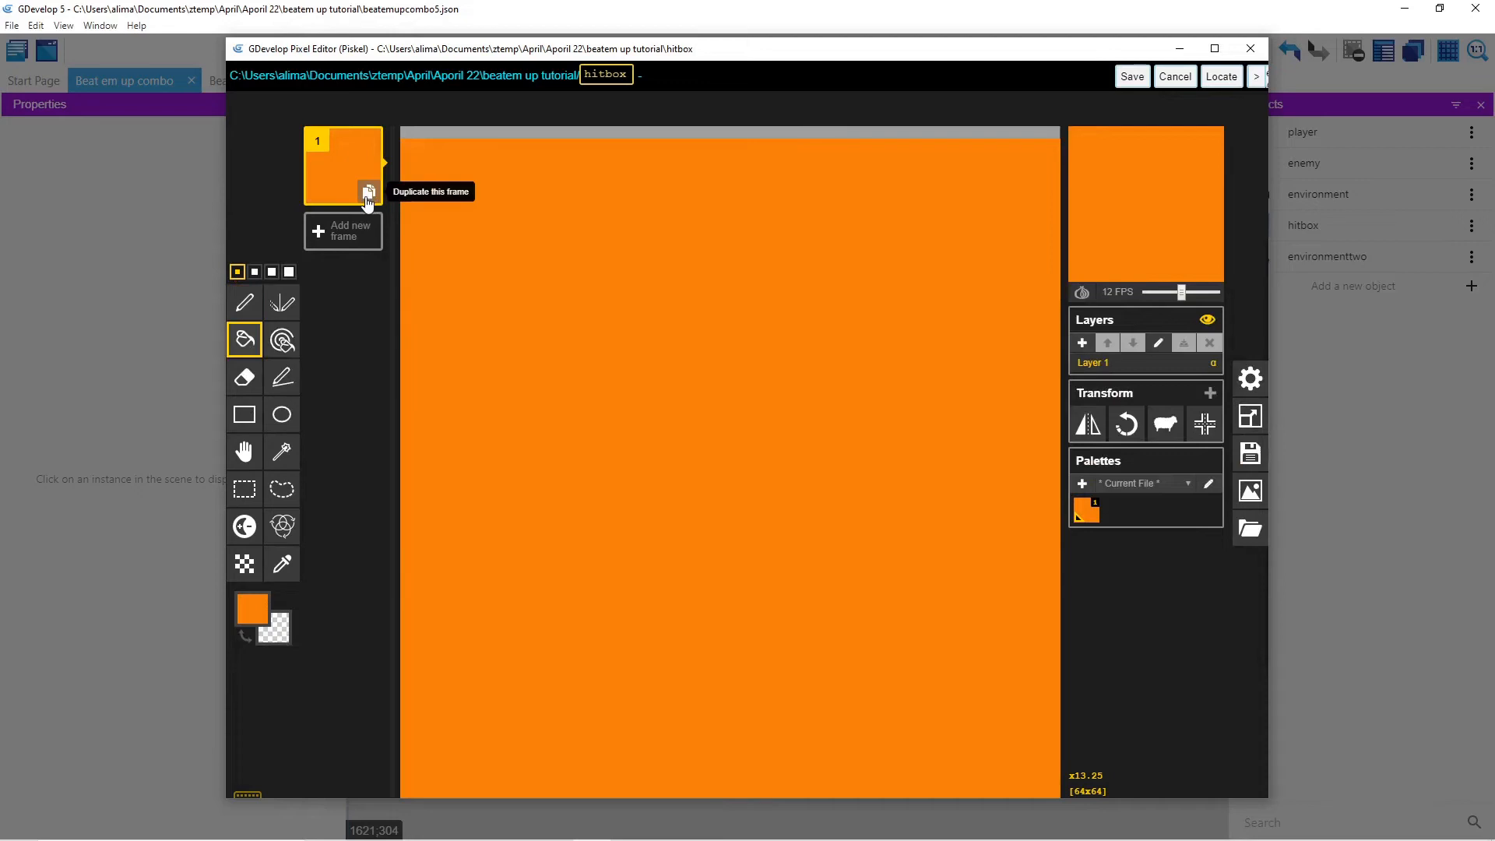
{"action": "left_click", "coordinate": [369, 197]}
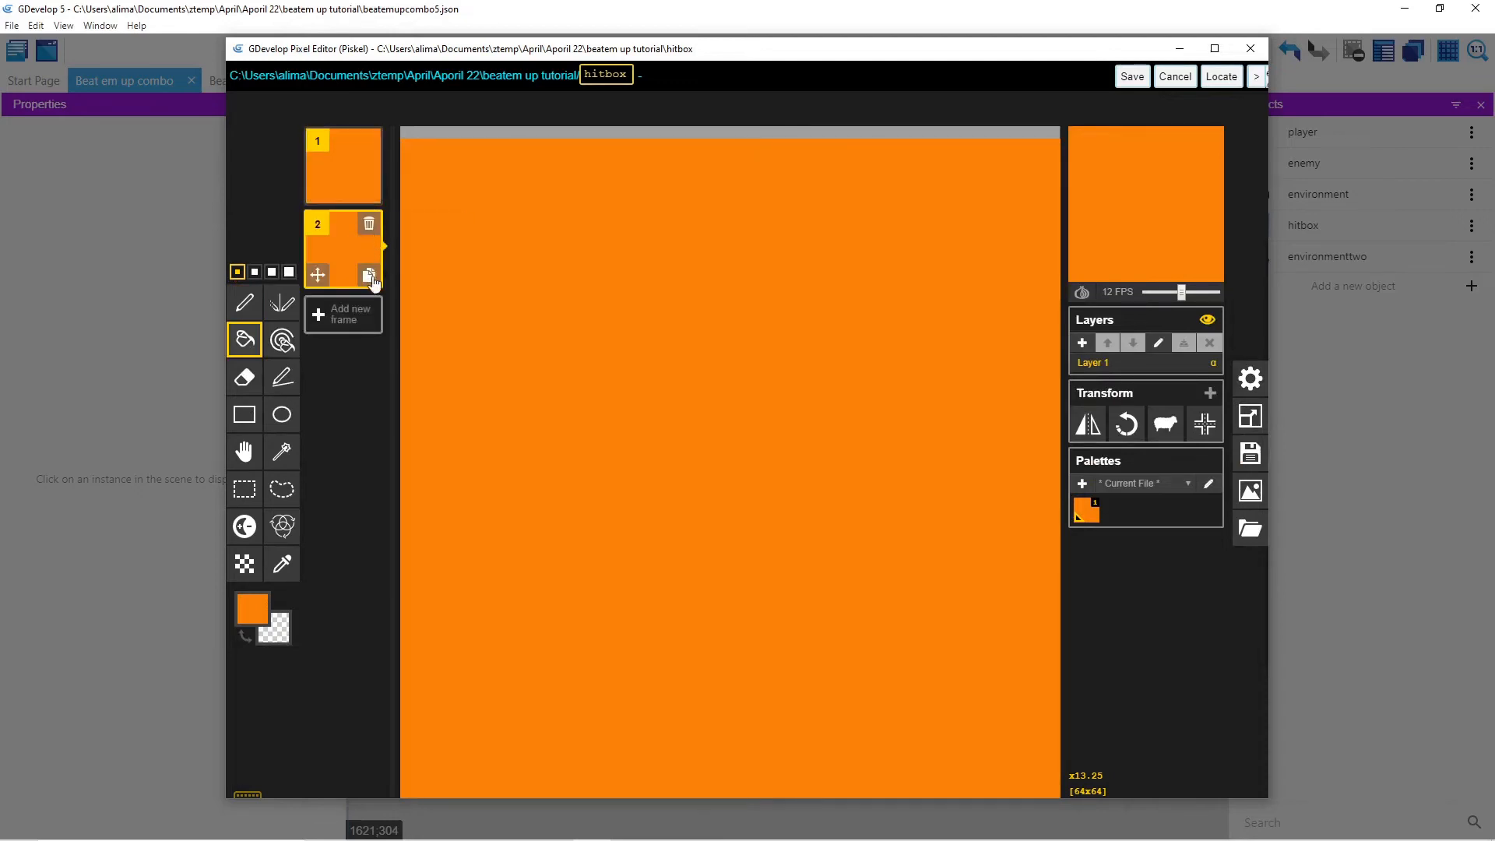
{"action": "left_click", "coordinate": [370, 277]}
{"action": "left_click", "coordinate": [369, 360]}
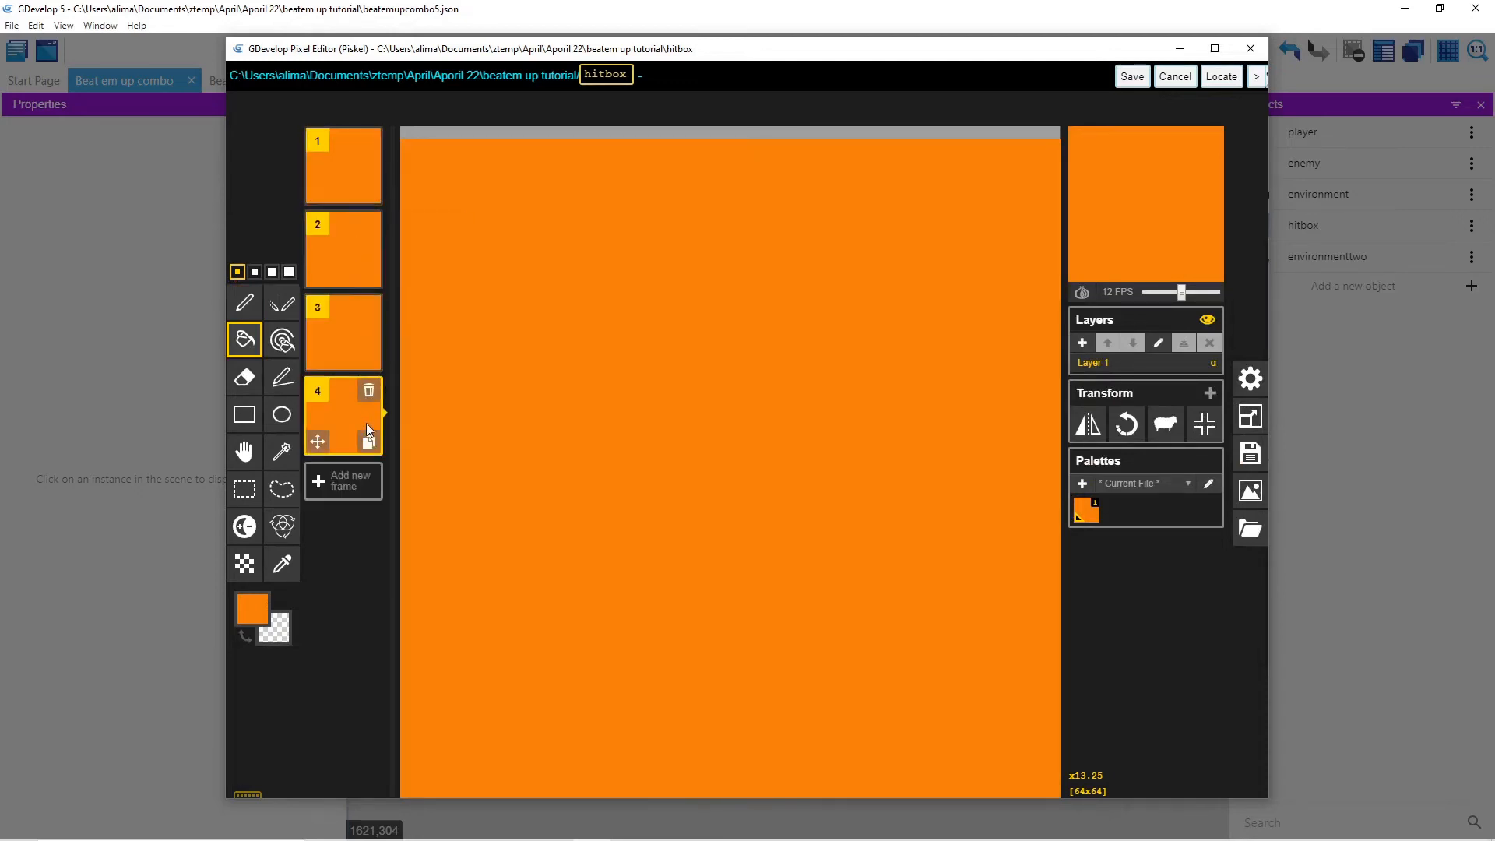
Step: Duplicate the orange frame once more to make five, save the drawing and apply the hitbox object's properties
{"action": "left_click", "coordinate": [368, 441]}
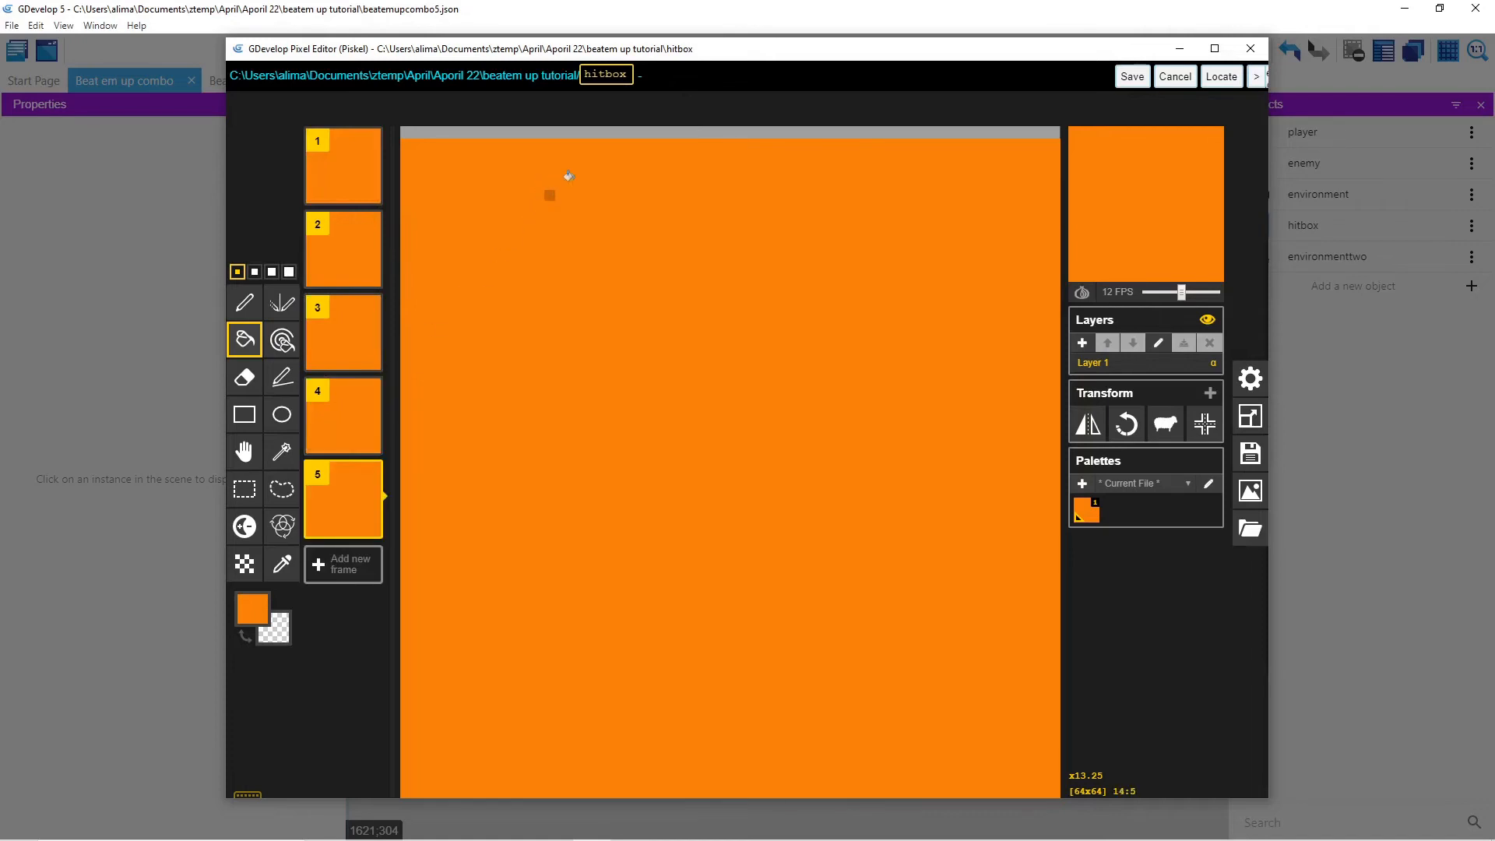
{"action": "left_click", "coordinate": [1136, 76]}
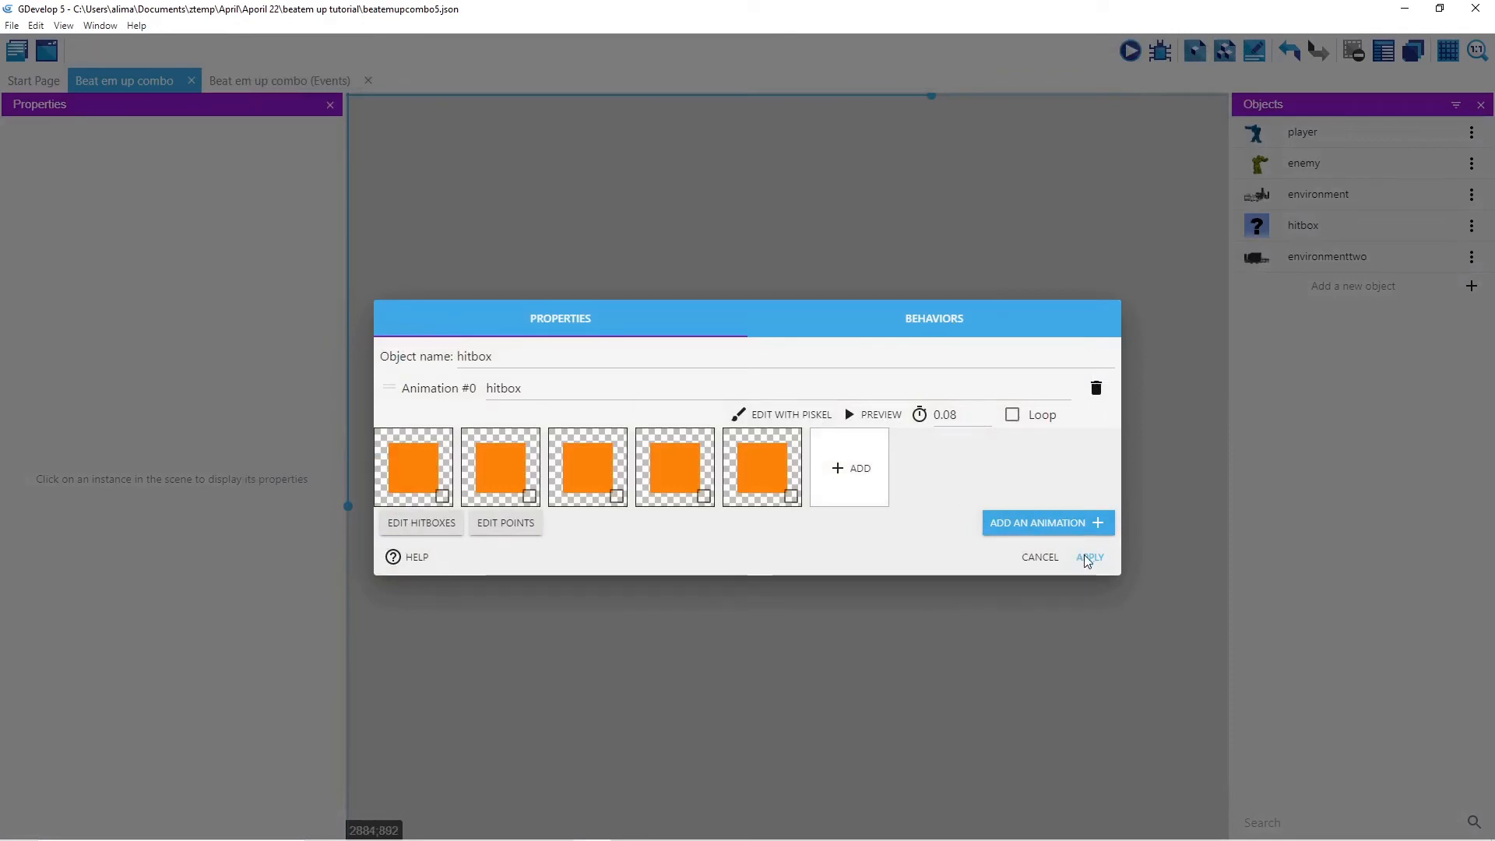
{"action": "left_click", "coordinate": [1089, 558]}
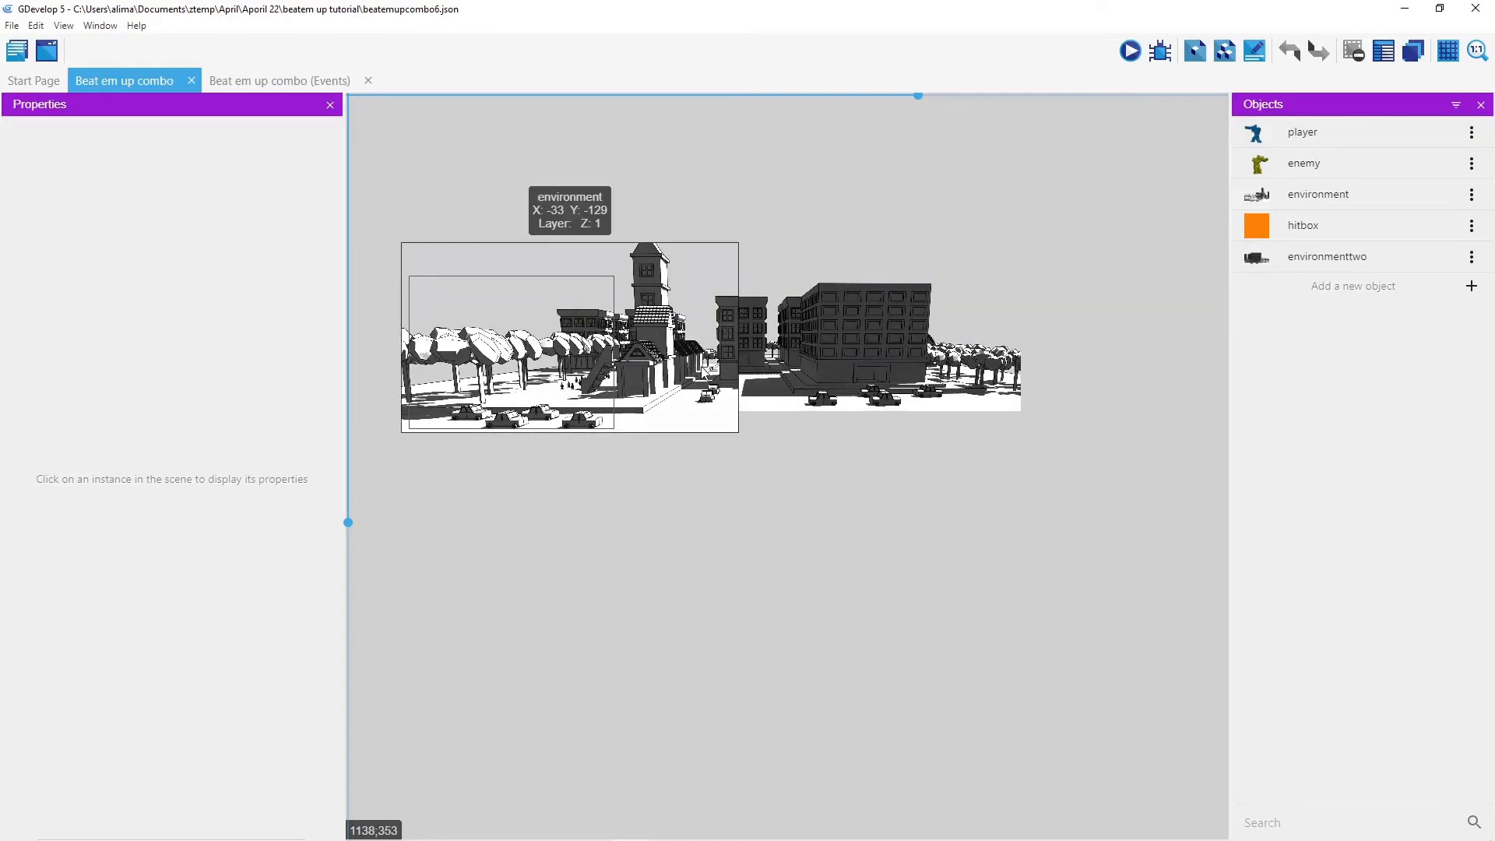
Step: Set the environmenttwo instance's Z order to 1, matching the first environment instance, and deselect it
{"action": "left_click", "coordinate": [675, 411]}
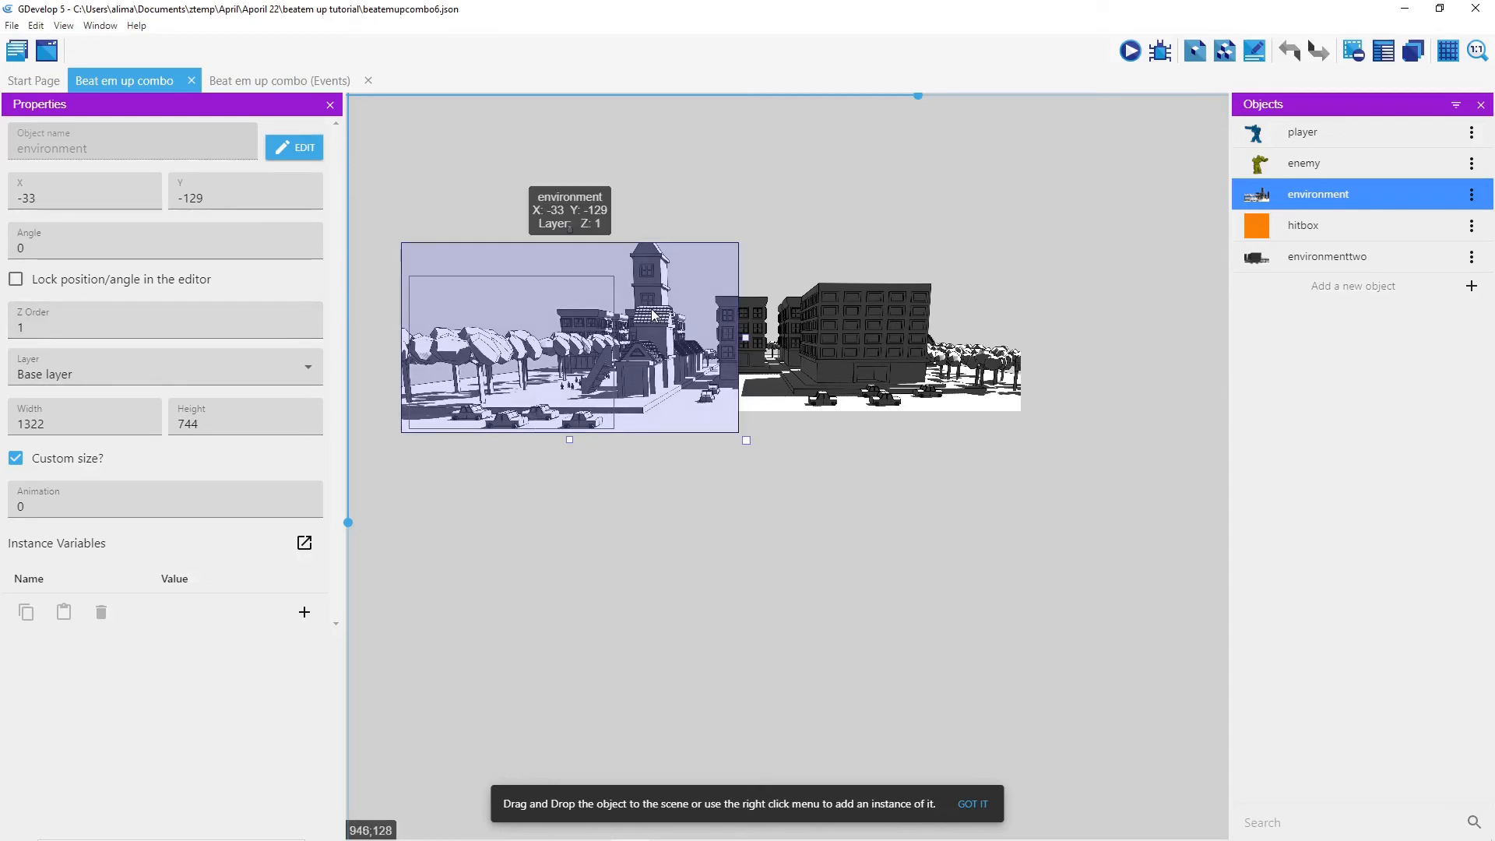
{"action": "left_click", "coordinate": [897, 373]}
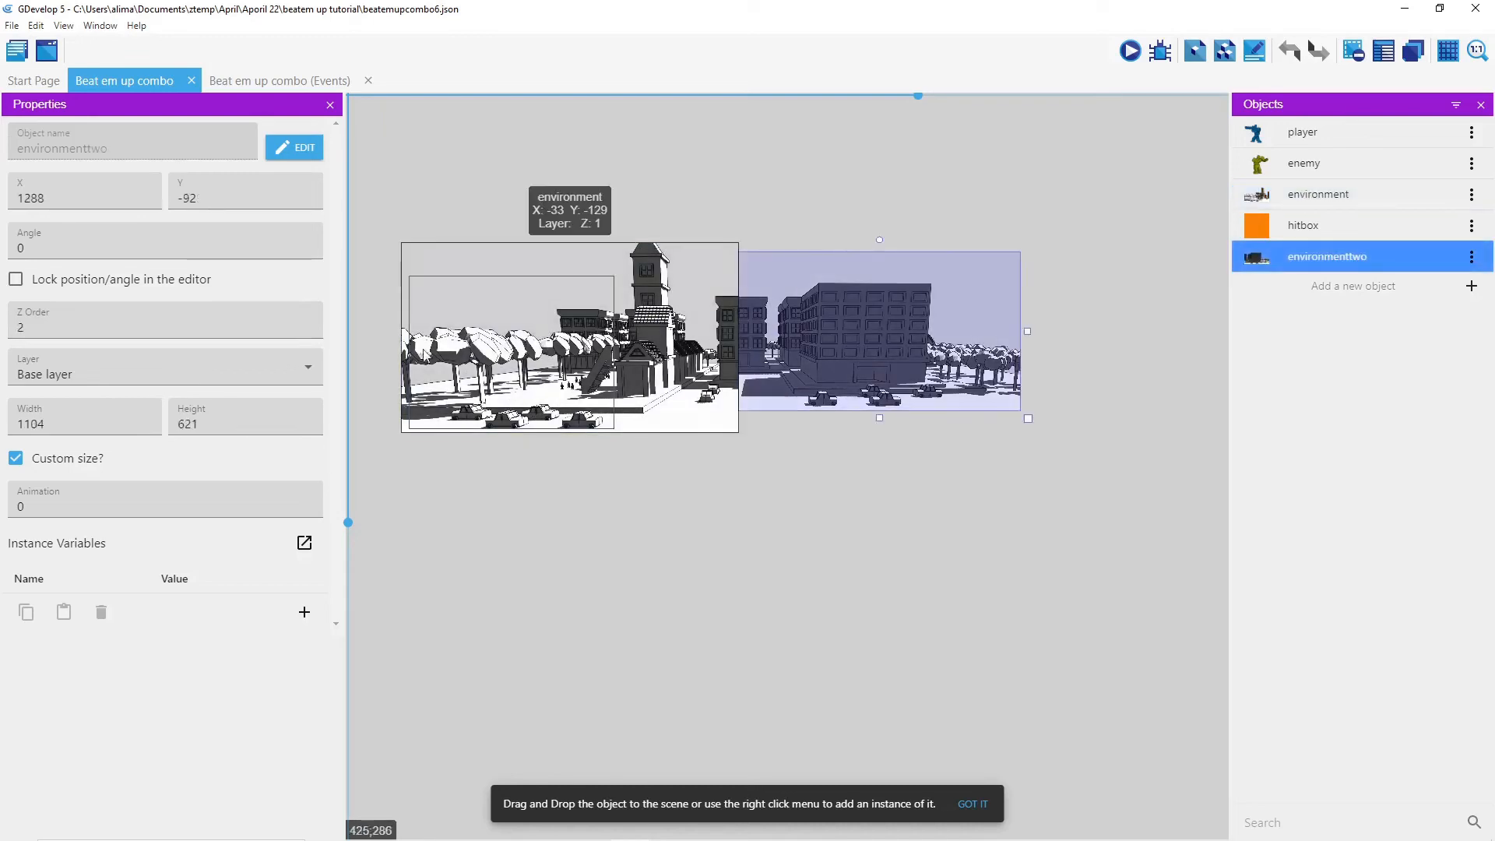
{"action": "left_click", "coordinate": [67, 329]}
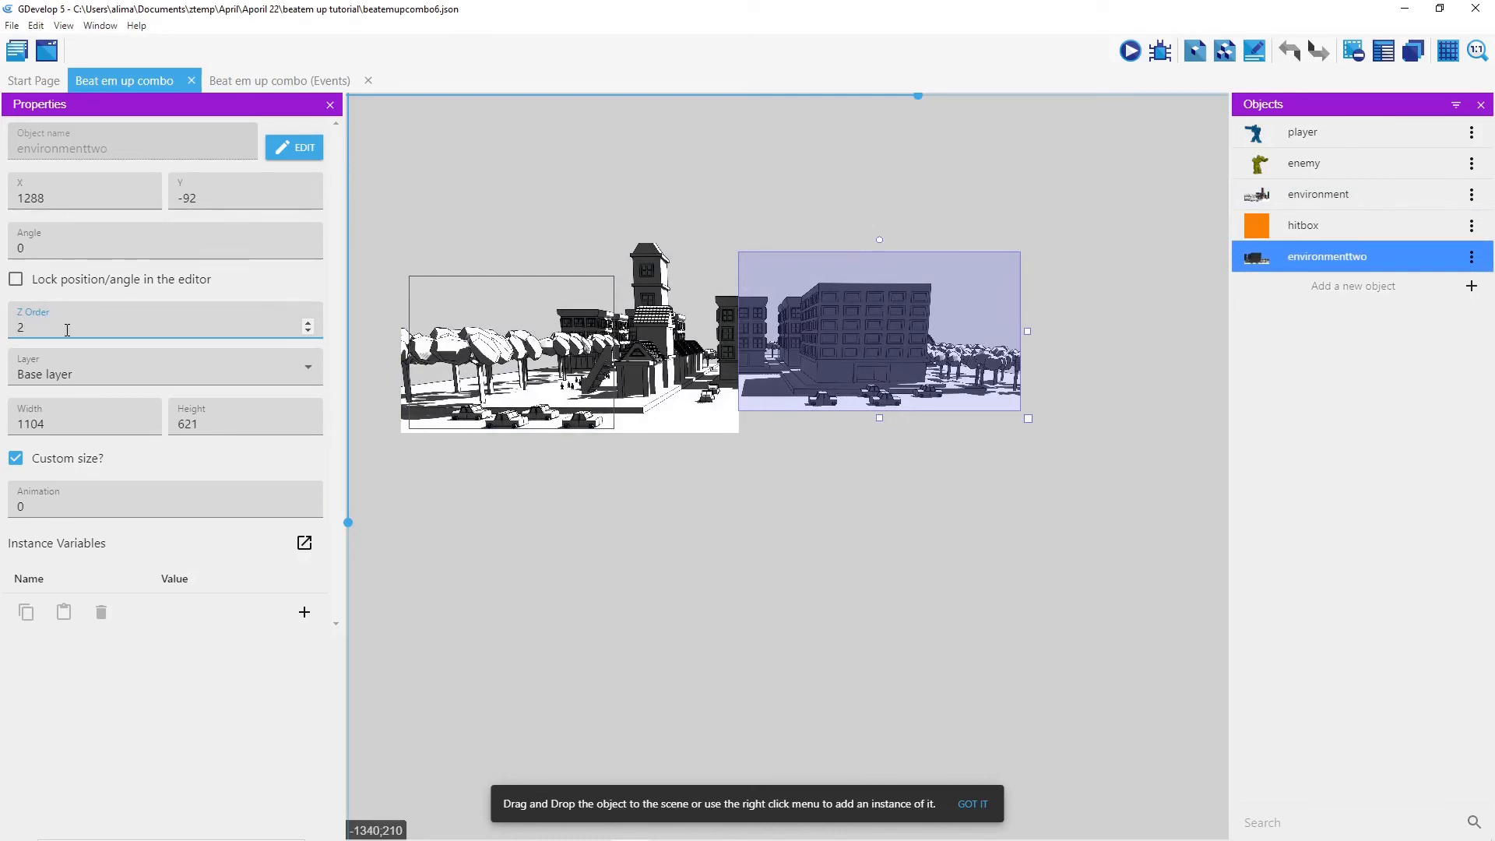
{"action": "key", "text": "BackSpace"}
{"action": "type", "text": "1"}
{"action": "left_click", "coordinate": [460, 479]}
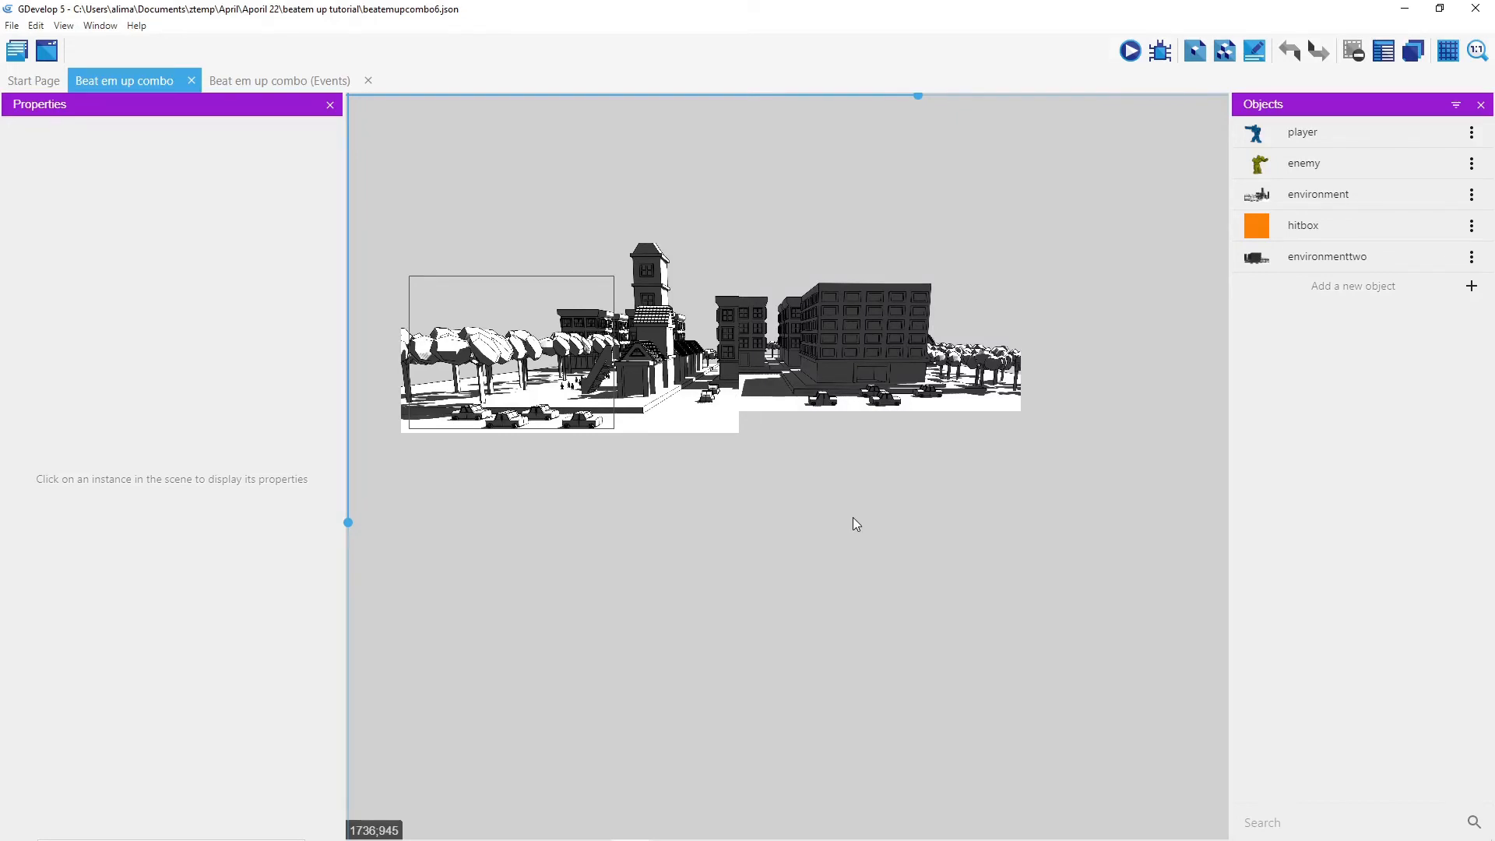
Step: Lock the position and angle of both the environment and environmenttwo instances in the editor
{"action": "left_click", "coordinate": [701, 419]}
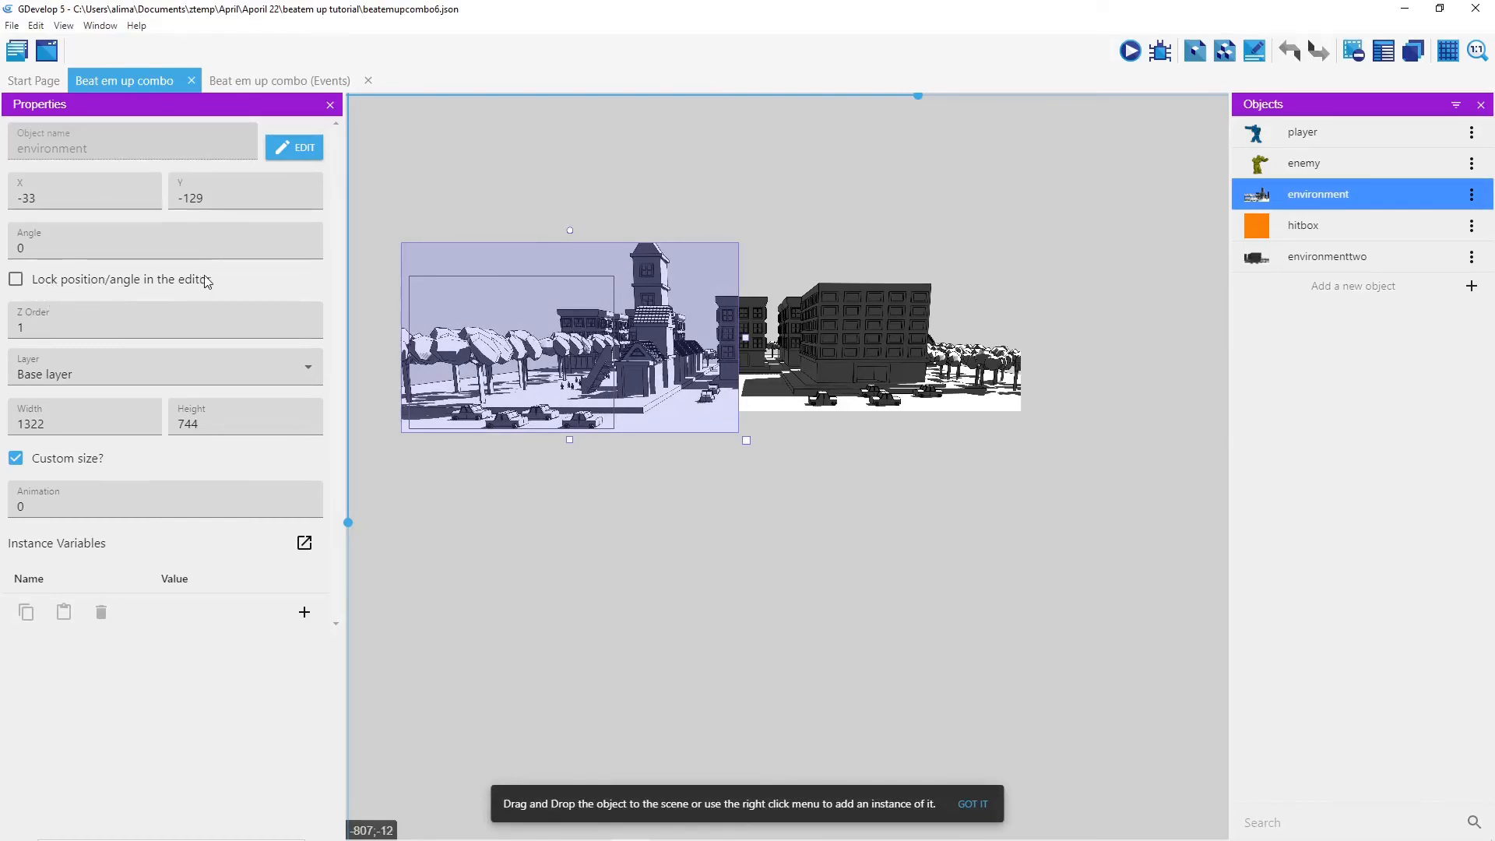
{"action": "left_click", "coordinate": [18, 282]}
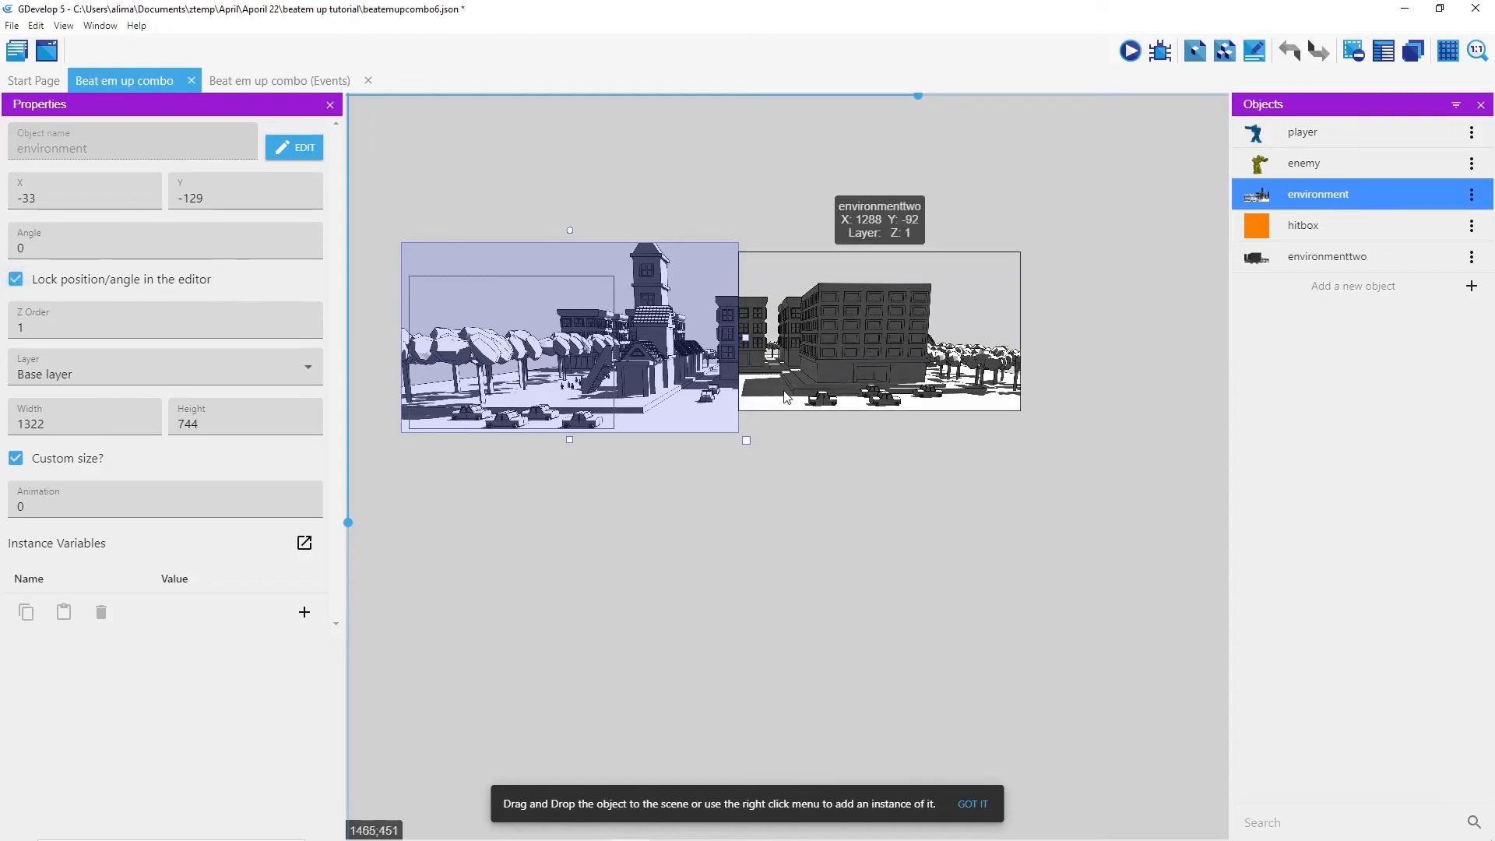
{"action": "left_click", "coordinate": [786, 398]}
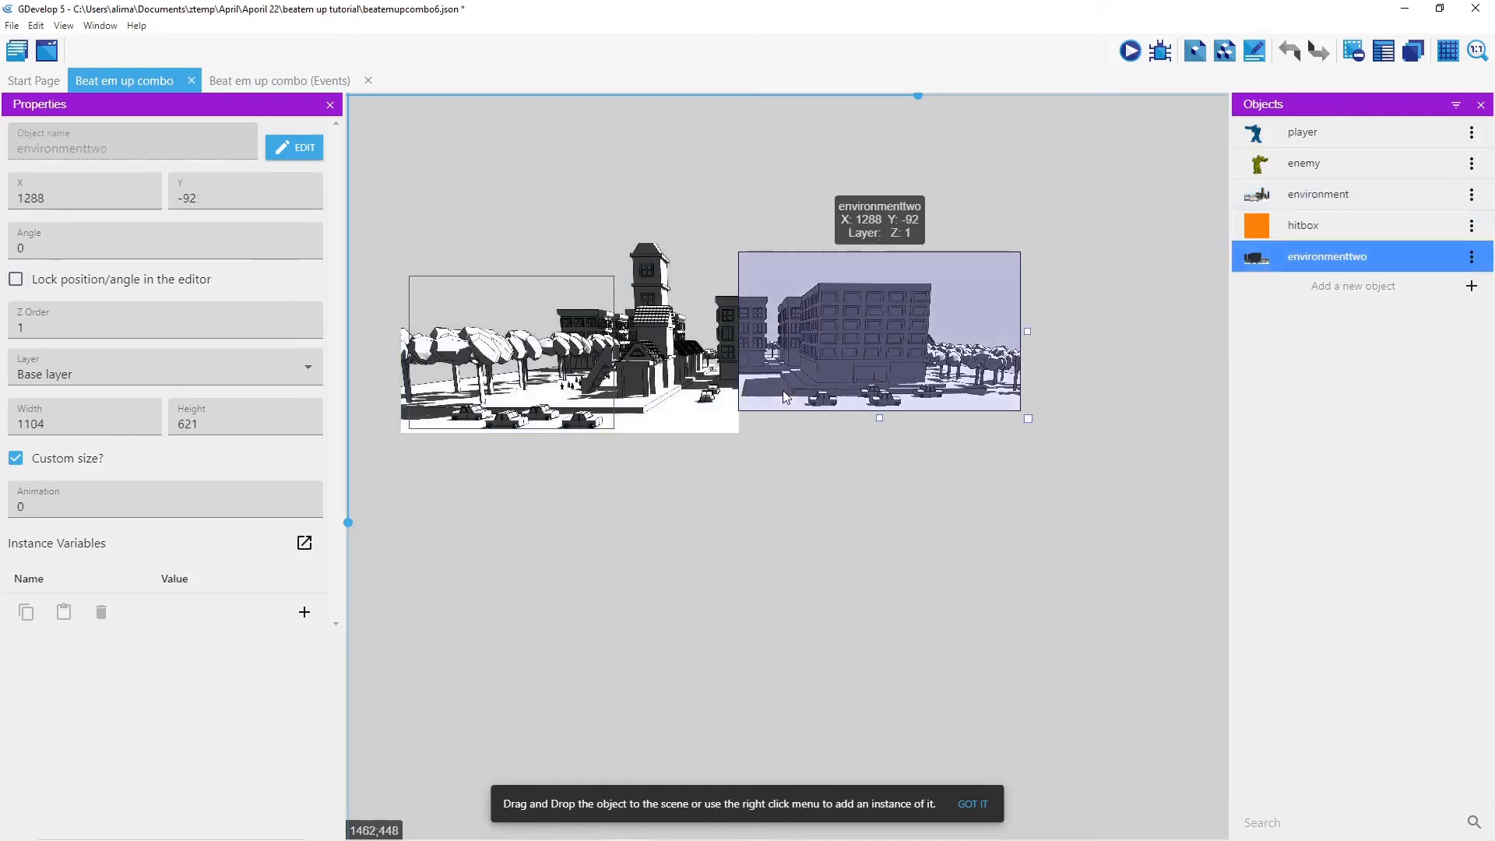
{"action": "left_click", "coordinate": [16, 279]}
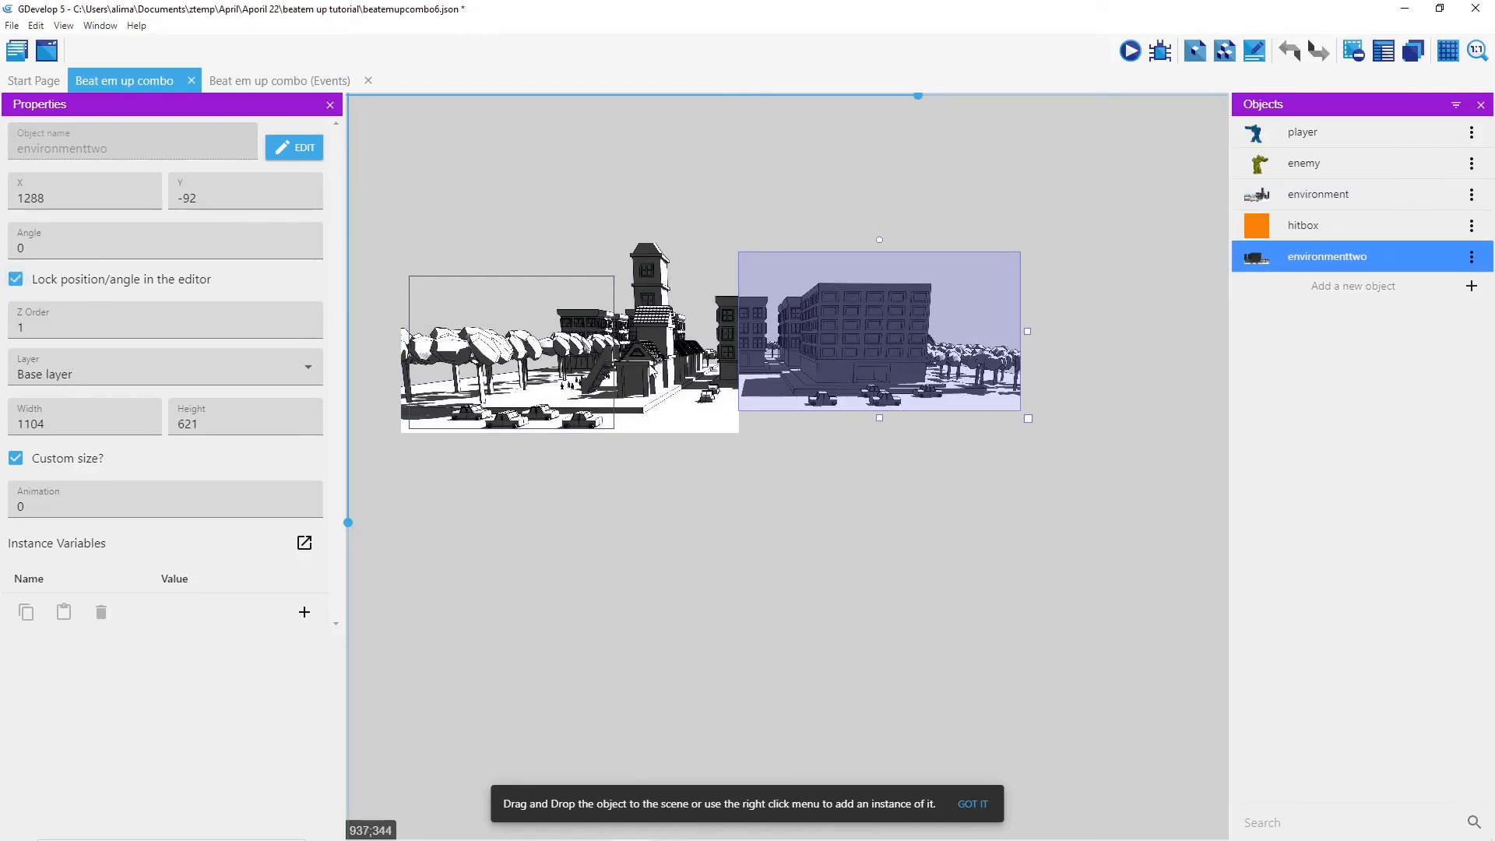
{"action": "left_click", "coordinate": [651, 385]}
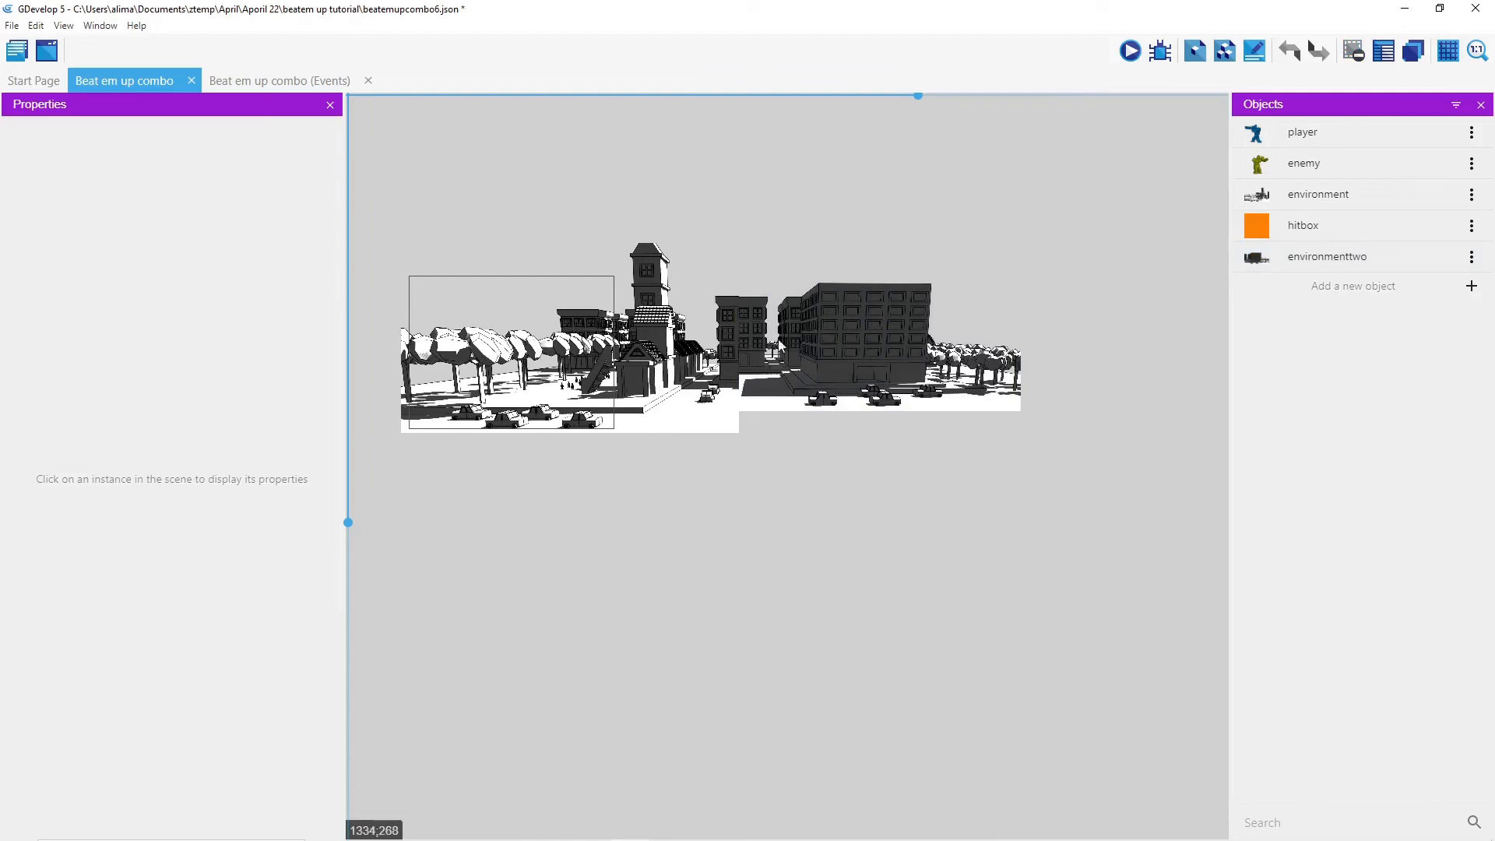
Step: Open the scene's instance list, select the locked environment and environmenttwo entries in turn, and close the list
{"action": "left_click", "coordinate": [1384, 52]}
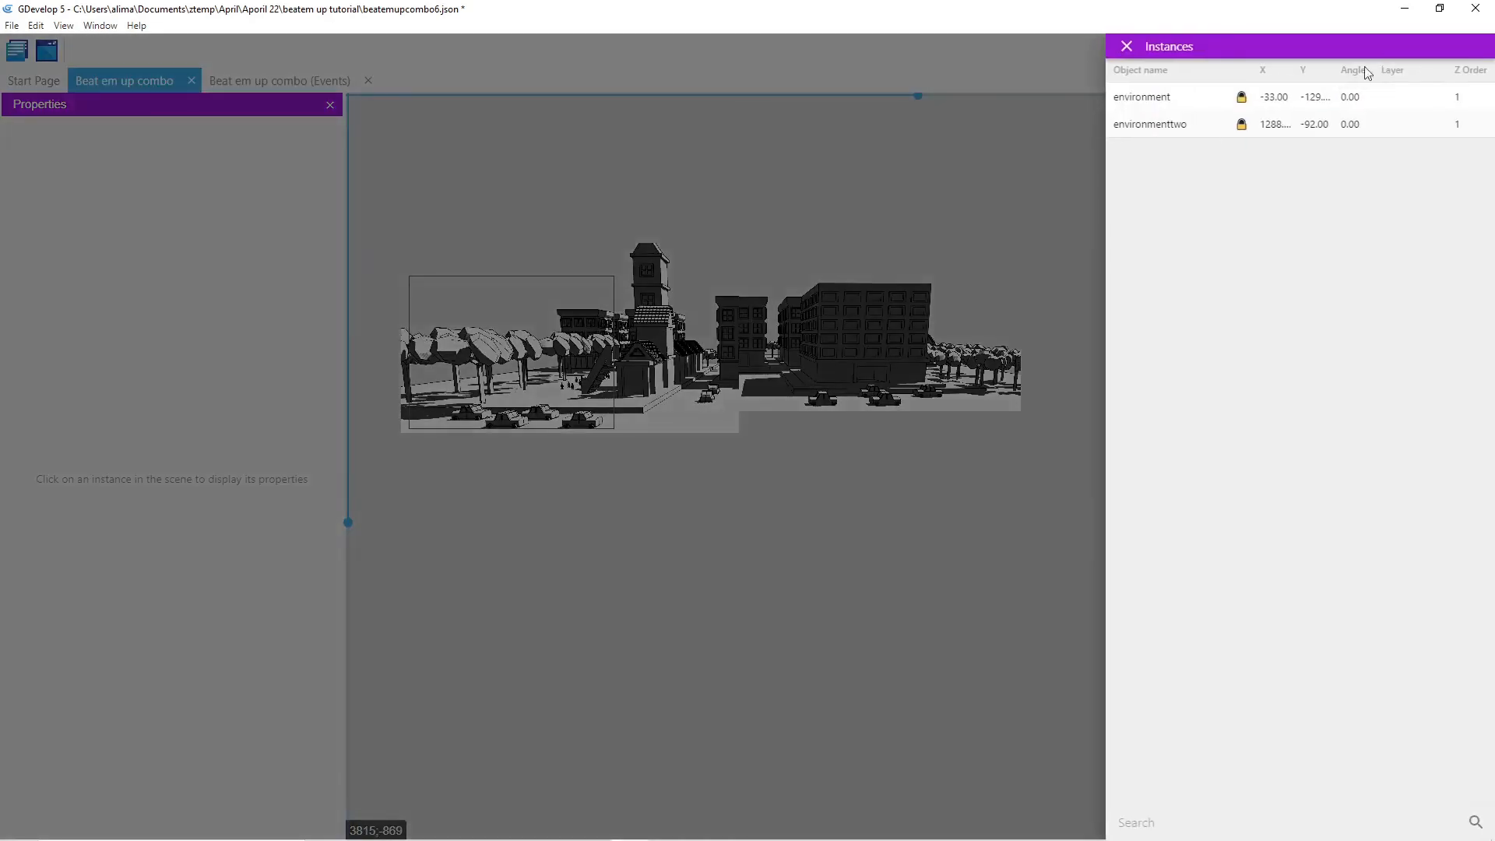
{"action": "left_click", "coordinate": [1205, 101]}
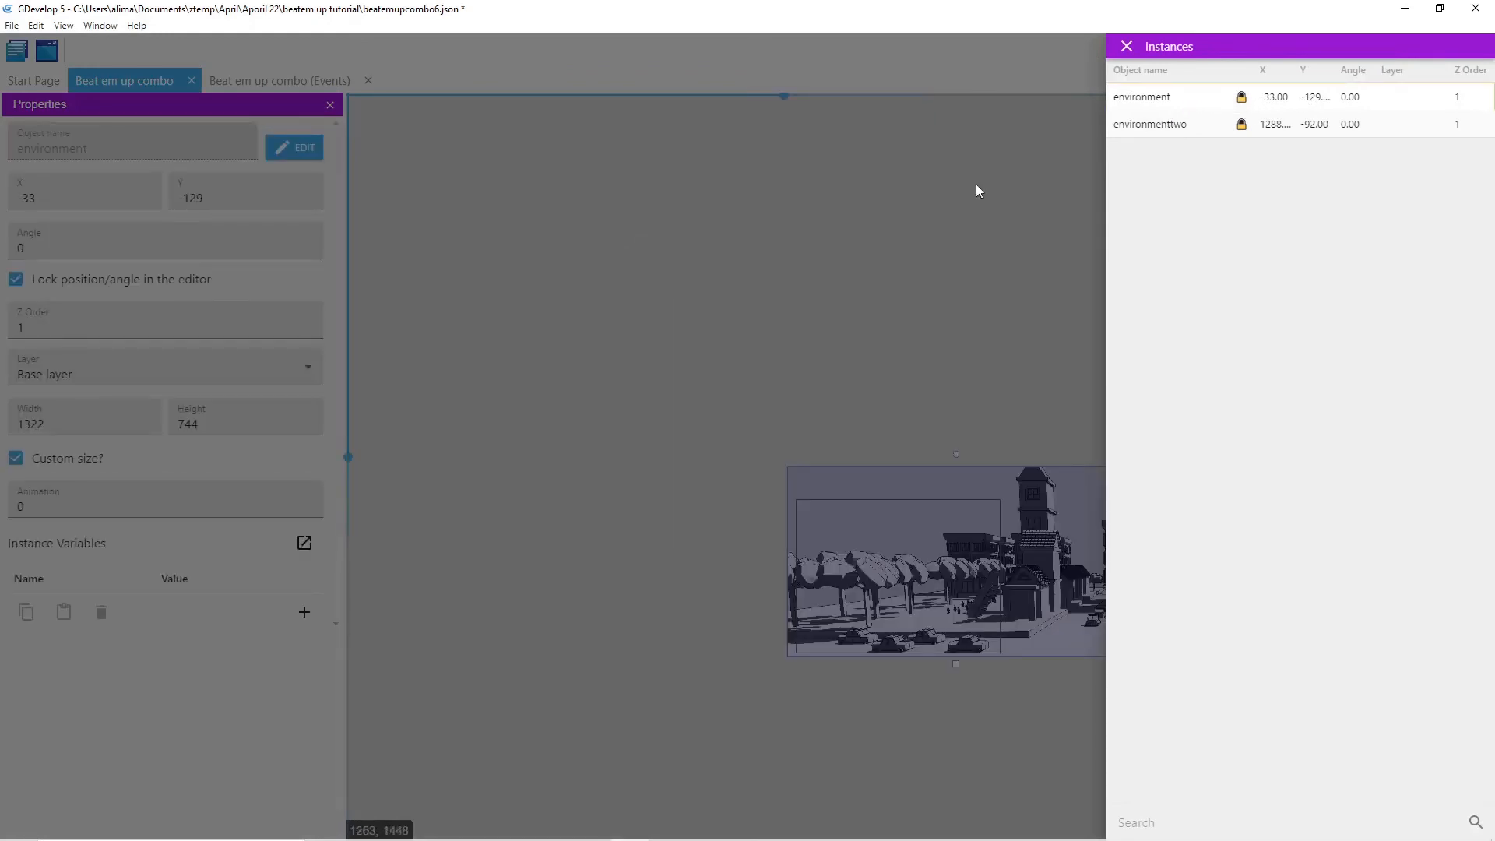
{"action": "left_click", "coordinate": [1140, 125]}
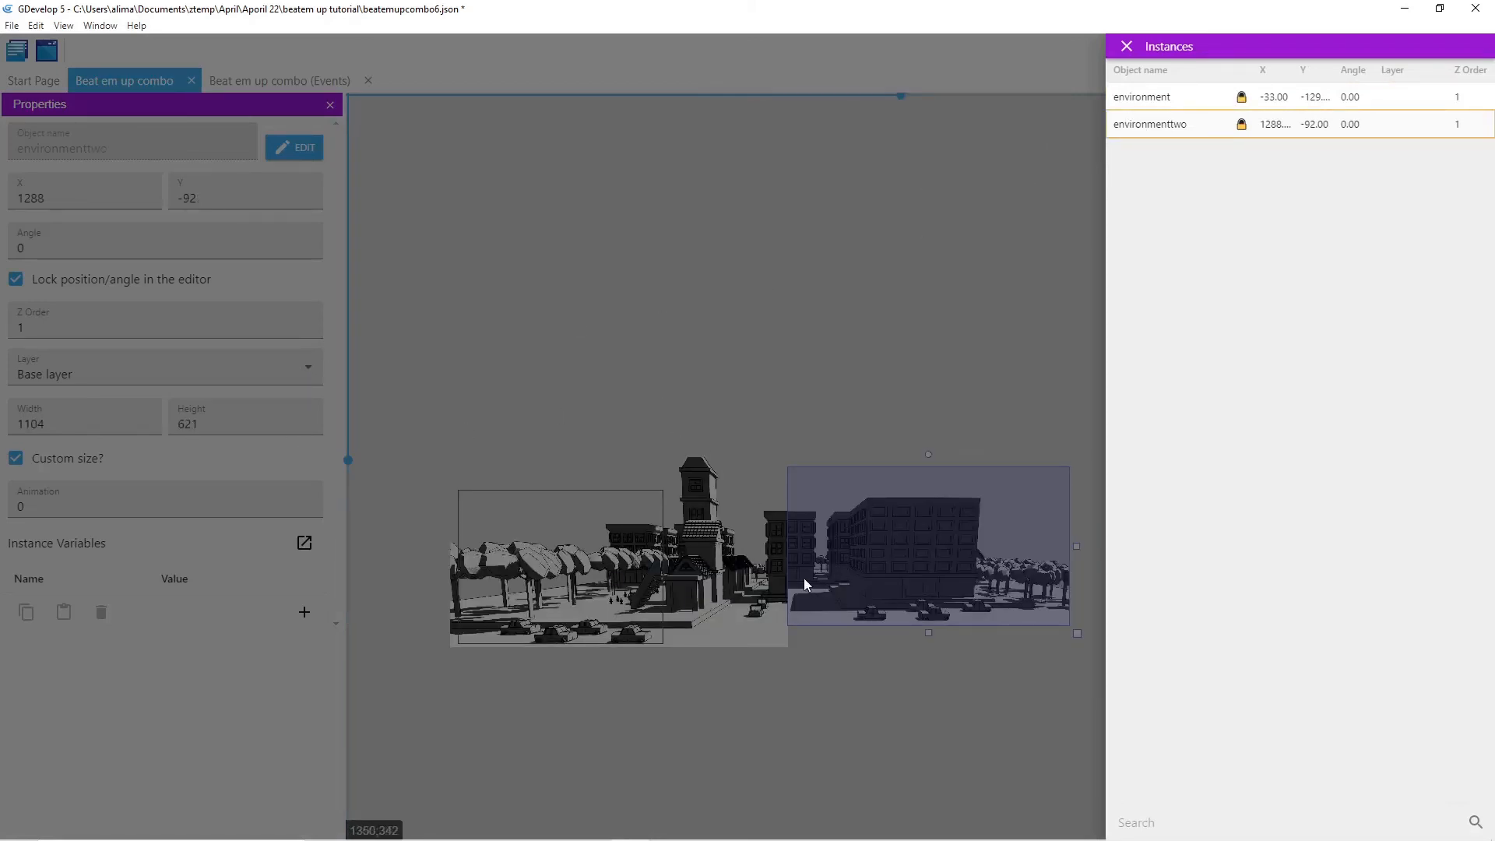
{"action": "left_click", "coordinate": [1126, 45]}
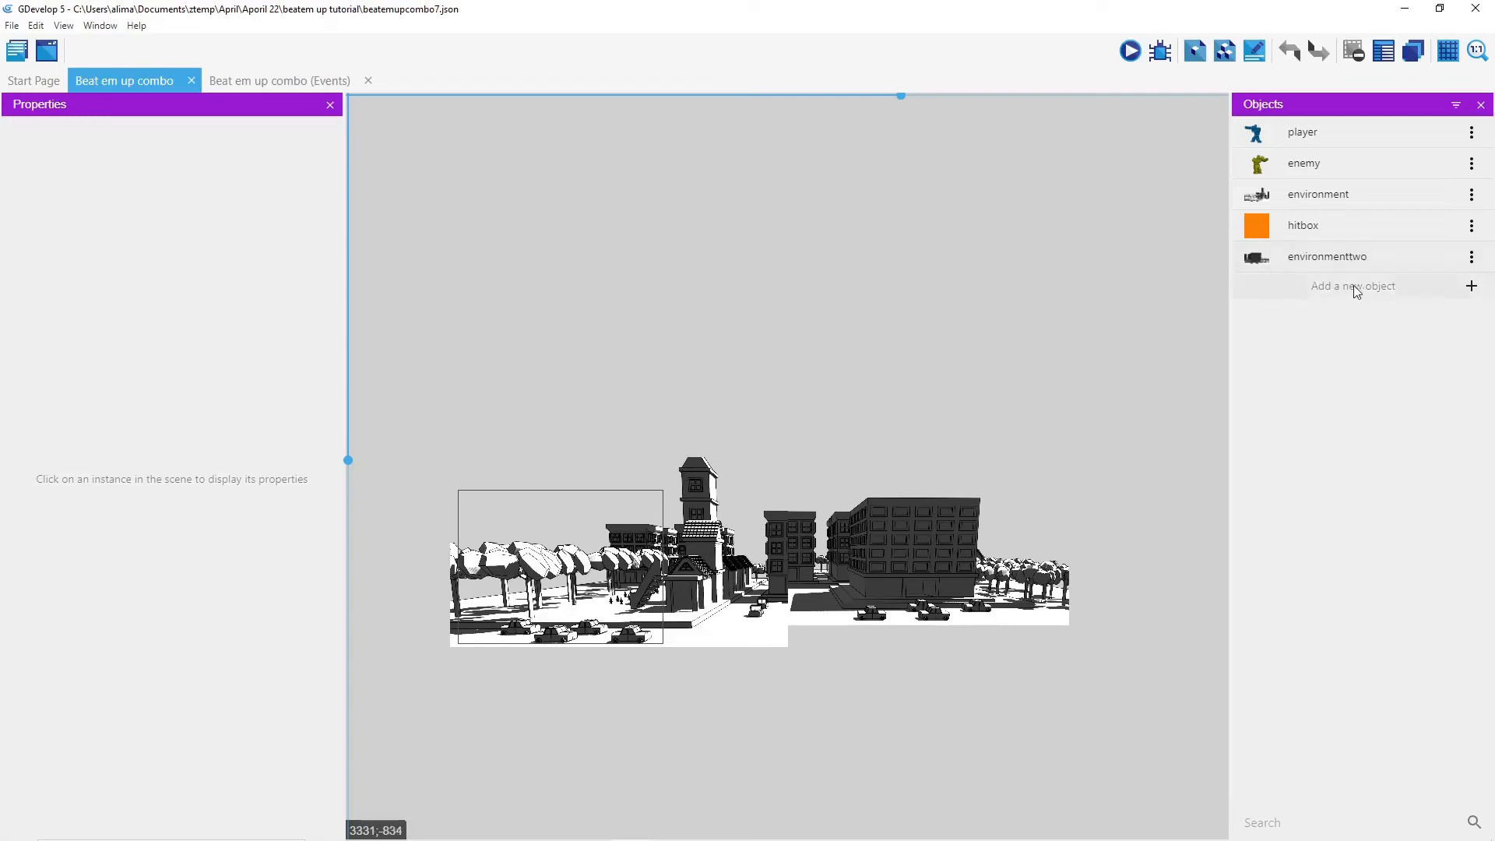
Step: Add a new Sprite object to the scene and name it ground
{"action": "left_click", "coordinate": [1472, 287]}
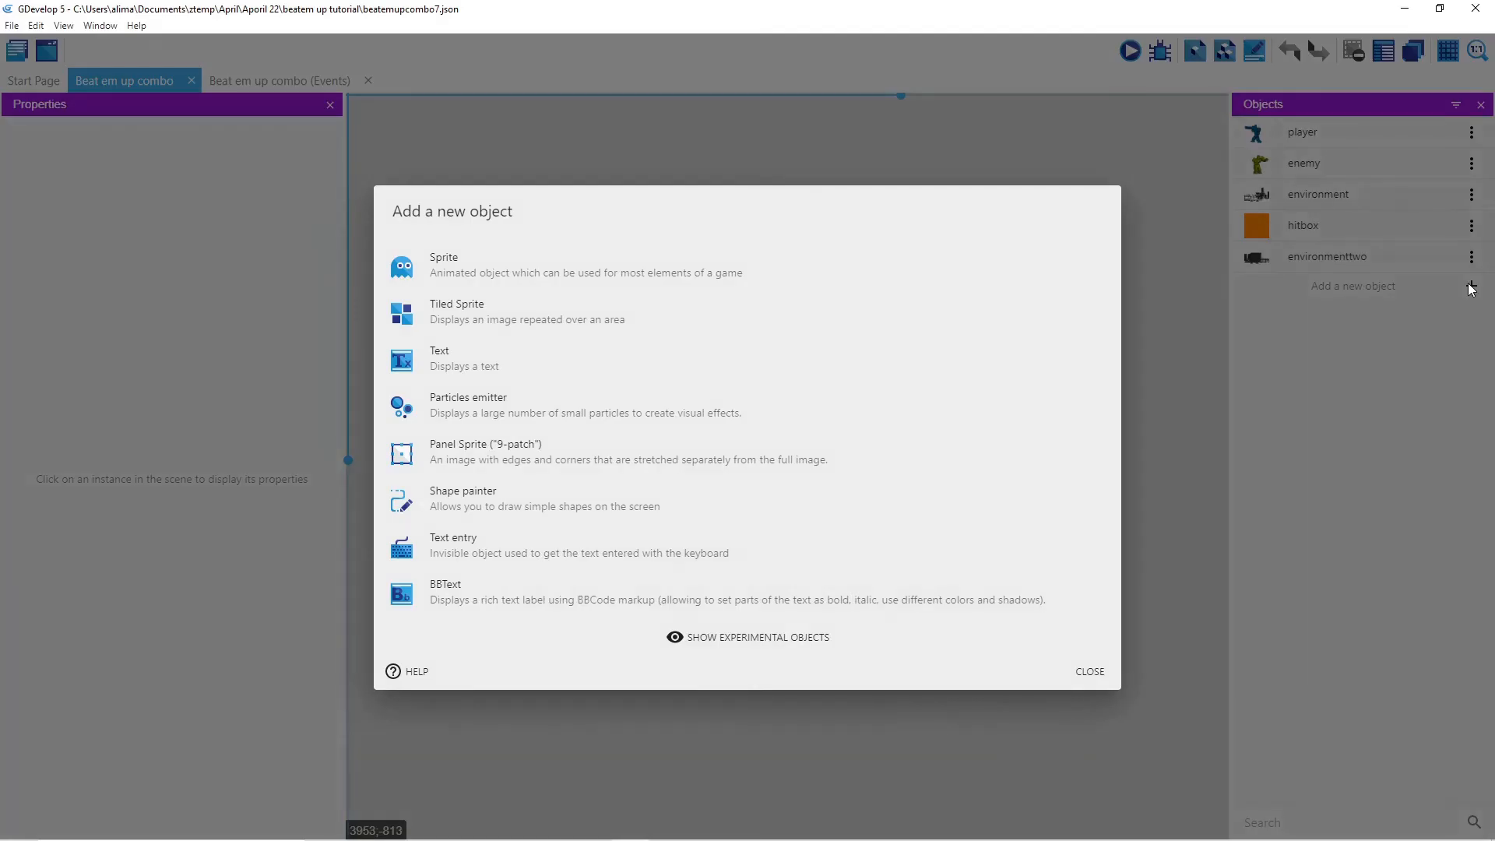
{"action": "left_click", "coordinate": [863, 270]}
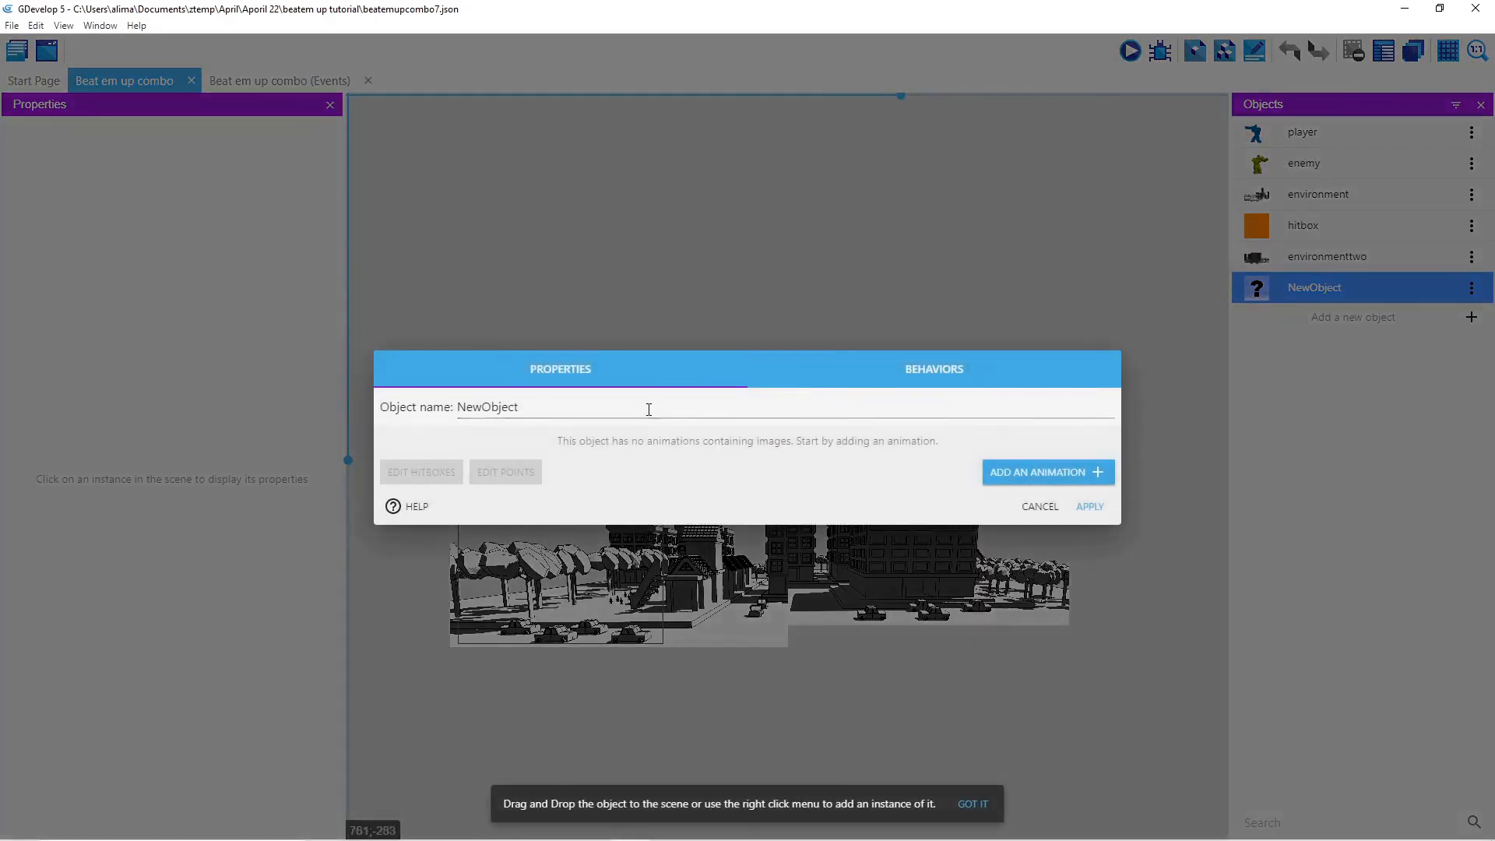
{"action": "left_click", "coordinate": [741, 408]}
{"action": "double_click", "coordinate": [493, 407]}
{"action": "key", "text": "BackSpace"}
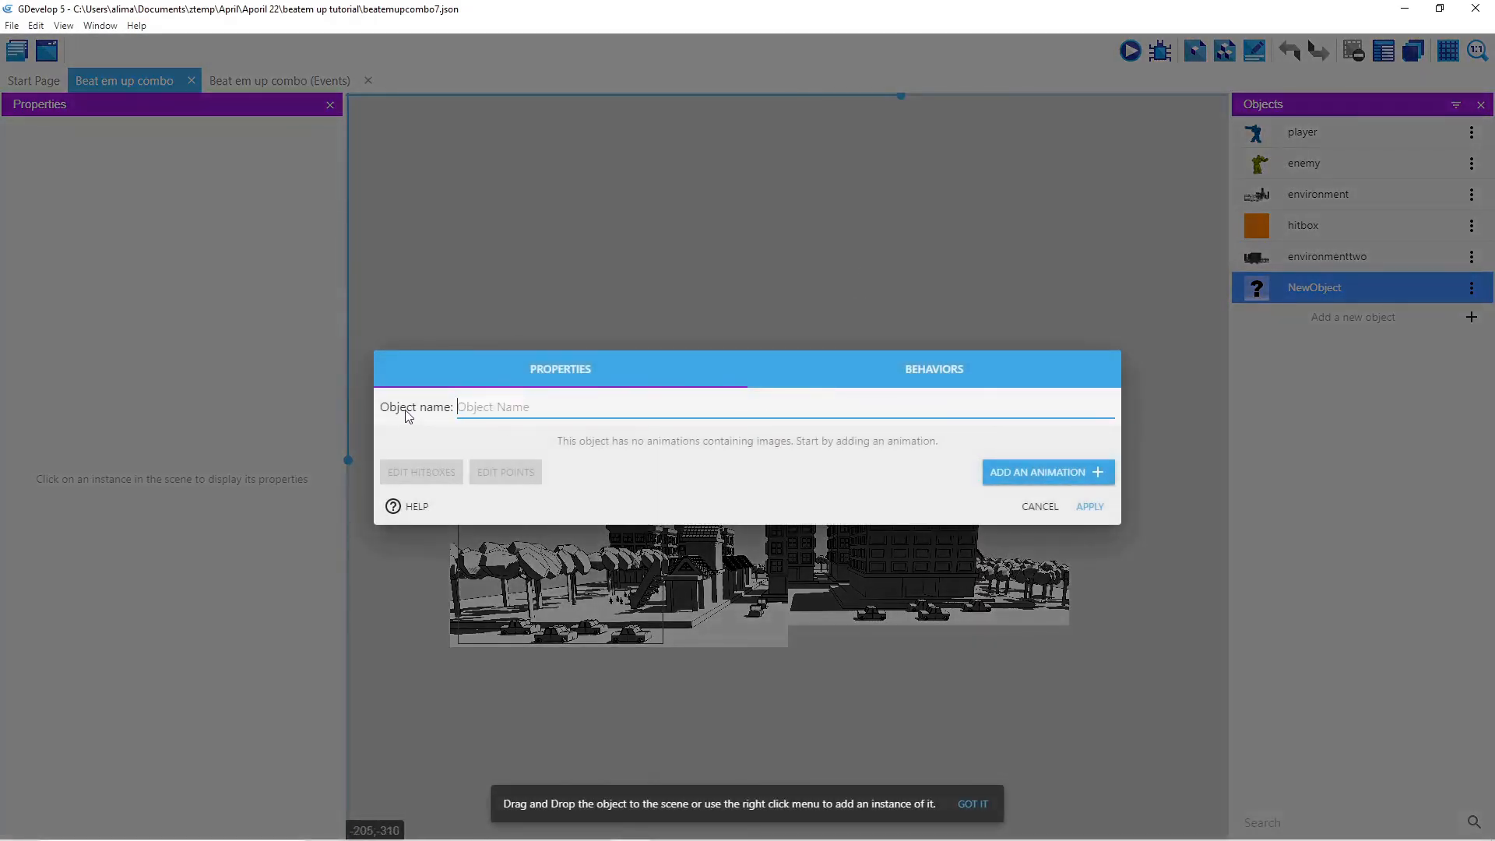
{"action": "type", "text": "ground"}
Step: Add an animation to the ground object, open it in Piskel and fill the whole frame with green
{"action": "left_click", "coordinate": [1099, 473]}
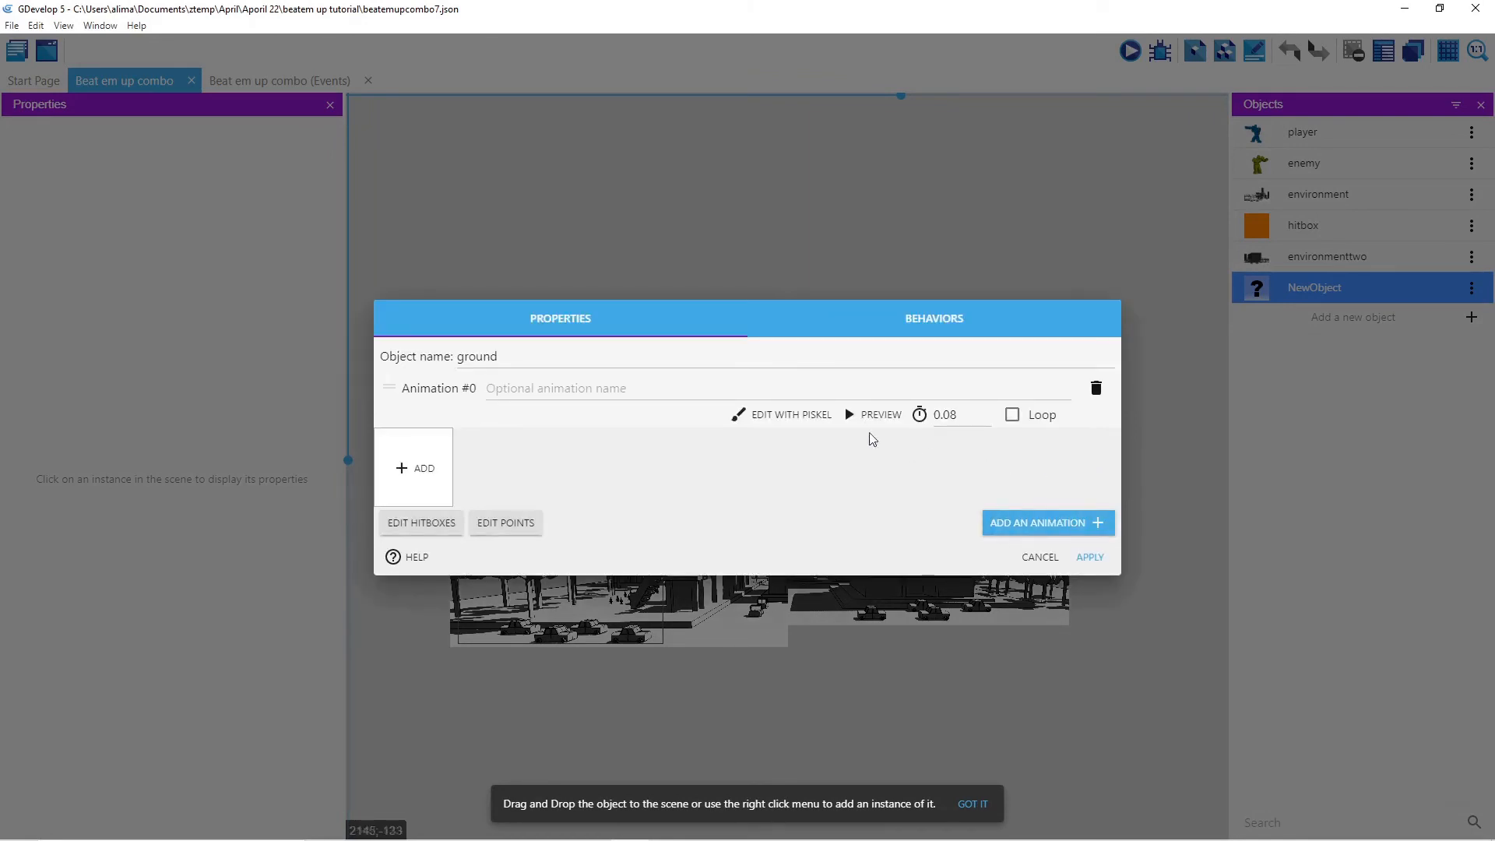
{"action": "left_click", "coordinate": [803, 415]}
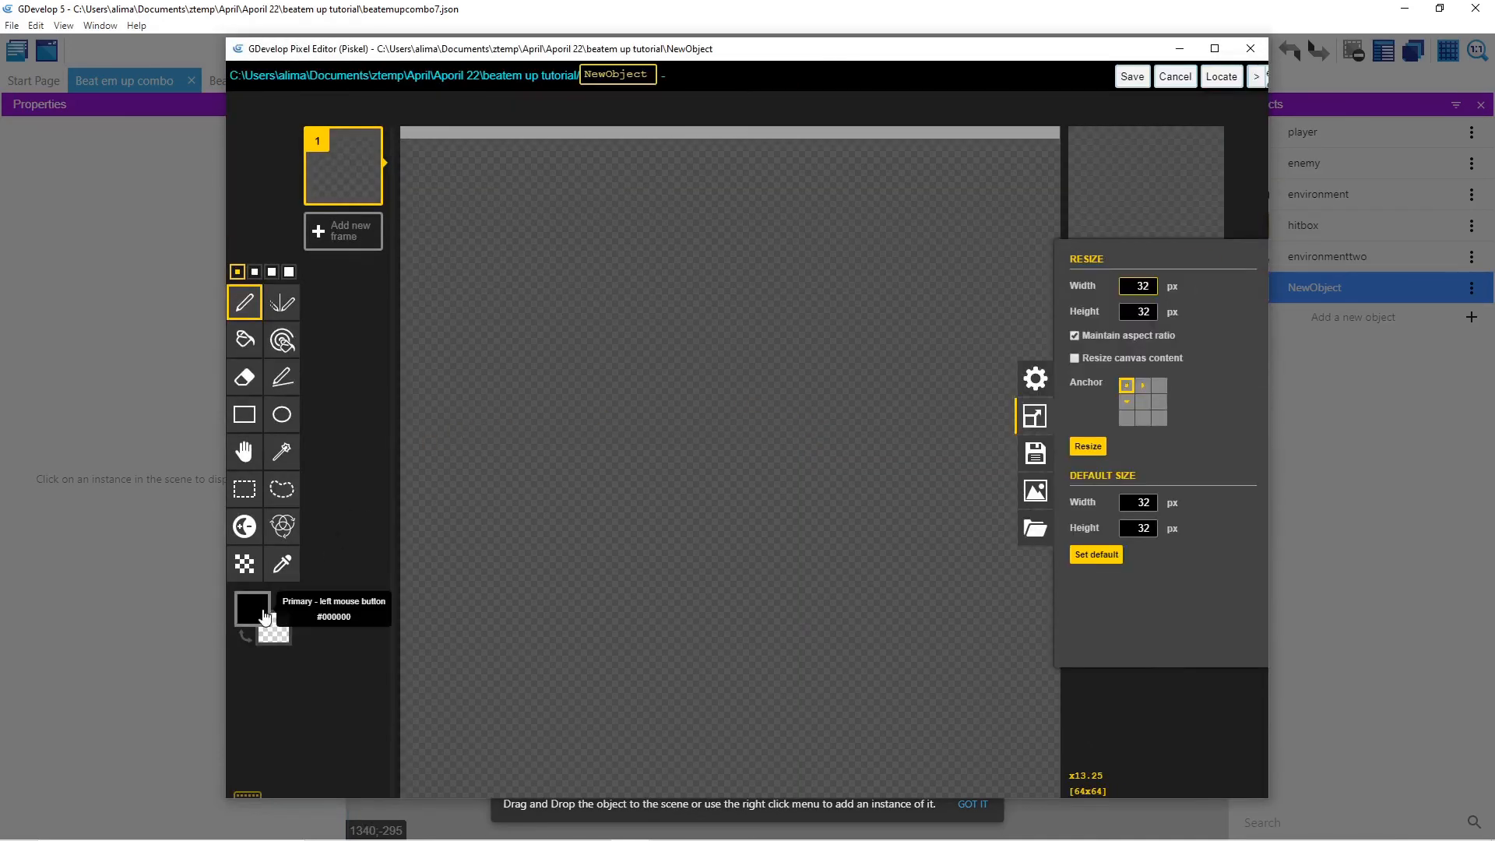
{"action": "left_click", "coordinate": [258, 615]}
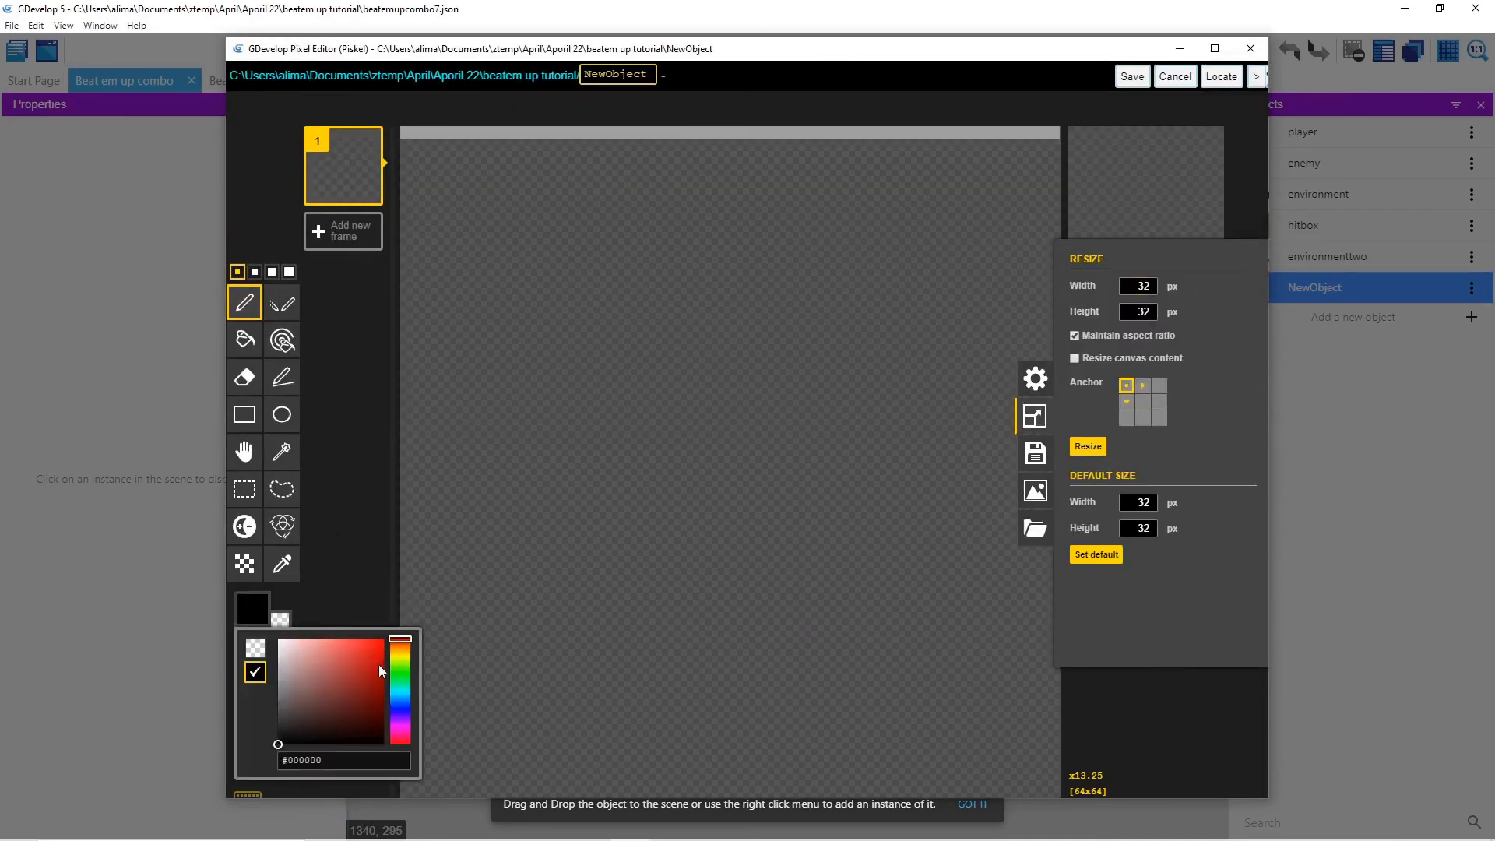
{"action": "left_click", "coordinate": [400, 668]}
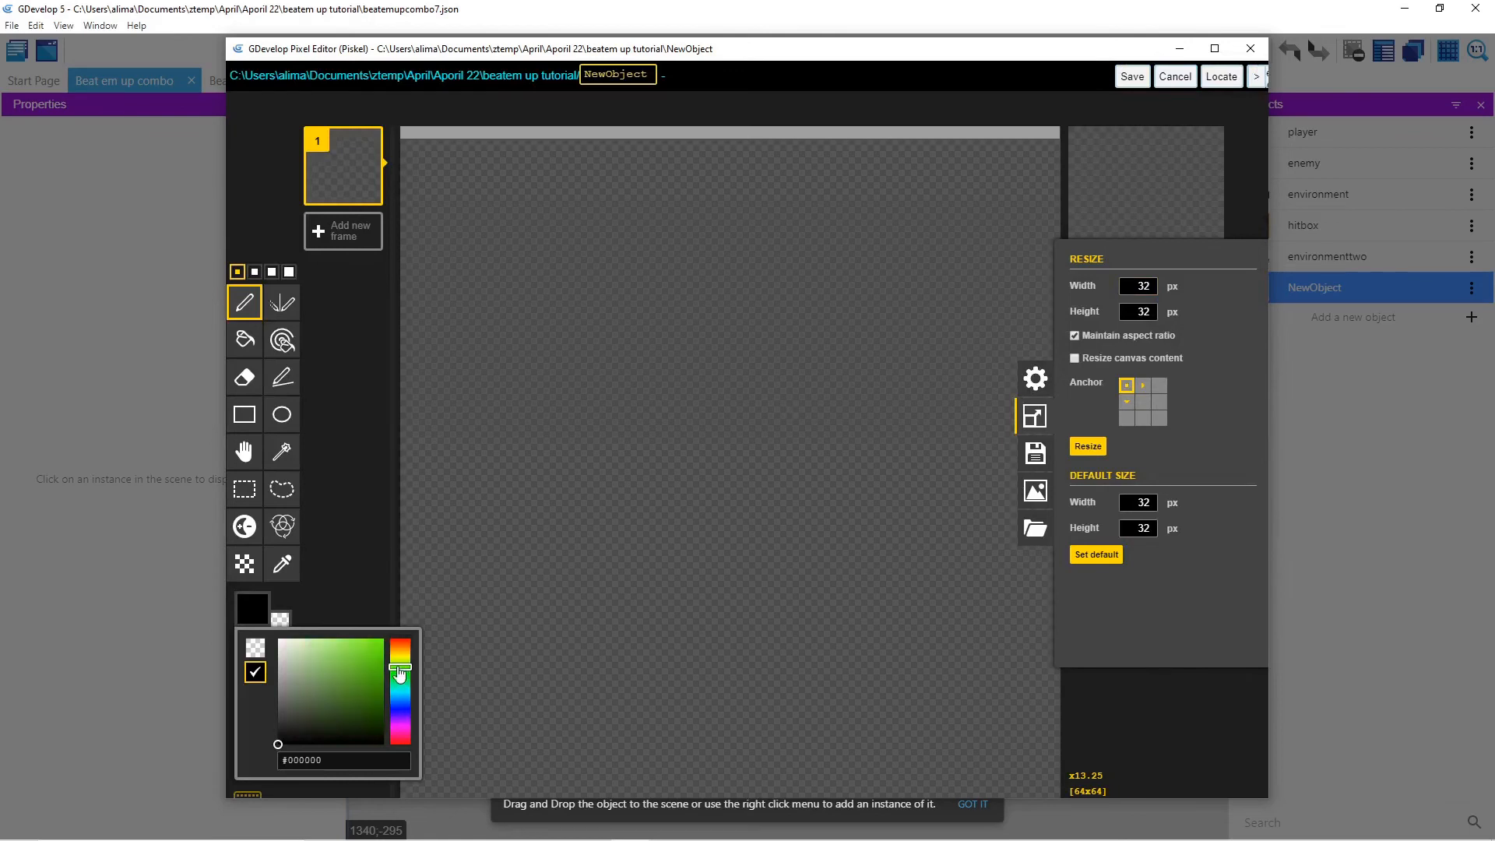
{"action": "left_click", "coordinate": [374, 650]}
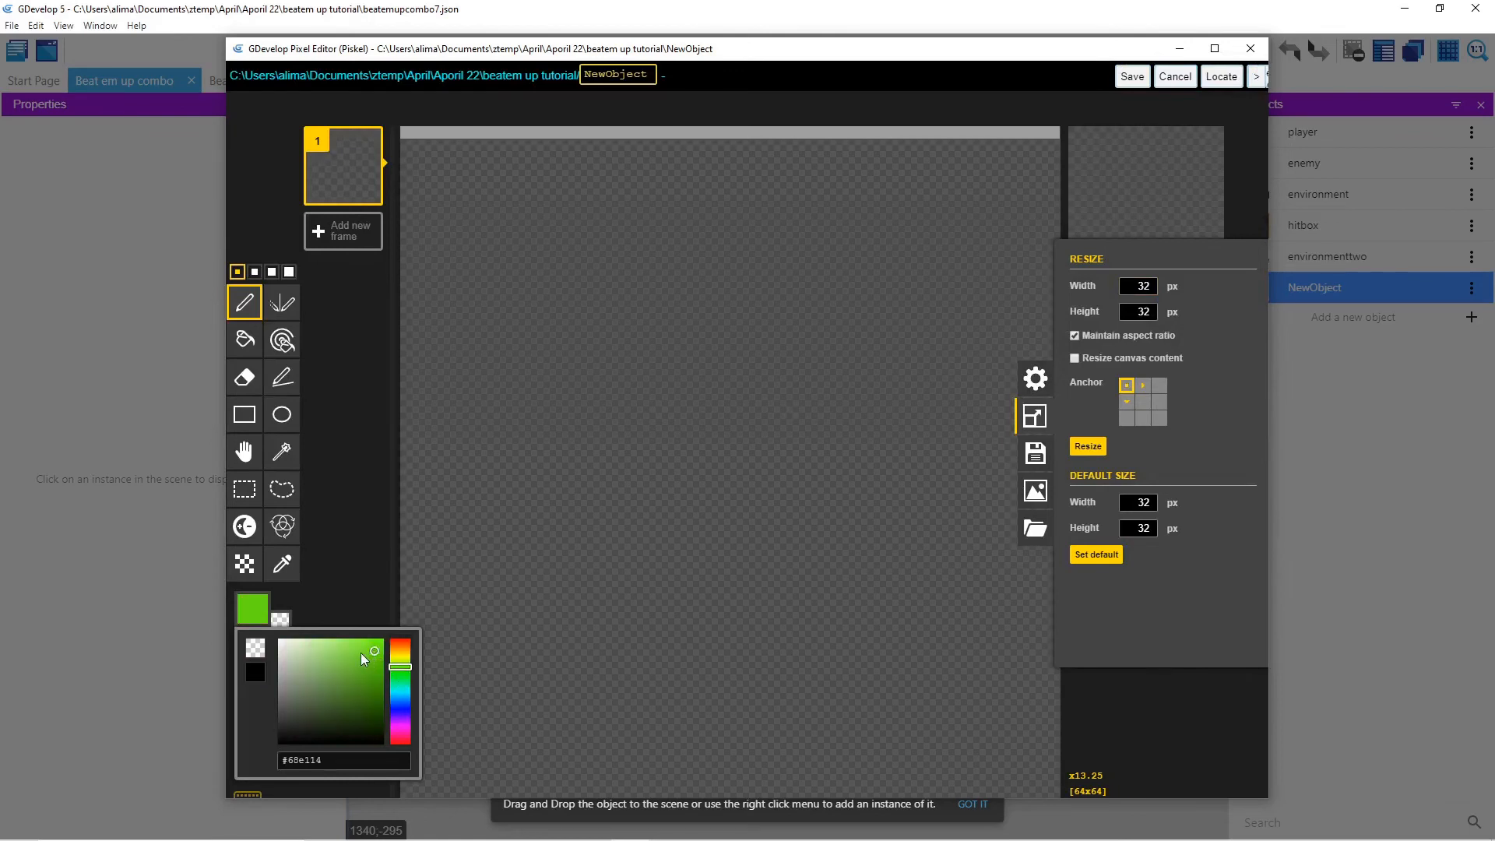
{"action": "left_click", "coordinate": [244, 339]}
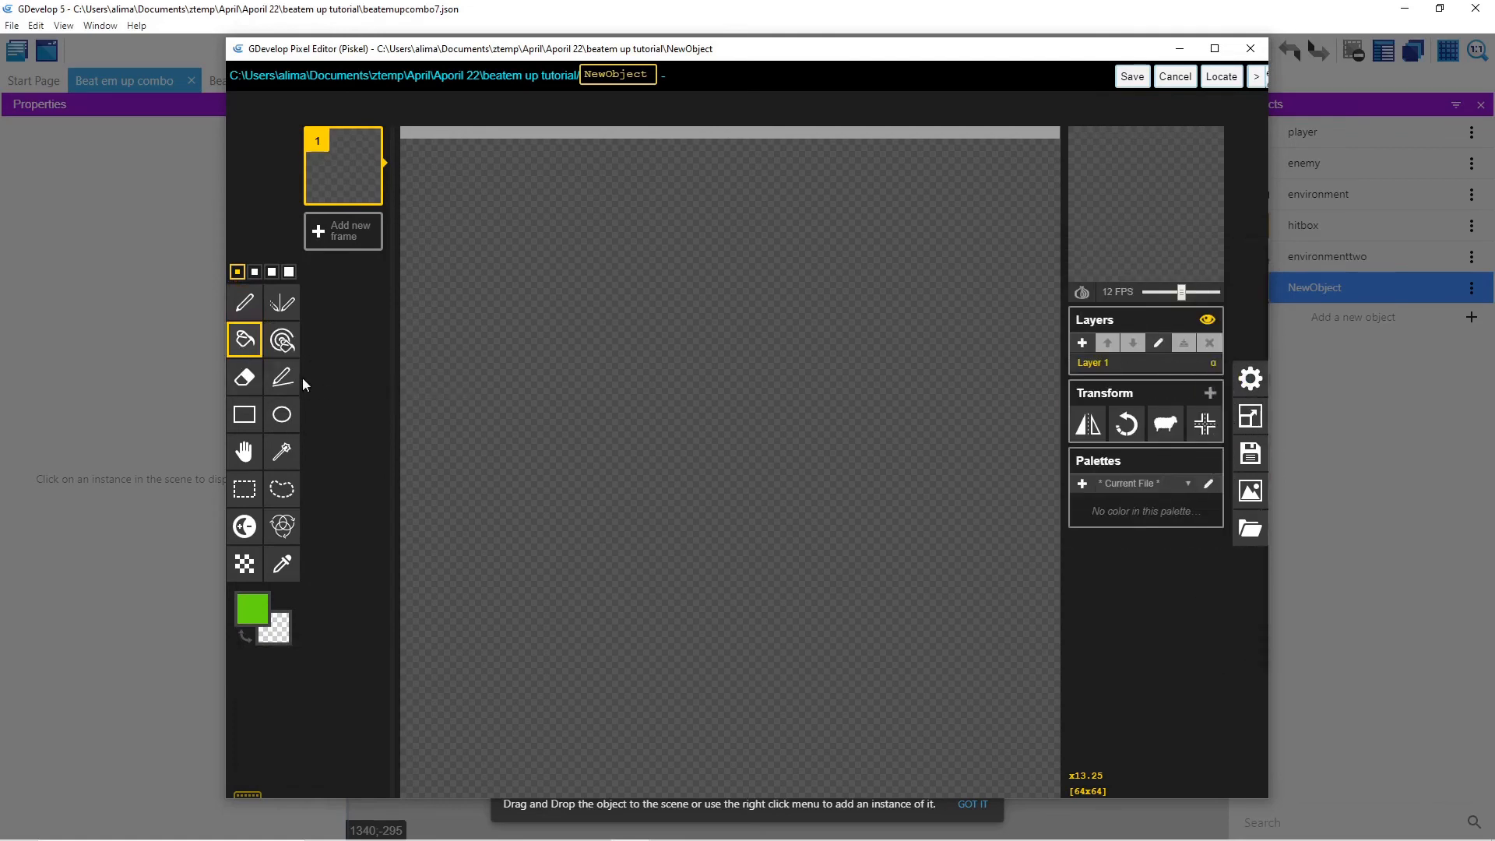
{"action": "left_click", "coordinate": [494, 393]}
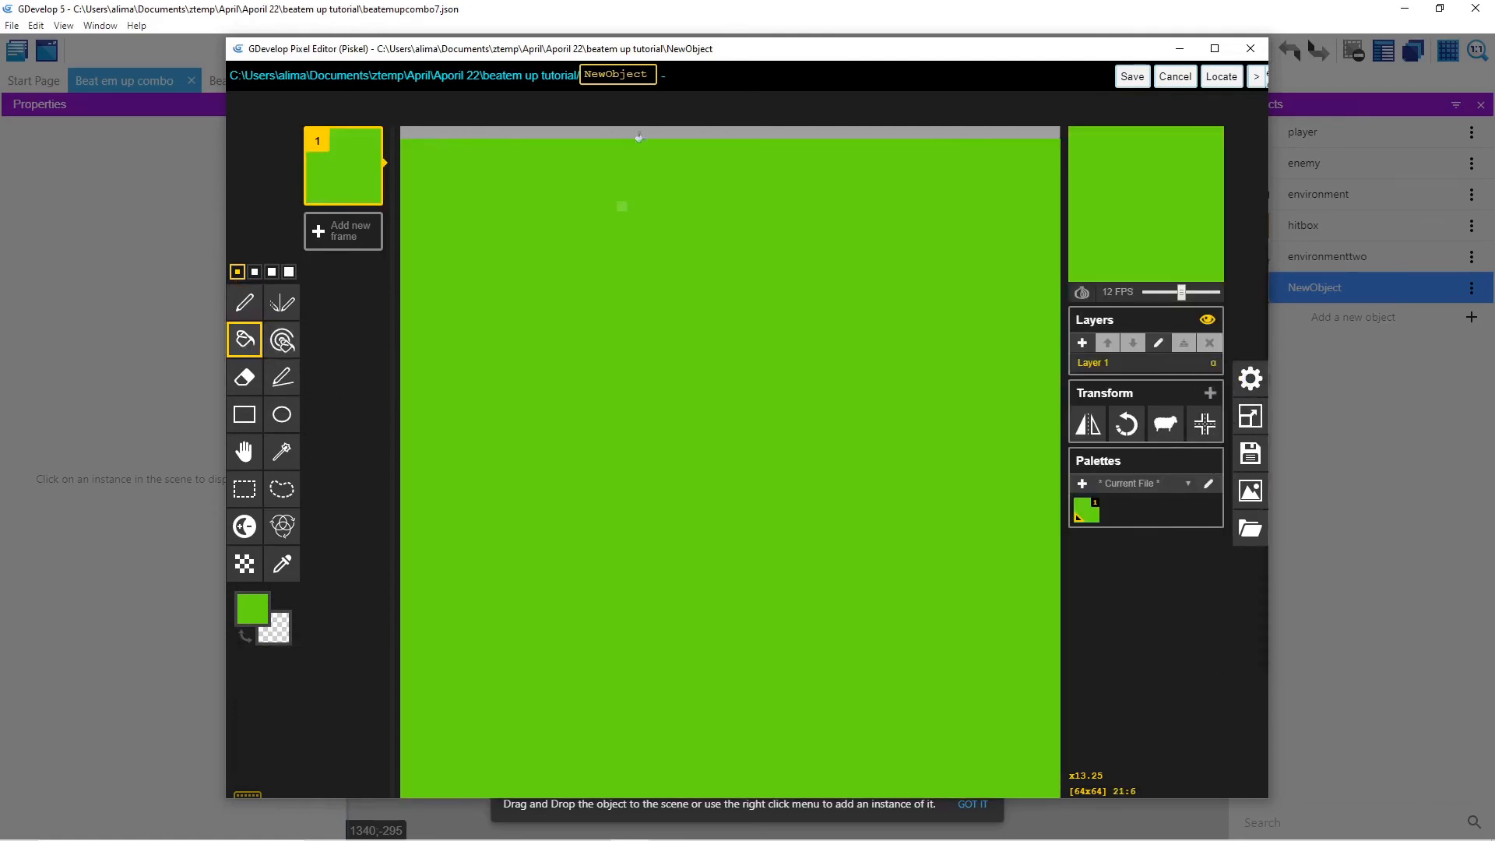
Step: Rename the drawing from NewObject to ground and save it back to the object
{"action": "left_click_drag", "start_coordinate": [649, 75], "coordinate": [572, 83]}
{"action": "key", "text": "BackSpace"}
{"action": "type", "text": "ground"}
{"action": "left_click", "coordinate": [1127, 77]}
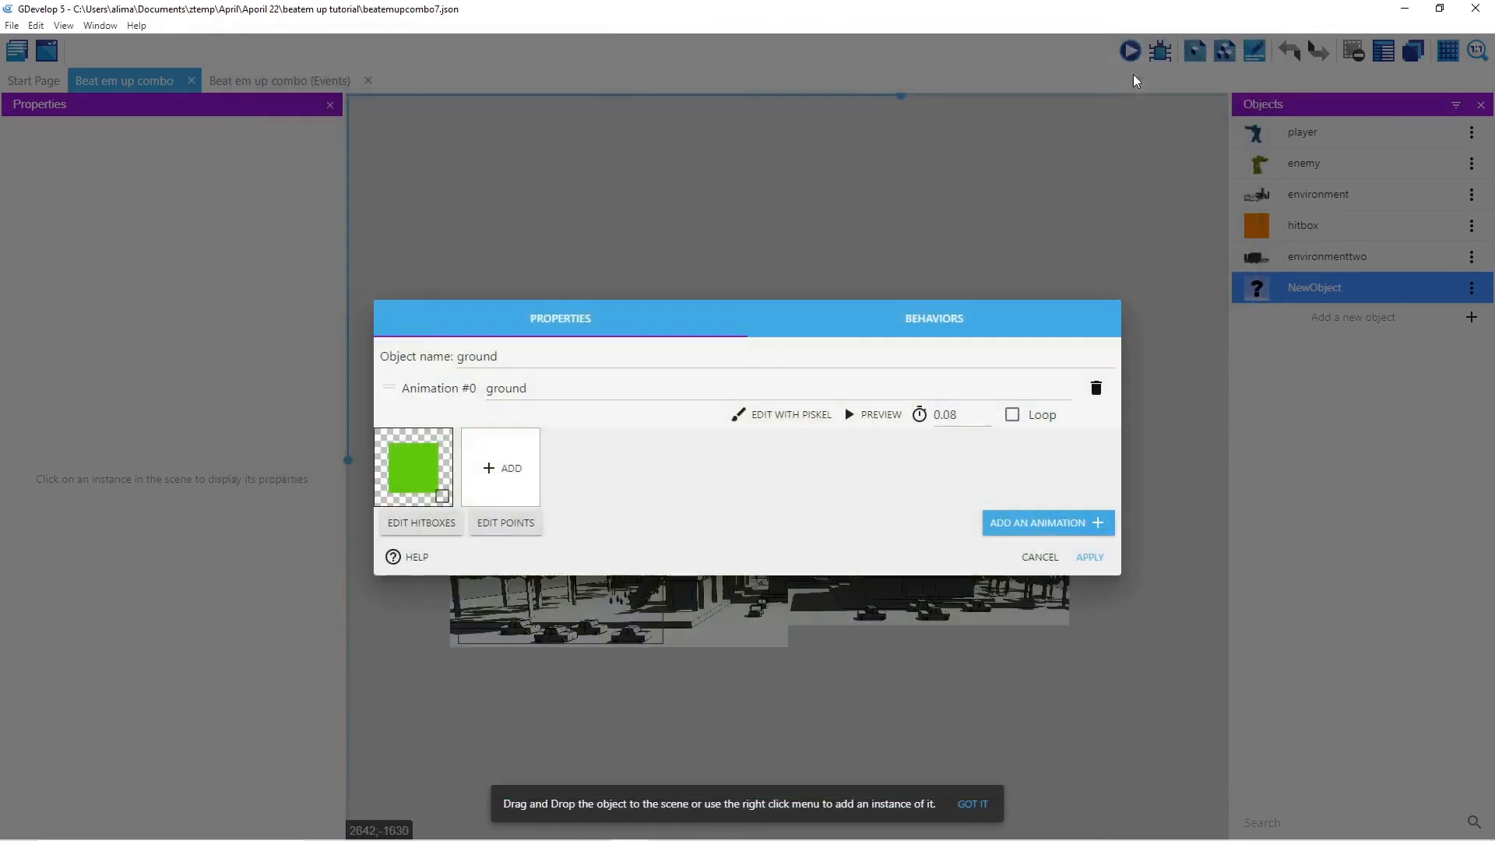
Step: Add the Platform behavior to the ground object with its default settings and apply the object
{"action": "left_click", "coordinate": [938, 320]}
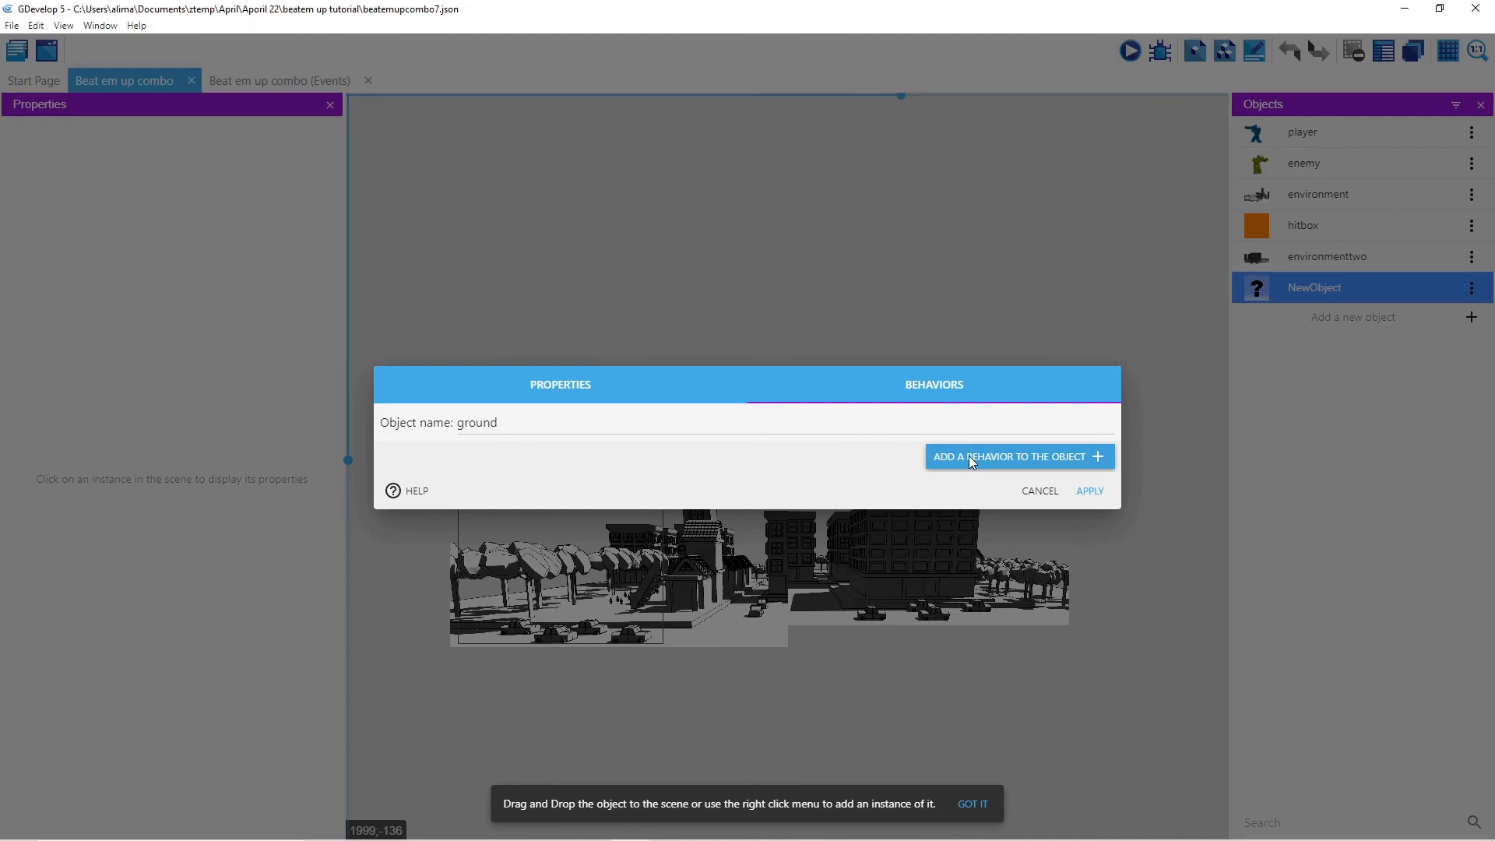
{"action": "left_click", "coordinate": [971, 458]}
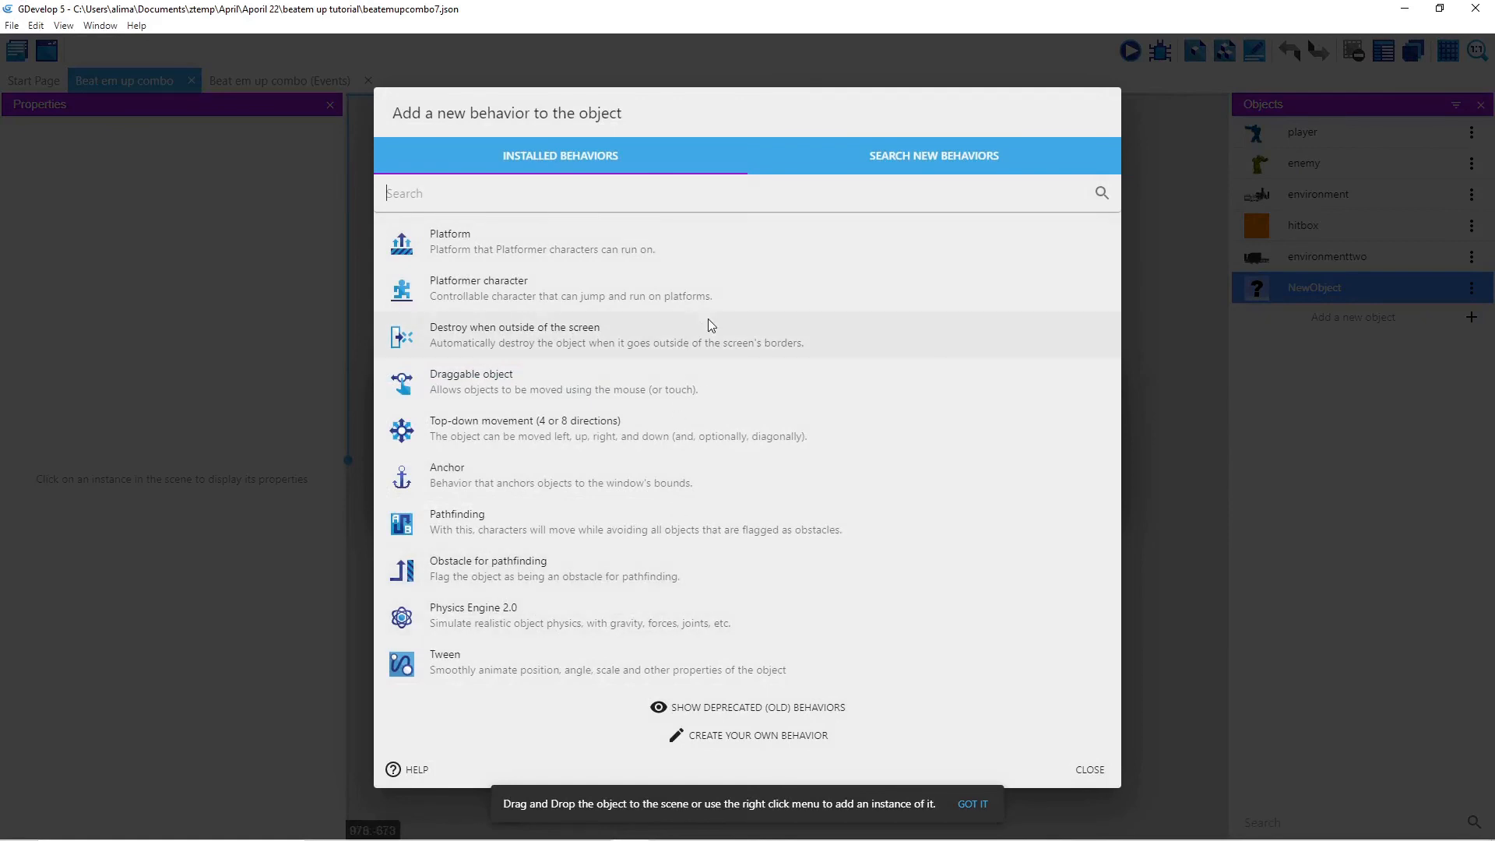
{"action": "left_click", "coordinate": [716, 250]}
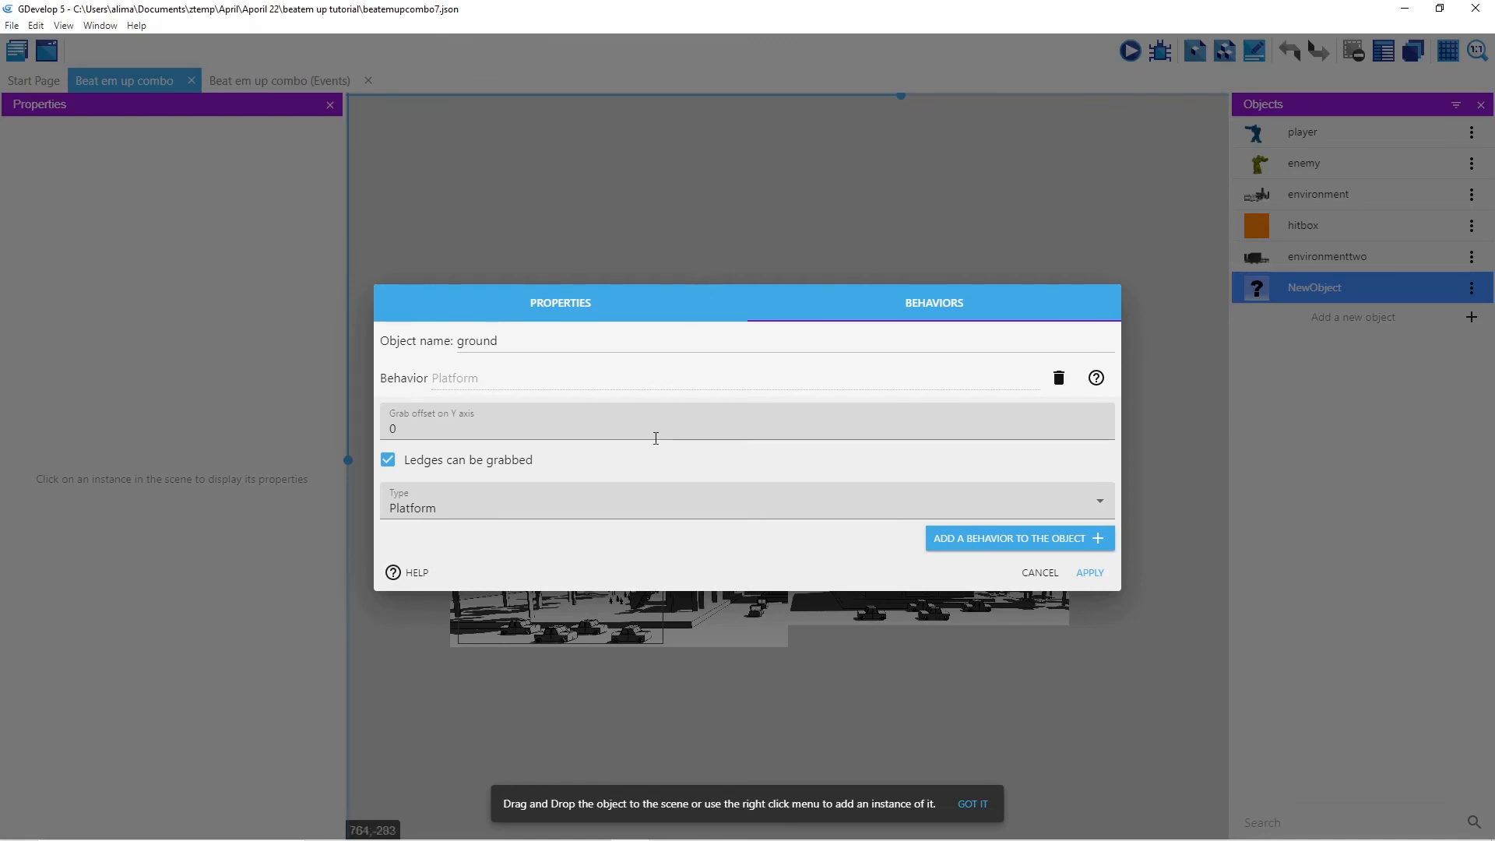
{"action": "left_click", "coordinate": [1088, 574]}
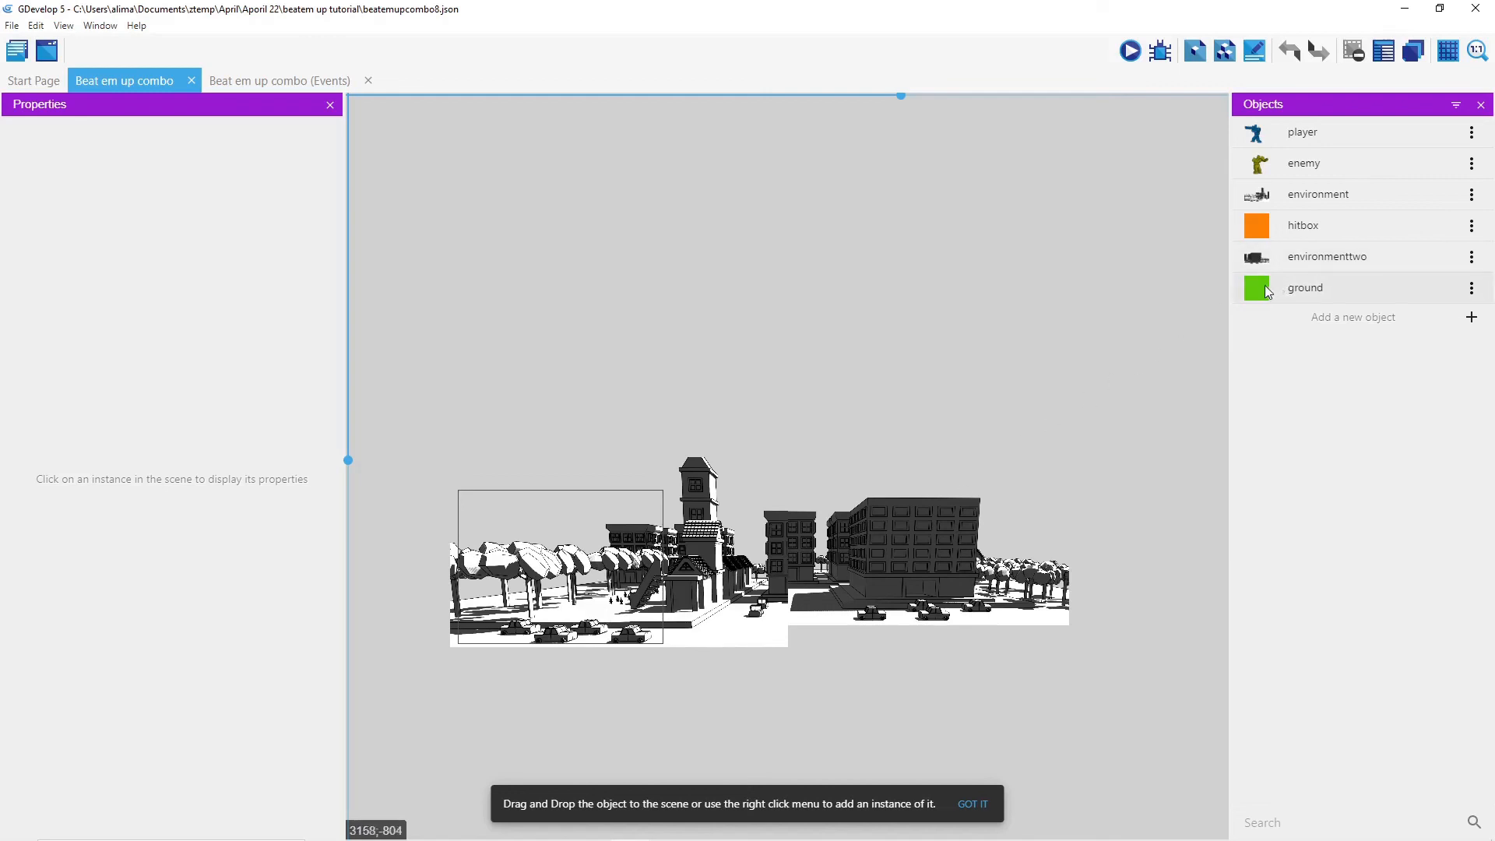
Step: Place a ground instance at about X 139, Y 495 on the first environment and resize it to about 863 by 30
{"action": "left_click", "coordinate": [1286, 292]}
{"action": "left_click_drag", "start_coordinate": [1257, 293], "coordinate": [497, 619]}
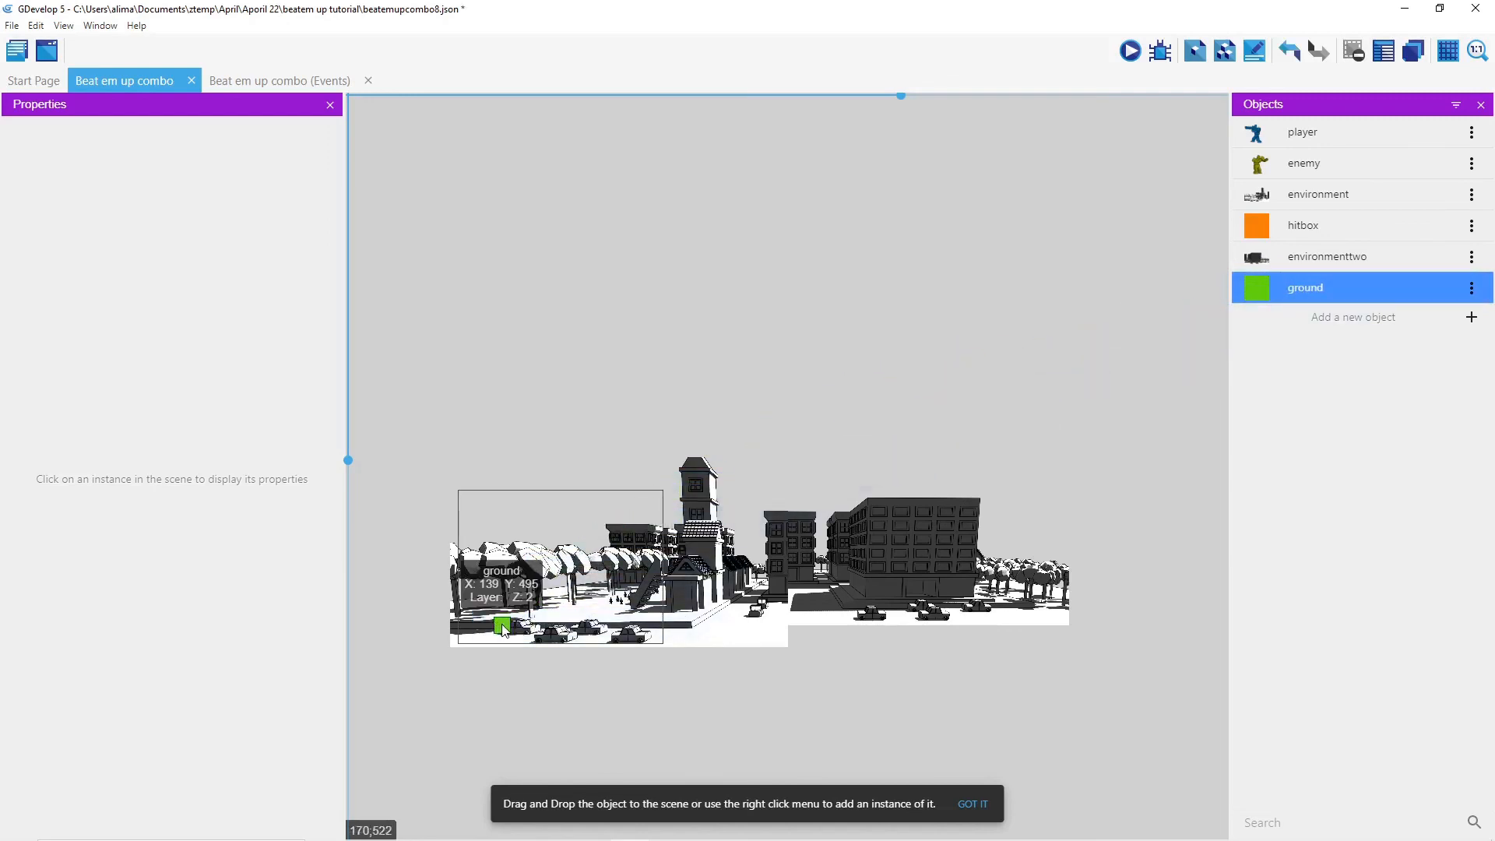
{"action": "left_click", "coordinate": [503, 627]}
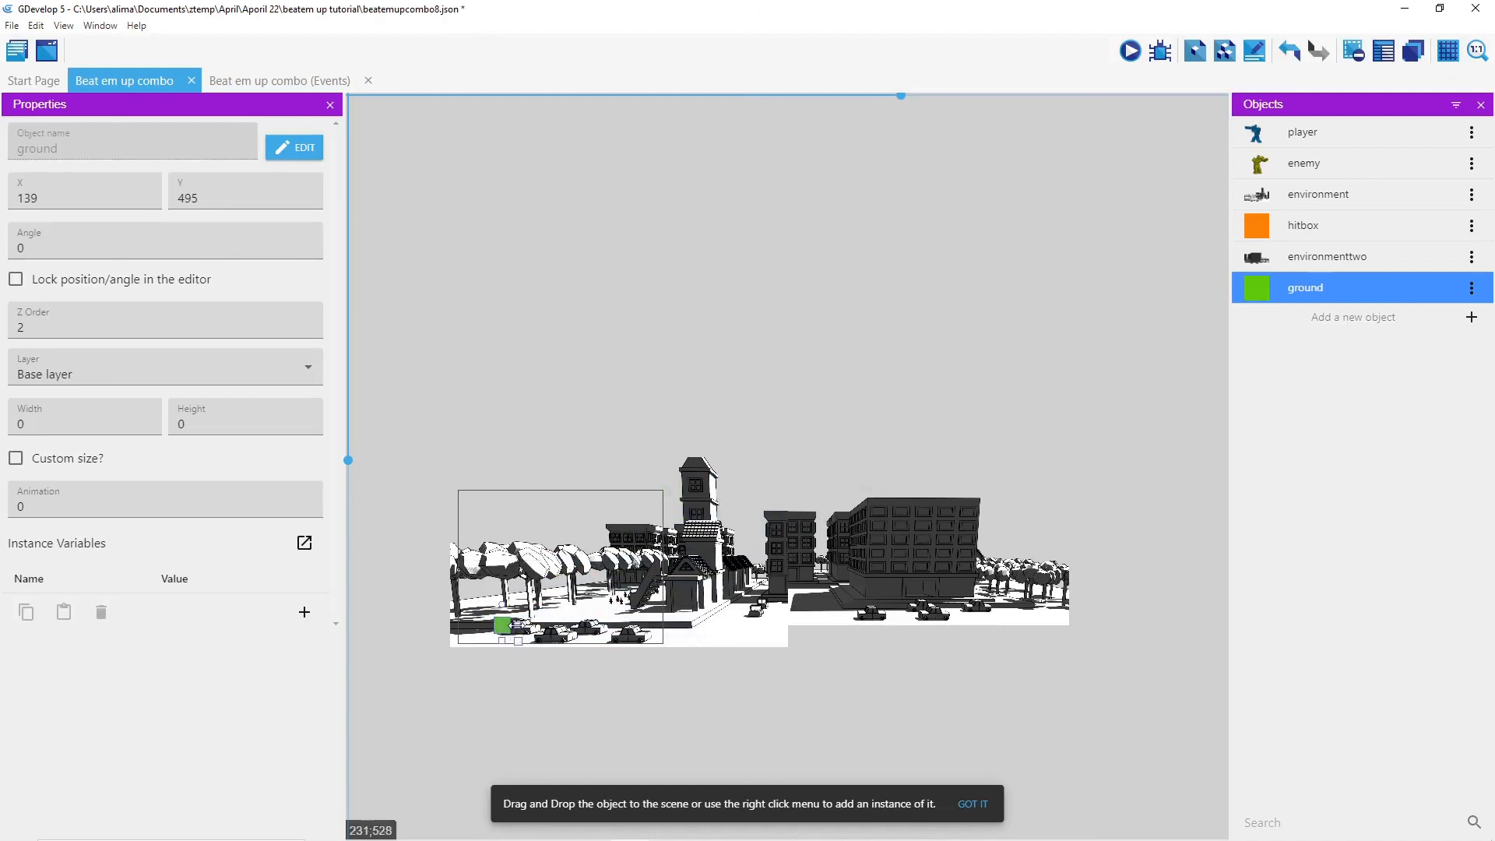
{"action": "left_click_drag", "start_coordinate": [518, 625], "coordinate": [726, 609]}
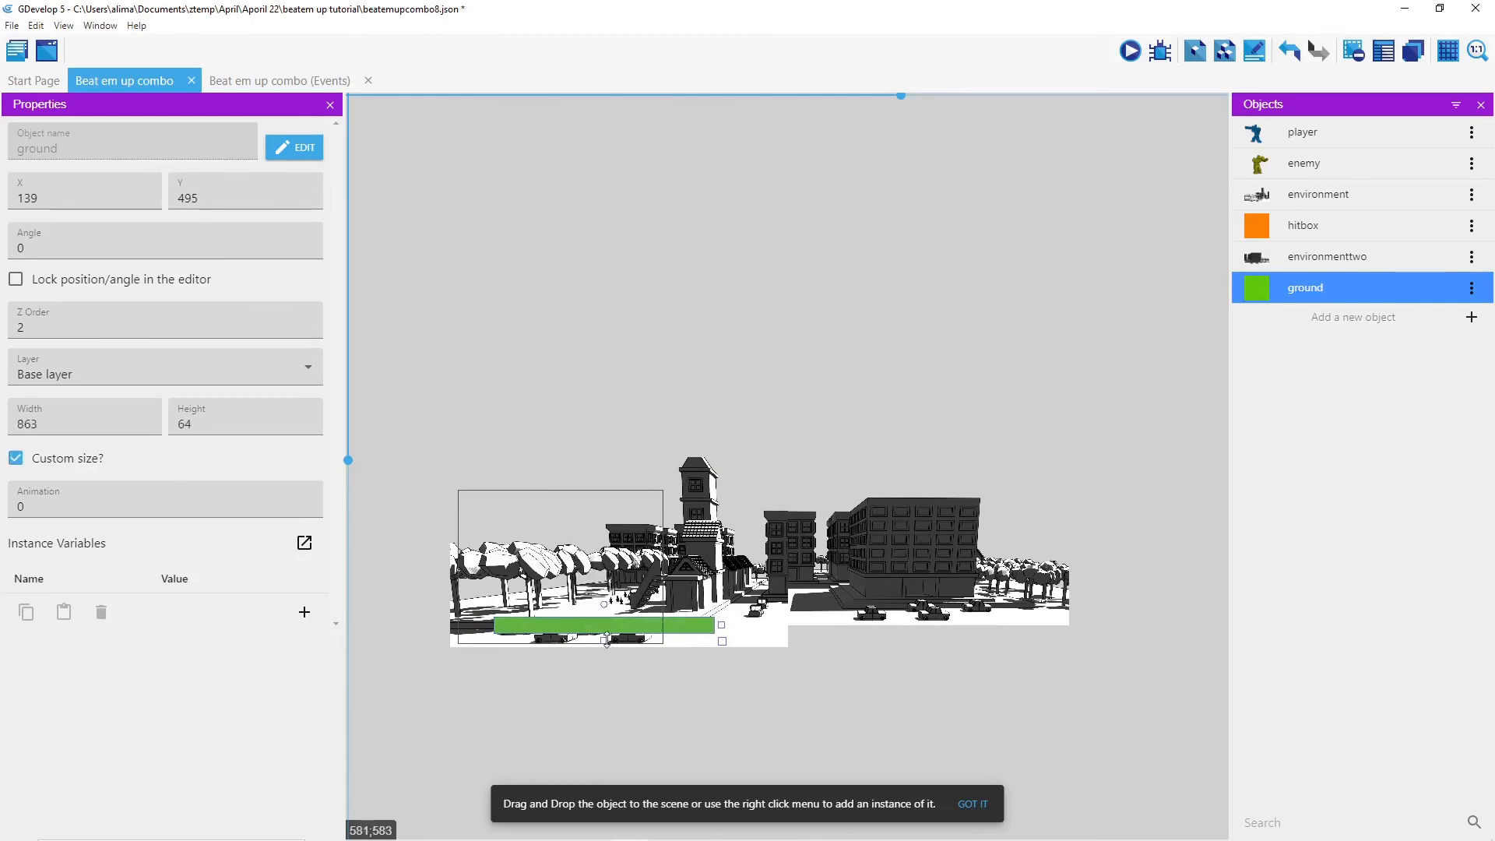
{"action": "left_click_drag", "start_coordinate": [606, 640], "coordinate": [605, 626]}
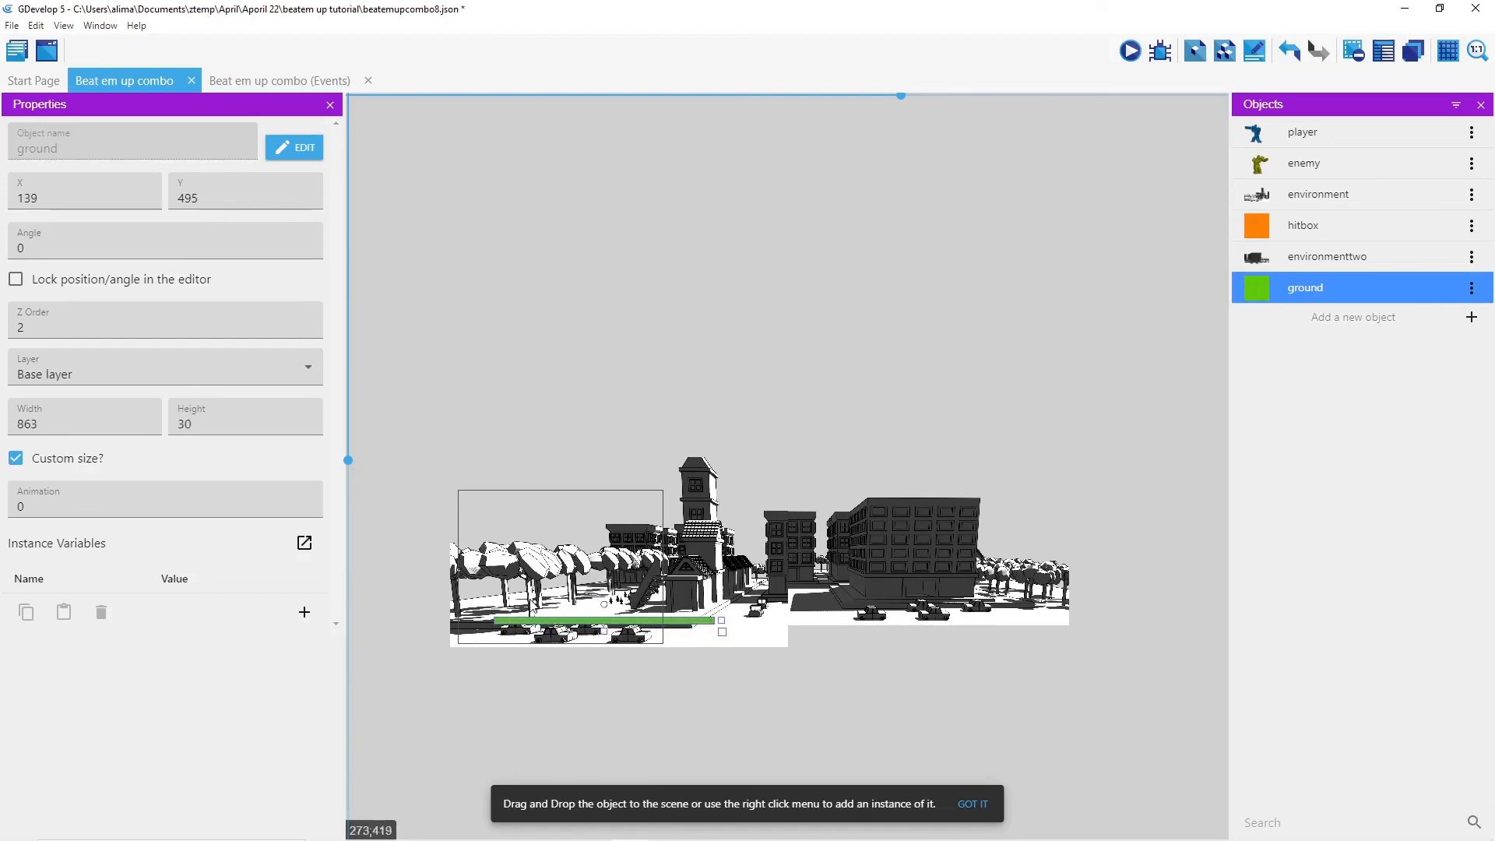
Step: Shift the ground instance toward the start of the first environment and place a copy of it at about X 907, Y 541
{"action": "left_click_drag", "start_coordinate": [627, 623], "coordinate": [584, 621]}
{"action": "left_click_drag", "start_coordinate": [675, 621], "coordinate": [898, 638]}
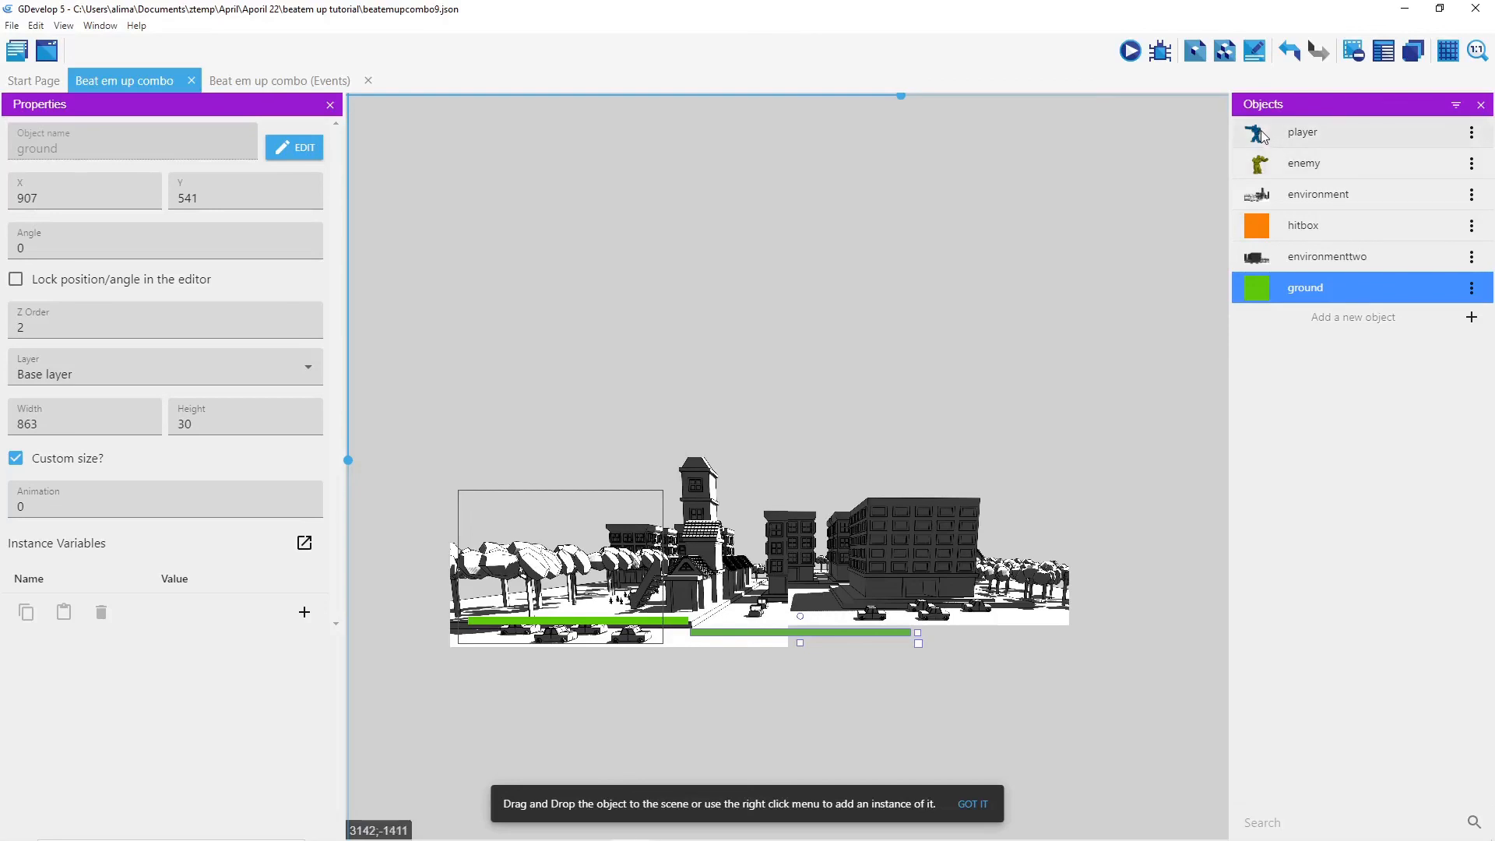
Step: Place a player instance at about X 249, Y 68 over the first environment
{"action": "left_click_drag", "start_coordinate": [1260, 130], "coordinate": [522, 508]}
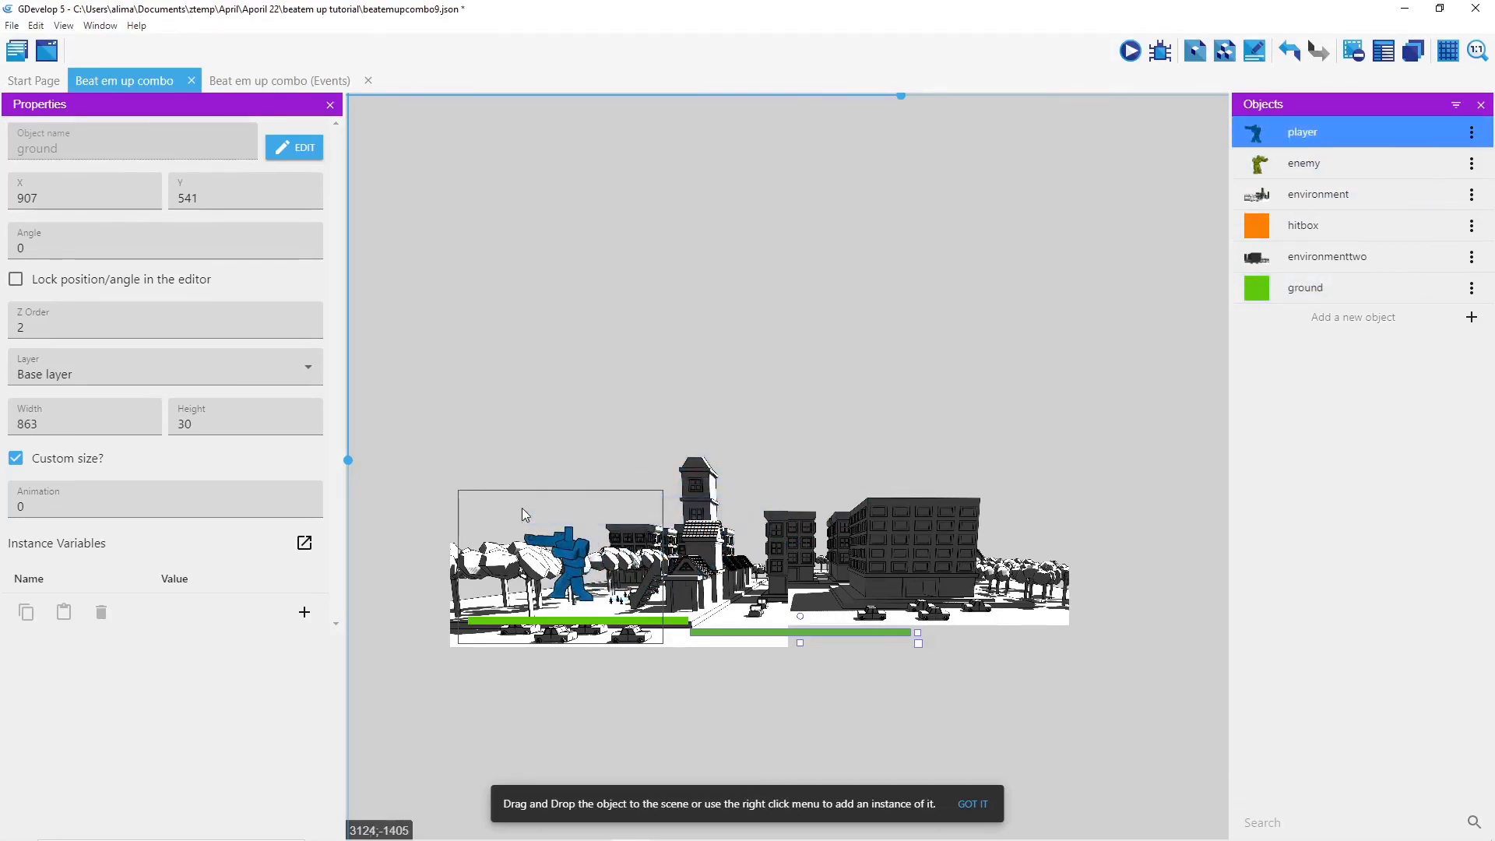
{"action": "scroll", "coordinate": [497, 634], "scroll_direction": "up", "scroll_amount": 1}
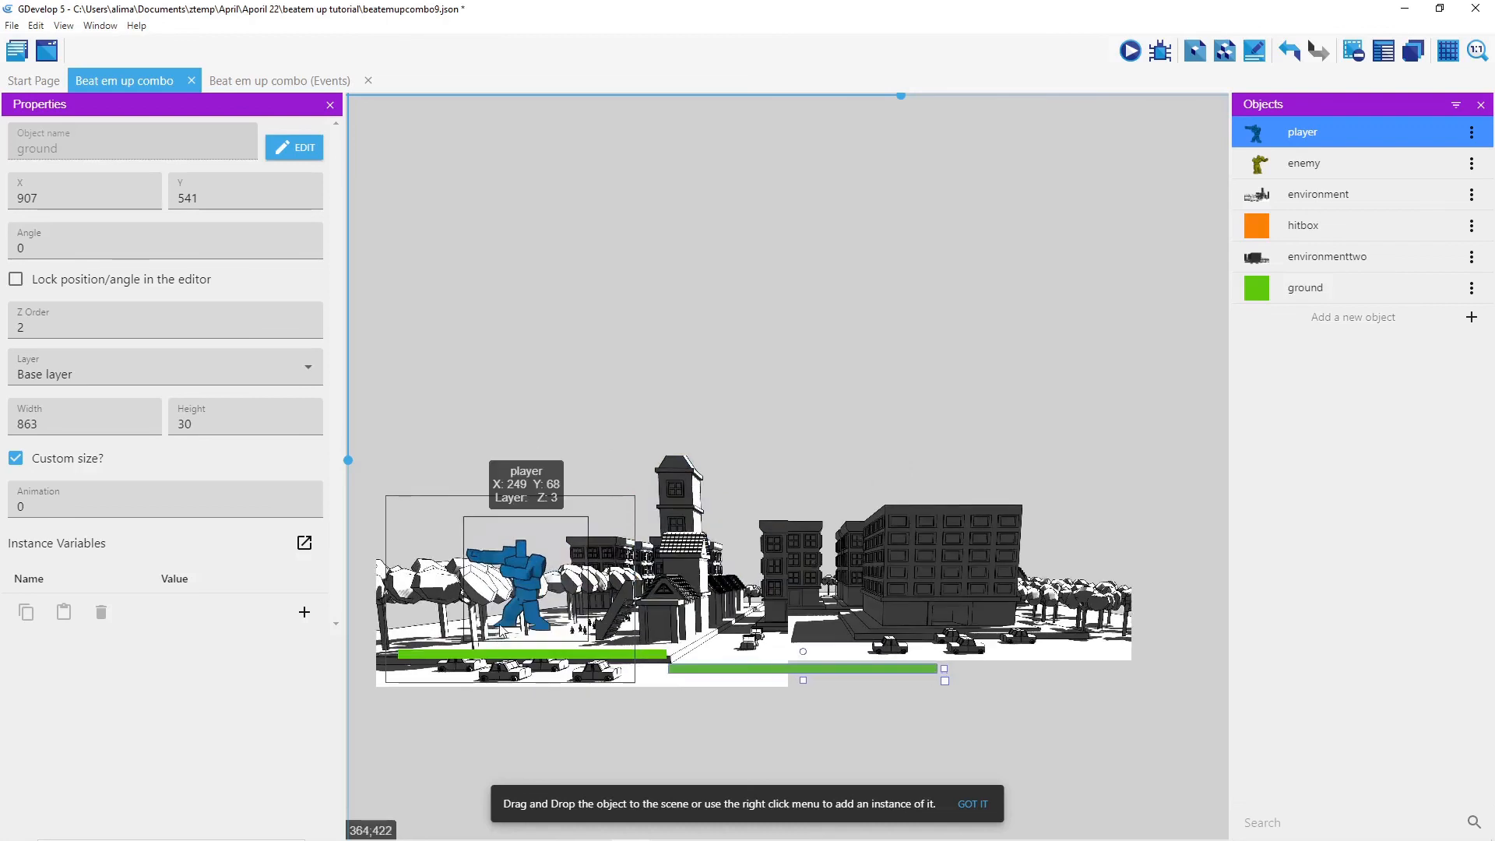
{"action": "left_click", "coordinate": [500, 633]}
{"action": "scroll", "coordinate": [554, 488], "scroll_direction": "up", "scroll_amount": 3}
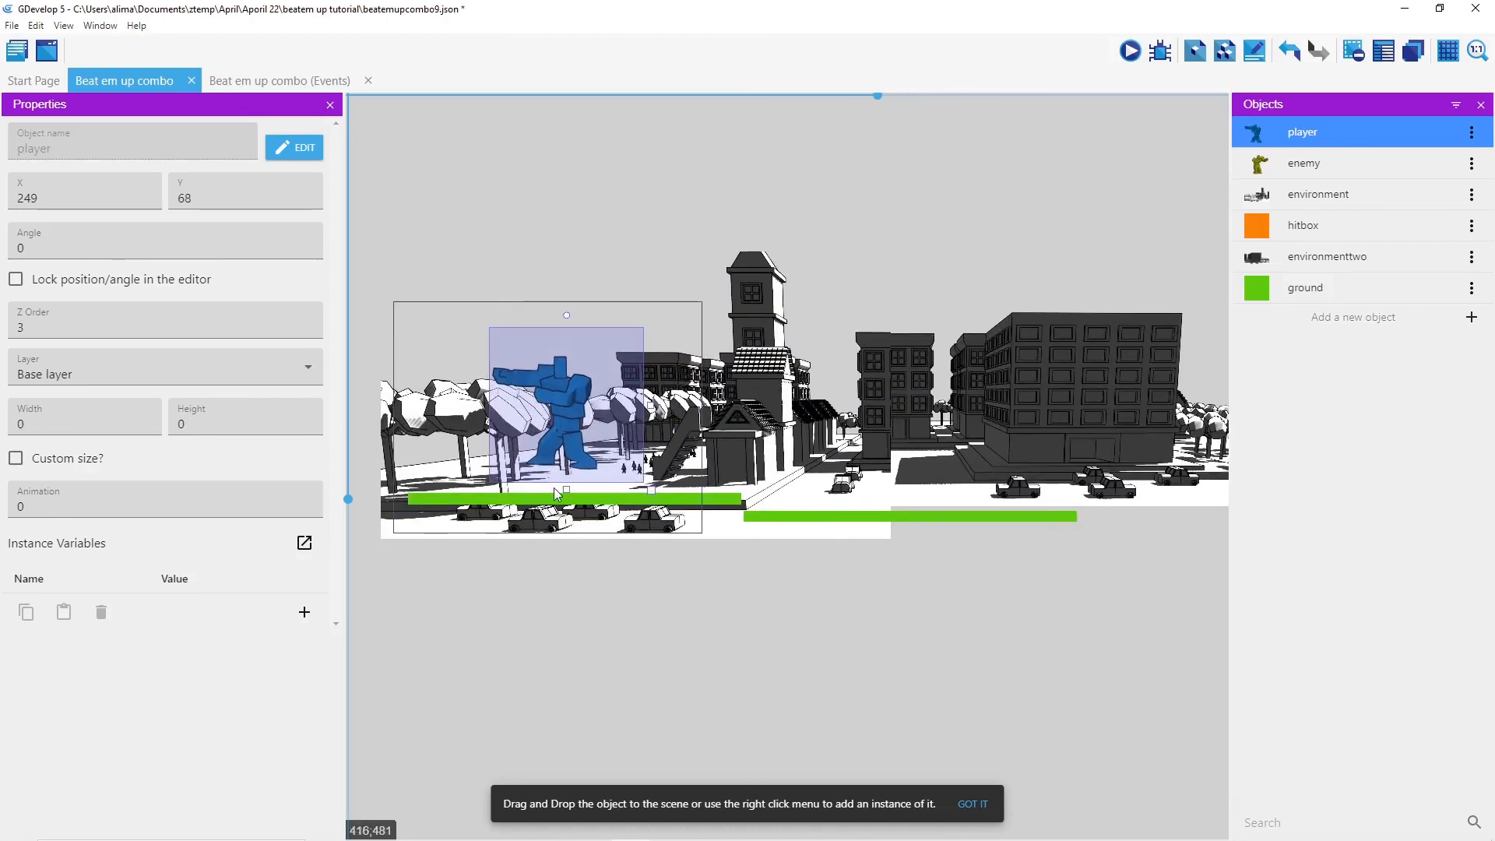
{"action": "middle_click_drag", "start_coordinate": [554, 488], "coordinate": [654, 497]}
{"action": "scroll", "coordinate": [653, 496], "scroll_direction": "up", "scroll_amount": 3}
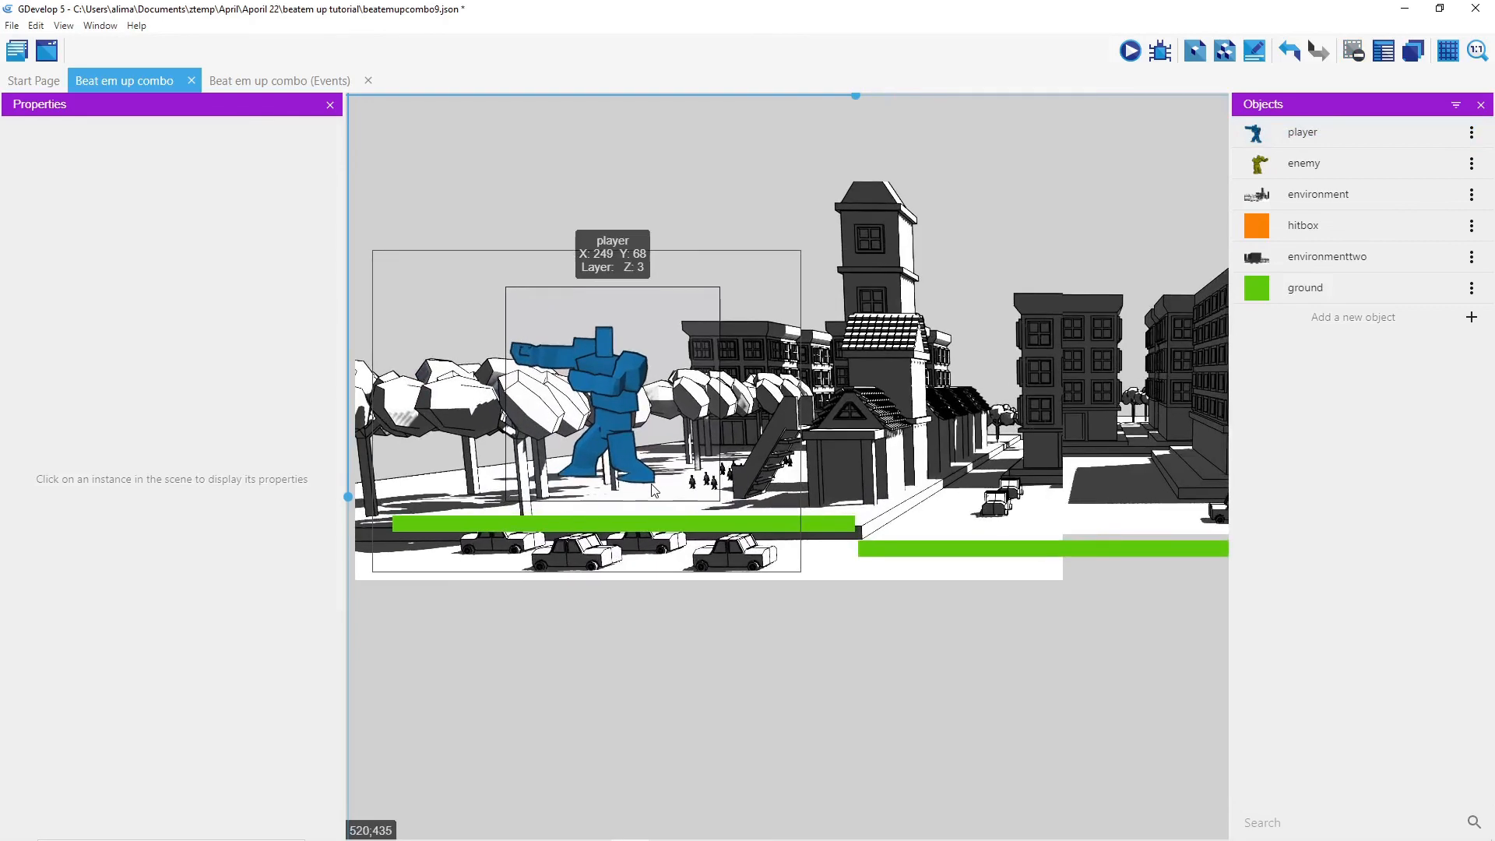
Step: Resize the player instance to about 121 by 121 and move it just above the first ground platform, at about X 334, Y 369
{"action": "left_click", "coordinate": [612, 440]}
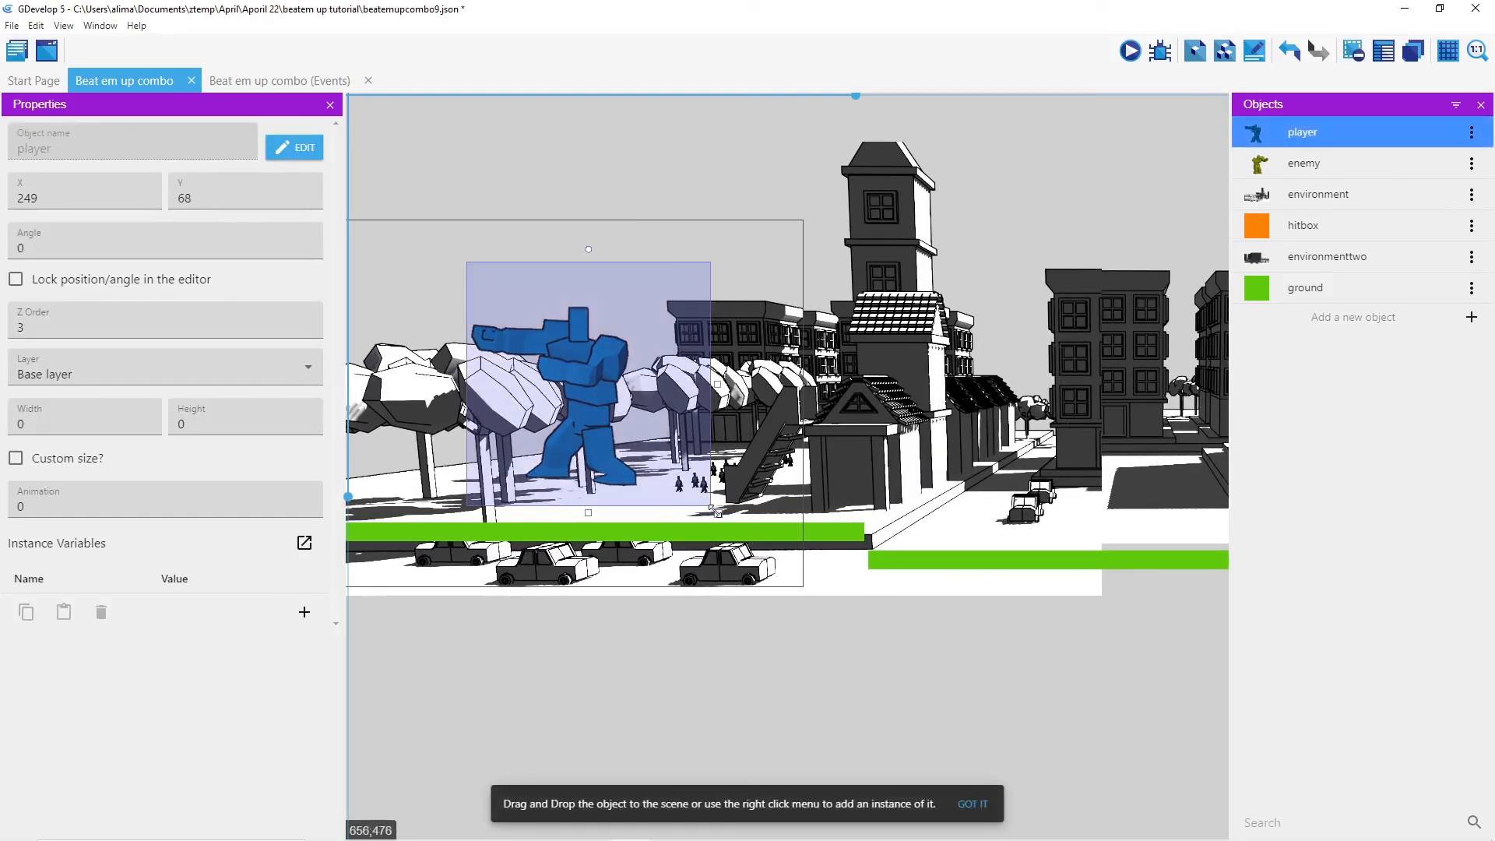
{"action": "left_click_drag", "start_coordinate": [717, 512], "coordinate": [541, 384]}
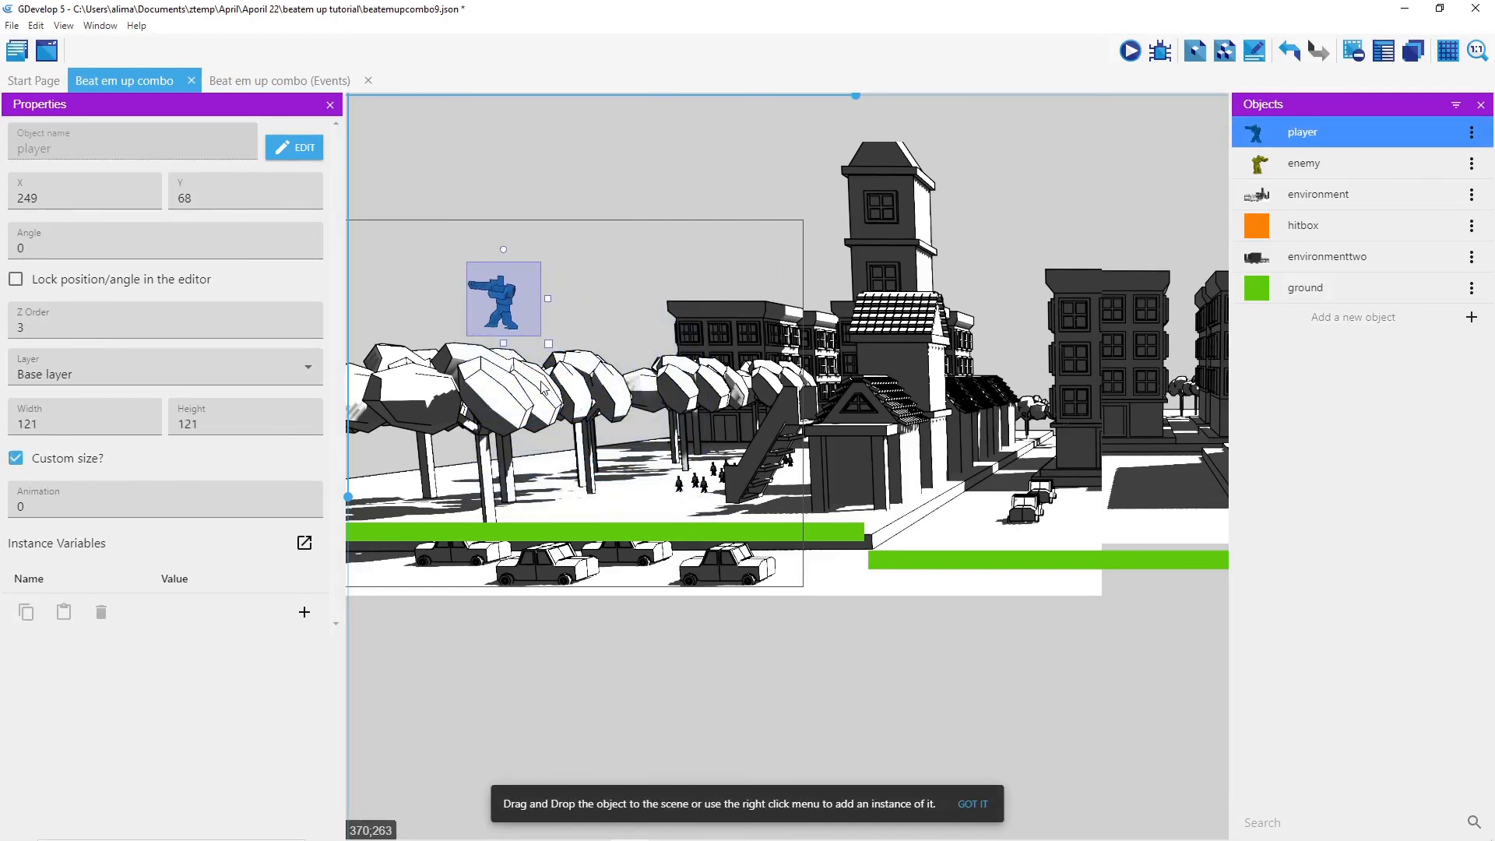
{"action": "left_click_drag", "start_coordinate": [534, 326], "coordinate": [585, 507]}
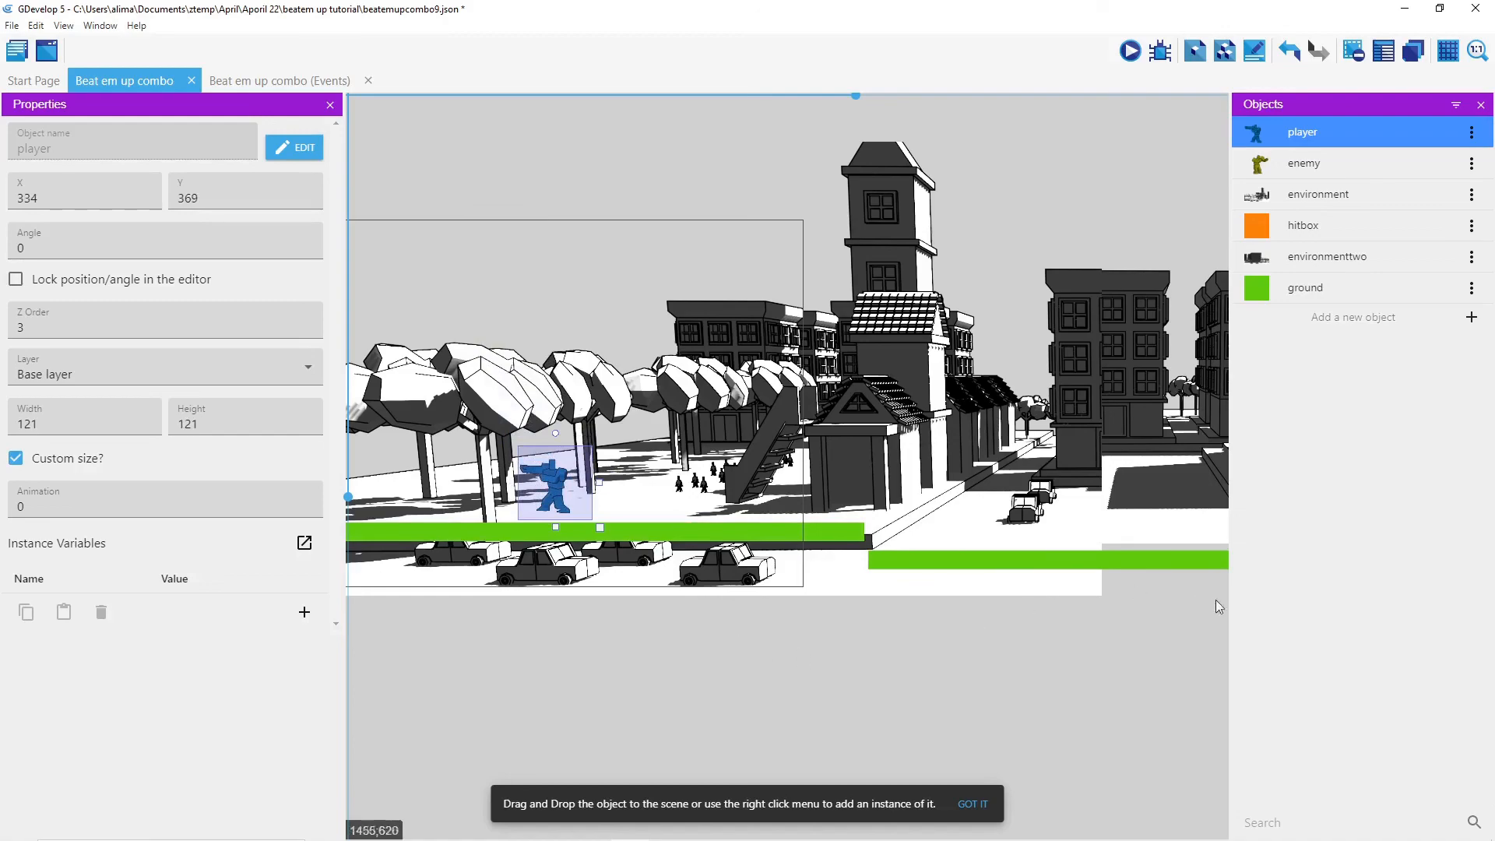